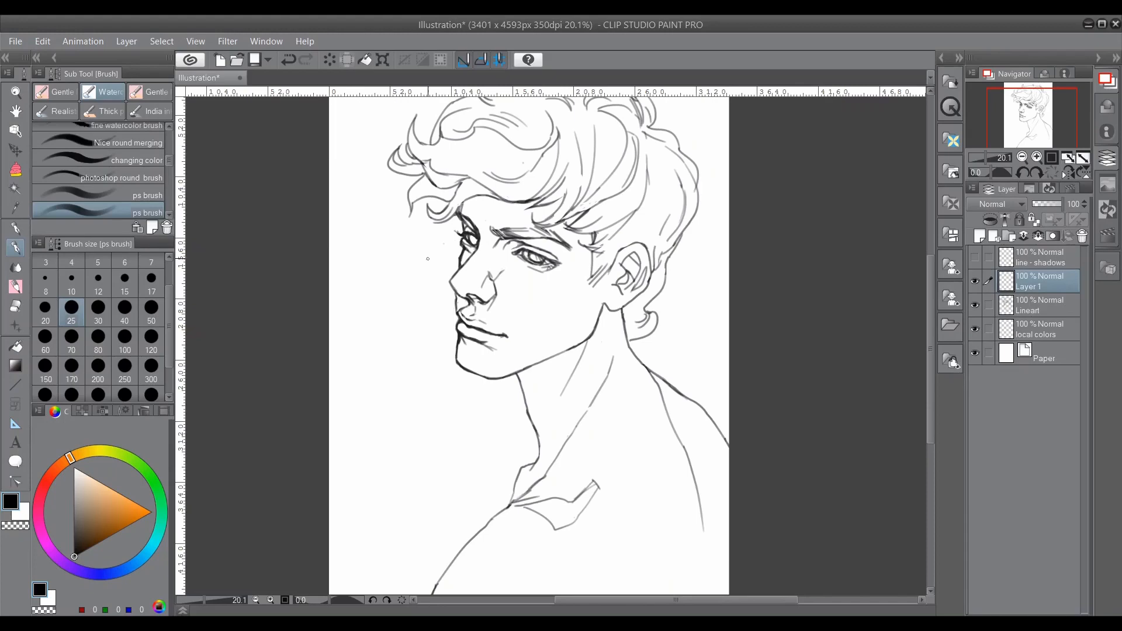
Step: Merge Layer 1 down into the Lineart layer and show the line - shadows layer
key(ctrl+e)
click(974, 257)
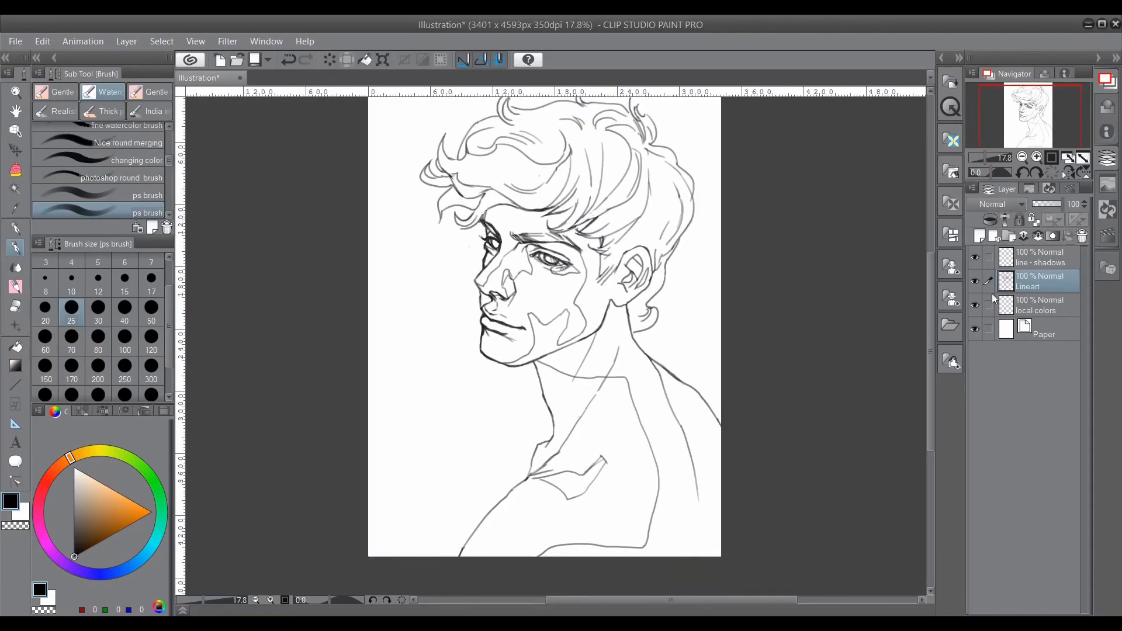
Step: Prepare the Fill tool with Refer other layers on the local colors layer and choose a muted beige
click(1031, 309)
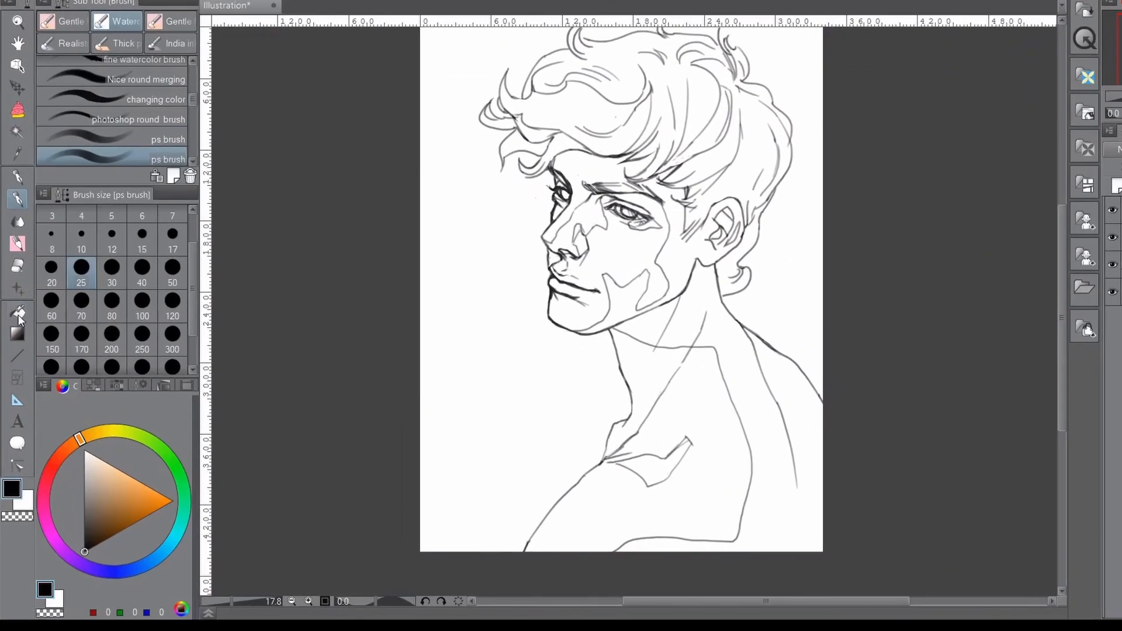
click(16, 346)
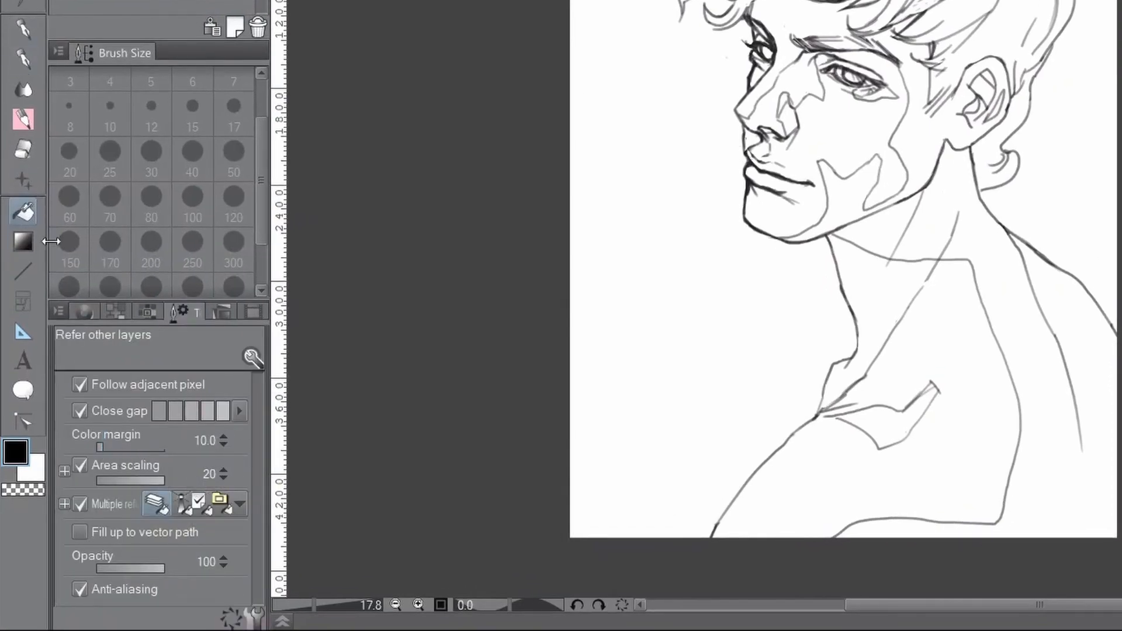
click(84, 310)
drag(141, 439, 131, 454)
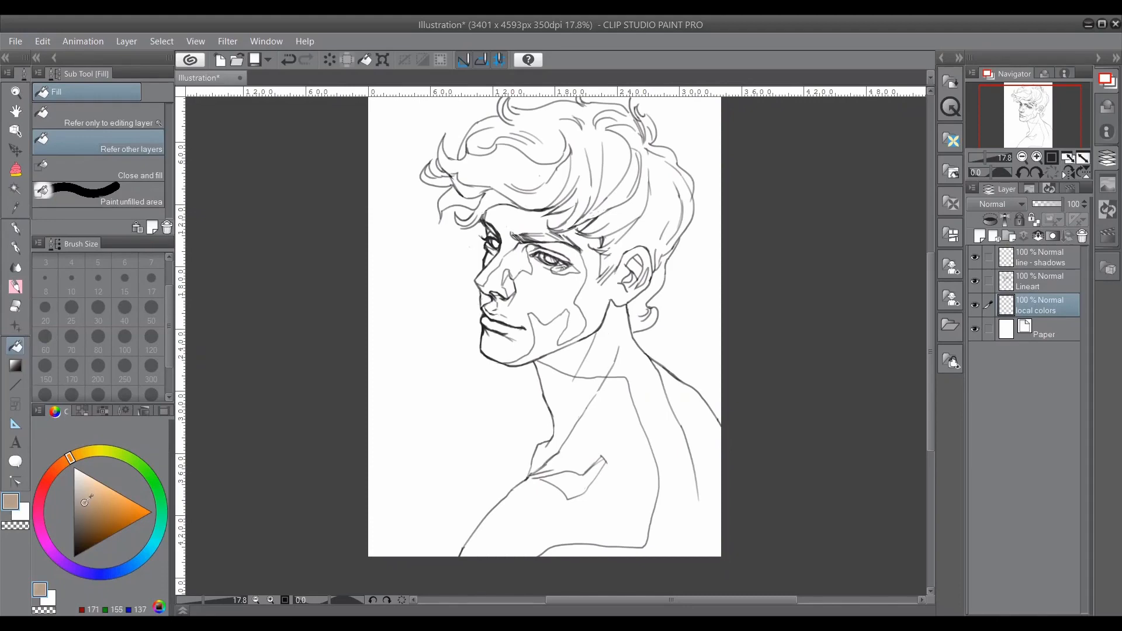
drag(85, 501, 84, 499)
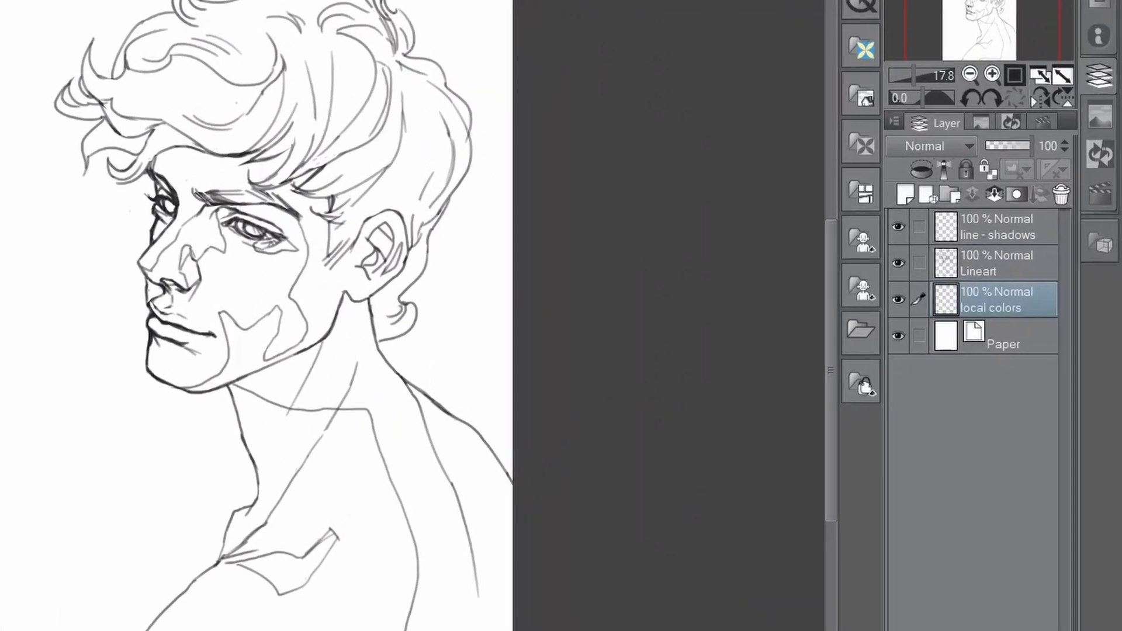
Step: Set Lineart as the reference layer and hide the line - shadows layer, keeping local colors active
click(1016, 270)
click(944, 170)
click(993, 304)
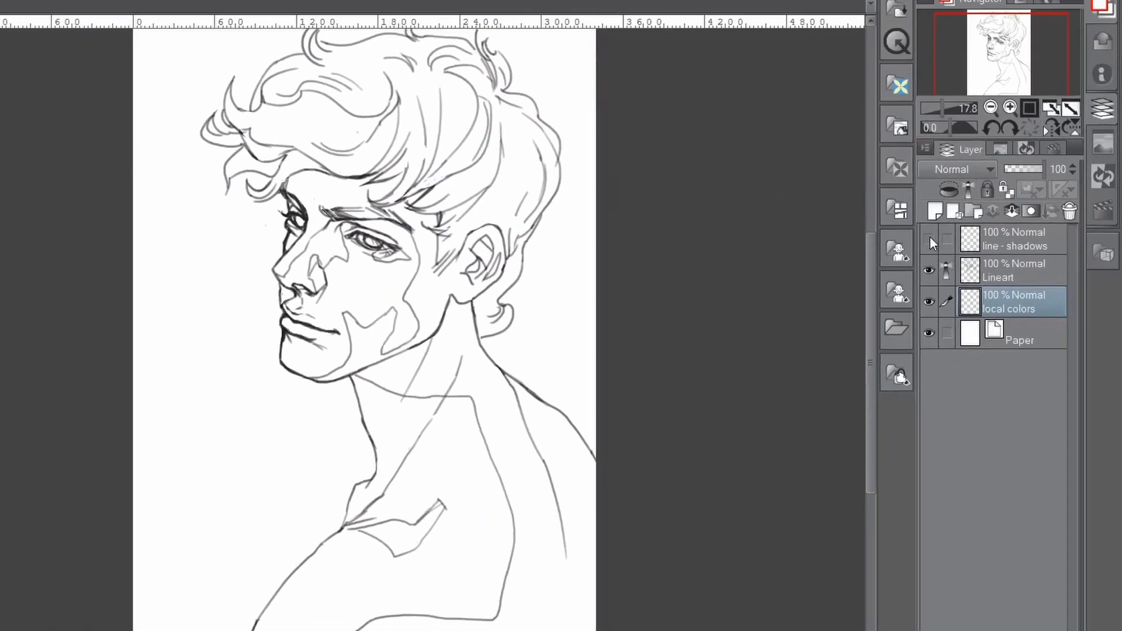
click(898, 226)
Step: Fill the face, ear, neck and shoulders with light skin beige and brush over the leftover gaps around the brow
click(278, 316)
click(497, 299)
click(570, 239)
click(641, 260)
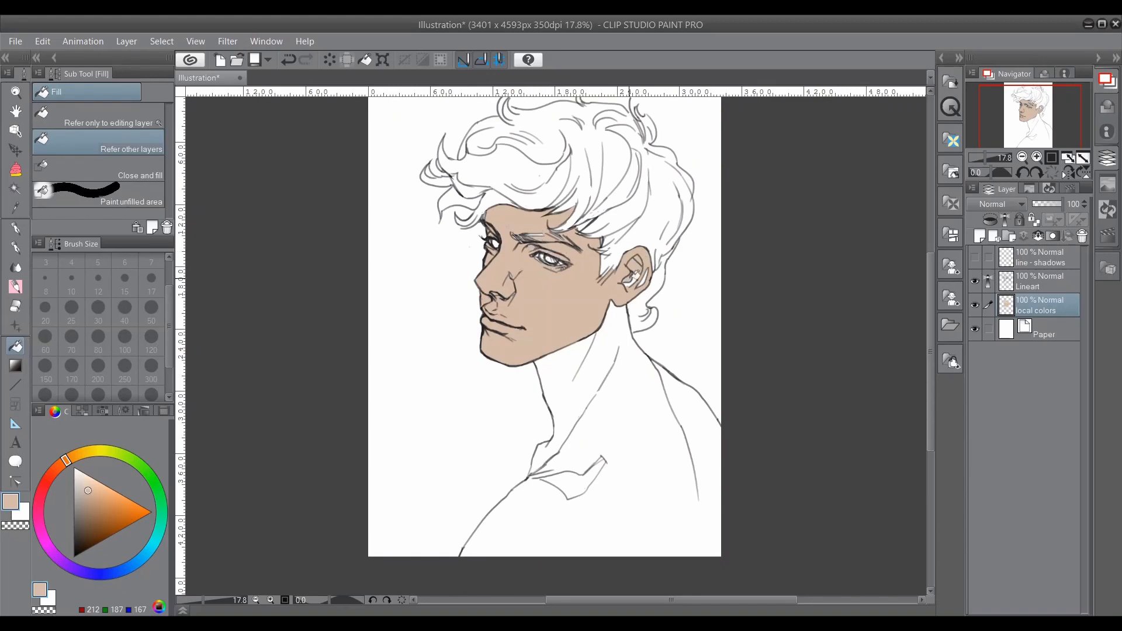
click(575, 355)
click(602, 465)
key(b)
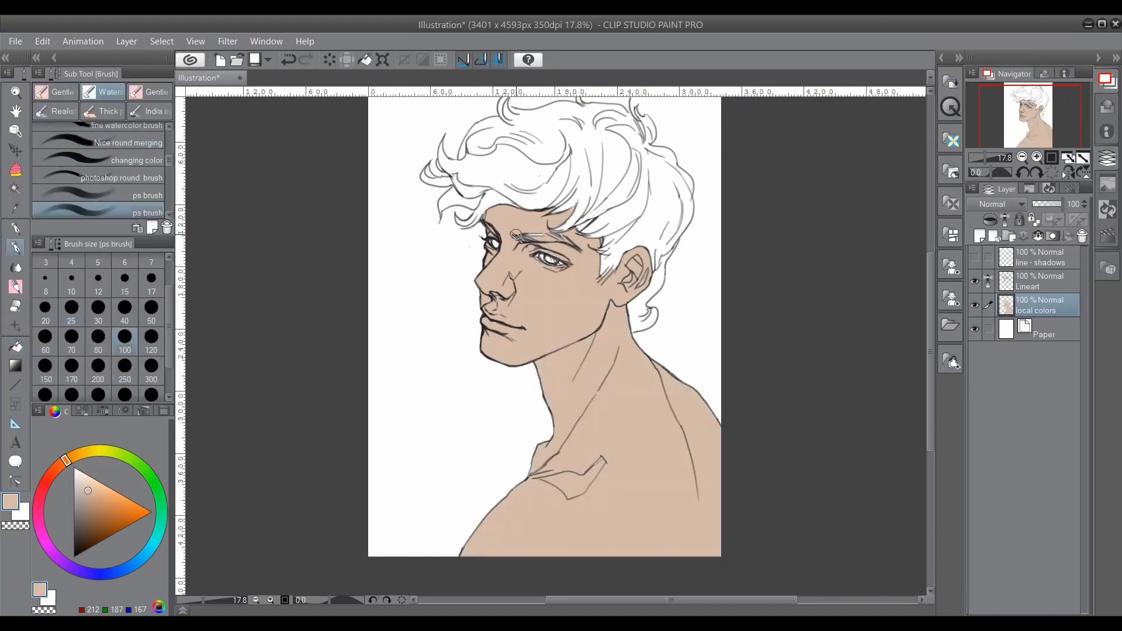
click(151, 309)
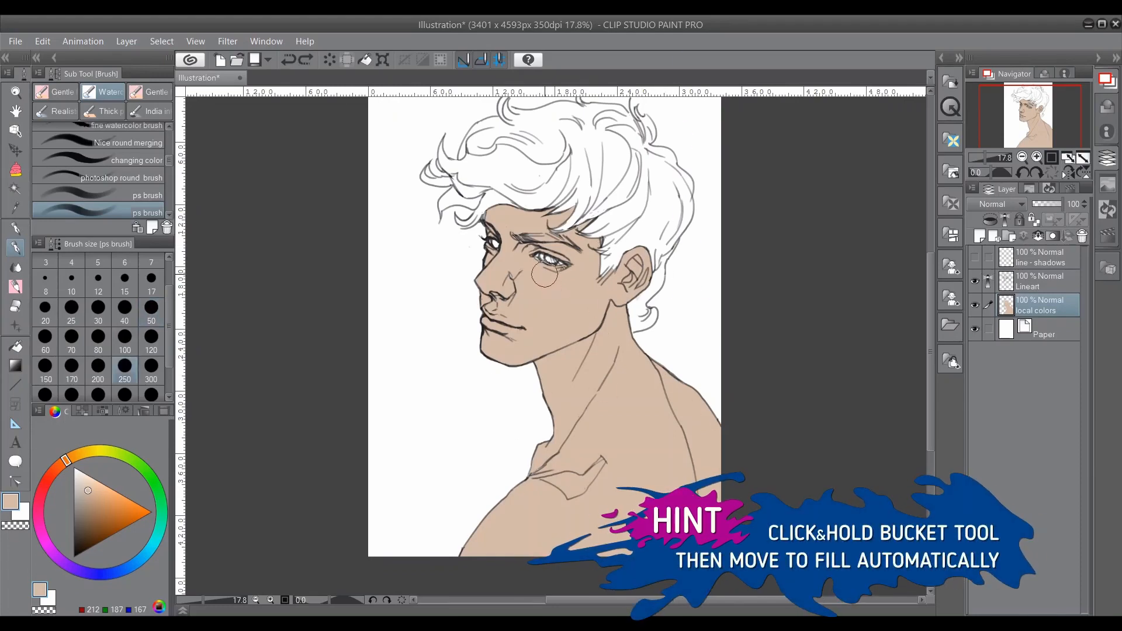
Step: Add a new raster layer and place it beneath the local colors layer
click(980, 236)
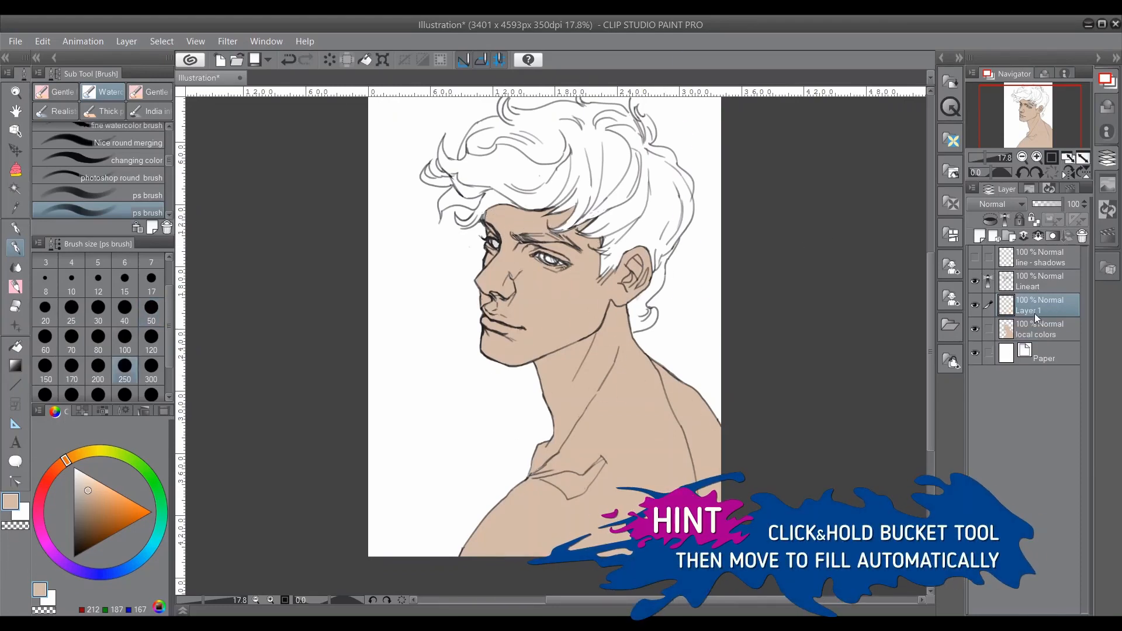
drag(1034, 327, 1033, 349)
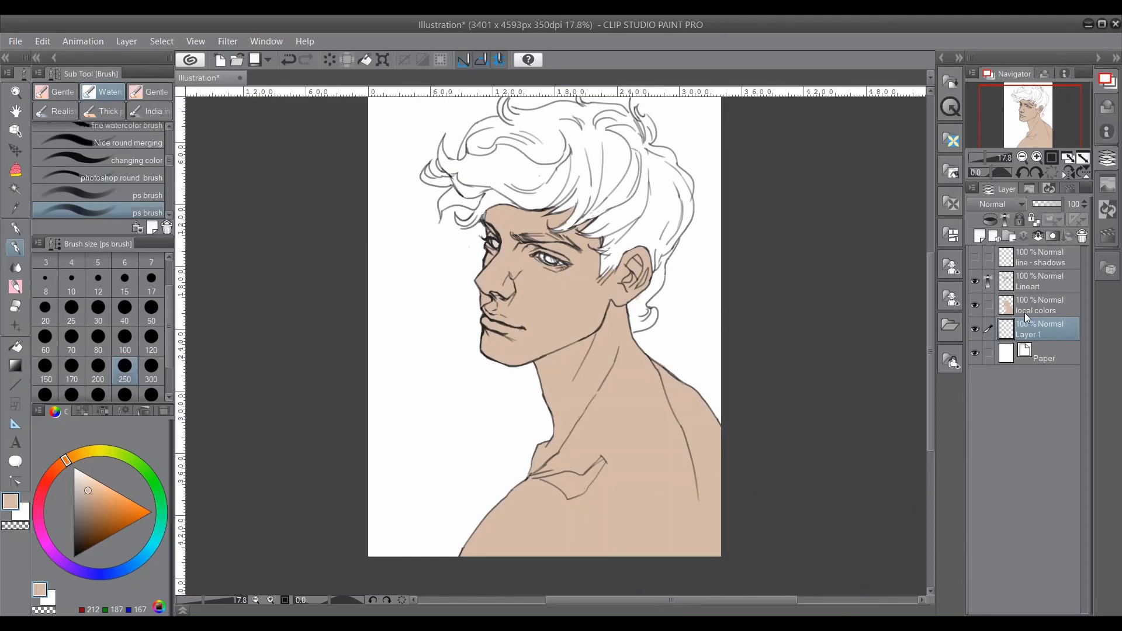
Step: Try filling the front hair locks with a dark purple and undo the fills
click(38, 520)
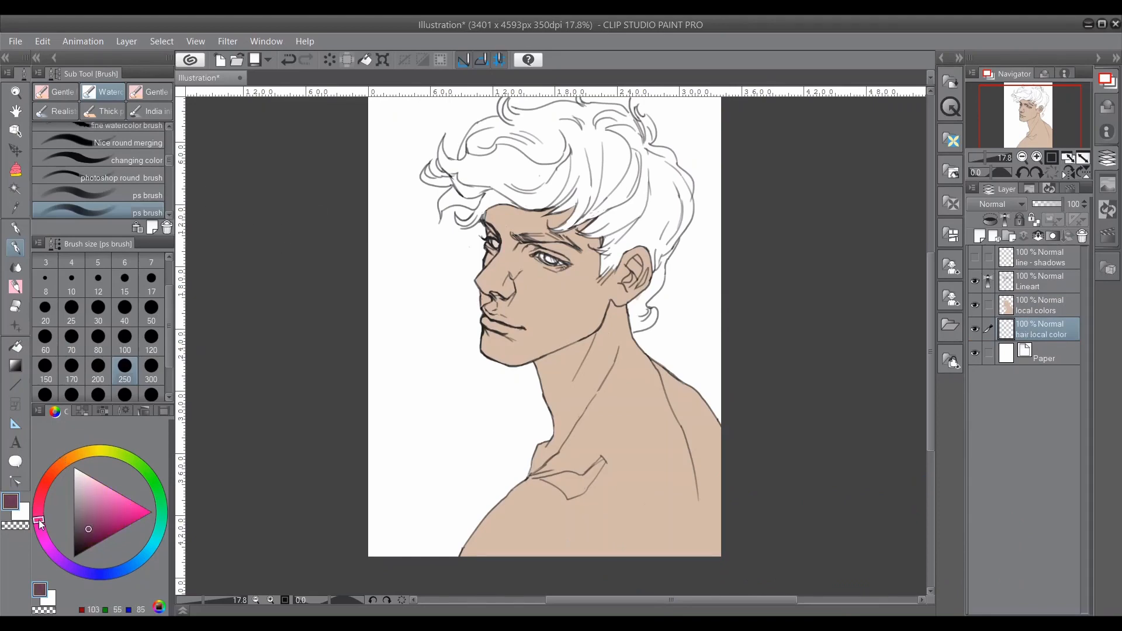
drag(65, 561, 40, 530)
click(85, 533)
click(81, 532)
key(g)
click(508, 172)
click(465, 218)
click(439, 175)
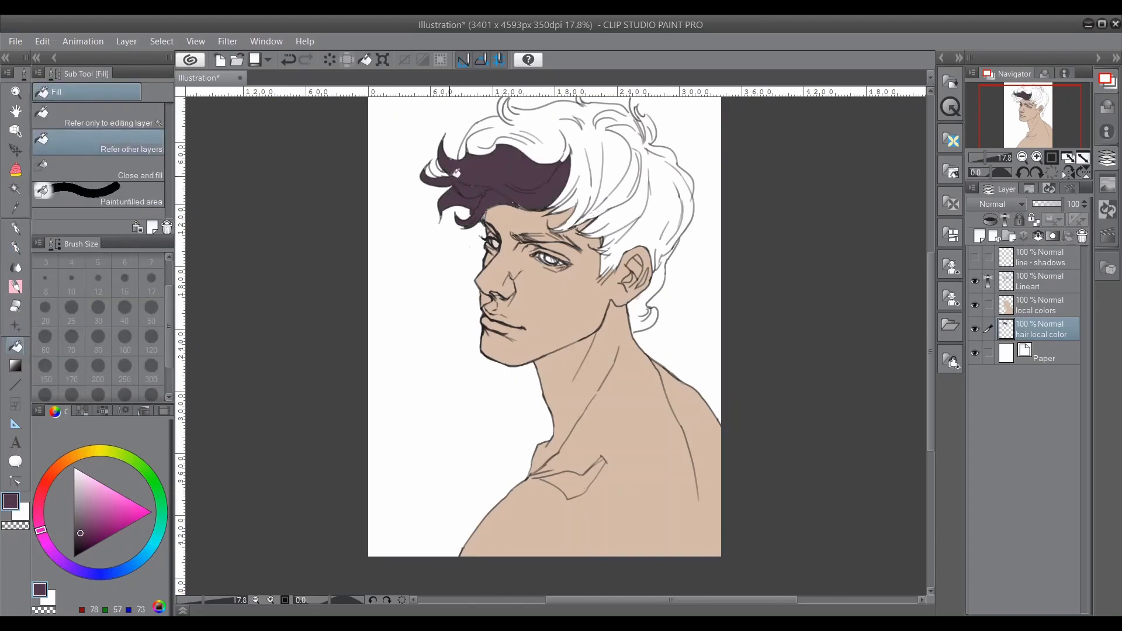
click(290, 60)
click(290, 61)
click(290, 60)
click(290, 60)
Step: Choose a dark red-brown (110, 58, 65) and fill all the hair sections with it on Layer 1
click(42, 490)
click(89, 527)
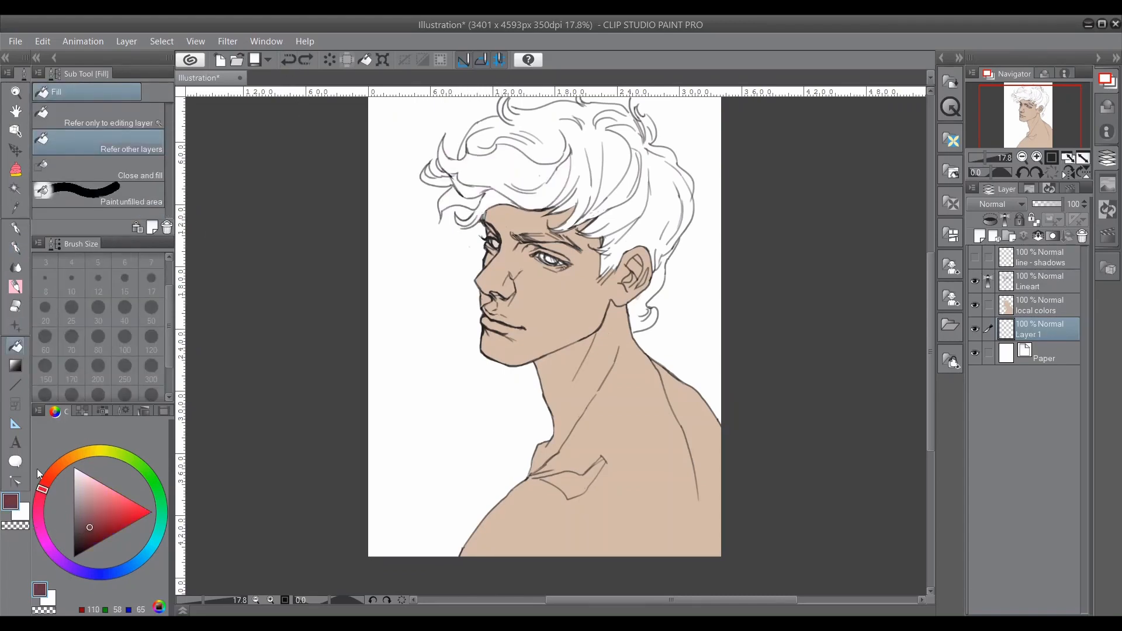
click(483, 205)
click(475, 191)
click(459, 202)
click(467, 222)
click(437, 180)
click(461, 154)
click(515, 129)
click(596, 164)
click(661, 181)
click(647, 128)
click(693, 175)
click(629, 176)
click(614, 236)
click(661, 280)
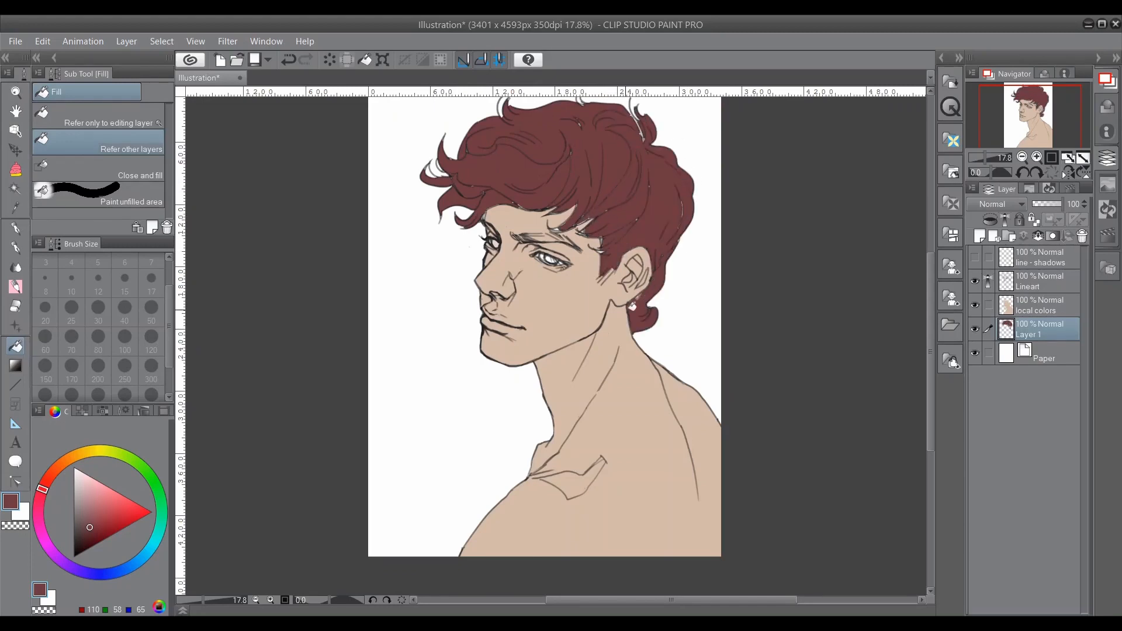
Step: Patch unfilled gaps in the hair on Layer 1 with the Good brush at size 100
click(15, 247)
click(117, 151)
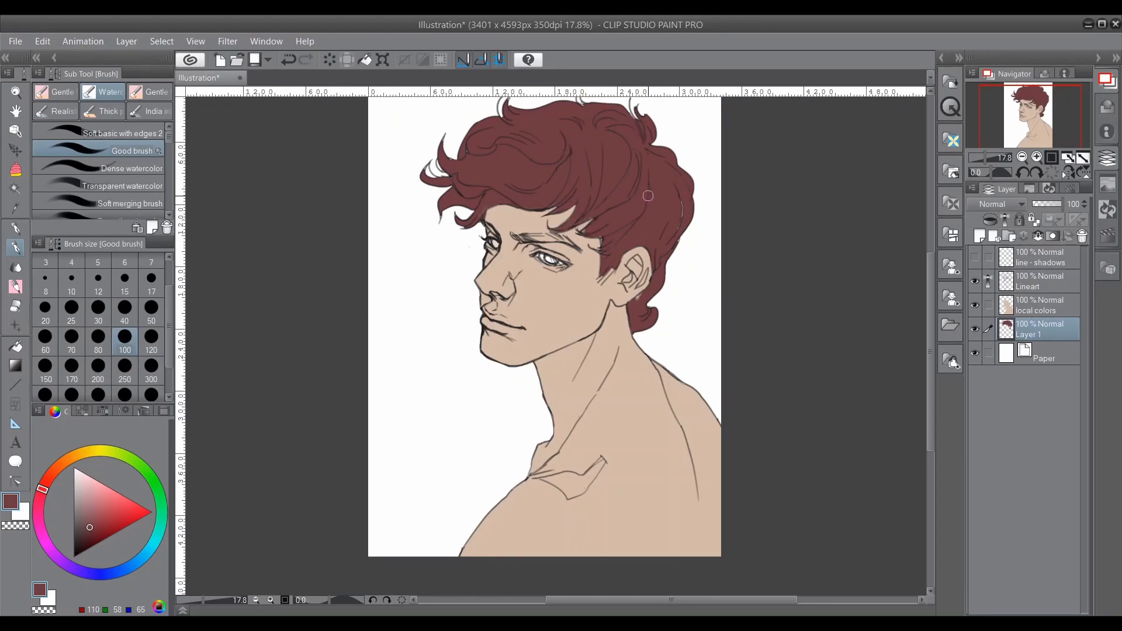
key(alt+bracketright)
key(e)
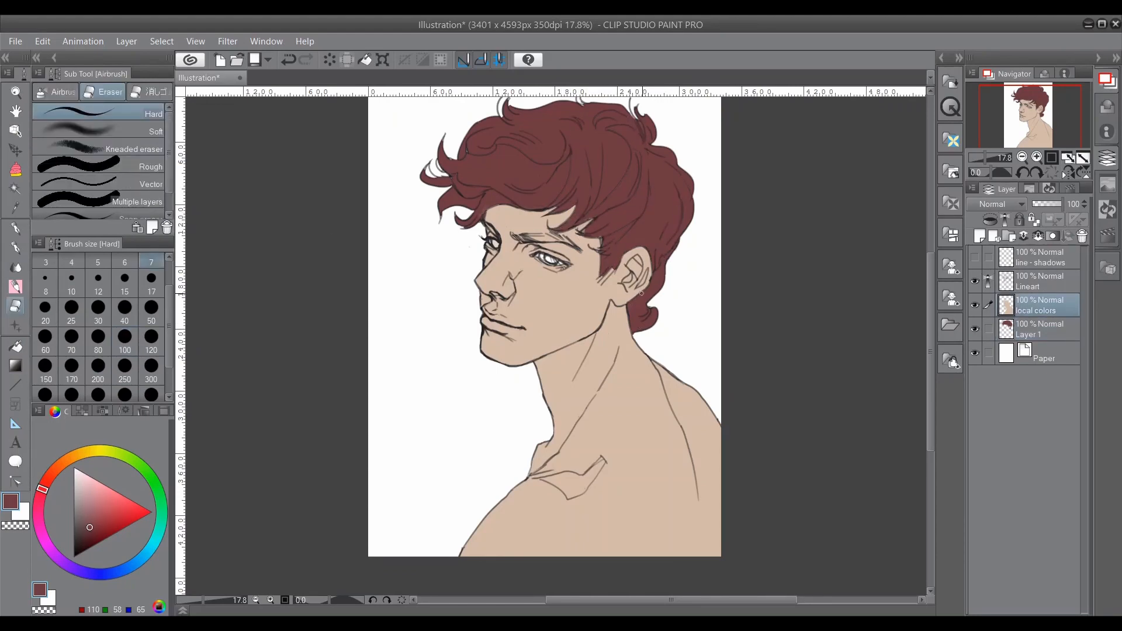
click(1029, 329)
key(b)
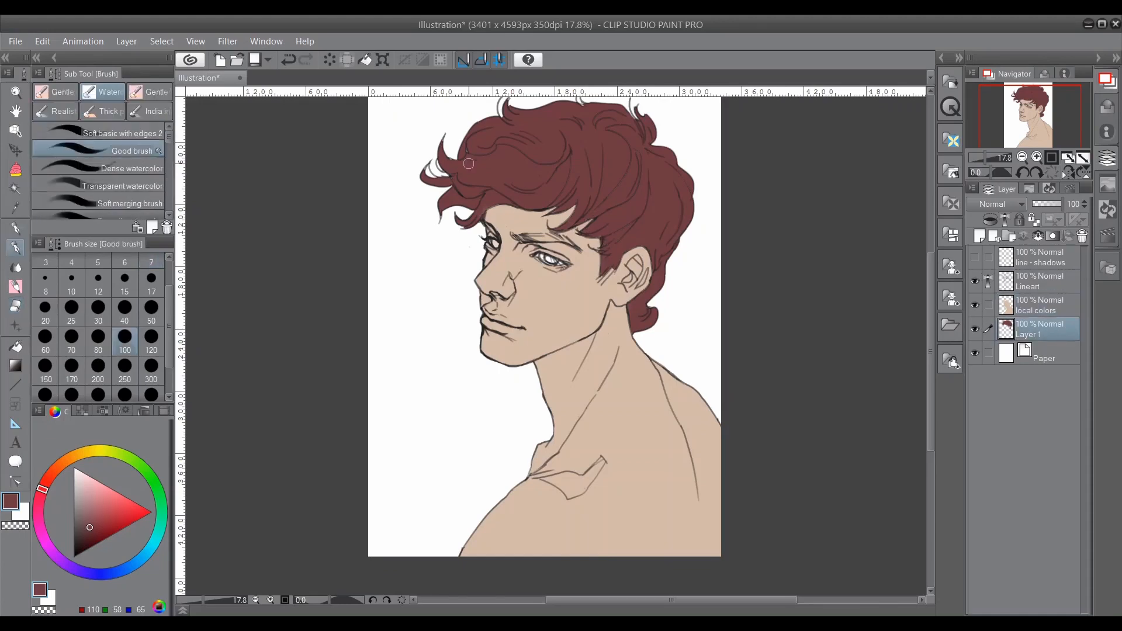
Step: Hide the lineart and brush over the remaining gaps in the hair and skin base colors
click(975, 281)
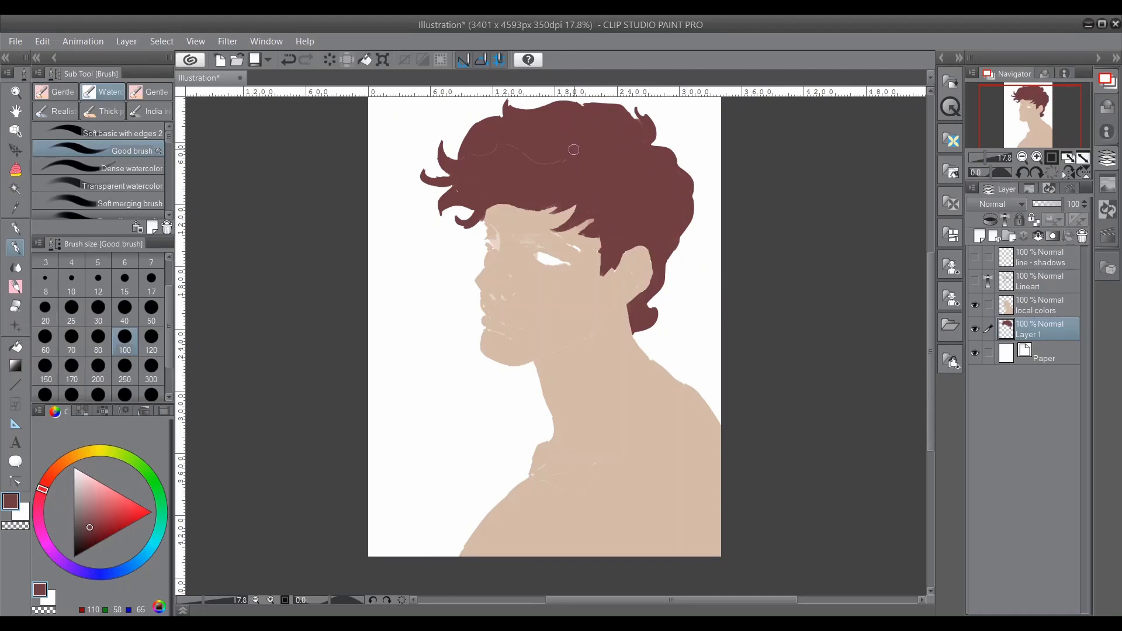
key(alt+bracketright)
alt+click(569, 258)
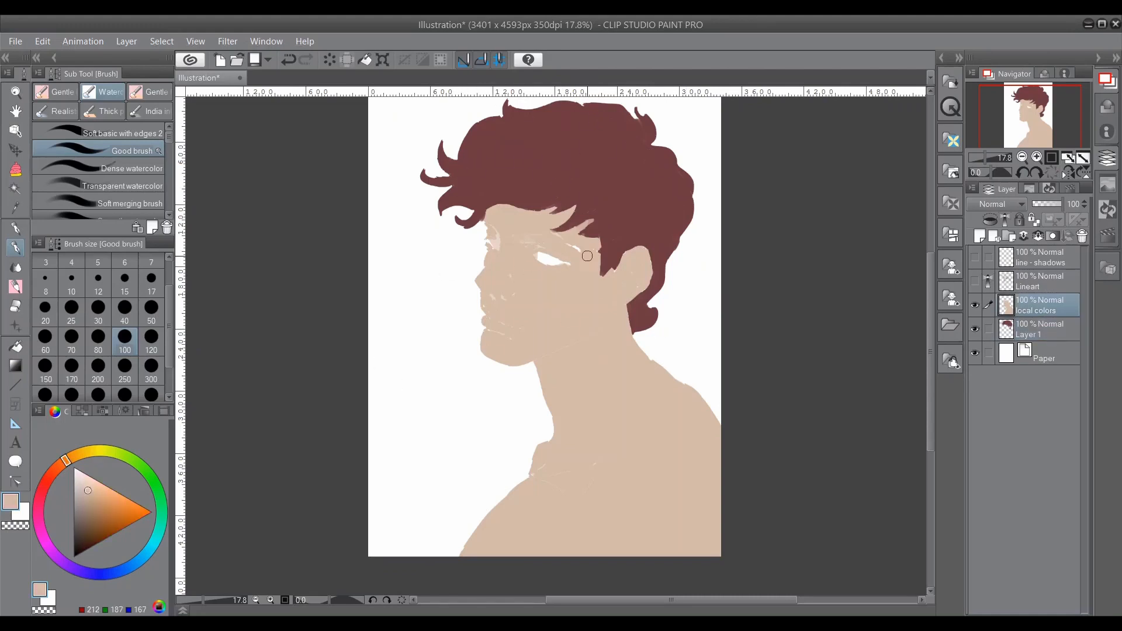
key(ctrl+z)
drag(498, 323, 525, 337)
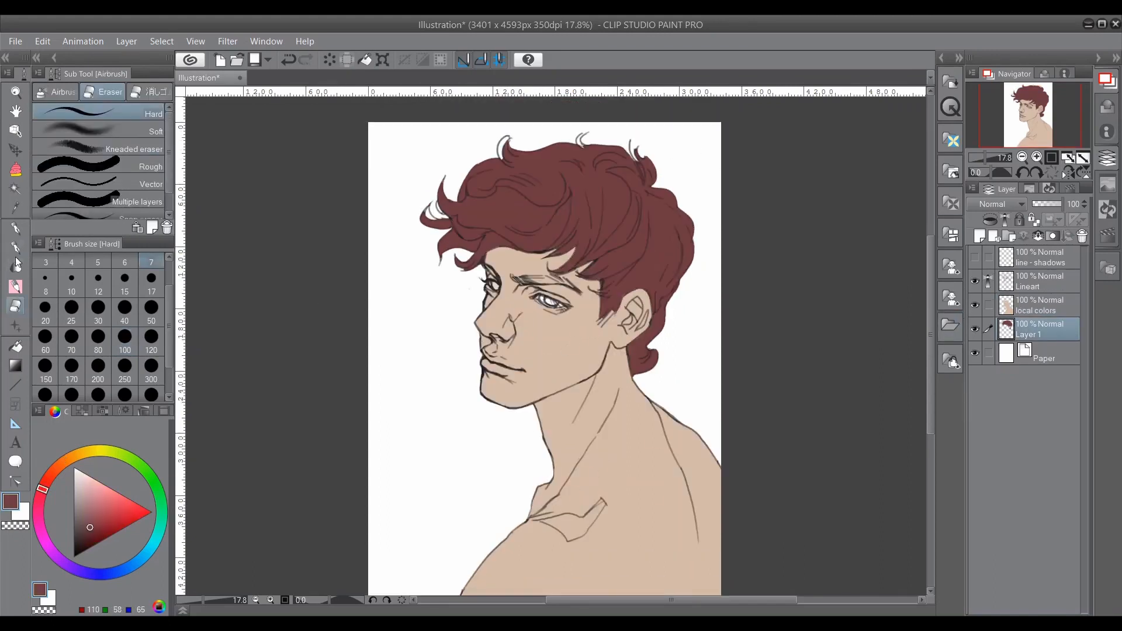
Step: Reduce the Good brush to size 40 and paint the unfilled tips of the hair curls on Layer 1
key(b)
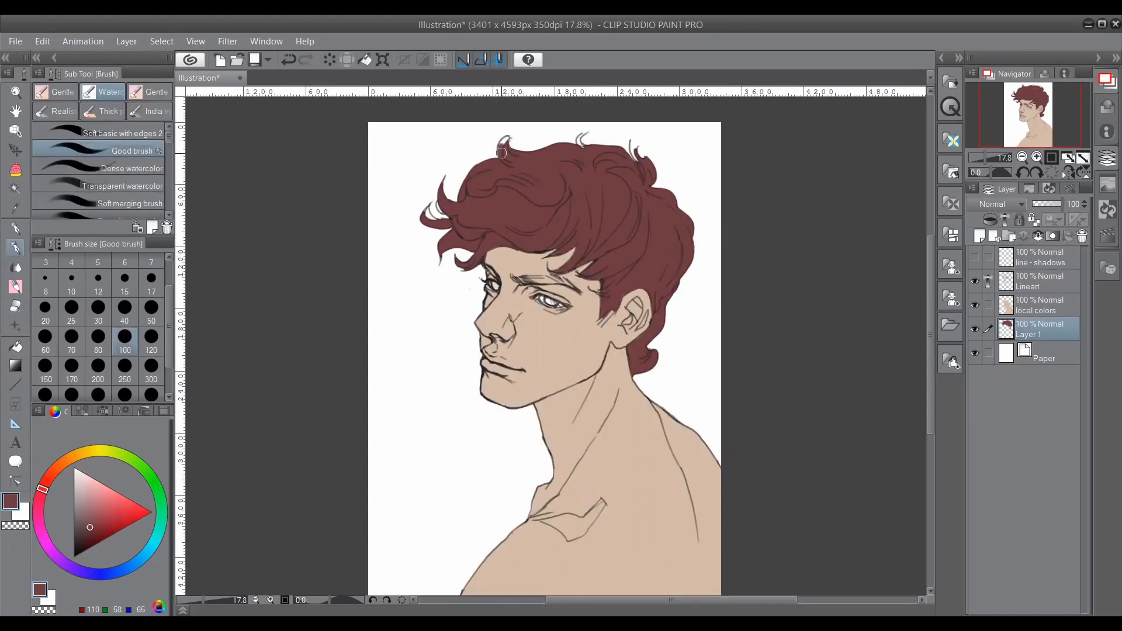
key(bracketleft)
key(bracketleft)
key(bracketleft)
key(bracketleft)
key(bracketleft)
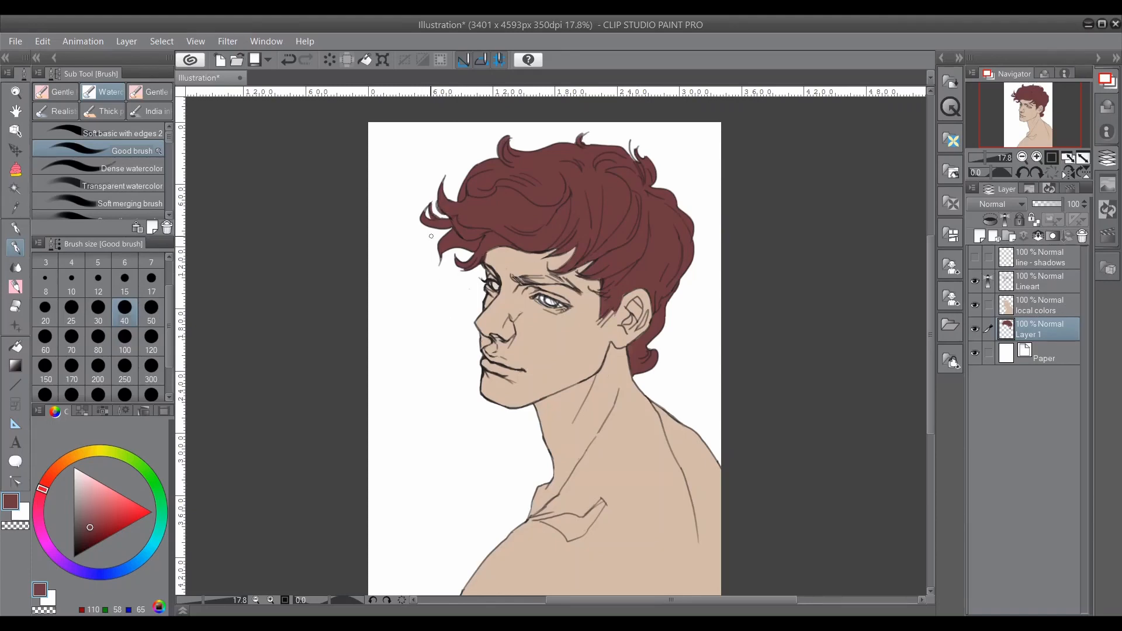
Step: Create a new layer above local colors and paint both irises in a dark muted blue
key(alt+bracketright)
key(e)
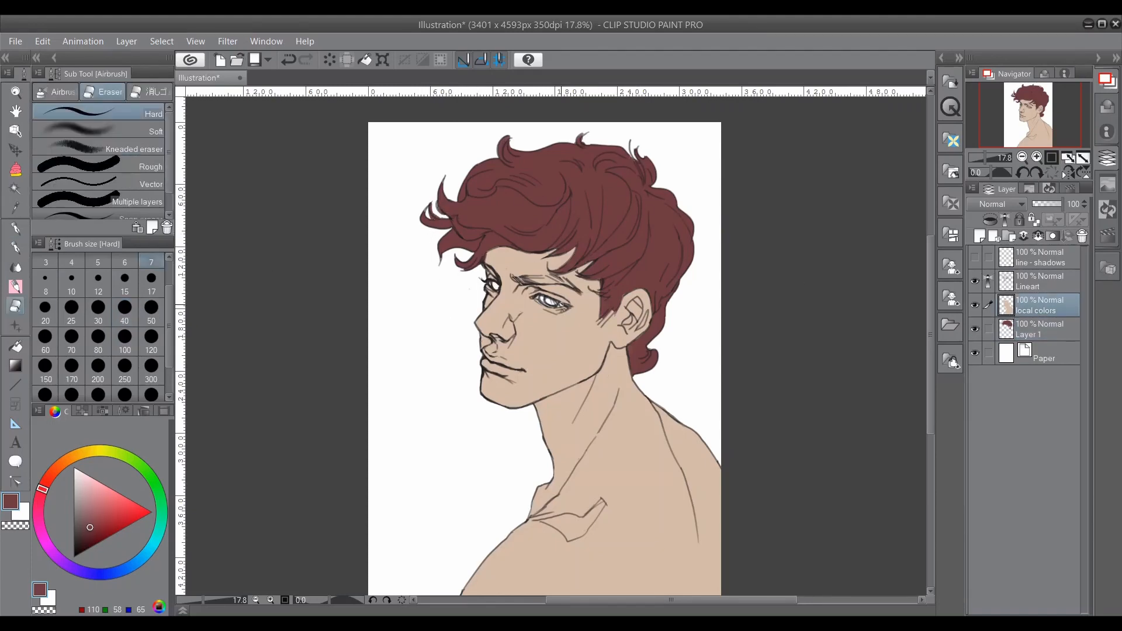
click(980, 237)
drag(84, 569, 138, 561)
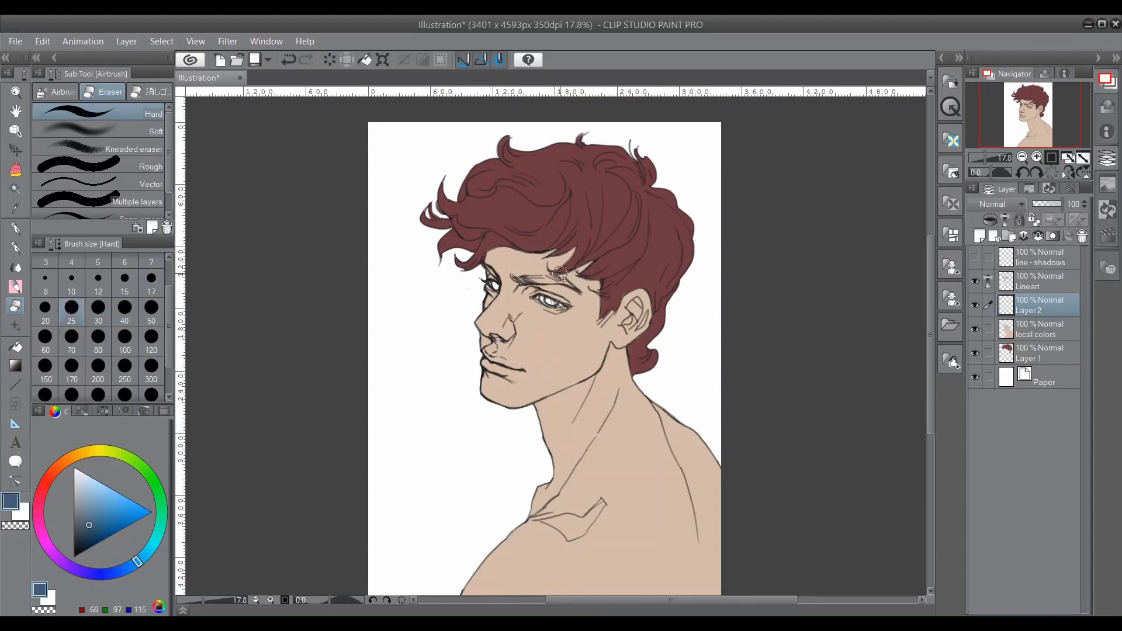
scroll(607, 301, up, 3)
key(b)
drag(504, 295, 522, 308)
drag(409, 266, 422, 281)
drag(422, 280, 413, 257)
Step: Pick a light gray-blue and touch up the nearer eye on the local colors layer
drag(83, 488, 79, 505)
click(1030, 336)
drag(492, 291, 499, 303)
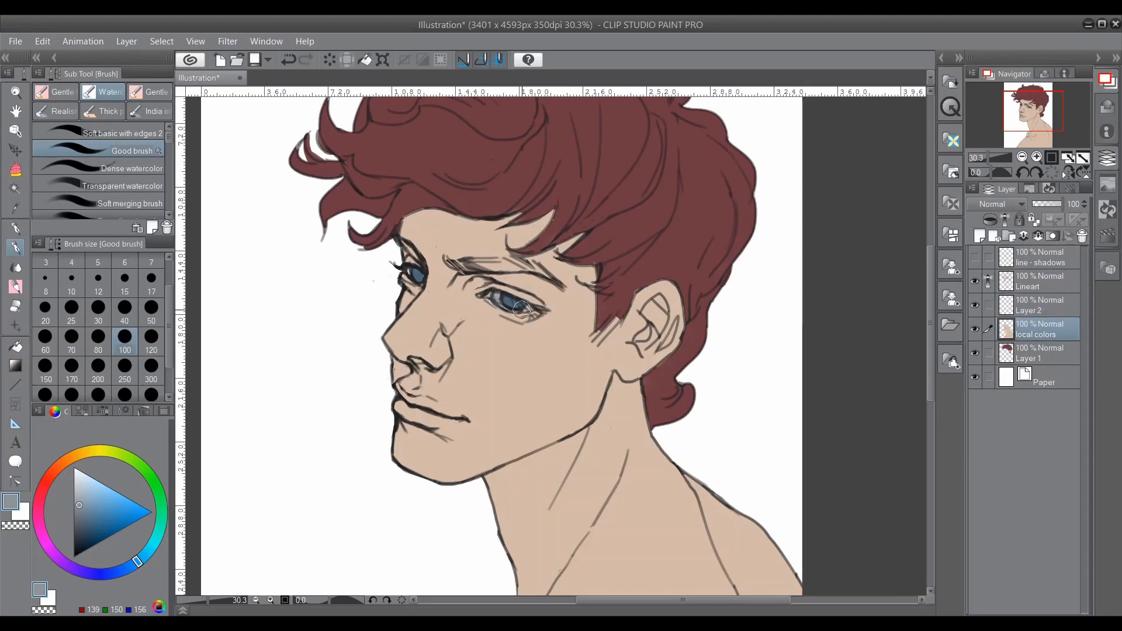
Step: Erase the skin color over the sideburn in front of the ear and paint the hair's red-brown there on Layer 1
alt+click(547, 245)
click(16, 305)
drag(617, 320, 599, 338)
drag(606, 328, 597, 339)
click(288, 59)
click(1035, 354)
alt+click(600, 260)
click(16, 248)
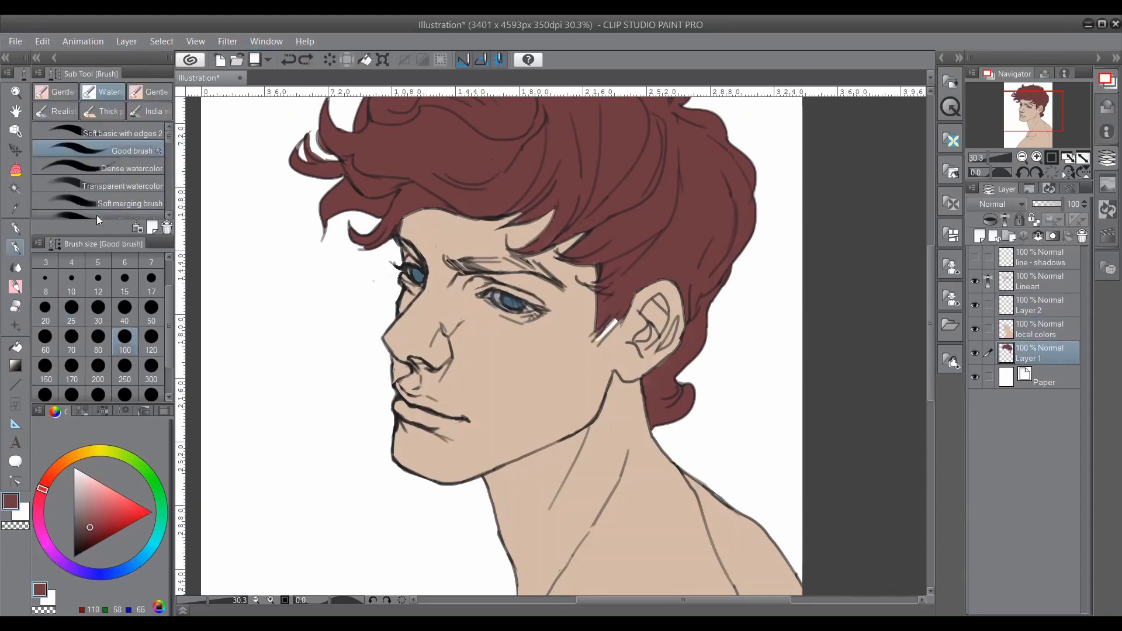
drag(615, 319, 595, 340)
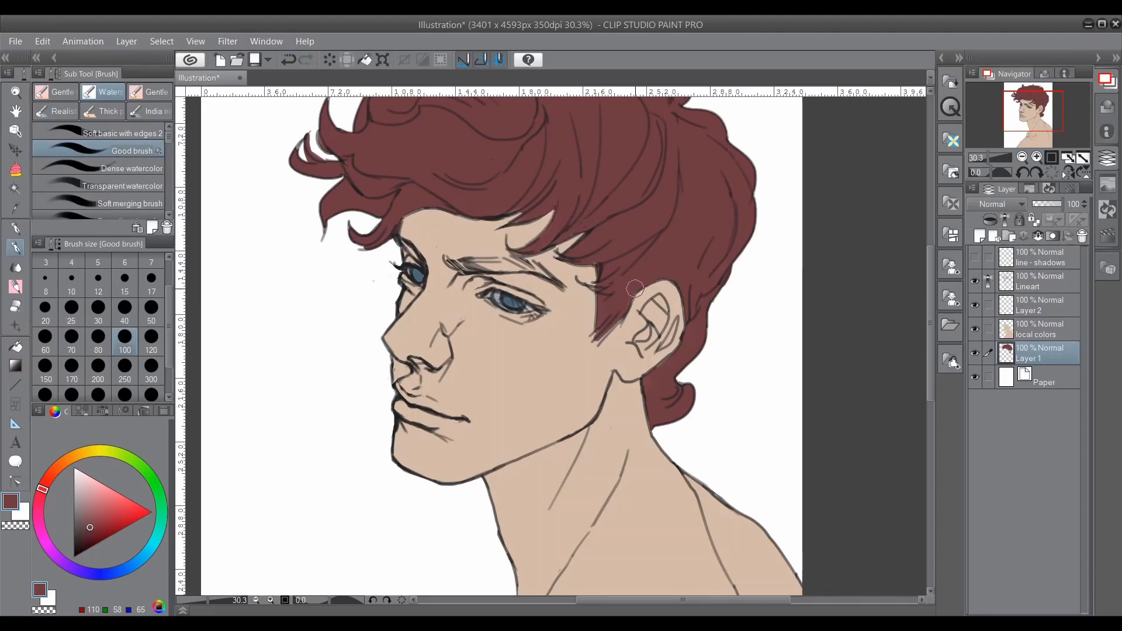
Step: Add a new layer above local colors and paint both eyebrows in the hair's red-brown
click(1037, 330)
click(981, 236)
mouse_move(508, 263)
mouse_down()
mouse_move(453, 260)
mouse_move(558, 286)
mouse_up()
key(ctrl+z)
drag(400, 235, 420, 262)
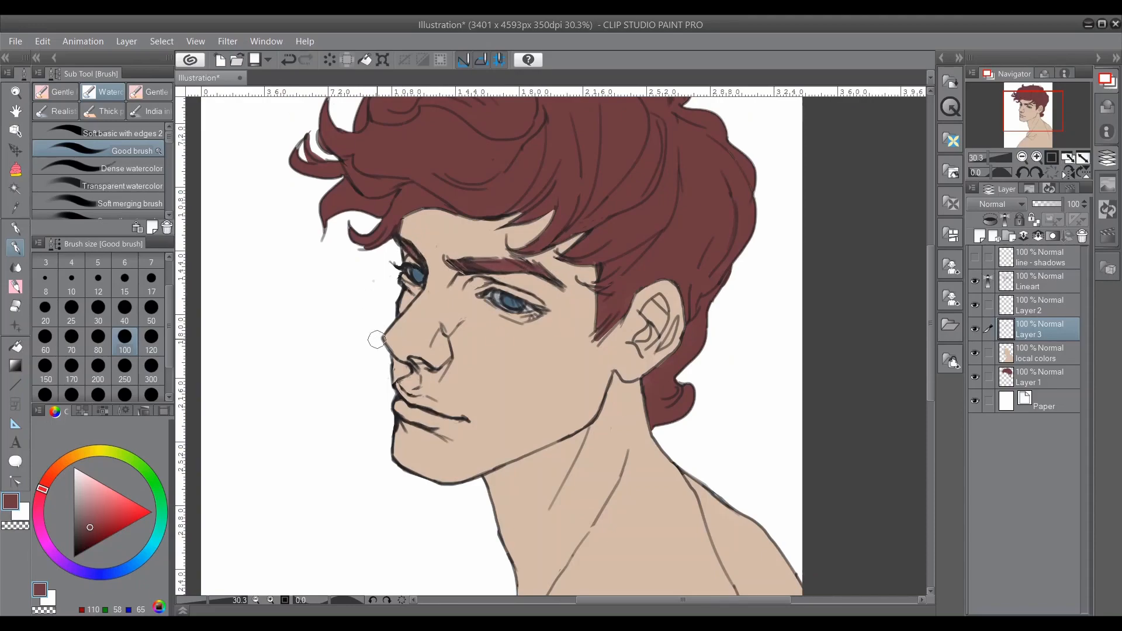
Step: Select the hair's layer by picking the hair on the canvas, and reselect Layer 3
scroll(417, 293, down, 5)
scroll(607, 338, up, 3)
click(1037, 377)
click(1037, 353)
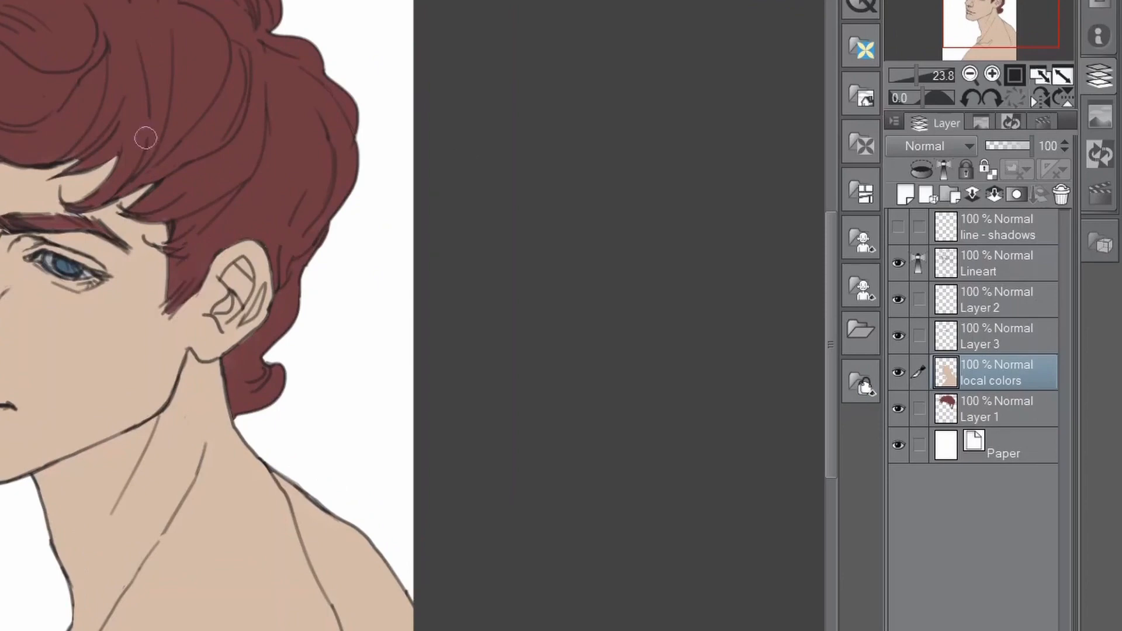
ctrl+shift+click(113, 133)
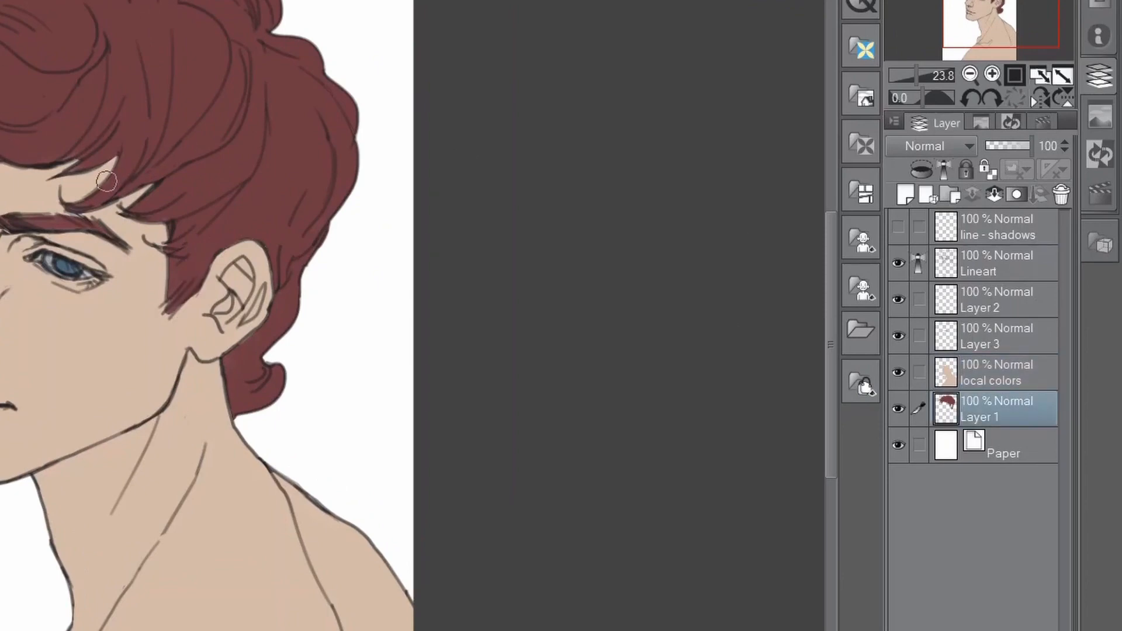
scroll(1063, 58, down, 1)
click(997, 370)
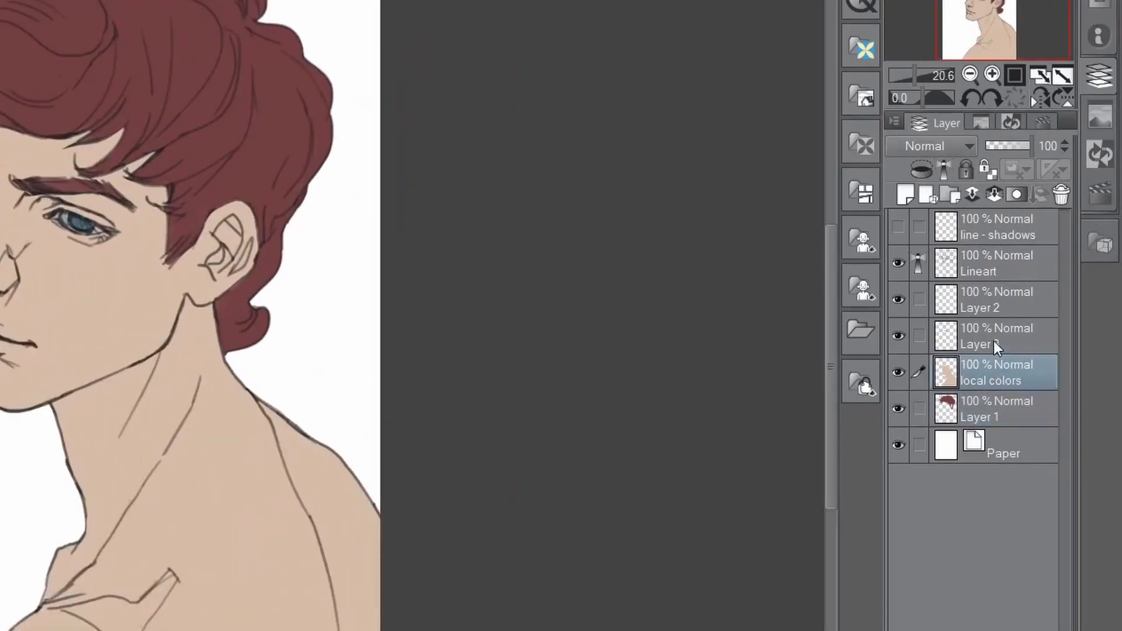
click(995, 336)
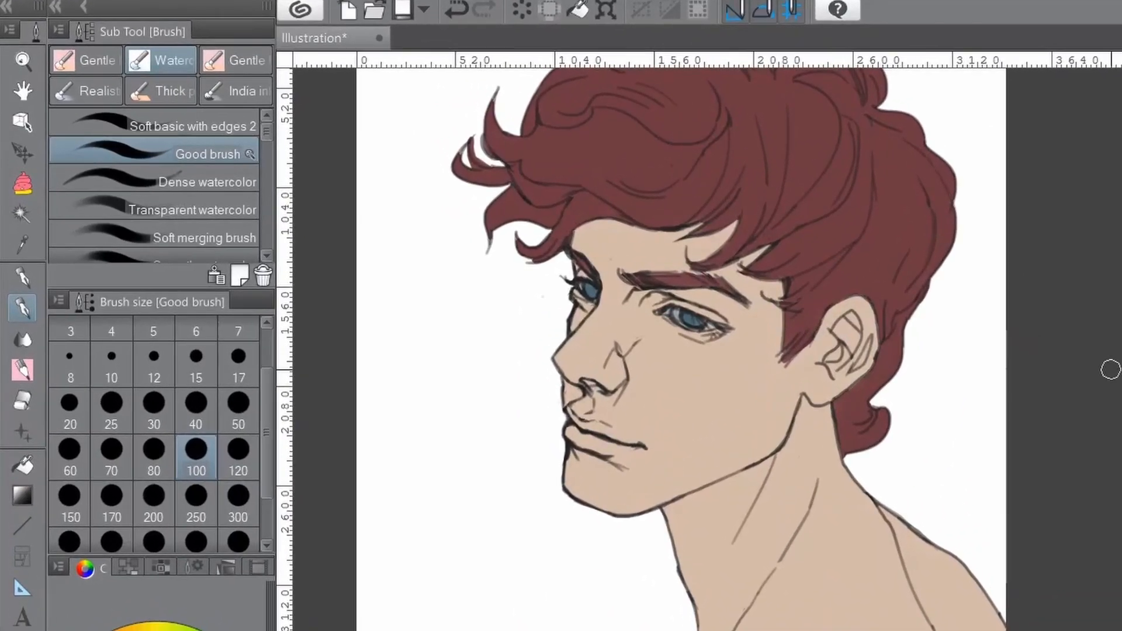
Step: Switch to the Blend tool with the 水ブラシ 1 brush at size 250
click(18, 299)
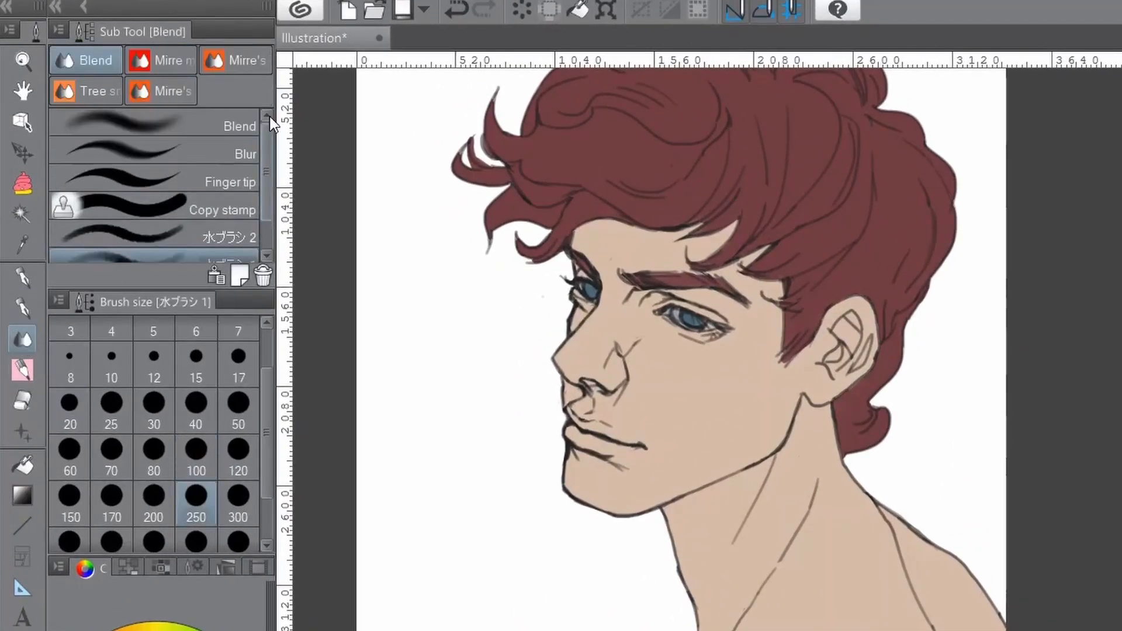
key(b)
key(j)
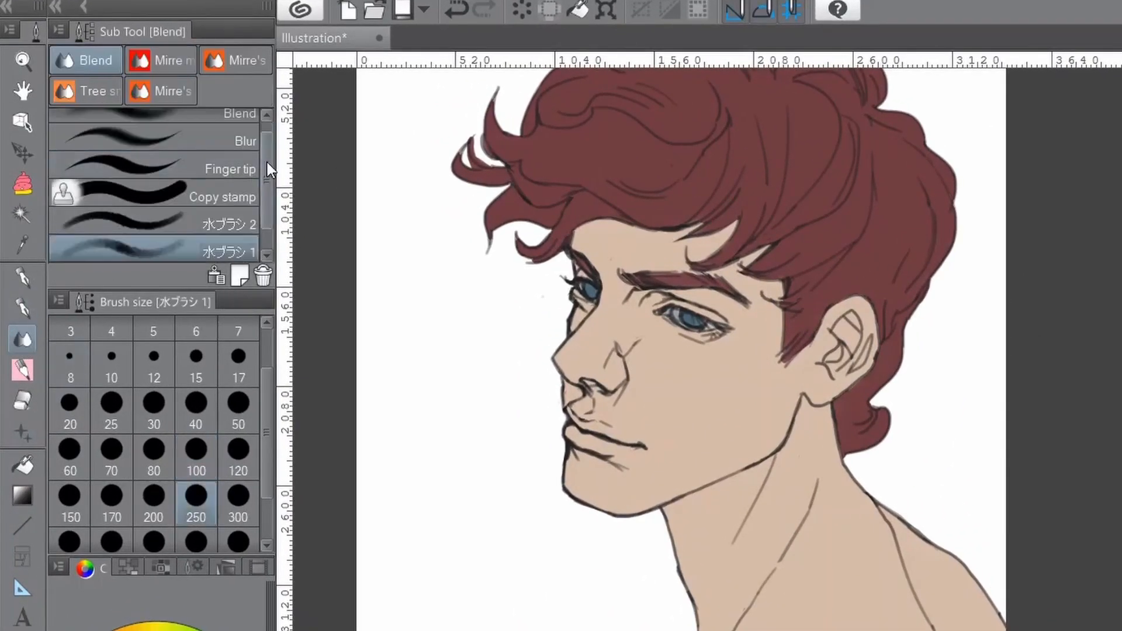
Step: Switch to the Soft airbrush and set its brush size to 300
key(b)
drag(266, 131, 282, 226)
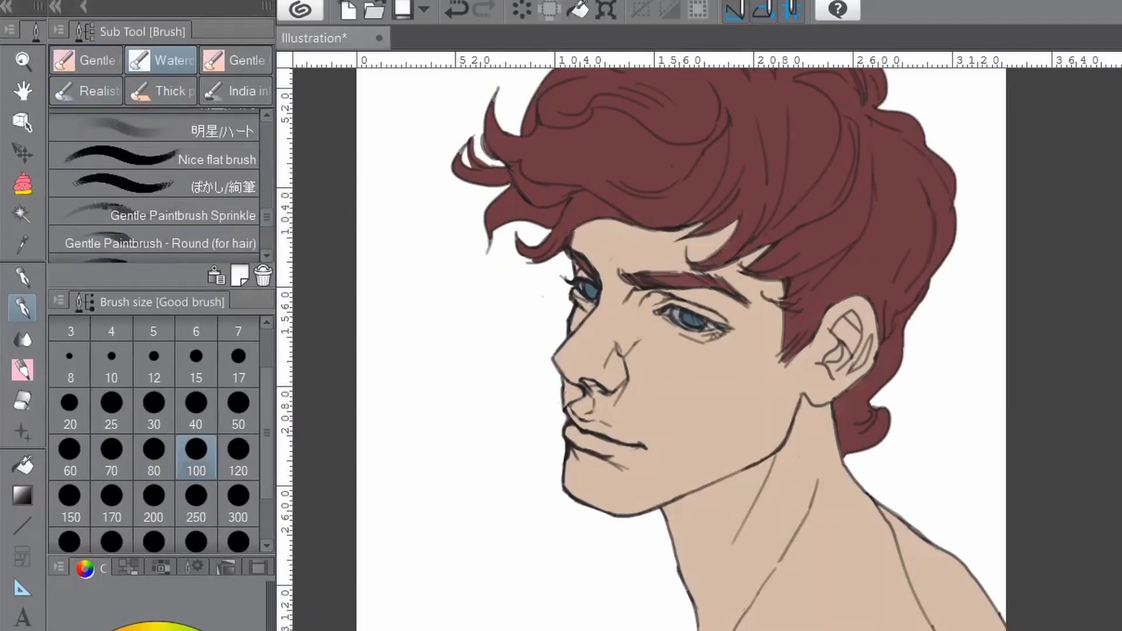
key(b)
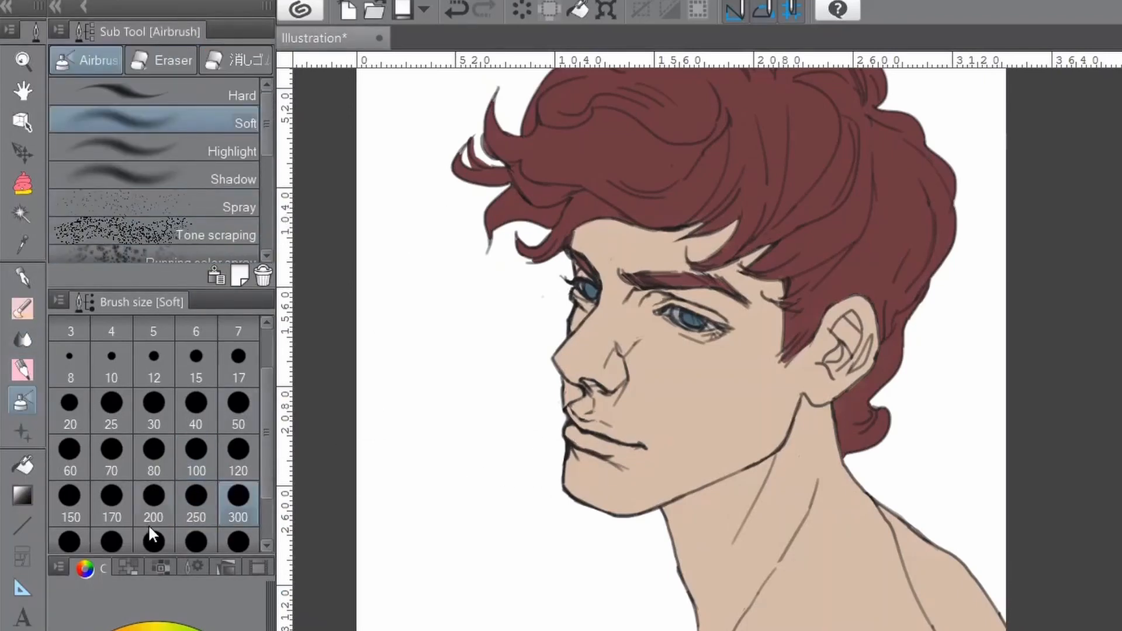
click(196, 542)
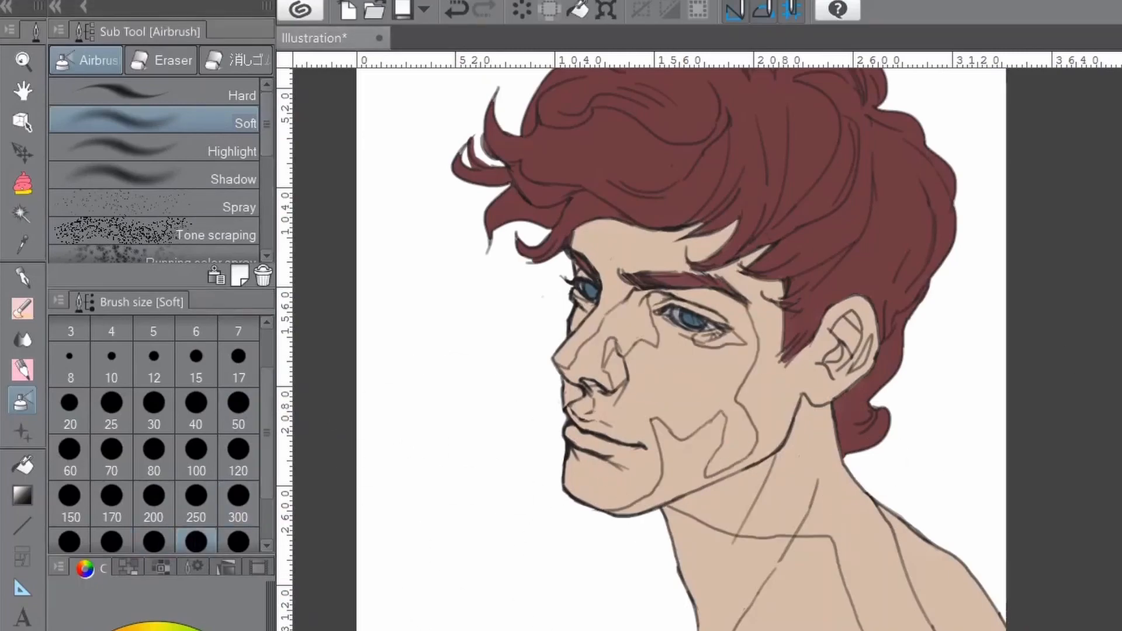
click(238, 504)
Step: Airbrush a dark indigo shadow from the cheek down to the shoulder on Layer 3, redoing the first stroke with a larger brush
mouse_move(767, 333)
mouse_down()
mouse_move(772, 384)
mouse_move(754, 438)
mouse_up()
click(98, 574)
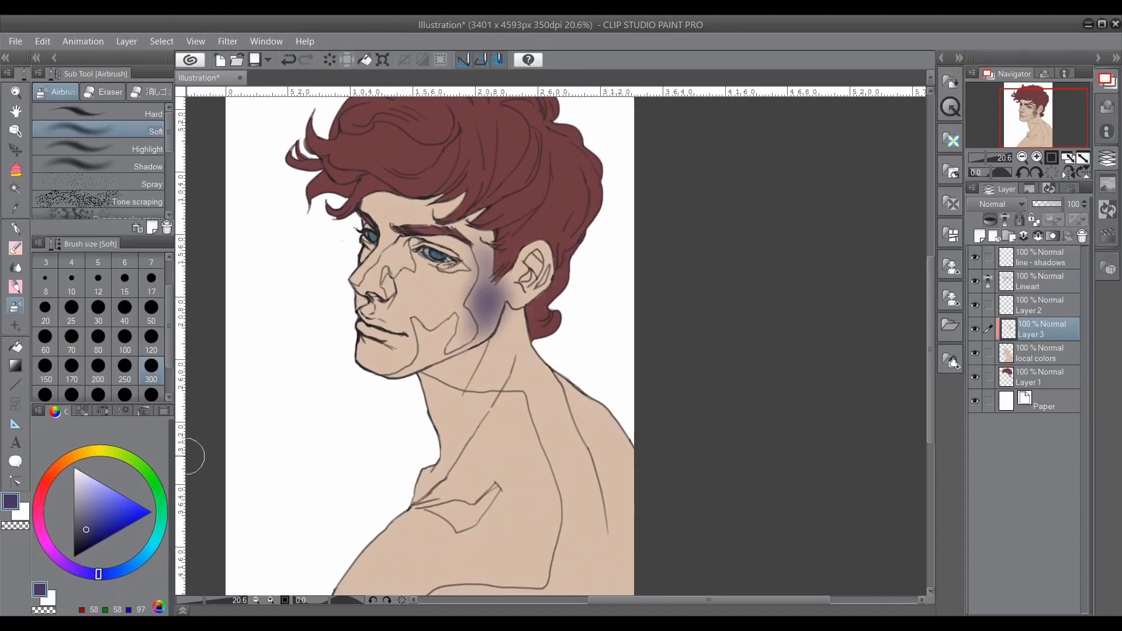
click(289, 60)
click(126, 395)
mouse_move(486, 289)
mouse_down()
mouse_move(430, 348)
mouse_move(467, 348)
mouse_move(576, 438)
mouse_up()
Step: Airbrush violet-blue and blue (69, 87, 130) shading over the jaw, neck, back and lower shoulder
click(111, 573)
click(95, 524)
mouse_move(503, 304)
mouse_down()
mouse_move(517, 265)
mouse_move(503, 370)
mouse_move(461, 363)
mouse_up()
drag(564, 401, 586, 555)
click(119, 571)
click(93, 522)
drag(594, 497, 579, 552)
mouse_move(488, 556)
mouse_down()
mouse_move(464, 554)
mouse_move(620, 509)
mouse_up()
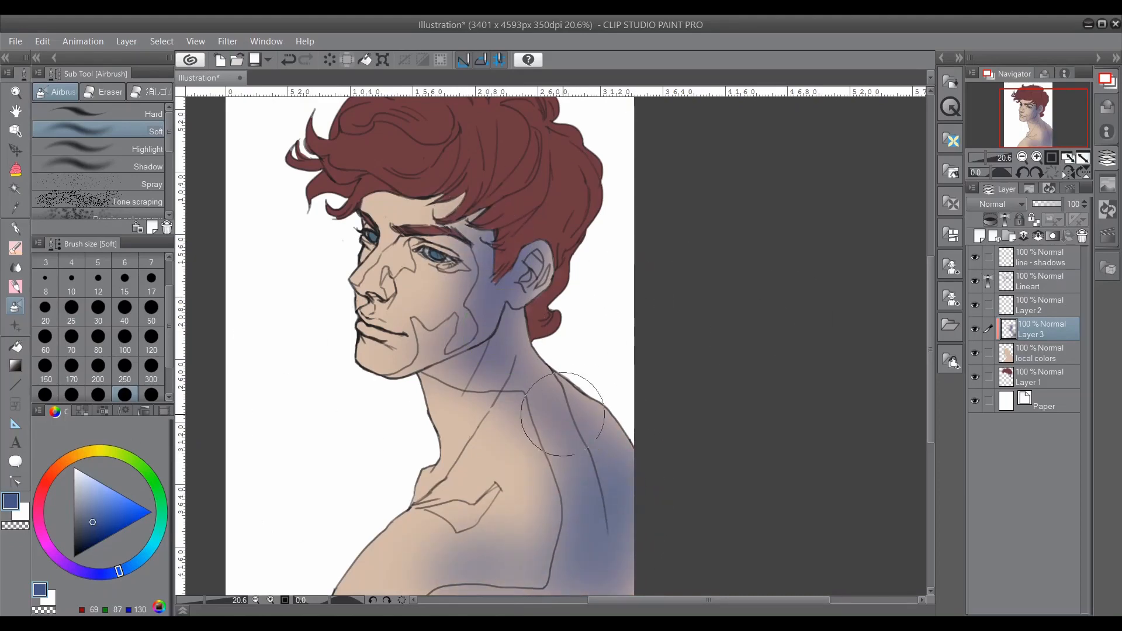
Step: Airbrush a deeper blue (36, 83, 123) over the back, jaw, temple and ear
click(133, 564)
click(99, 525)
mouse_move(578, 497)
mouse_down()
mouse_move(564, 395)
mouse_move(485, 301)
mouse_up()
click(101, 529)
mouse_move(478, 260)
mouse_down()
mouse_move(517, 282)
mouse_move(541, 260)
mouse_up()
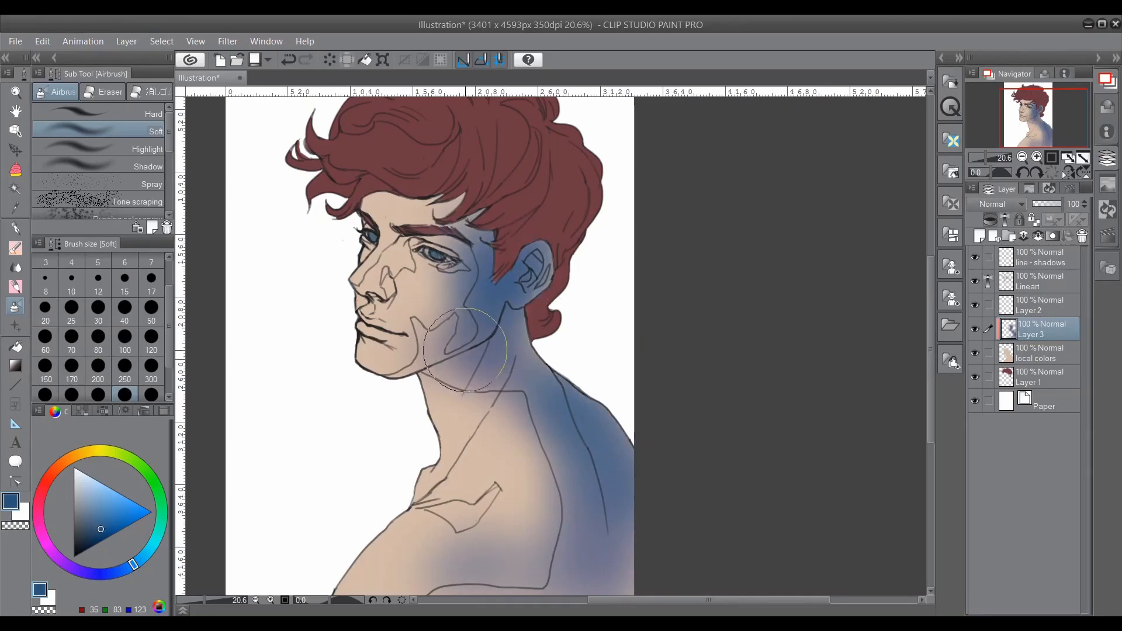
Step: Airbrush a warm orange (222, 129, 97) onto the jaw, the base of the neck, the nose and the lips
click(52, 473)
click(112, 500)
mouse_move(458, 354)
mouse_down()
mouse_move(415, 274)
mouse_move(393, 265)
mouse_move(385, 311)
mouse_move(536, 347)
mouse_move(534, 285)
mouse_move(464, 344)
mouse_up()
click(56, 468)
click(150, 366)
mouse_move(500, 404)
mouse_down()
mouse_move(490, 430)
mouse_move(476, 422)
mouse_up()
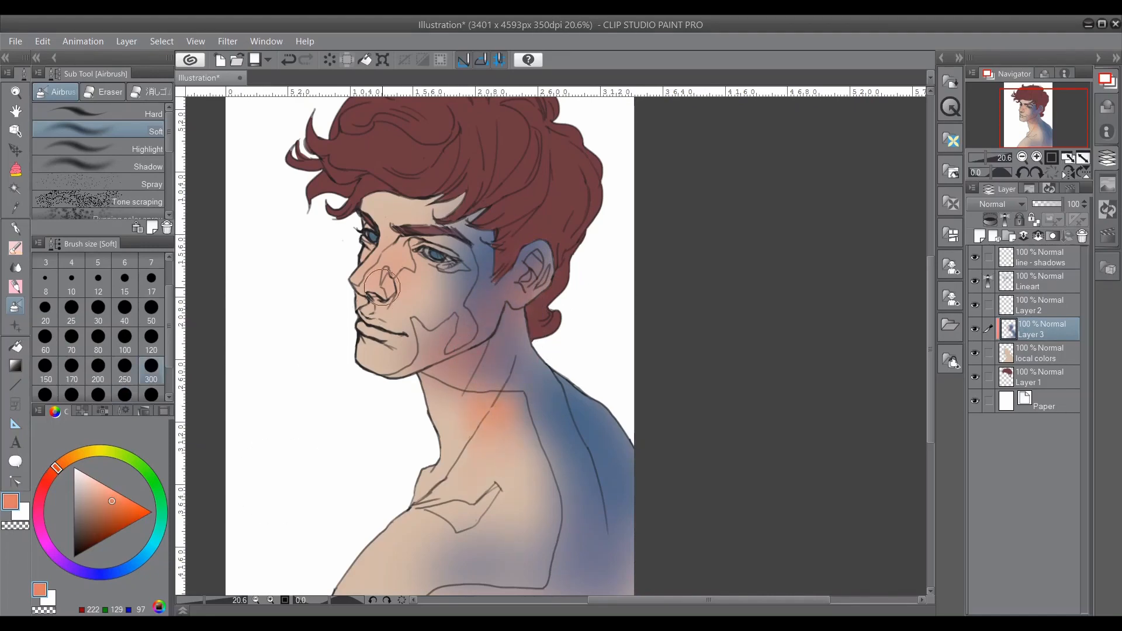
drag(369, 329, 383, 327)
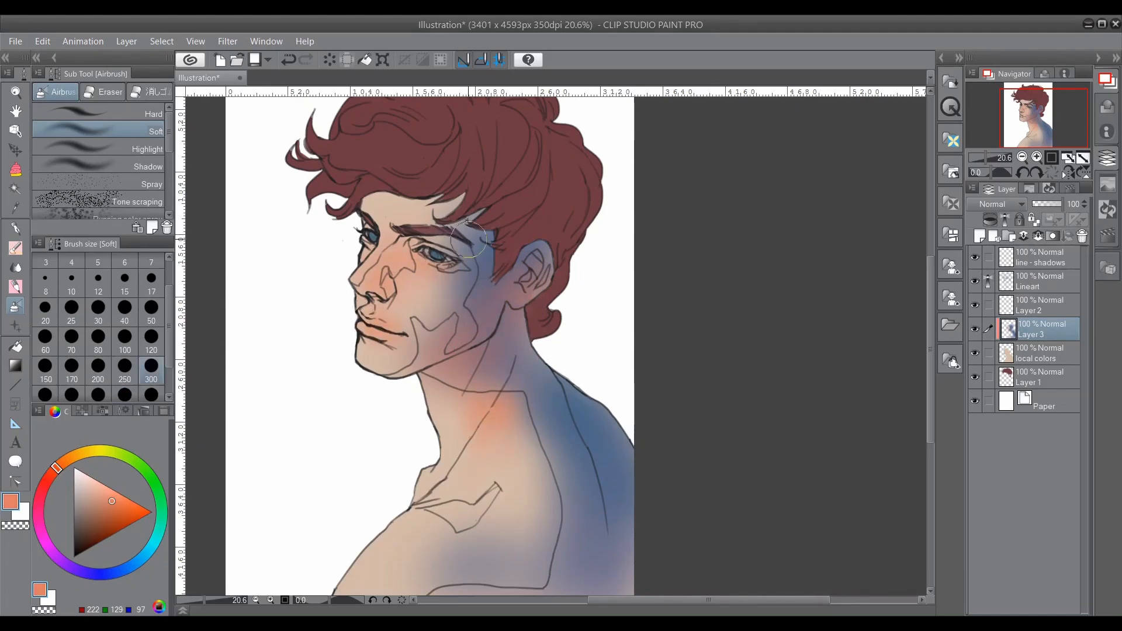
Step: Clear the excess shading from the cheek and mouth area with the Soft eraser at size 200
key(e)
mouse_move(461, 284)
mouse_down()
mouse_move(465, 259)
mouse_move(463, 325)
mouse_move(445, 298)
mouse_move(458, 295)
mouse_move(382, 363)
mouse_up()
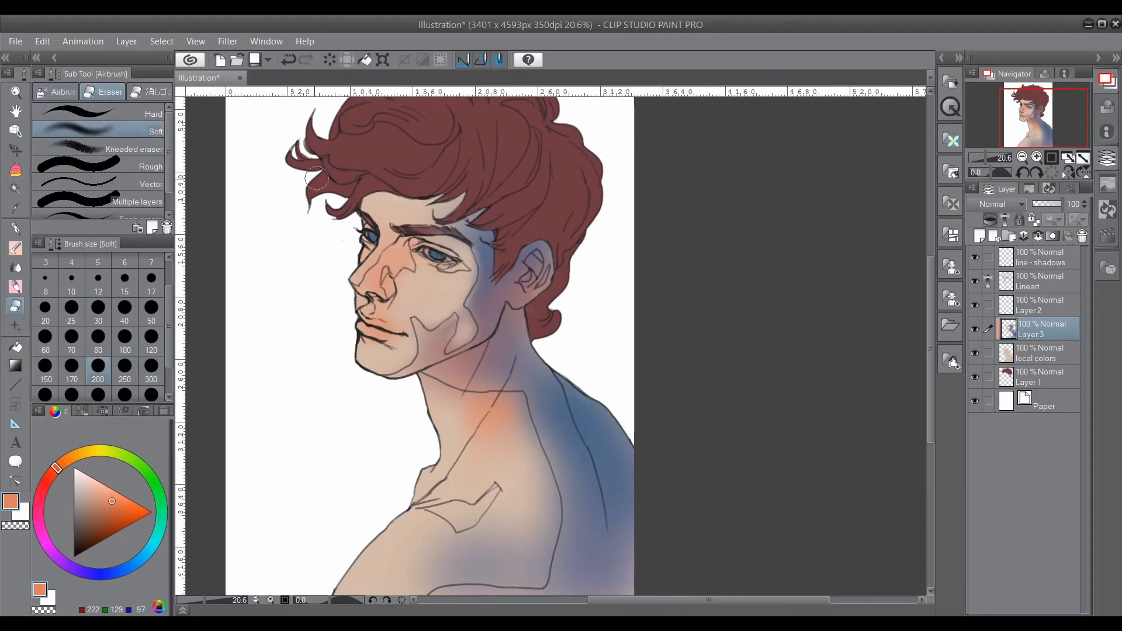
Step: Return to the Soft airbrush, pick the neck's orange and strengthen it at the base of the neck with a larger brush
click(59, 97)
alt+click(337, 206)
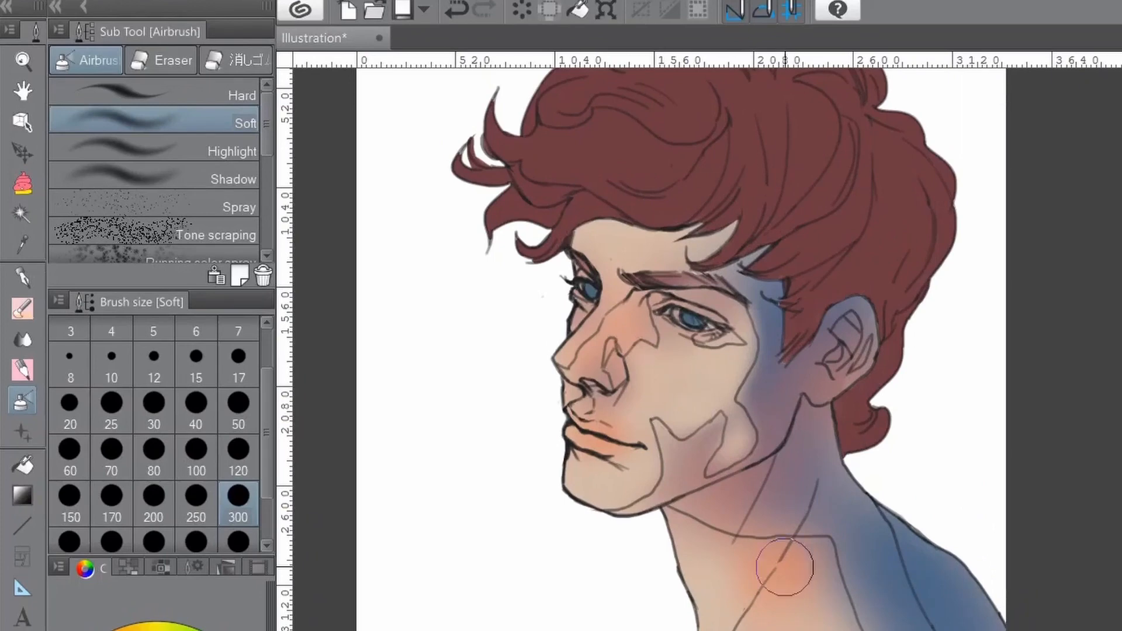
alt+click(798, 563)
key(bracketright)
key(bracketright)
key(bracketright)
key(bracketright)
key(bracketright)
drag(781, 602, 788, 602)
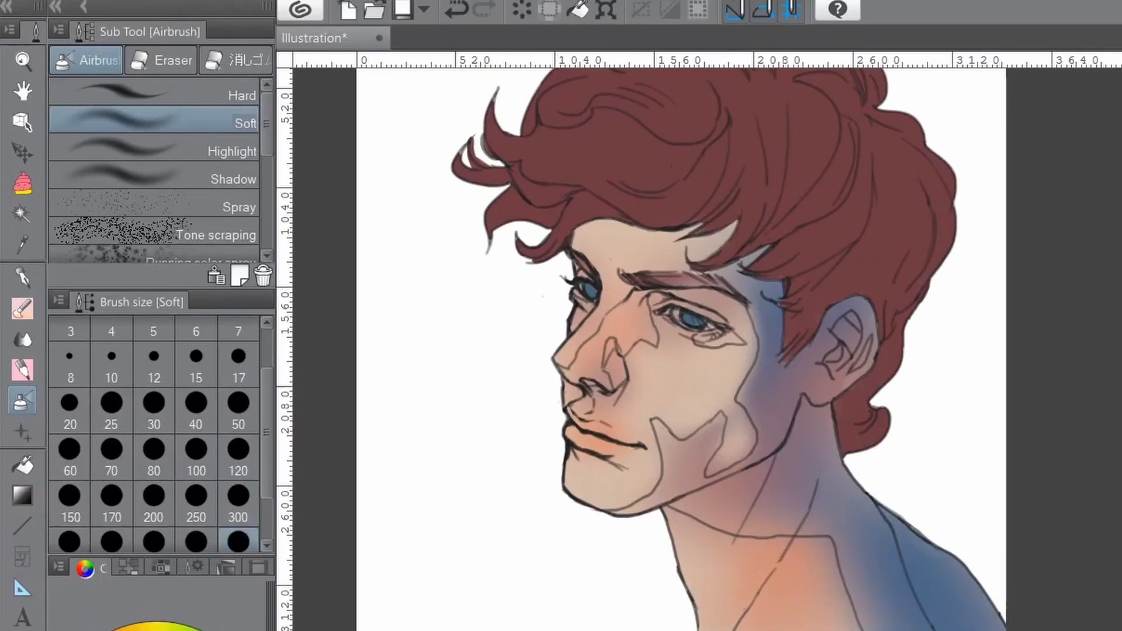
Step: Airbrush teal (91, 154, 146) over the outer back and the neck behind the ear, and reduce the brush size to 250
drag(942, 605, 965, 621)
drag(809, 431, 820, 453)
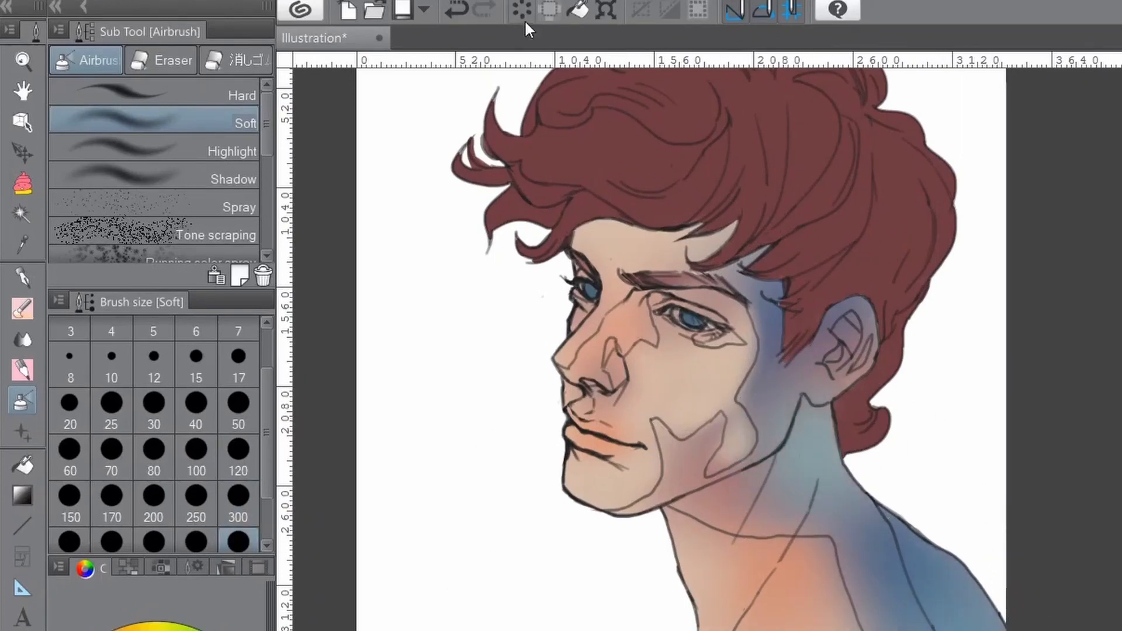
click(196, 497)
scroll(767, 327, down, 2)
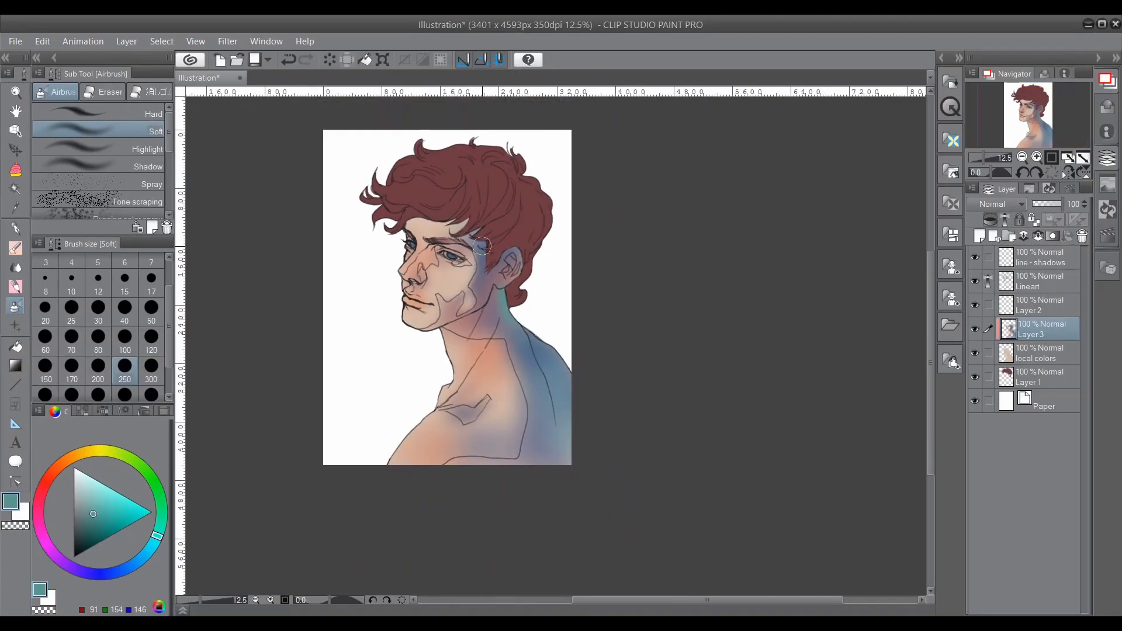
Step: Hide the line - shadows layer and smooth the skin colors on Layer 3 with the 水ブラシ 1 blend brush up to size 300
click(974, 257)
click(16, 267)
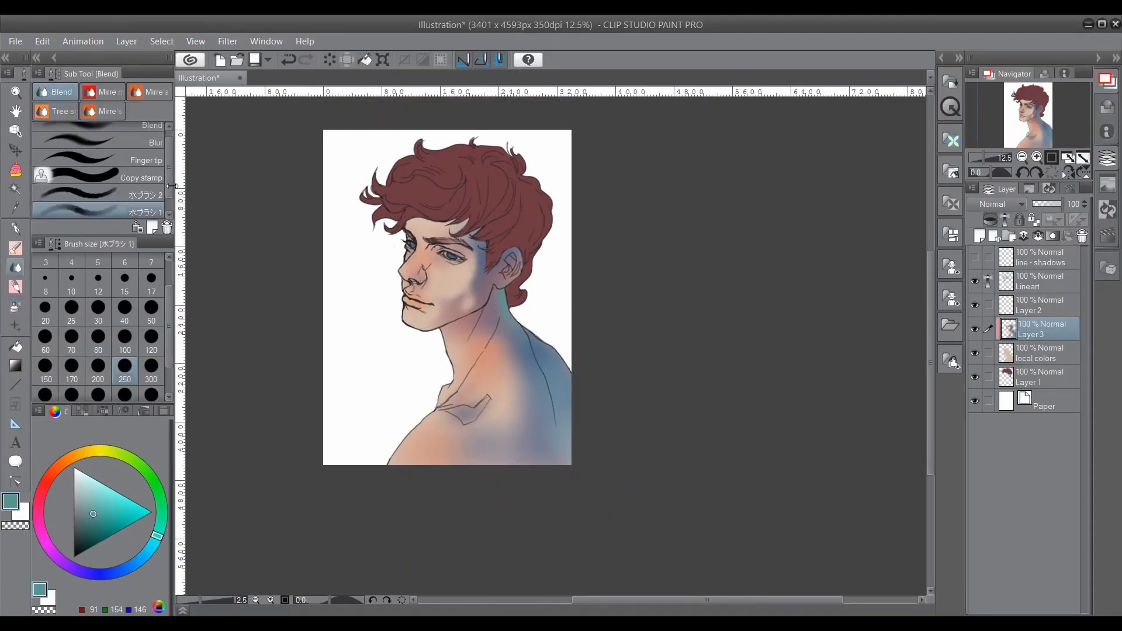
click(124, 368)
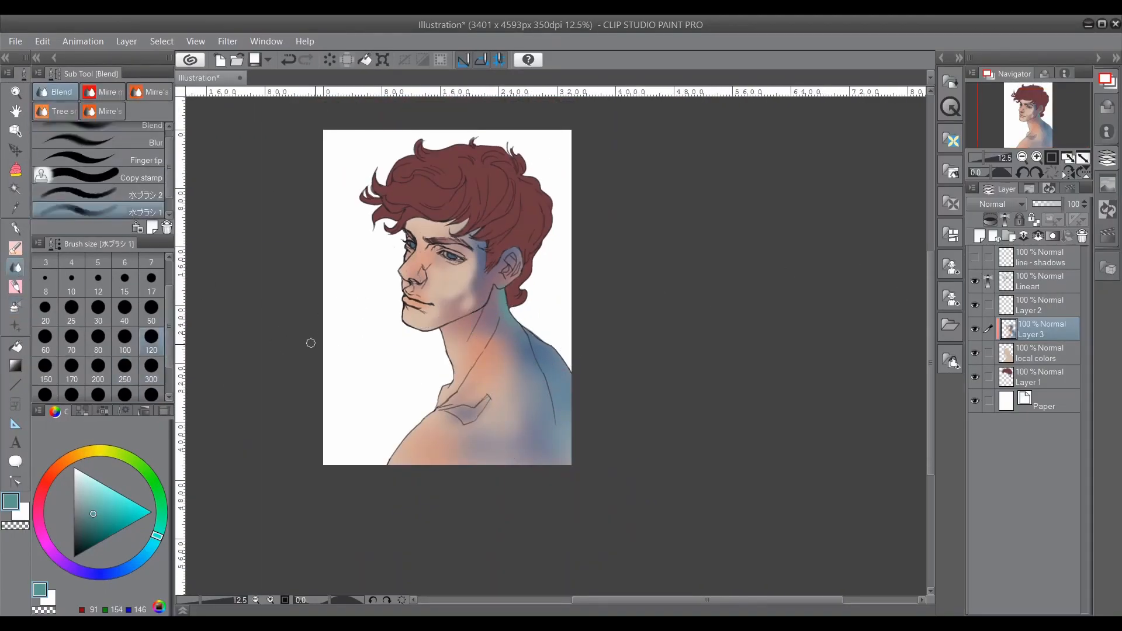
click(125, 395)
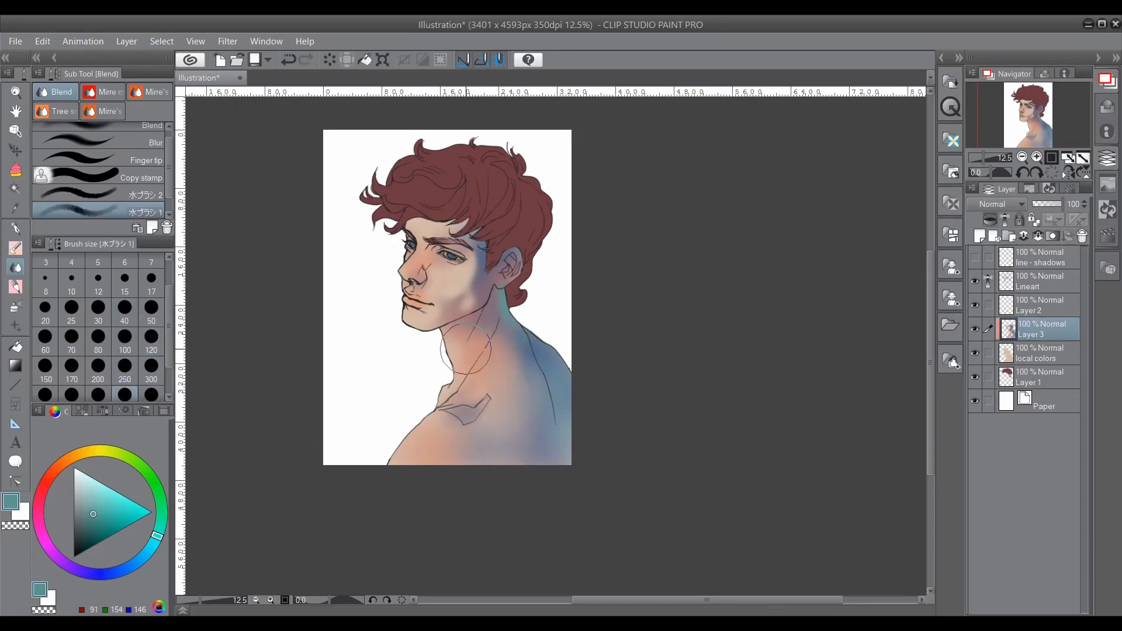
scroll(470, 344, up, 2)
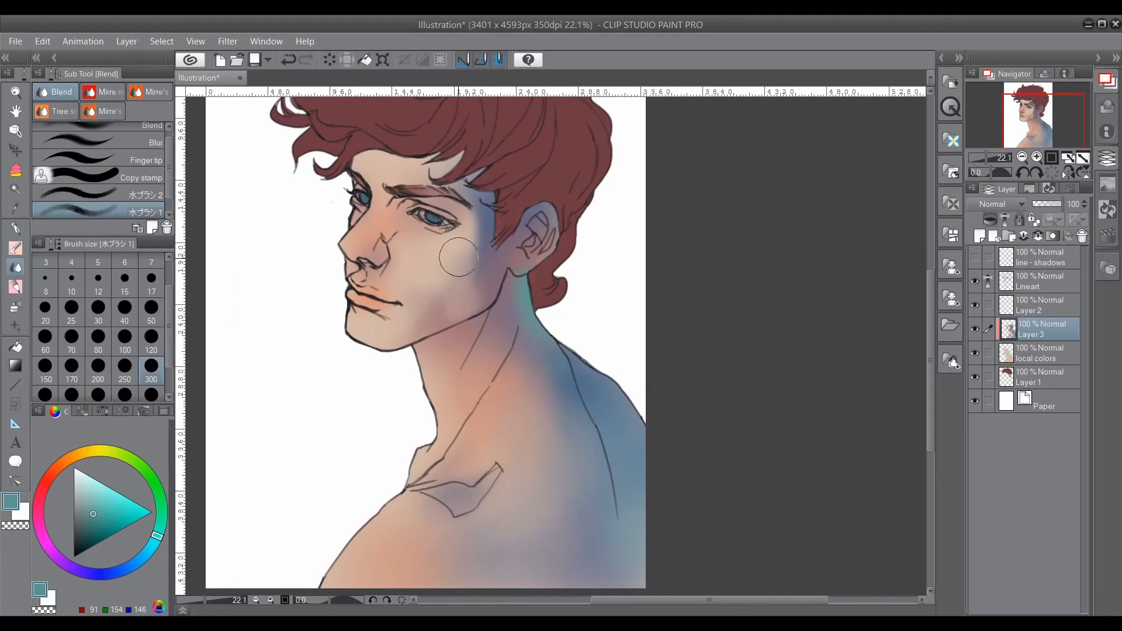
scroll(369, 299, down, 1)
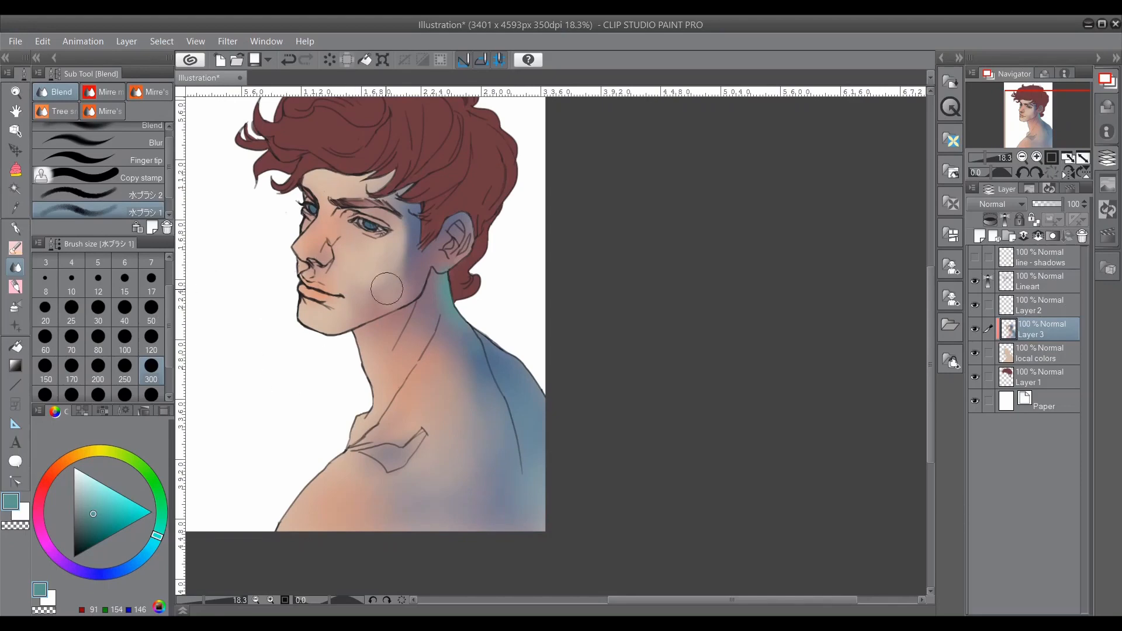
scroll(364, 245, down, 2)
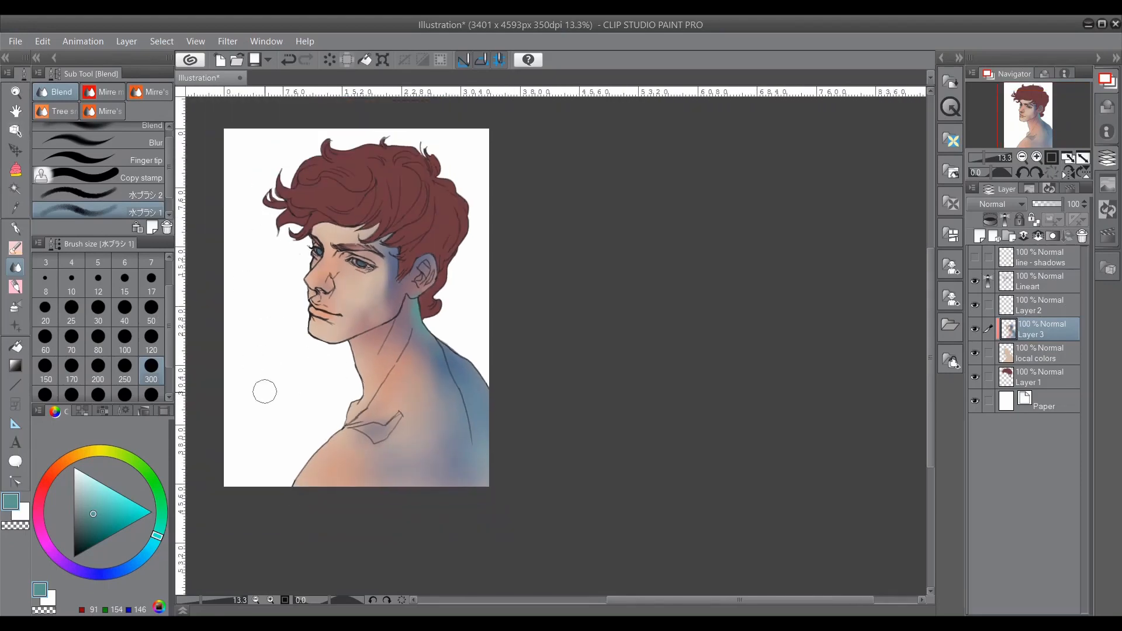
Step: Add a new layer and place it clipped between Layer 3 and local colors
click(981, 236)
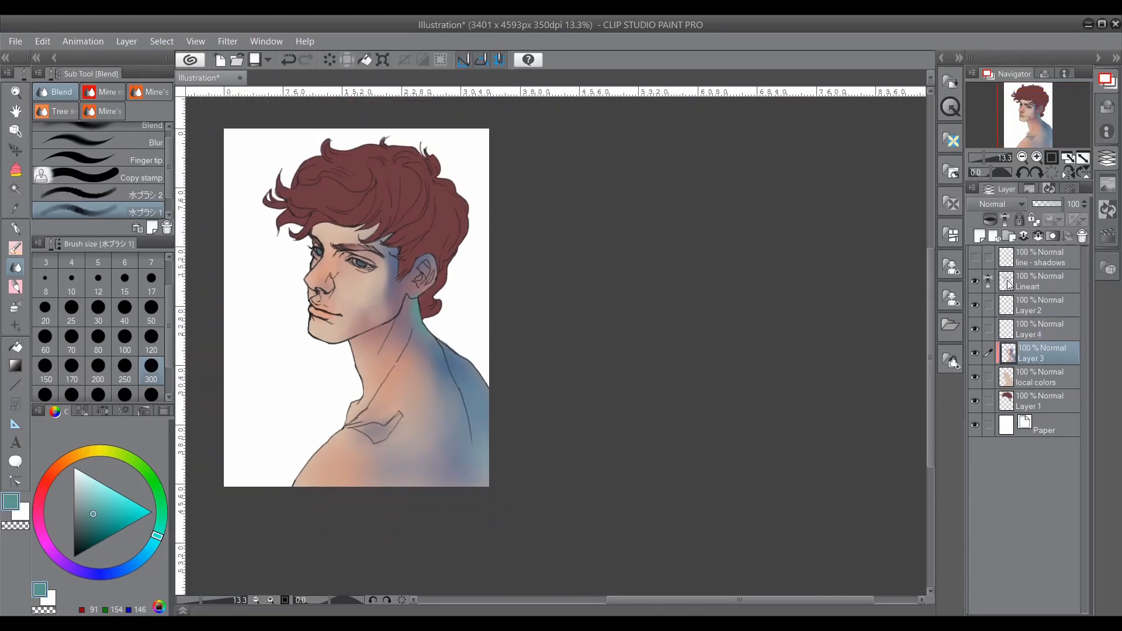
drag(1047, 351, 1048, 355)
key(ctrl+z)
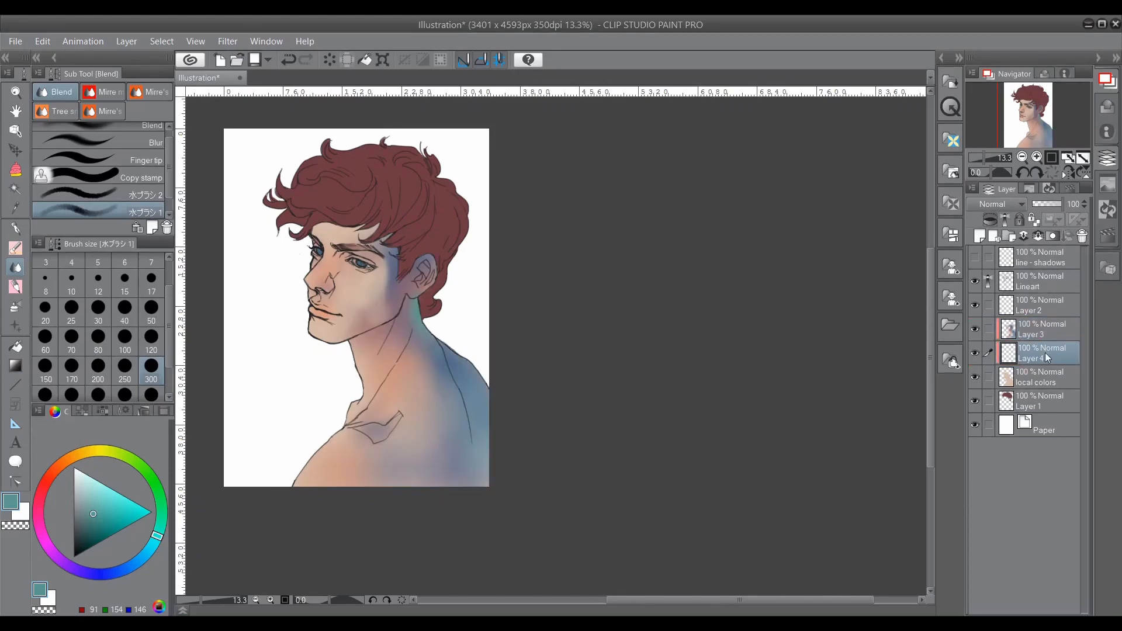
Step: Select the Soft airbrush, pick a pale peach (244, 224, 195) and enlarge the brush
click(15, 305)
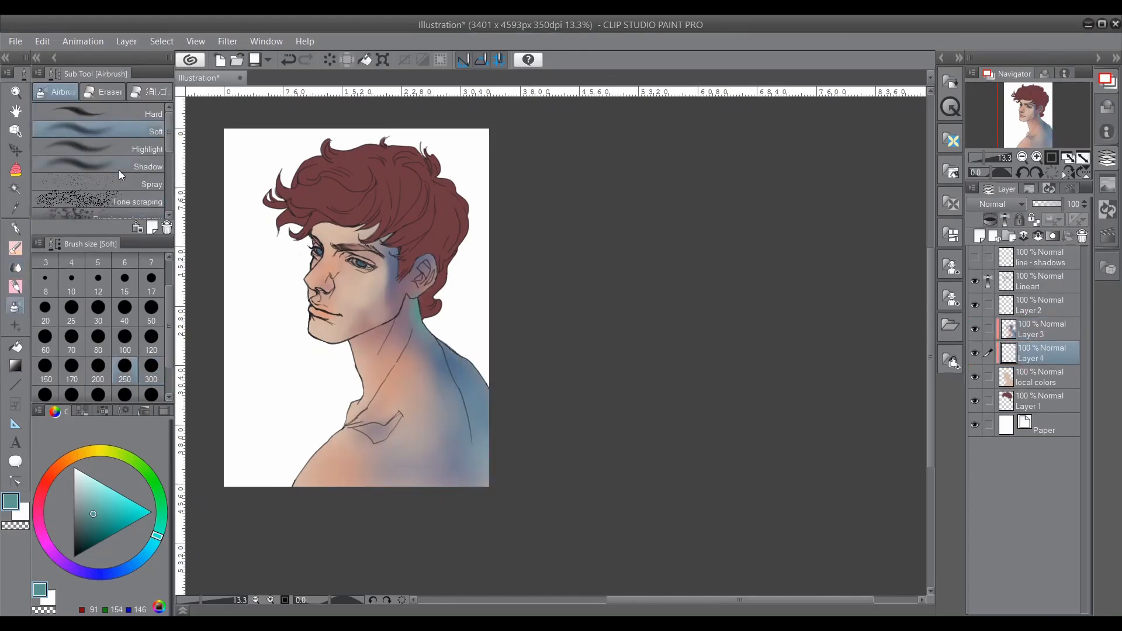
click(153, 377)
click(89, 449)
click(89, 480)
click(101, 379)
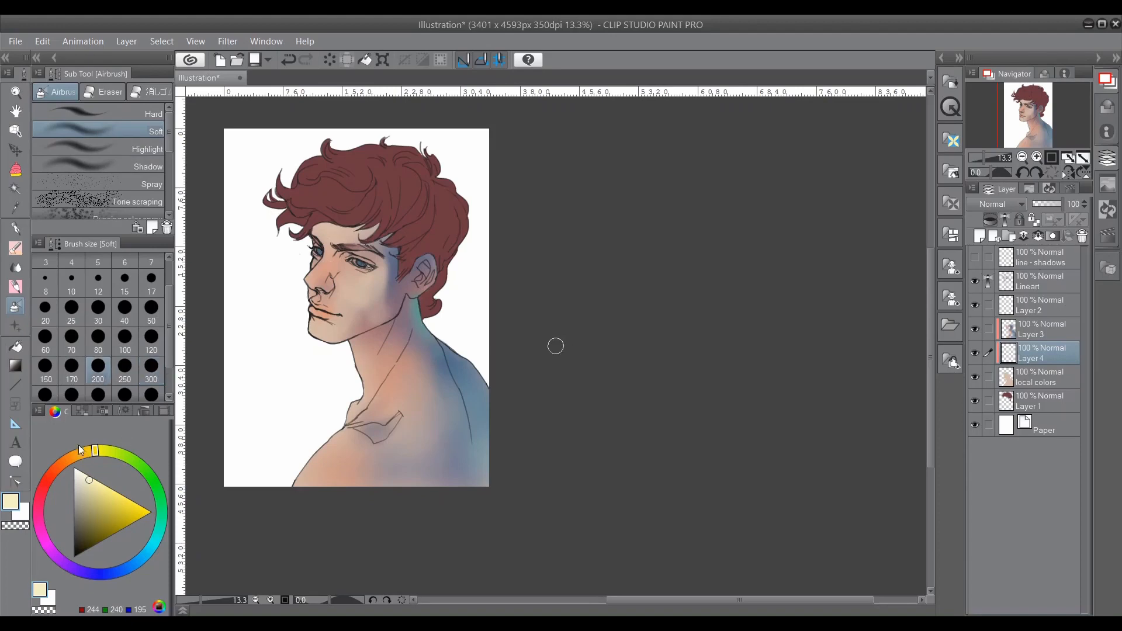
drag(89, 450, 74, 456)
click(152, 394)
Step: Airbrush the pale peach over the face, neck and front shoulder on Layer 4, undoing an unwanted change in between
mouse_move(341, 281)
mouse_down()
mouse_move(321, 263)
mouse_move(319, 321)
mouse_up()
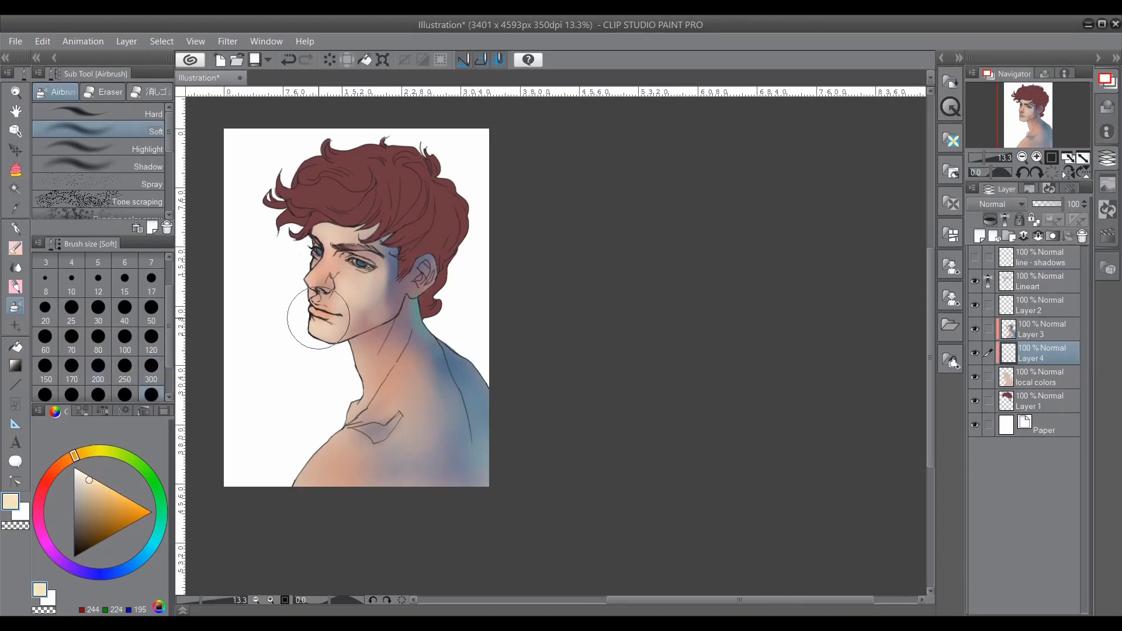
drag(354, 401, 384, 385)
drag(1050, 352, 1049, 321)
click(289, 62)
drag(335, 444, 325, 499)
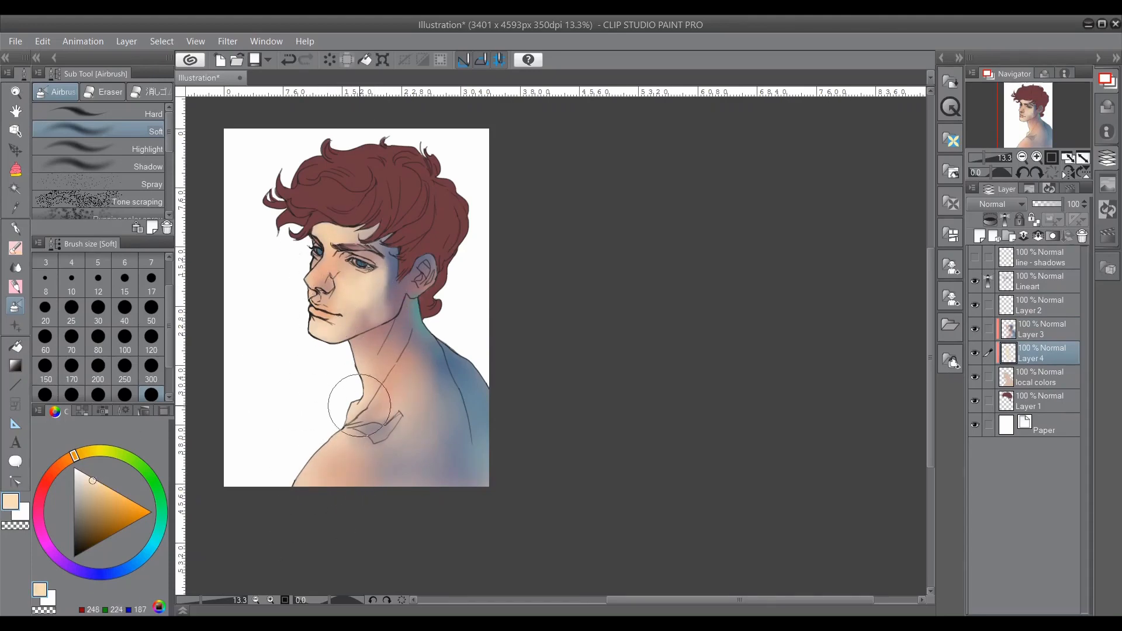
Step: Add a layer above Layer 3 and airbrush the orange picked from the neck over the neck and shoulder
click(1047, 329)
click(981, 235)
alt+click(391, 383)
mouse_move(395, 387)
mouse_down()
mouse_move(408, 366)
mouse_move(397, 402)
mouse_move(411, 437)
mouse_up()
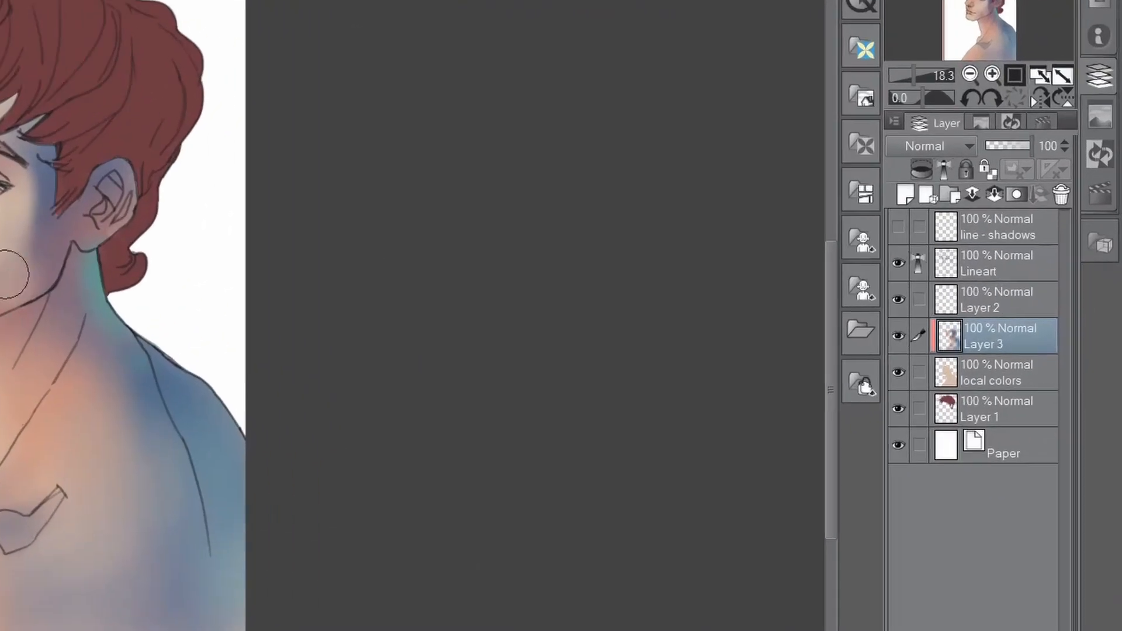
Step: Create a new layer directly beneath Layer 3 and clip it to local colors
key(ctrl+minus)
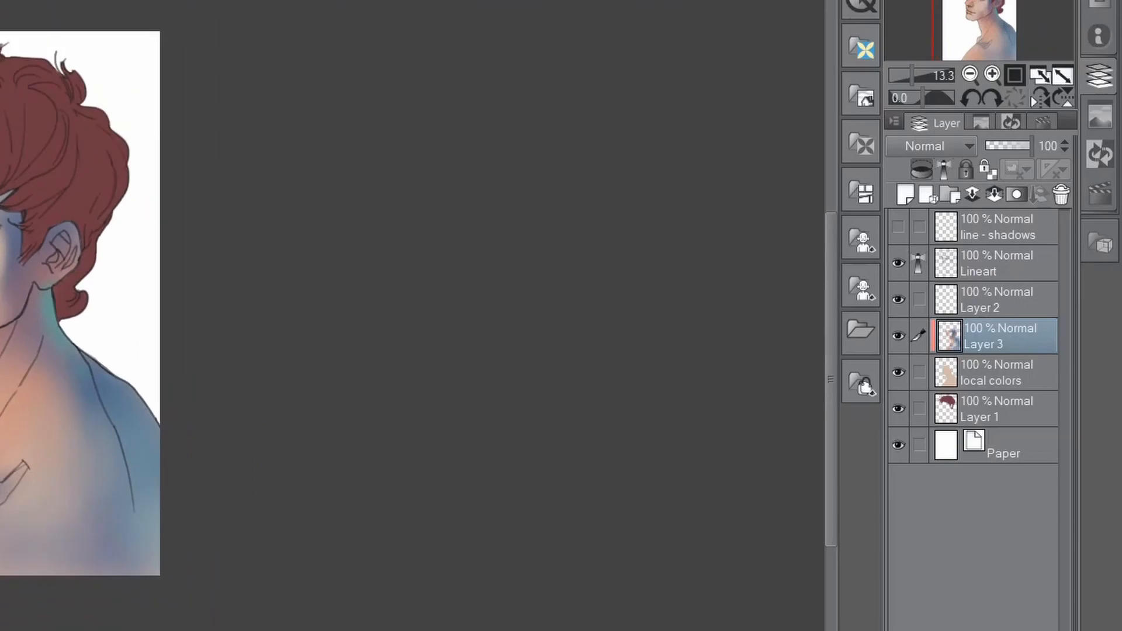
click(907, 197)
click(994, 373)
mouse_move(993, 336)
mouse_down()
mouse_move(977, 376)
mouse_move(1013, 377)
mouse_up()
key(ctrl+z)
click(922, 171)
drag(996, 339, 1003, 376)
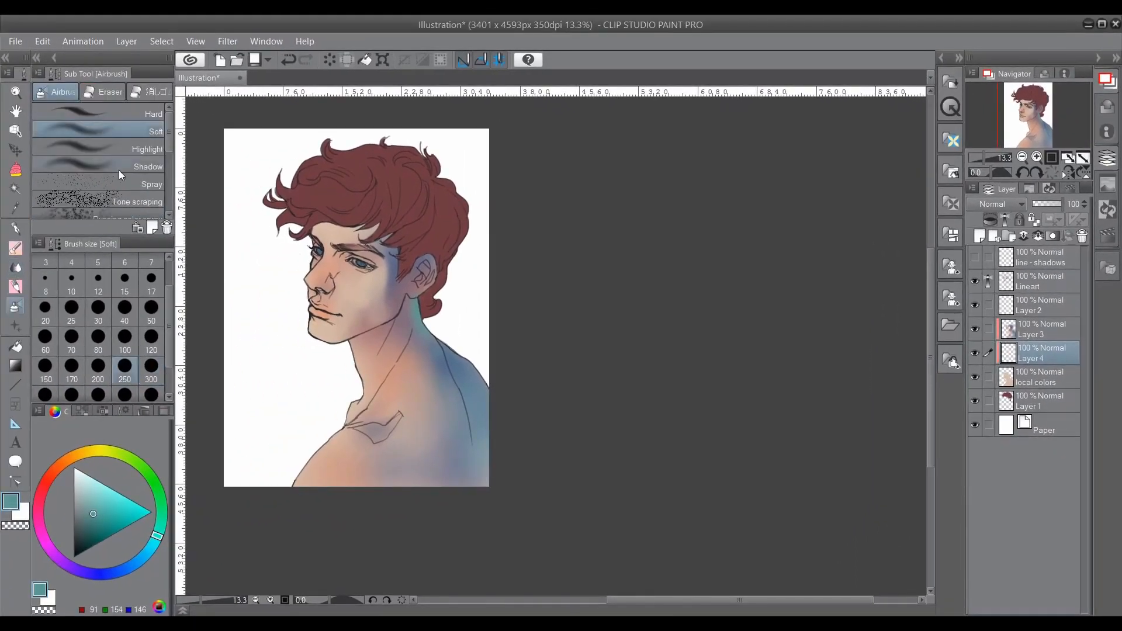
Step: Set the Soft airbrush to a light cream color and a large brush size
click(74, 454)
click(89, 480)
click(98, 366)
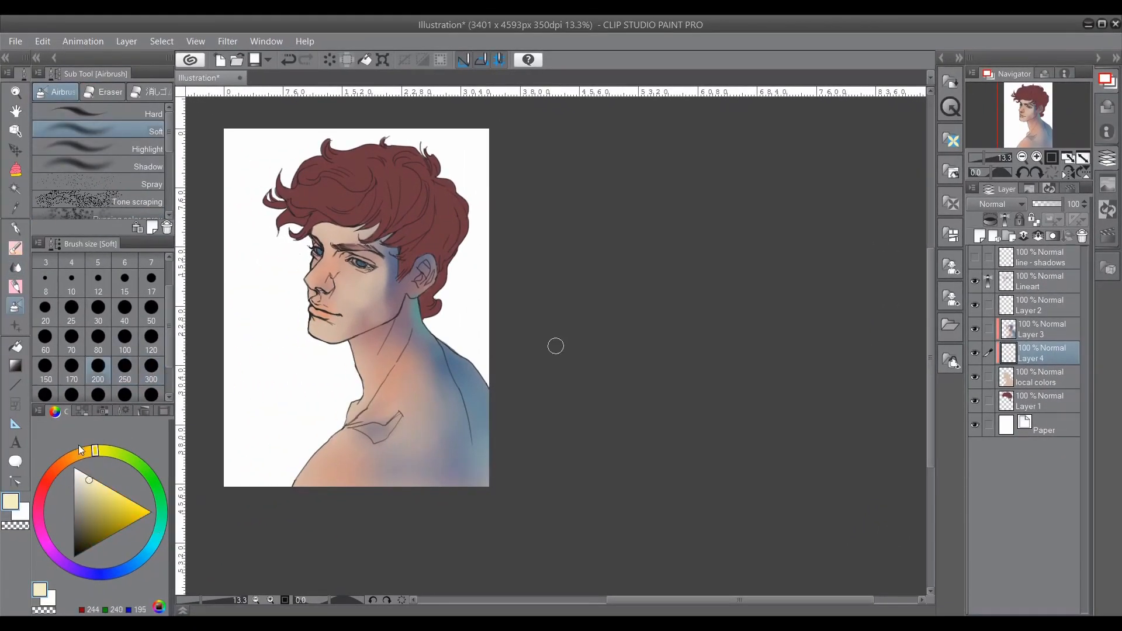
click(151, 395)
Step: Airbrush light peach tones over the forehead, face, neck and shoulder on Layer 4, undoing an unwanted change along the way
mouse_move(342, 284)
mouse_down()
mouse_move(314, 338)
mouse_move(354, 401)
mouse_move(385, 385)
mouse_move(341, 354)
mouse_up()
drag(1052, 351, 1051, 324)
click(290, 63)
drag(335, 444, 325, 501)
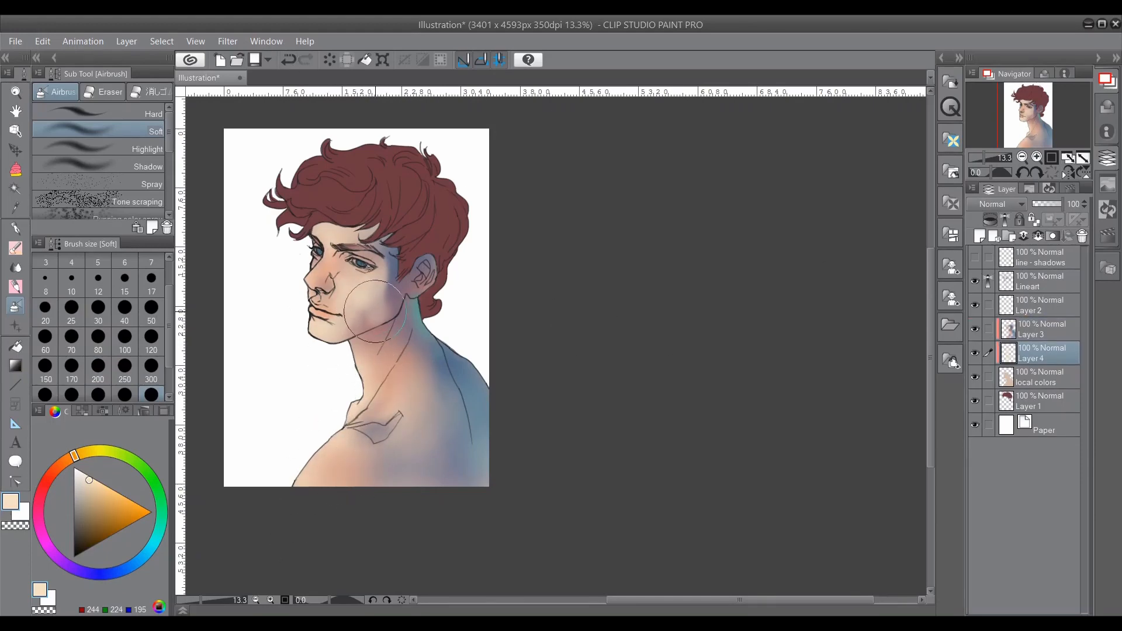
drag(326, 235, 344, 287)
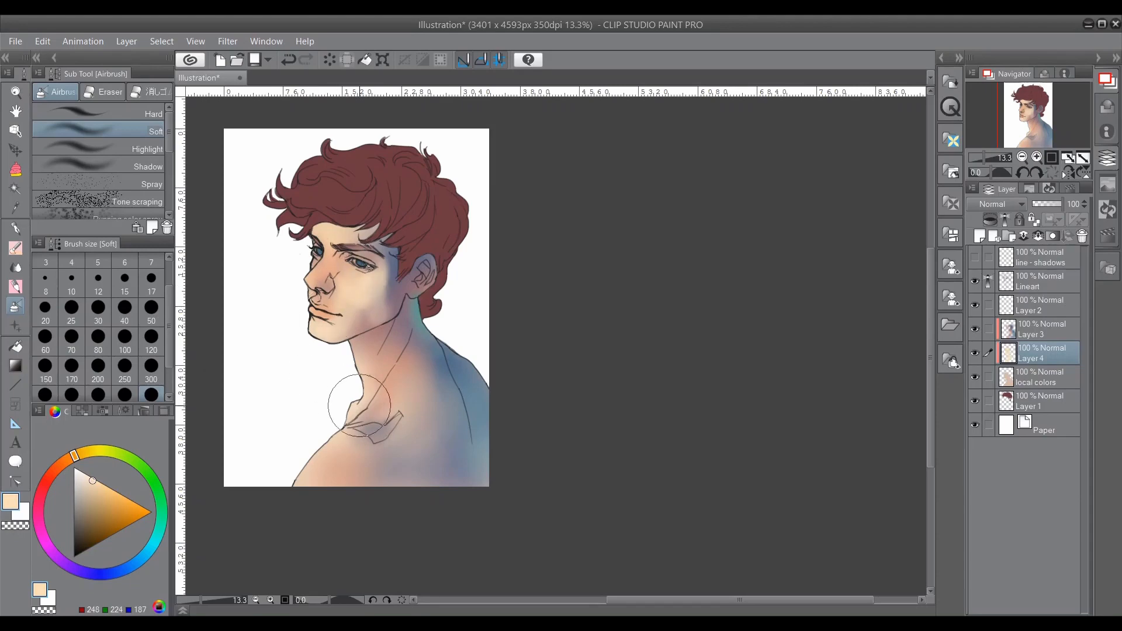
Step: Add a clipped layer above Layer 3 and pick the warm orange (245, 189, 152) from the neck
click(1040, 329)
click(983, 236)
click(990, 221)
alt+click(395, 386)
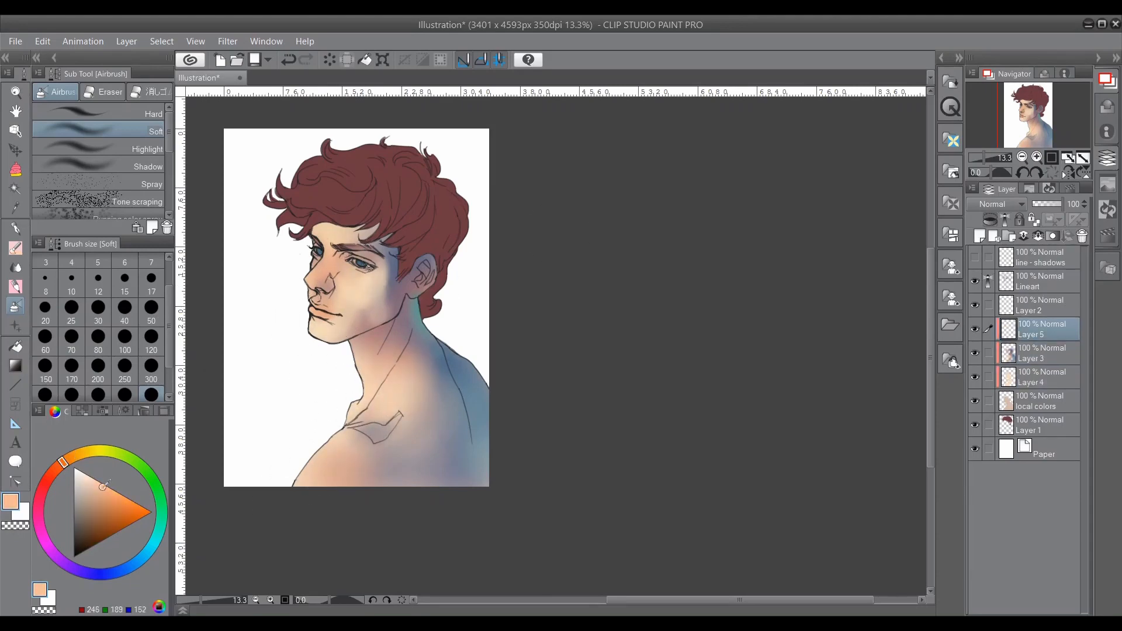
Step: Airbrush a redder tone onto the nose and lips on Layer 5 at size 250, and pick light skin tones around the nose
drag(40, 508, 45, 485)
click(151, 338)
click(98, 367)
click(124, 367)
click(107, 509)
alt+click(312, 305)
alt+click(313, 277)
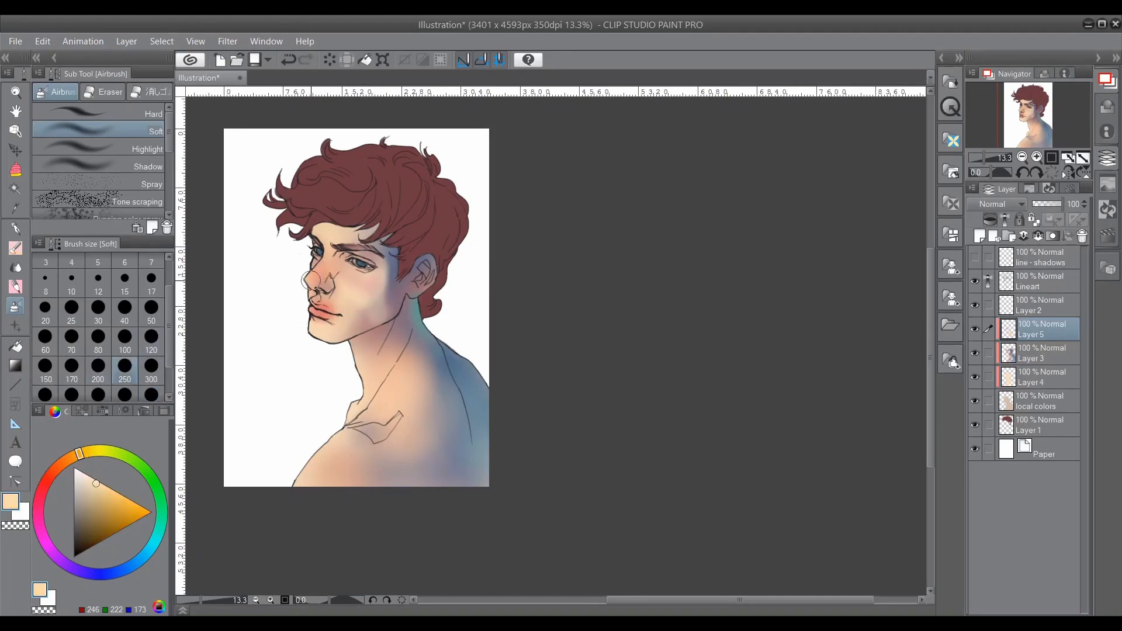
Step: Airbrush pale cream (255, 244, 220) highlights on the face at size 120, and switch to the 水ブラシ 1 blend brush at size 300
alt+click(322, 263)
key(bracketleft)
key(bracketleft)
key(bracketleft)
key(bracketleft)
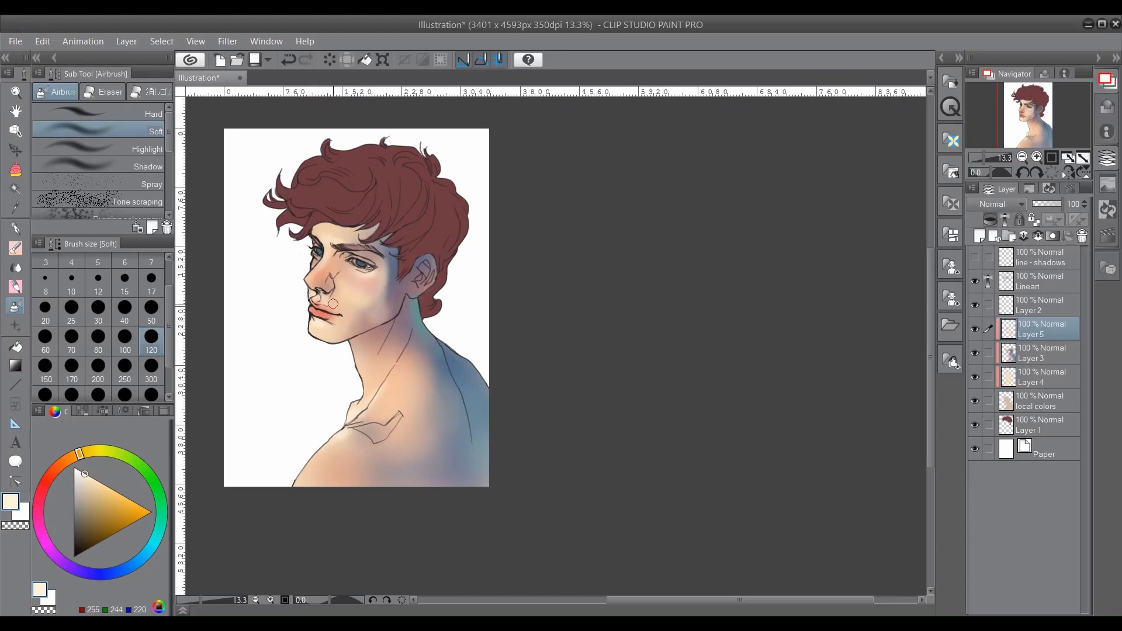
key(j)
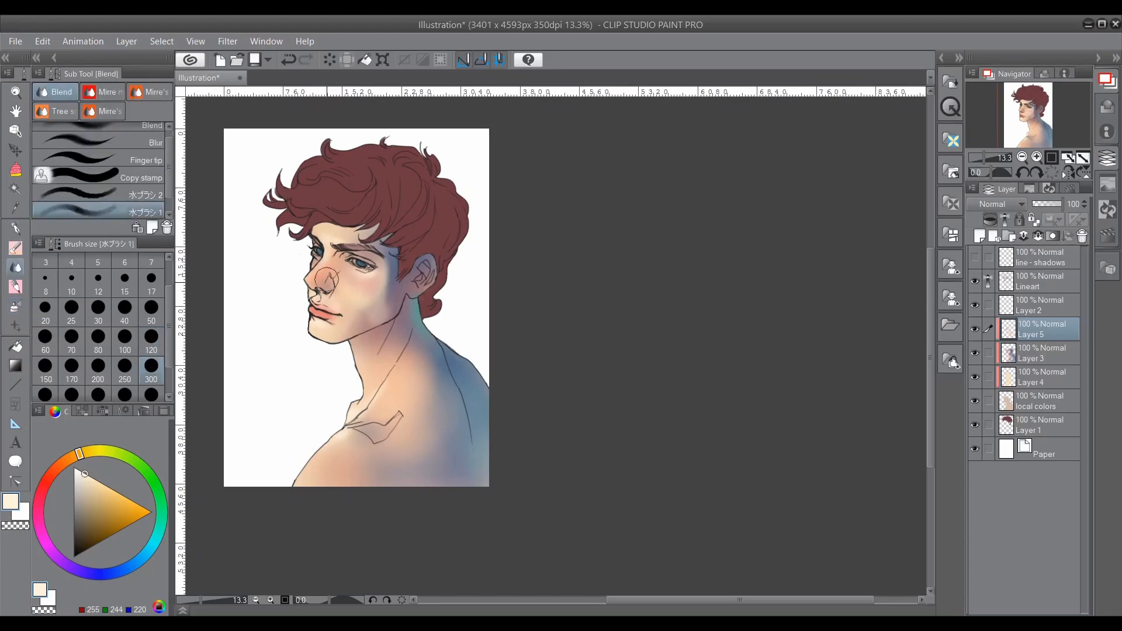
Step: Hide the Lineart layer briefly to check the coloring, and show it again
click(978, 283)
click(978, 283)
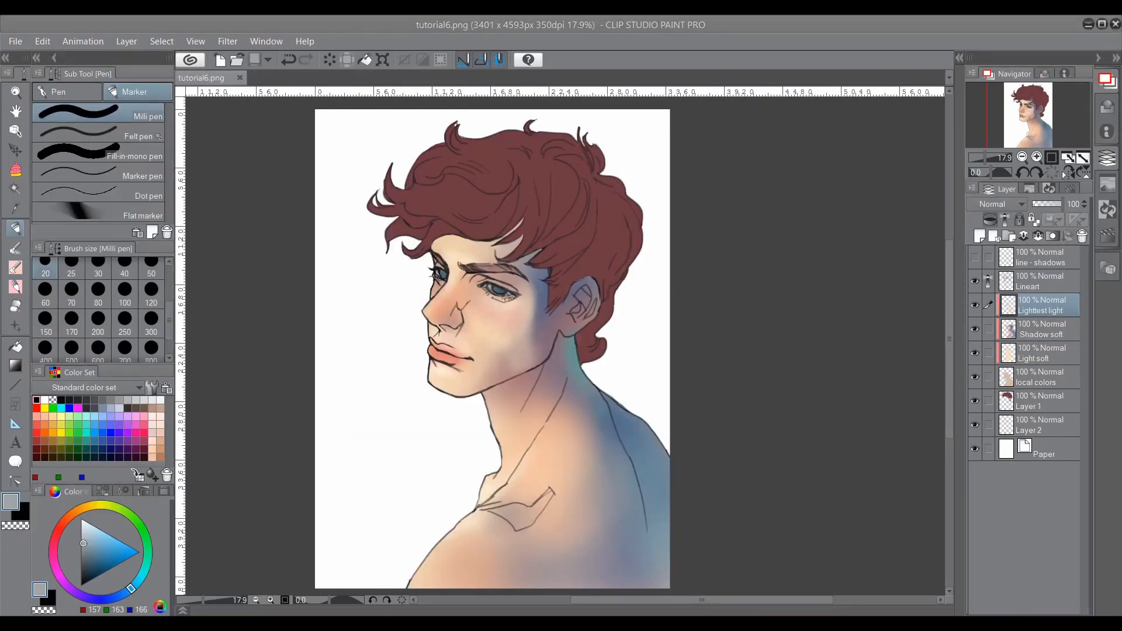
Step: Add a clipped layer above the hair's Layer 1 and choose dark blue (13, 39, 89)
click(1042, 401)
click(979, 237)
click(990, 220)
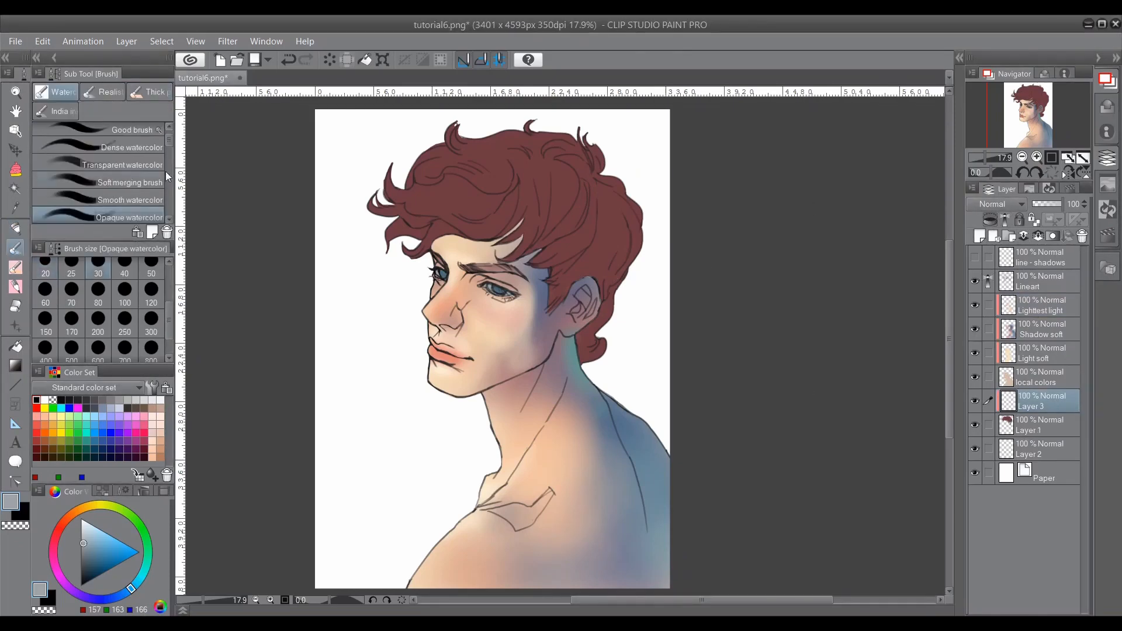
key(j)
drag(167, 179, 167, 165)
click(98, 152)
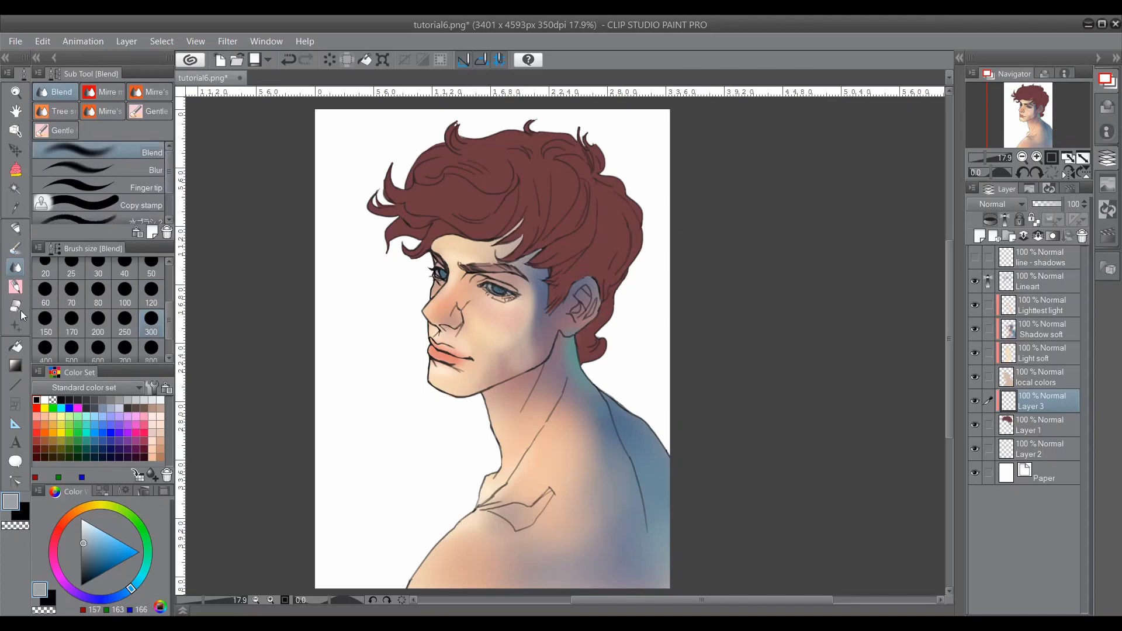
click(16, 305)
key(alt)
click(103, 449)
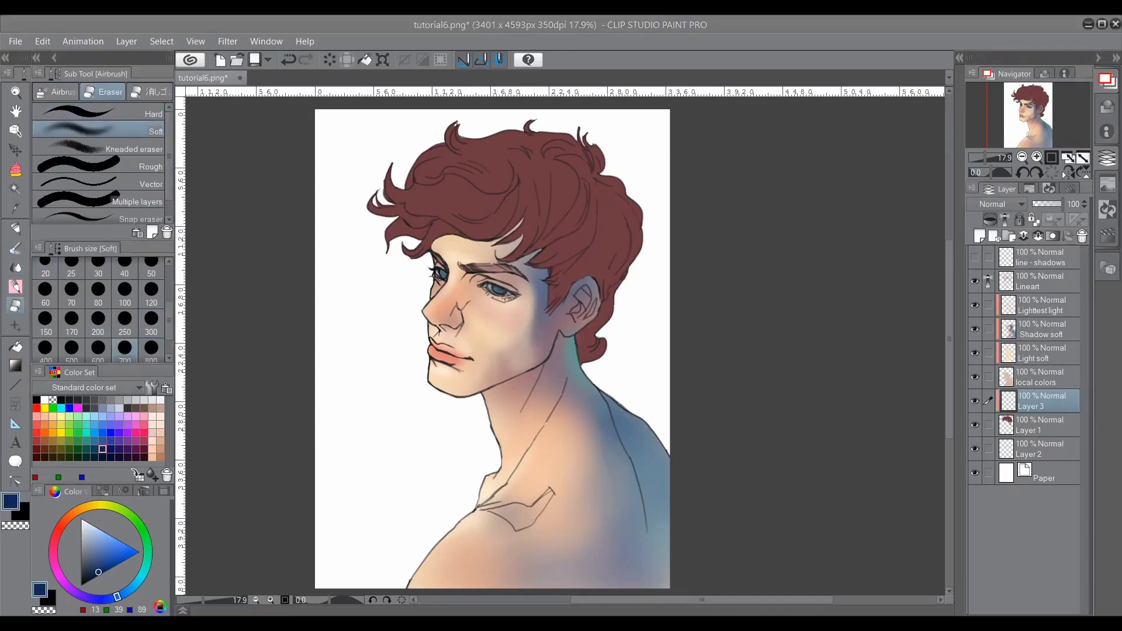
Step: Airbrush dark blue shadows over the crown and nape hair with the Soft airbrush at size 800, and pick dark purple (65, 47, 75)
click(56, 91)
click(124, 351)
mouse_move(596, 229)
mouse_down()
mouse_move(578, 245)
mouse_move(602, 226)
mouse_up()
click(288, 60)
click(151, 351)
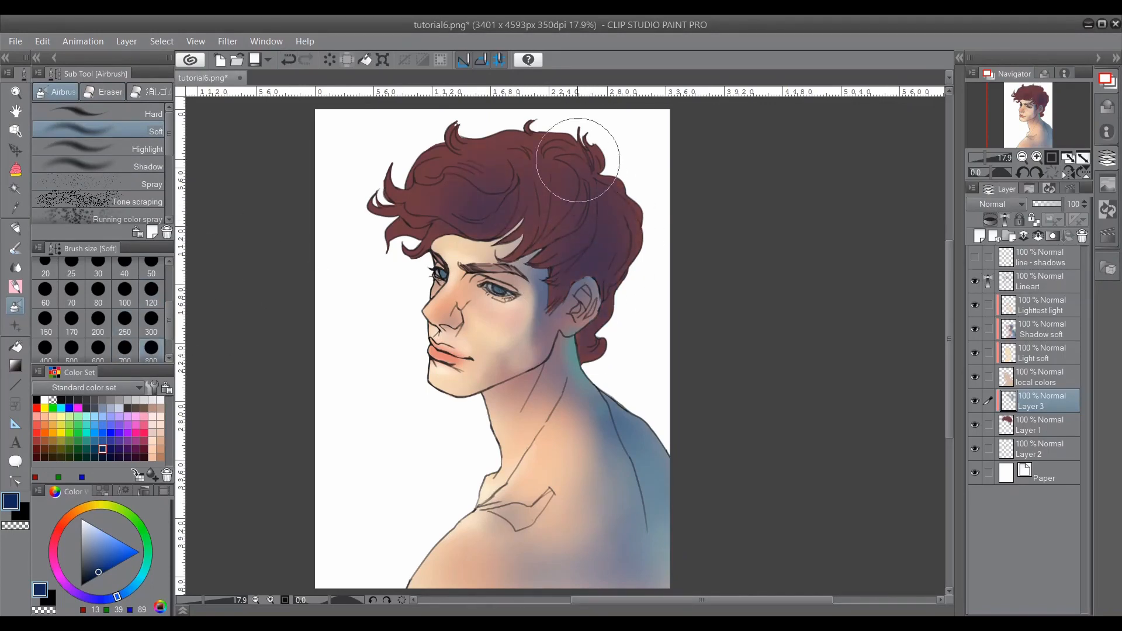
mouse_move(588, 331)
mouse_down()
mouse_move(616, 326)
mouse_move(590, 350)
mouse_up()
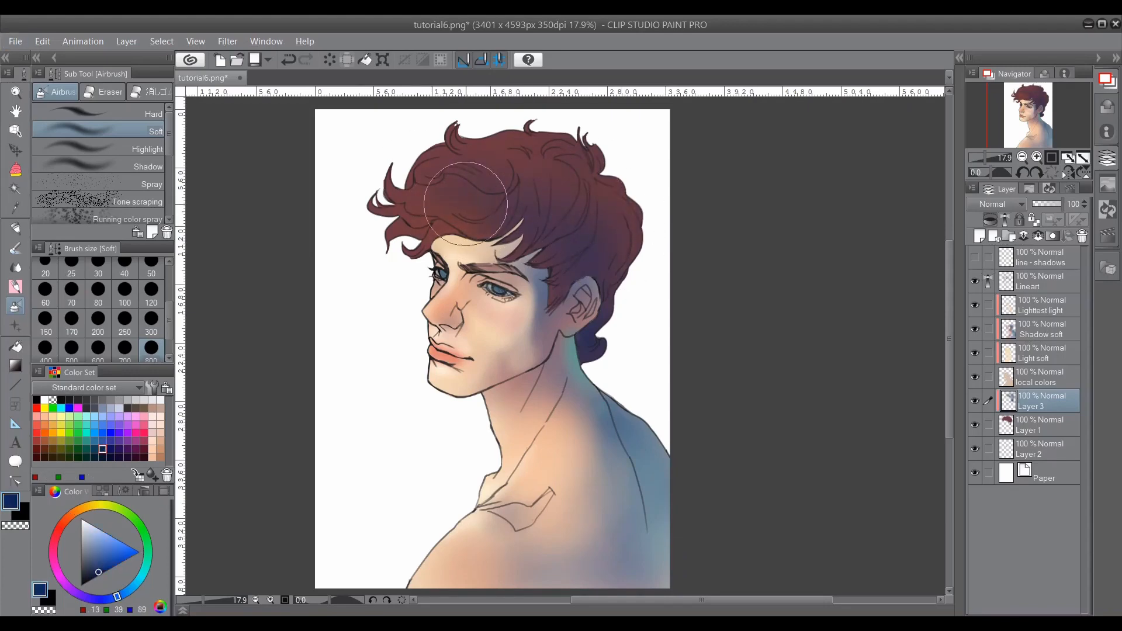
alt+click(587, 327)
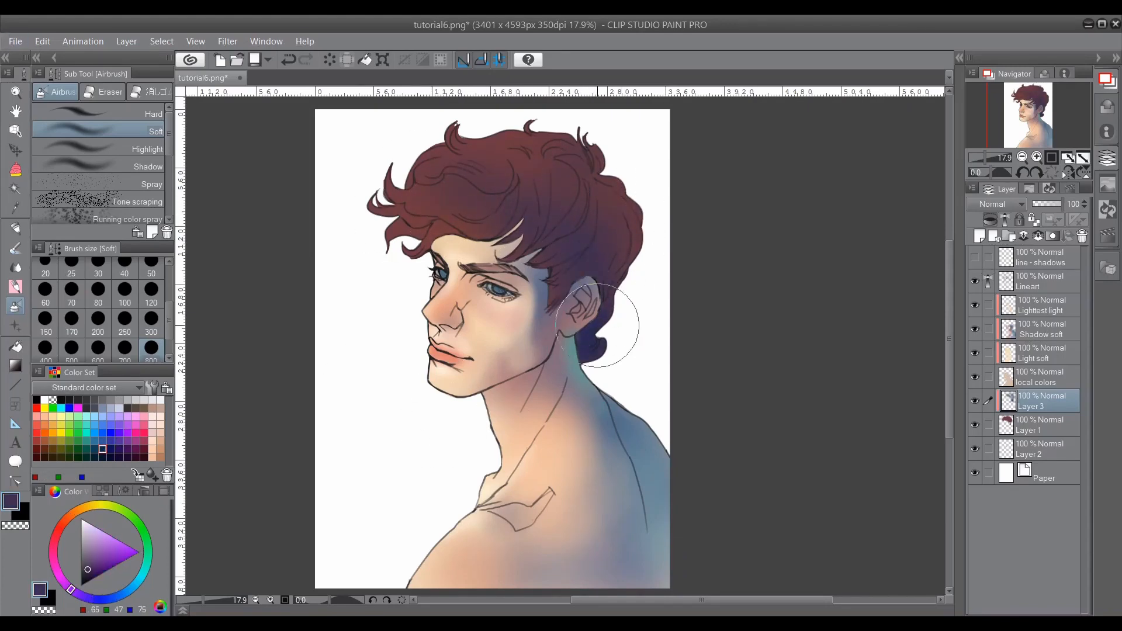
Step: Add another clipped layer directly above Layer 1 and airbrush orange (255, 165, 0) over the front hair
click(1034, 234)
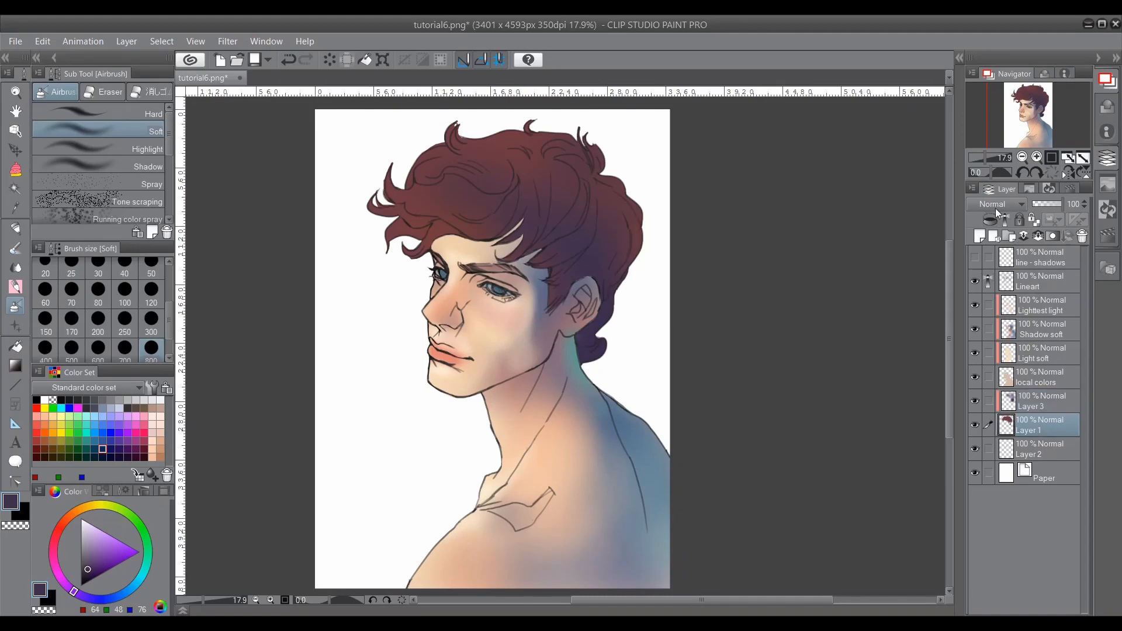
click(53, 433)
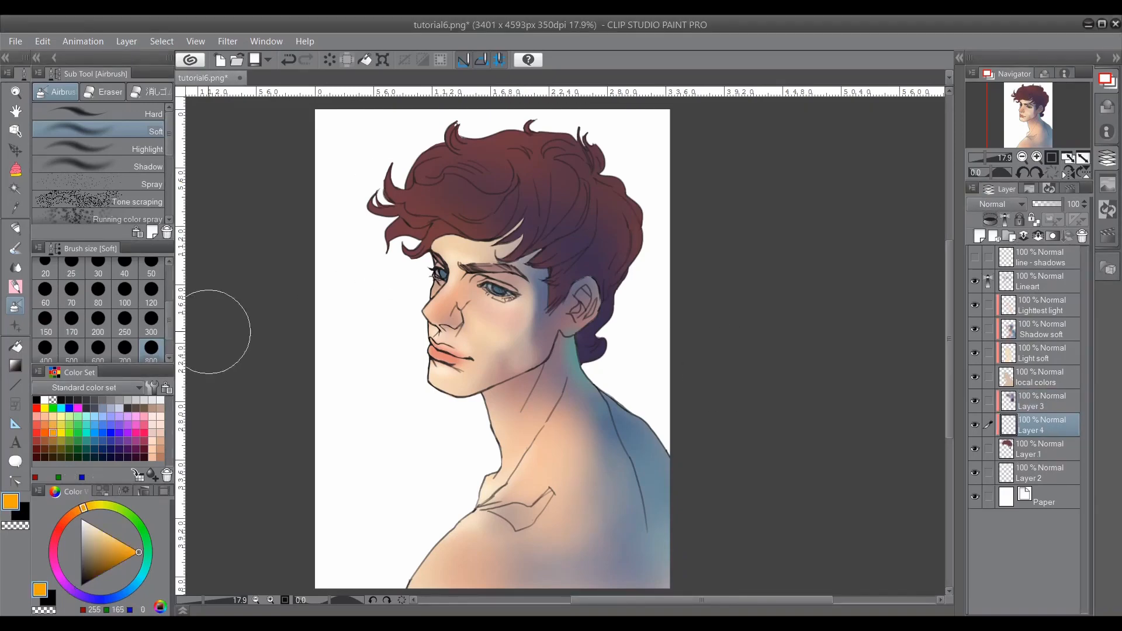
drag(374, 198, 436, 175)
mouse_move(496, 203)
mouse_down()
mouse_move(571, 188)
mouse_move(496, 202)
mouse_move(405, 193)
mouse_up()
Step: Return to the hair shadow layer, Layer 3, and airbrush a muted purple from the nape to the front locks
click(104, 91)
click(1044, 401)
click(86, 433)
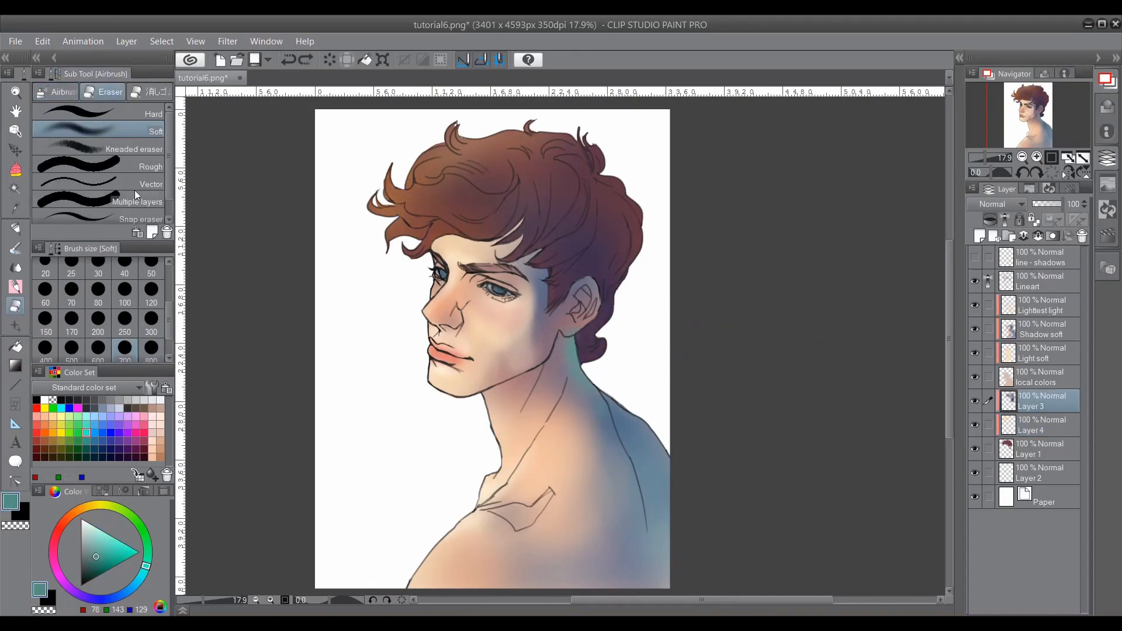
click(59, 92)
click(67, 585)
click(93, 565)
mouse_move(585, 331)
mouse_down()
mouse_move(556, 274)
mouse_move(463, 202)
mouse_up()
scroll(515, 335, down, 2)
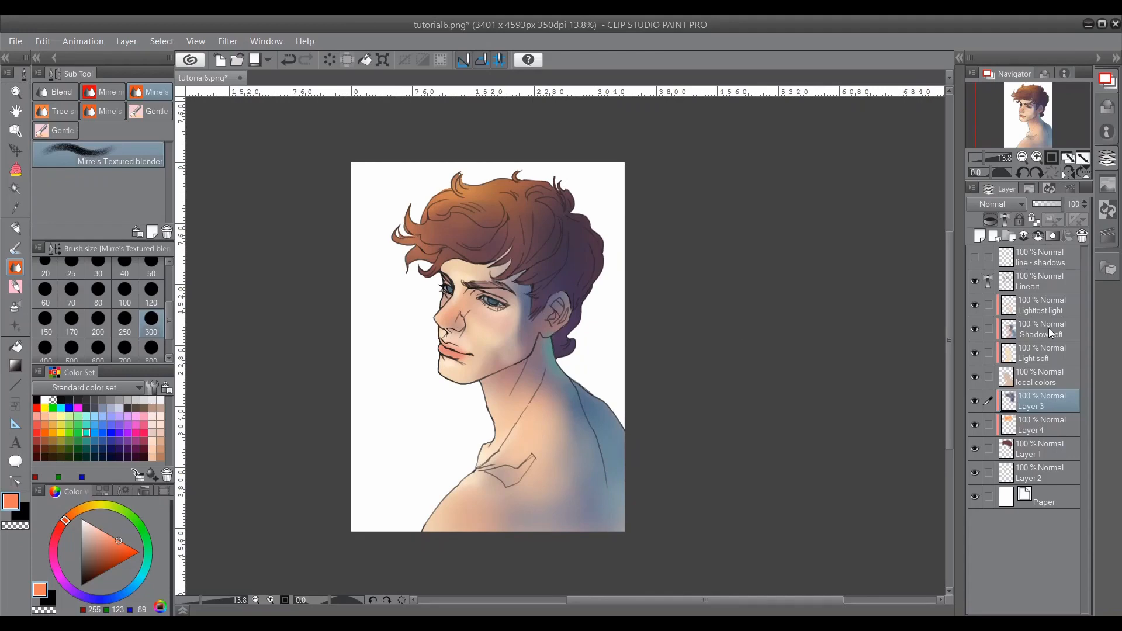
Step: Merge the two clipped hair layers down into Layer 1 and make the Lighttest light layer active
key(ctrl+e)
key(ctrl+e)
click(1028, 319)
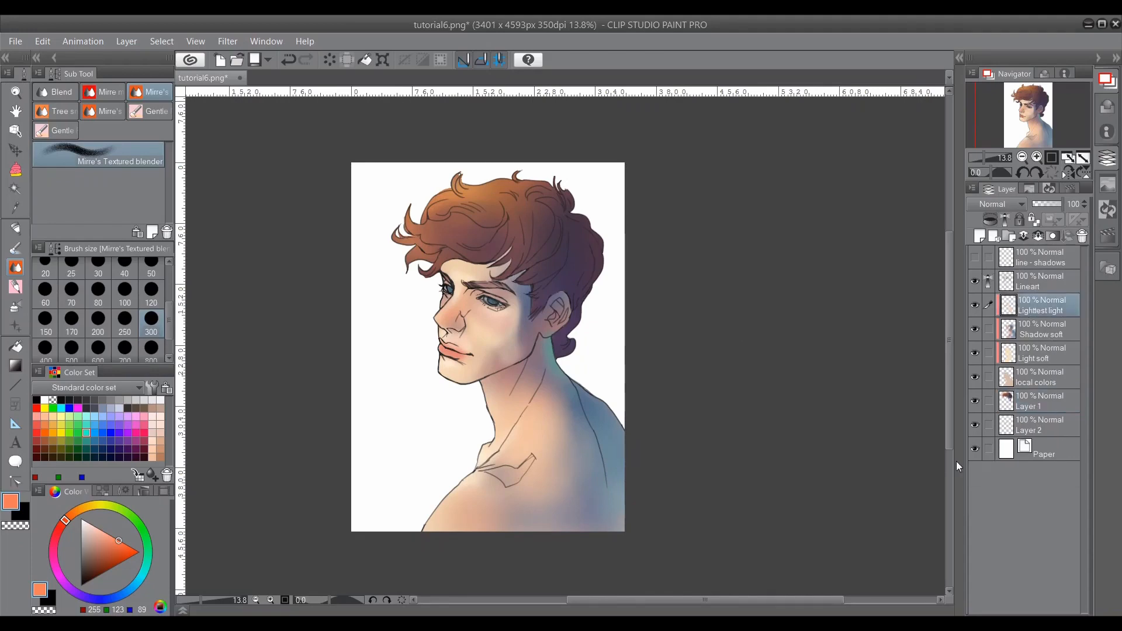
Step: Pick light peach (240, 211, 185) from the face and blend around the mouth with Mirre's Textured blender at size 100
alt+click(458, 289)
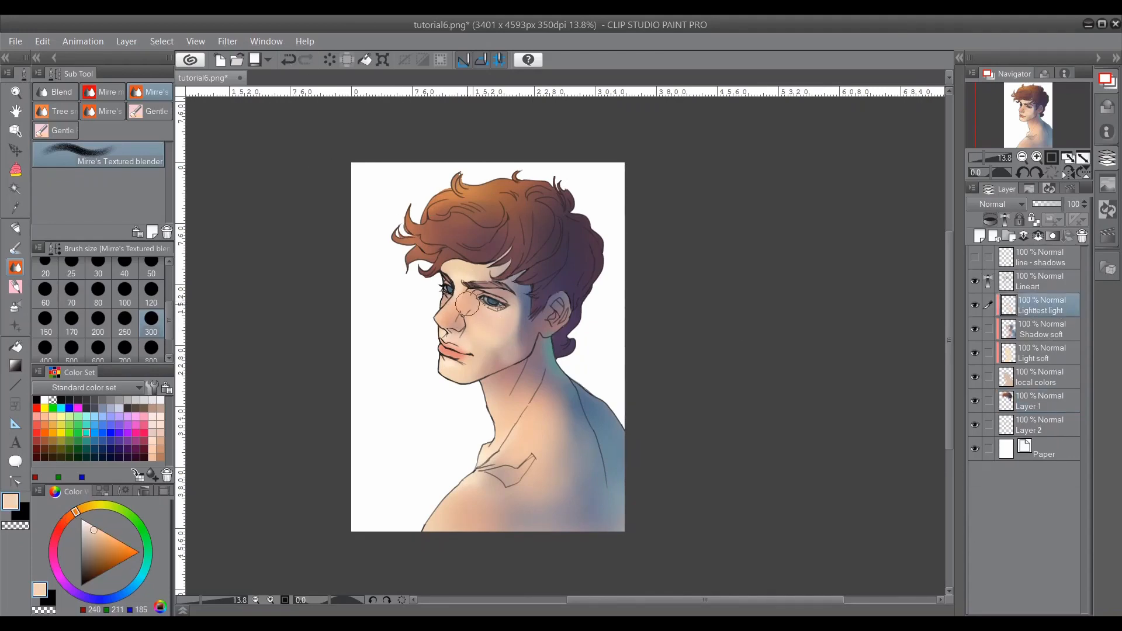
click(125, 293)
drag(466, 345, 478, 351)
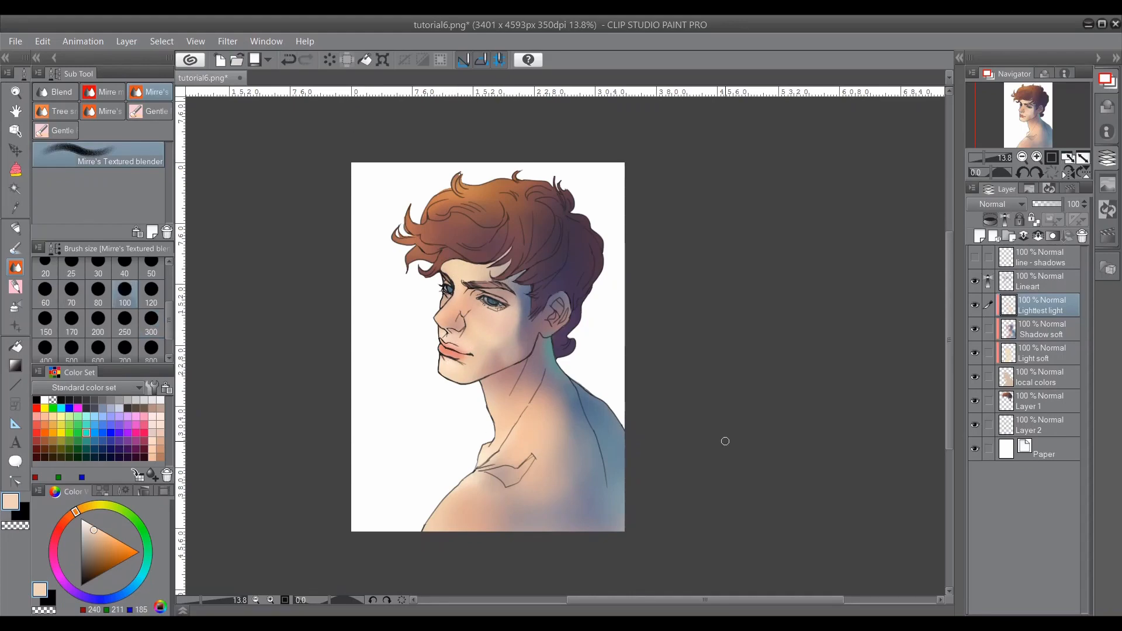
Step: Merge the Lighttest light, Shadow soft and Light soft layers down into local colors
key(ctrl+e)
key(ctrl+e)
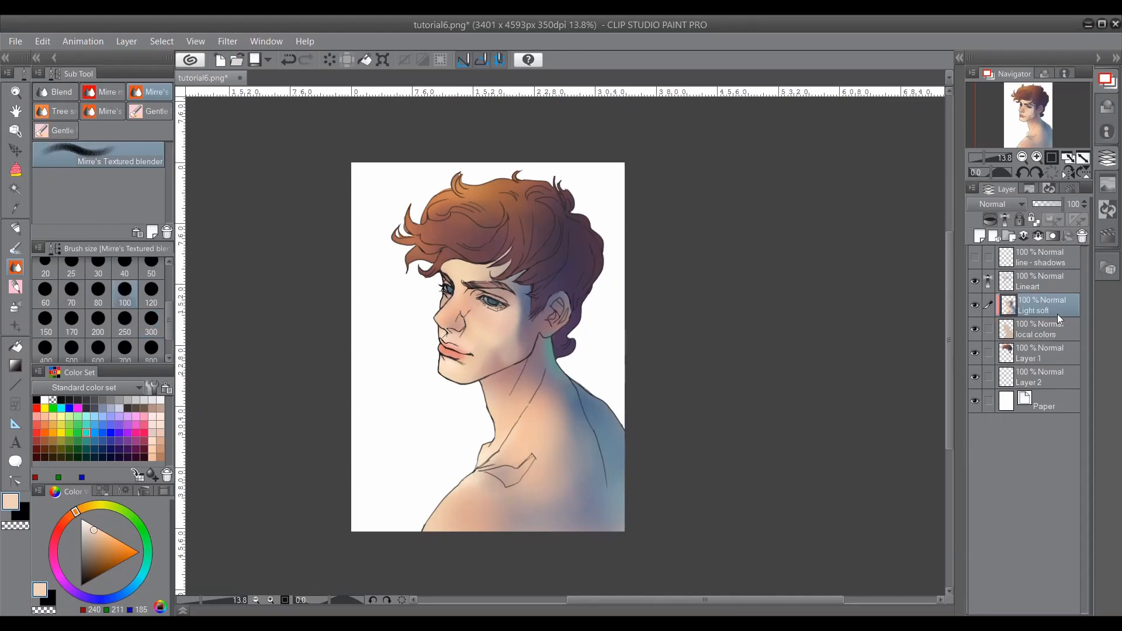
key(ctrl+e)
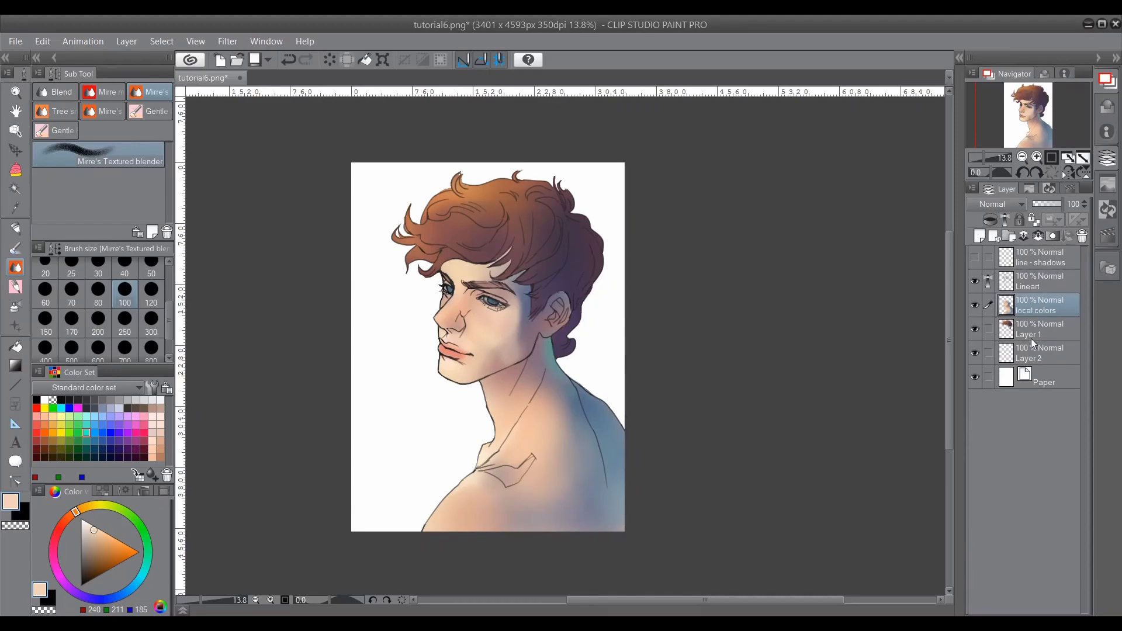
Step: Add a clipped layer above local colors and set the Opaque watercolor brush to size 50 with red (160, 66, 69)
key(ctrl+plus)
click(980, 236)
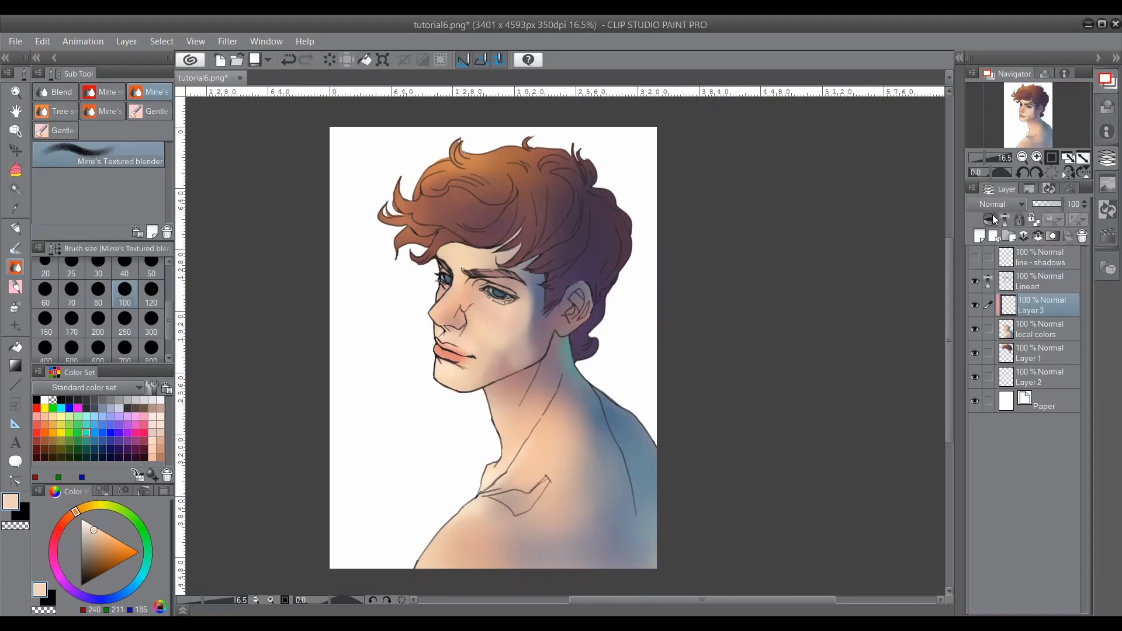
click(15, 249)
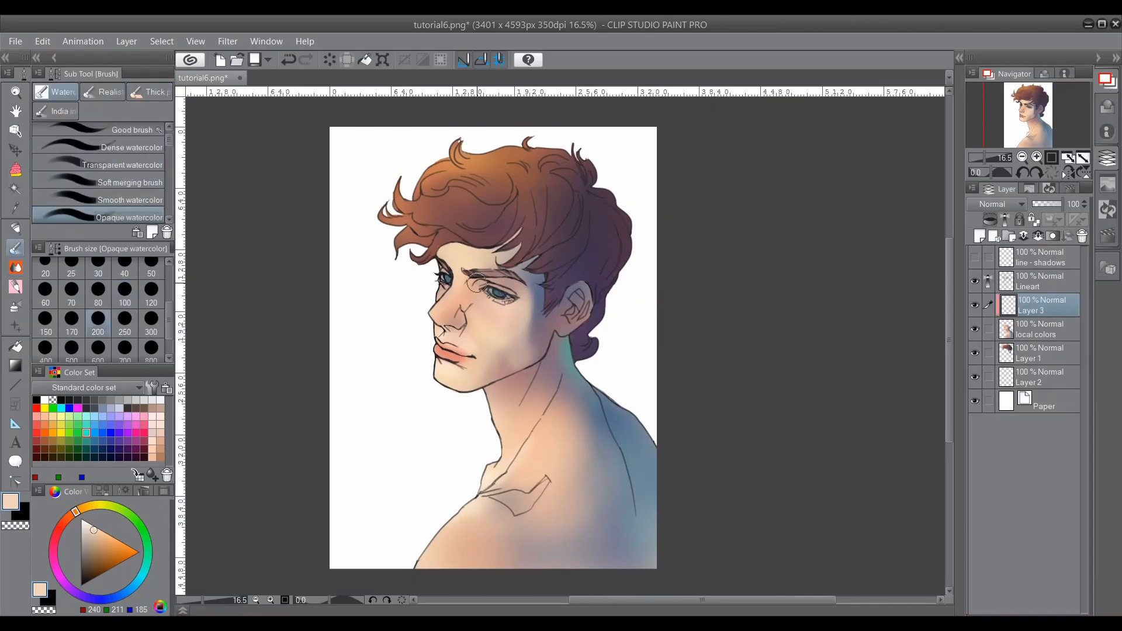
scroll(482, 283, up, 4)
click(36, 432)
click(151, 266)
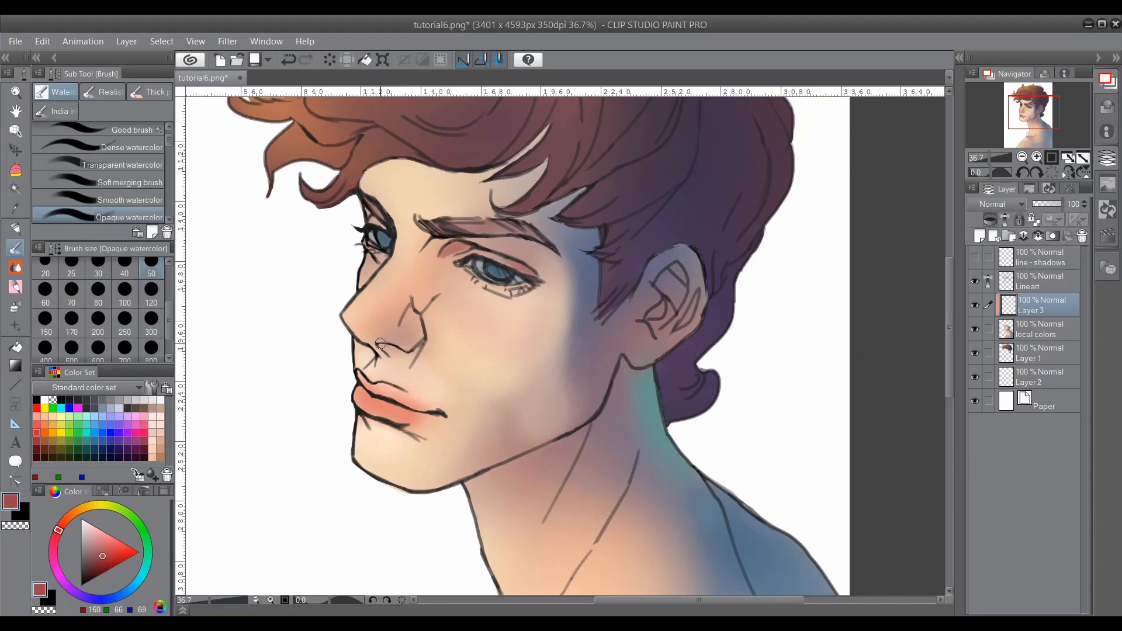
Step: Paint red shading on the nose, soften it with Transparent watercolor at size 200, and pick a dusty pink (192, 140, 130)
mouse_move(362, 345)
mouse_down()
mouse_move(423, 301)
mouse_move(426, 257)
mouse_move(415, 260)
mouse_up()
click(122, 164)
click(98, 320)
mouse_move(374, 316)
mouse_down()
mouse_move(433, 257)
mouse_move(421, 292)
mouse_up()
alt+click(433, 263)
alt+click(372, 335)
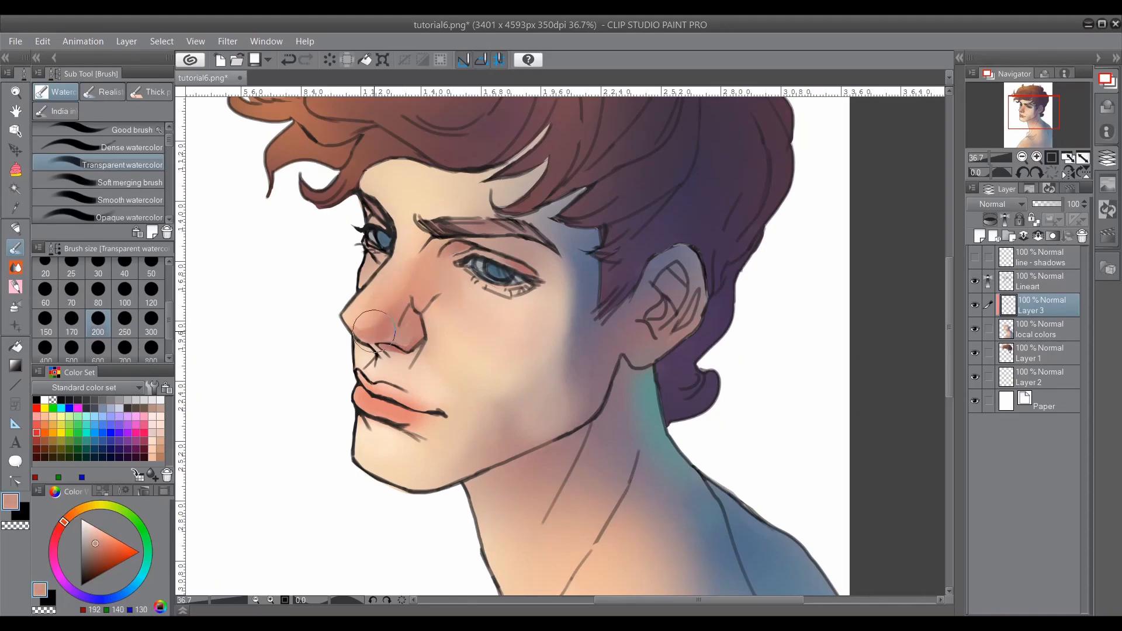
Step: Choose a deeper red and paint accents from the base of the nose down to the mouth
drag(97, 527, 97, 559)
drag(64, 521, 57, 532)
click(72, 320)
mouse_move(377, 351)
mouse_down()
mouse_move(421, 380)
mouse_move(440, 430)
mouse_up()
Step: Paint reddish shading along the lids of the near eye
click(93, 566)
click(101, 554)
mouse_move(534, 285)
mouse_down()
mouse_move(486, 289)
mouse_move(541, 290)
mouse_move(460, 273)
mouse_up()
click(104, 547)
Step: Shade around the far eye with the Opaque watercolor brush, undoing unwanted strokes, and pick dark red (132, 67, 73)
alt+click(393, 220)
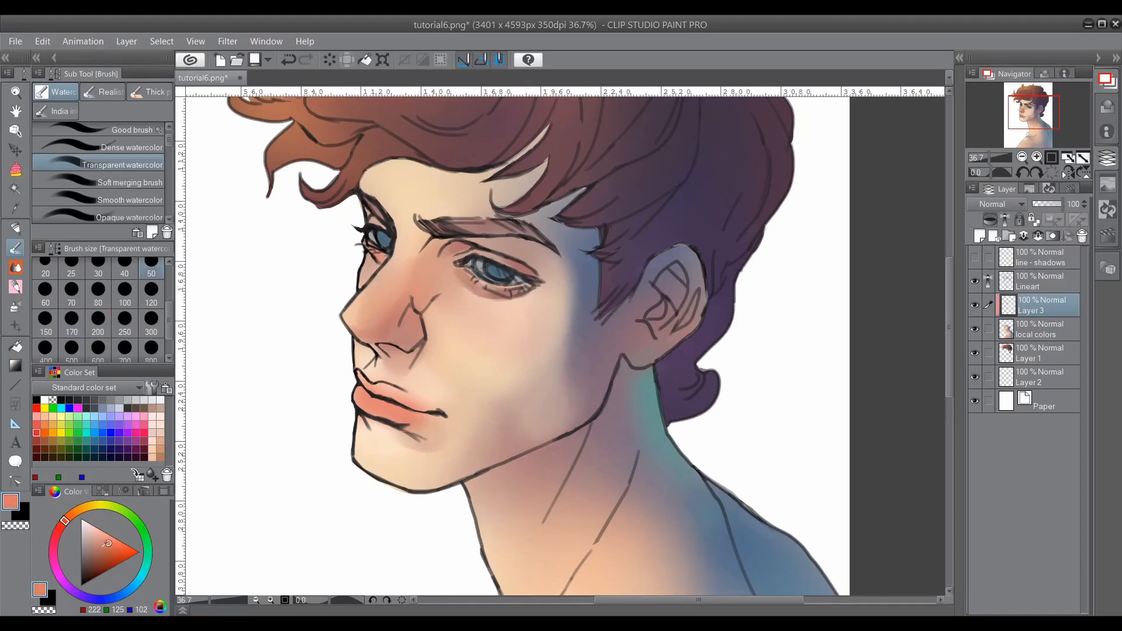
alt+click(379, 255)
click(129, 216)
mouse_move(369, 248)
mouse_down()
mouse_move(395, 268)
mouse_move(386, 272)
mouse_up()
alt+click(398, 266)
click(288, 60)
click(289, 60)
click(93, 529)
key(ctrl+z)
drag(374, 219, 383, 228)
alt+click(379, 222)
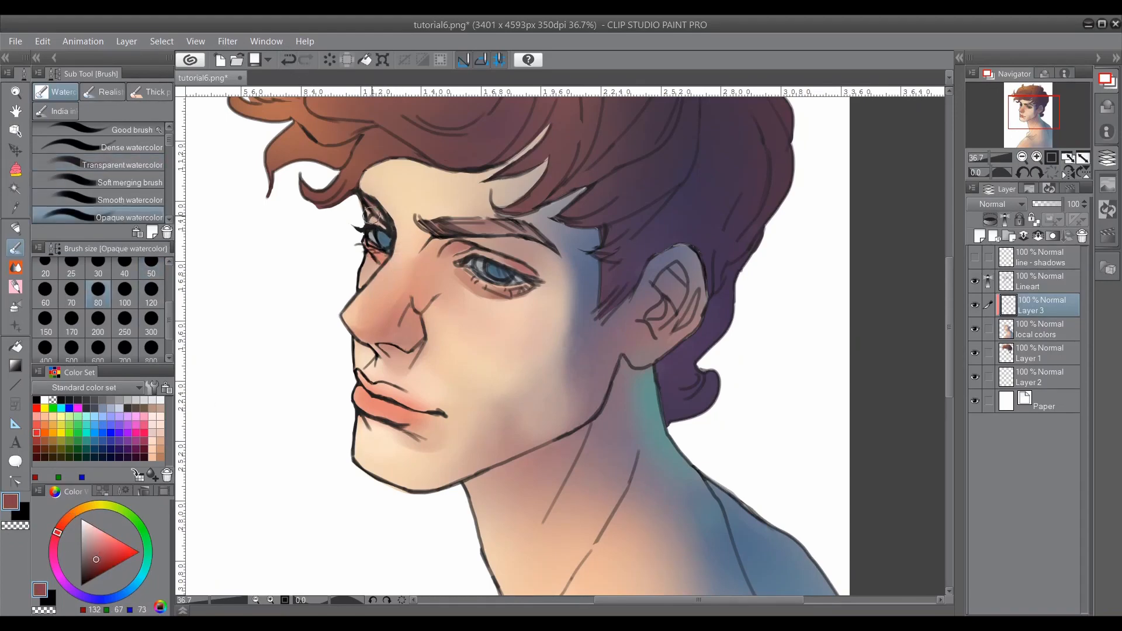
Step: Paint the lips with red (216, 96, 101) and a more saturated red (231, 67, 75)
alt+click(403, 377)
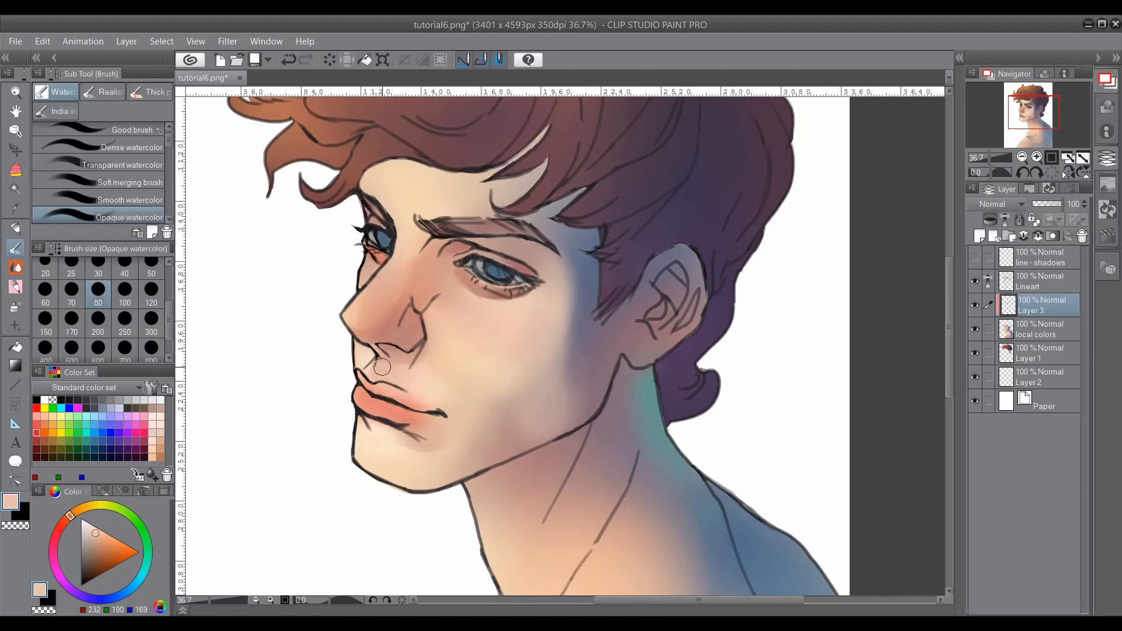
click(58, 531)
click(109, 545)
drag(362, 383, 424, 407)
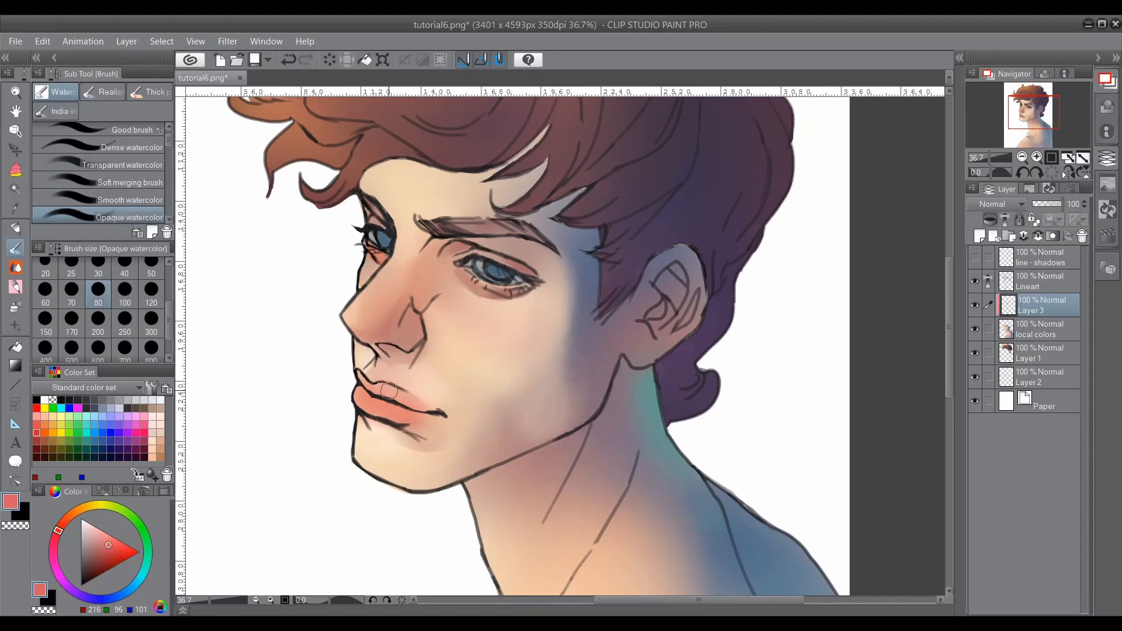
click(122, 544)
mouse_move(361, 391)
mouse_down()
mouse_move(407, 406)
mouse_move(392, 397)
mouse_up()
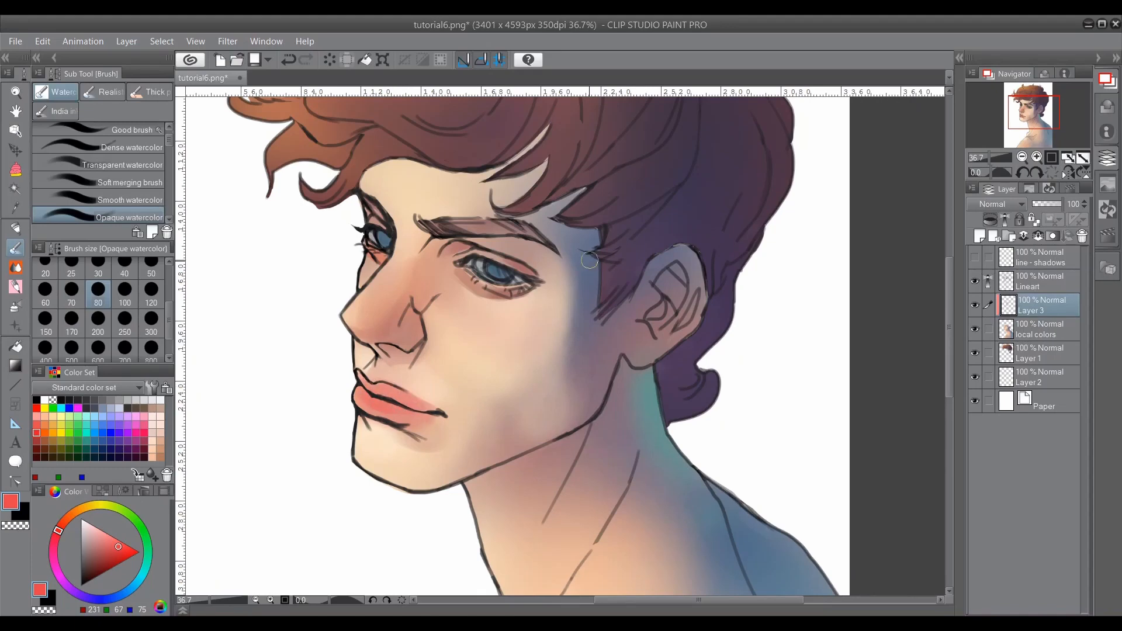
Step: Shade the near eye's outer corner with picked skin tones, undo the last stroke, and switch to Smooth watercolor at size 50
alt+click(579, 295)
drag(570, 285, 543, 242)
mouse_move(514, 283)
mouse_down()
mouse_move(561, 293)
mouse_move(531, 276)
mouse_move(564, 293)
mouse_move(540, 301)
mouse_up()
alt+click(538, 301)
key(ctrl+z)
key(comma)
key(bracketleft)
key(bracketleft)
key(bracketleft)
key(bracketleft)
key(bracketleft)
key(bracketleft)
key(bracketleft)
key(bracketleft)
key(bracketleft)
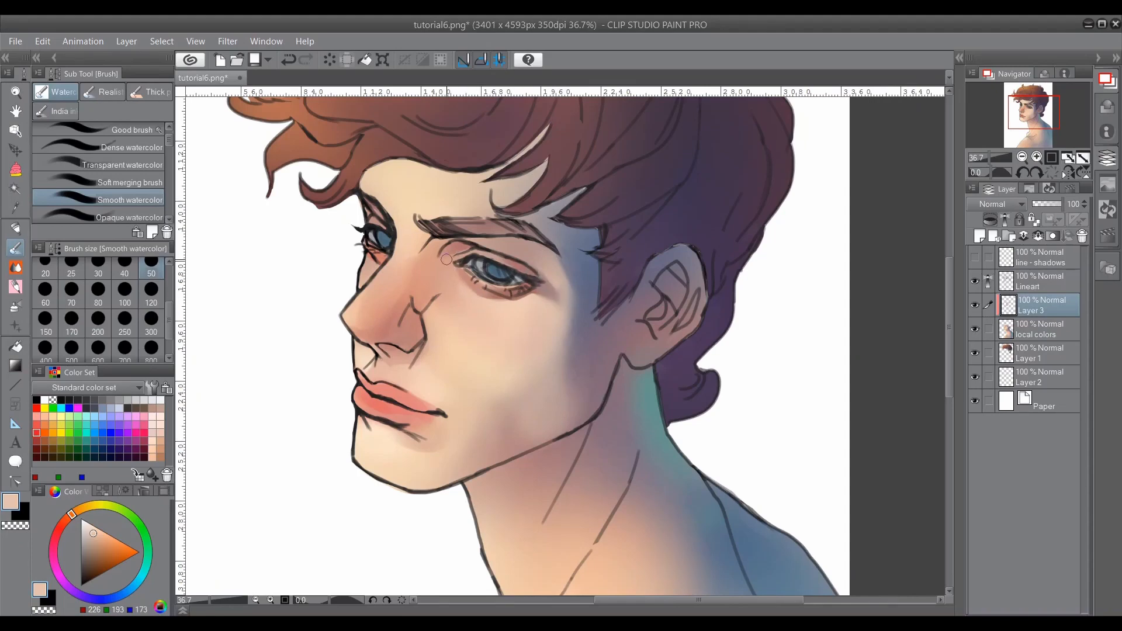
Step: Paint a pale peach (255, 220, 200) highlight at the near eye's inner corner with Dense watercolor at size 80
click(131, 147)
click(152, 440)
click(98, 289)
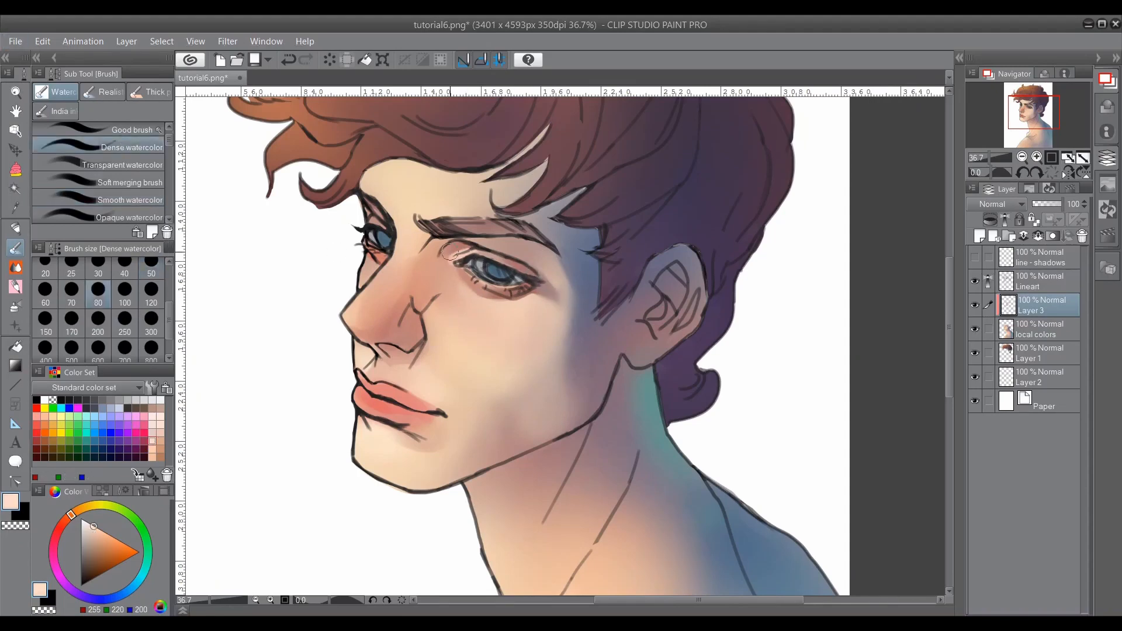
drag(453, 263, 453, 268)
alt+click(461, 249)
Step: Paint the corner of the lips and soften it with the Soft merging brush at size 120, checking it without the line art
alt+click(363, 400)
drag(417, 393, 439, 410)
click(129, 182)
click(151, 290)
alt+click(449, 402)
alt+click(421, 394)
click(974, 281)
click(975, 282)
alt+click(364, 352)
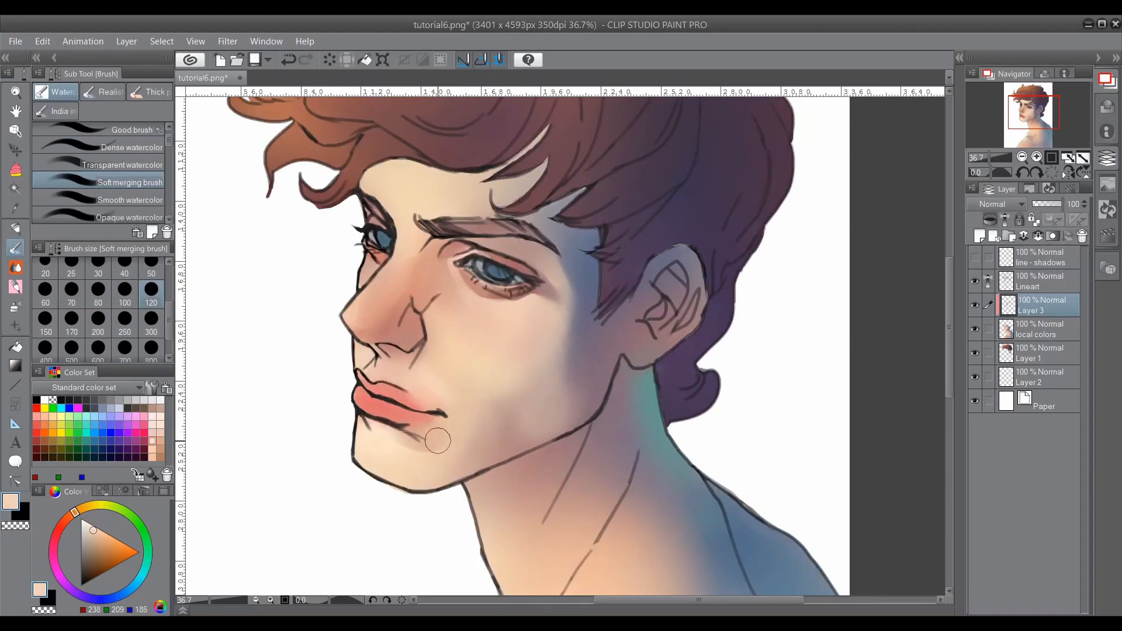
Step: Paint warm red (216, 103, 91) beneath the jawline with Dense watercolor at size 100, and switch to the Soft merging brush
click(131, 147)
click(44, 432)
click(288, 60)
click(124, 291)
mouse_move(471, 480)
mouse_down()
mouse_move(565, 428)
mouse_move(410, 485)
mouse_up()
click(106, 186)
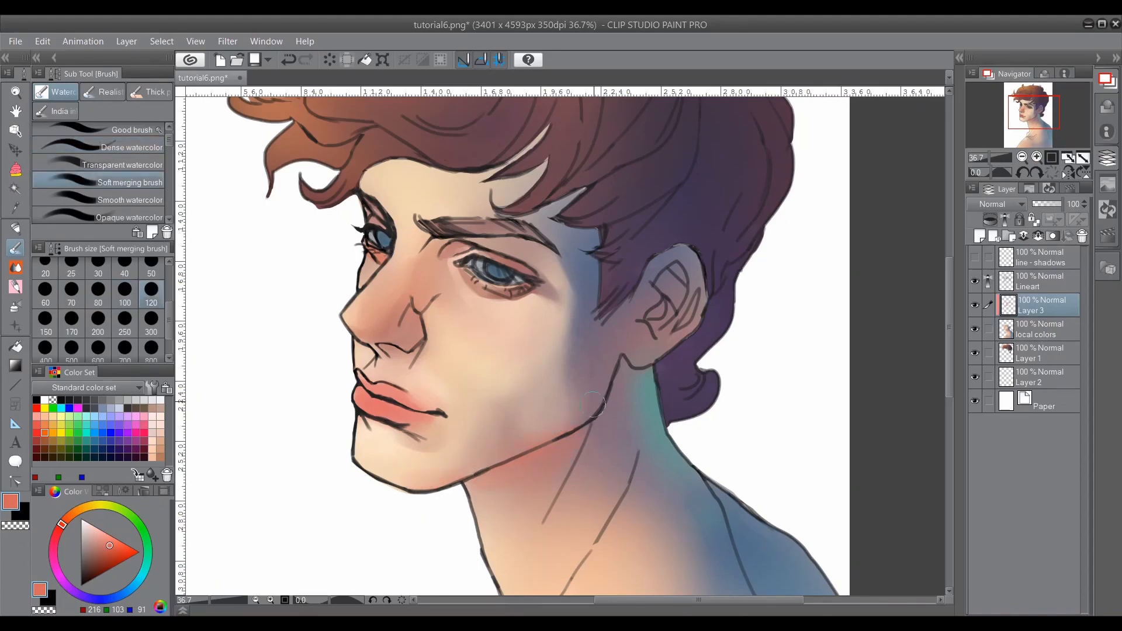
Step: Show the line - shadows layer and paint a violet (63, 57, 102) shadow on the side of the face with Opaque watercolor at size 200
click(975, 257)
click(129, 217)
alt+click(559, 330)
mouse_move(560, 330)
mouse_down()
mouse_move(555, 369)
mouse_move(573, 346)
mouse_up()
click(98, 318)
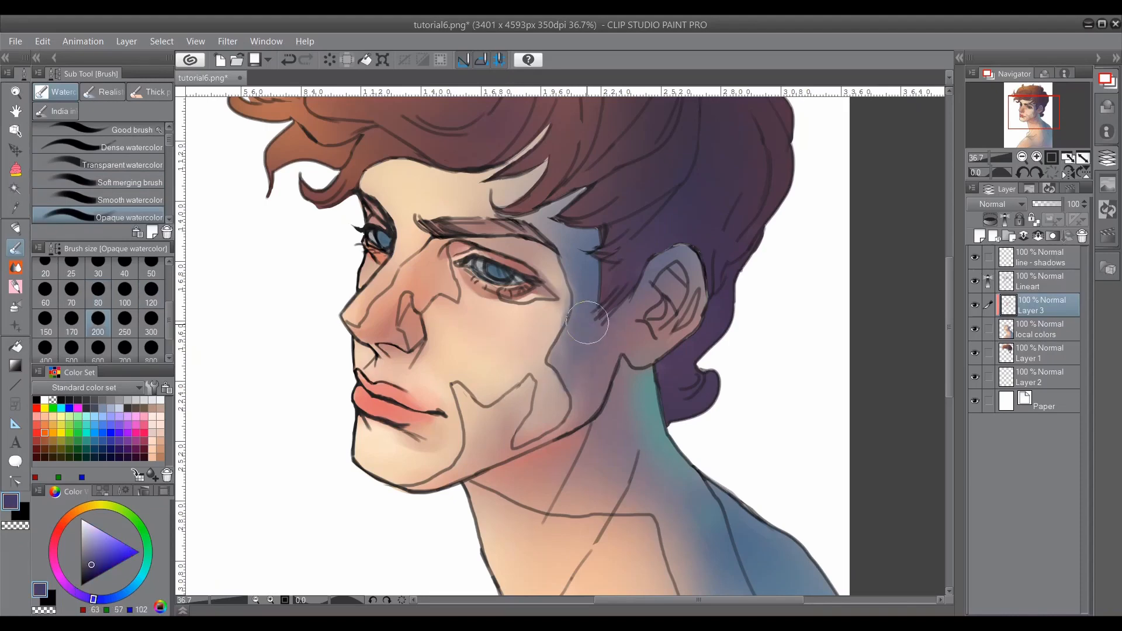
alt+click(545, 326)
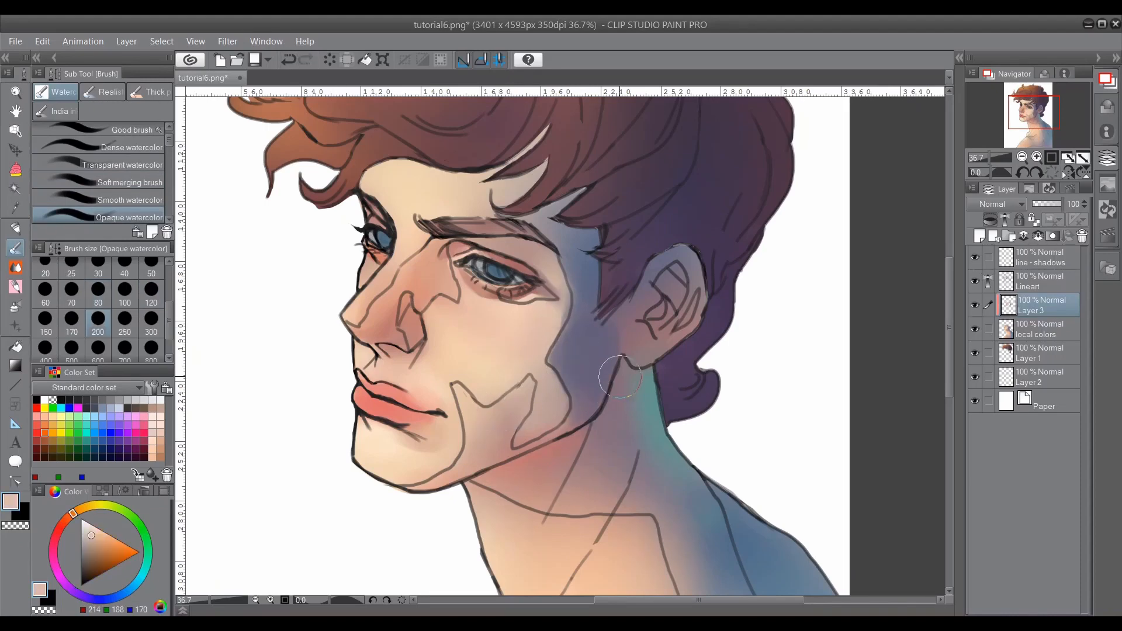
Step: Paint the shadow under the jaw across the neck with a tone picked from the neck
alt+click(576, 472)
mouse_move(525, 466)
mouse_down()
mouse_move(510, 475)
mouse_move(637, 512)
mouse_move(704, 549)
mouse_up()
alt+click(546, 488)
Step: Paint deep blue shadows over the back of the neck and shoulder, and switch to the Soft merging brush at size 170
click(102, 449)
alt+click(692, 475)
drag(672, 467, 690, 549)
scroll(748, 353, down, 2)
mouse_move(711, 502)
mouse_down()
mouse_move(719, 549)
mouse_move(686, 468)
mouse_move(666, 503)
mouse_move(604, 500)
mouse_up()
click(129, 182)
key(bracketright)
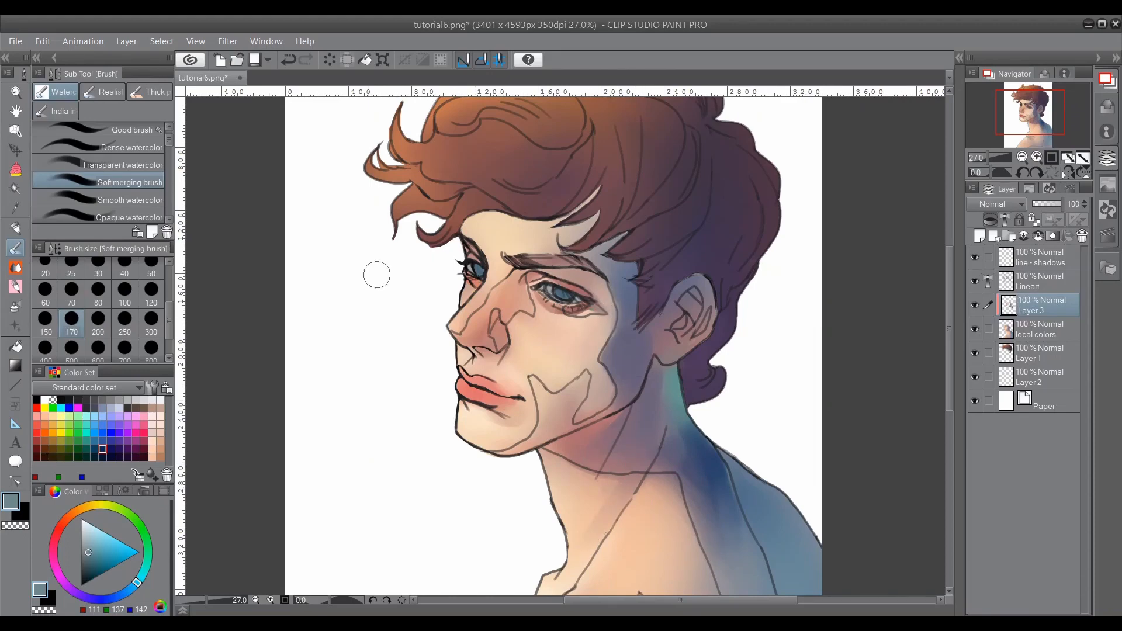
Step: Paint muted violet (101, 98, 122) shadows on and under the nose with Dense watercolor, and hide the line - shadows layer
click(130, 147)
alt+click(609, 351)
mouse_move(520, 285)
mouse_down()
mouse_move(519, 270)
mouse_move(537, 272)
mouse_up()
drag(492, 353, 475, 350)
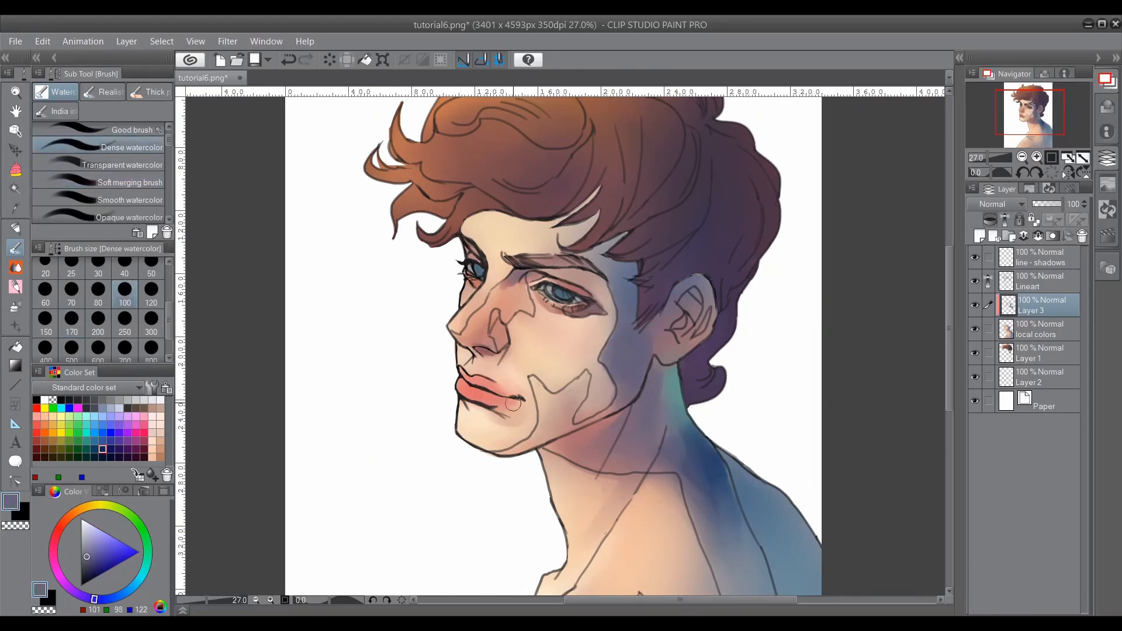
click(114, 186)
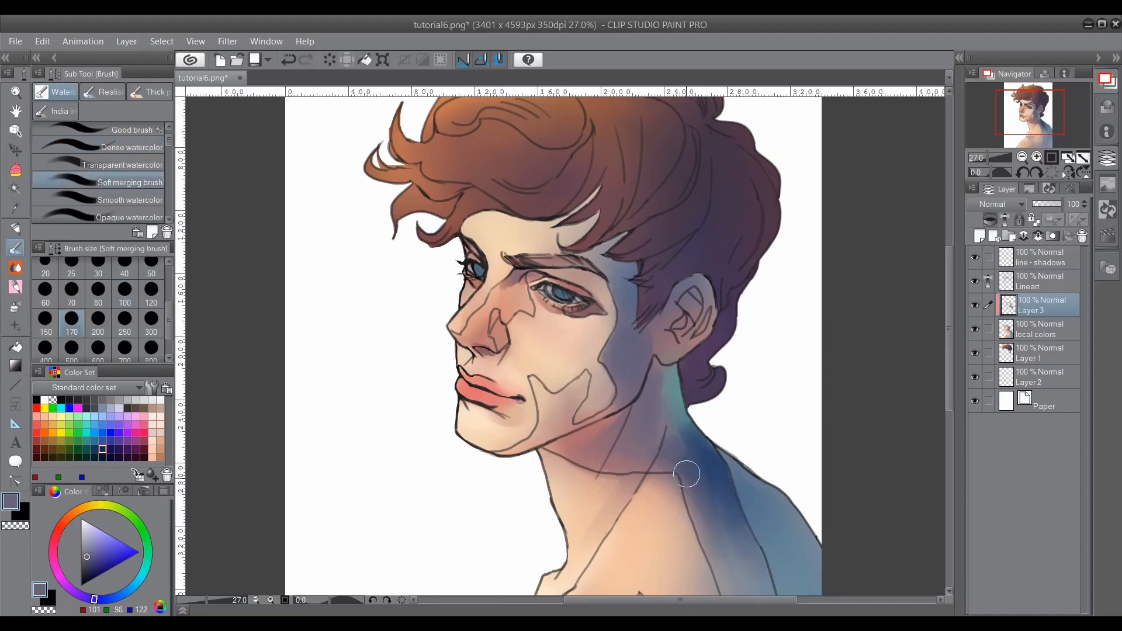
click(975, 258)
scroll(529, 353, down, 2)
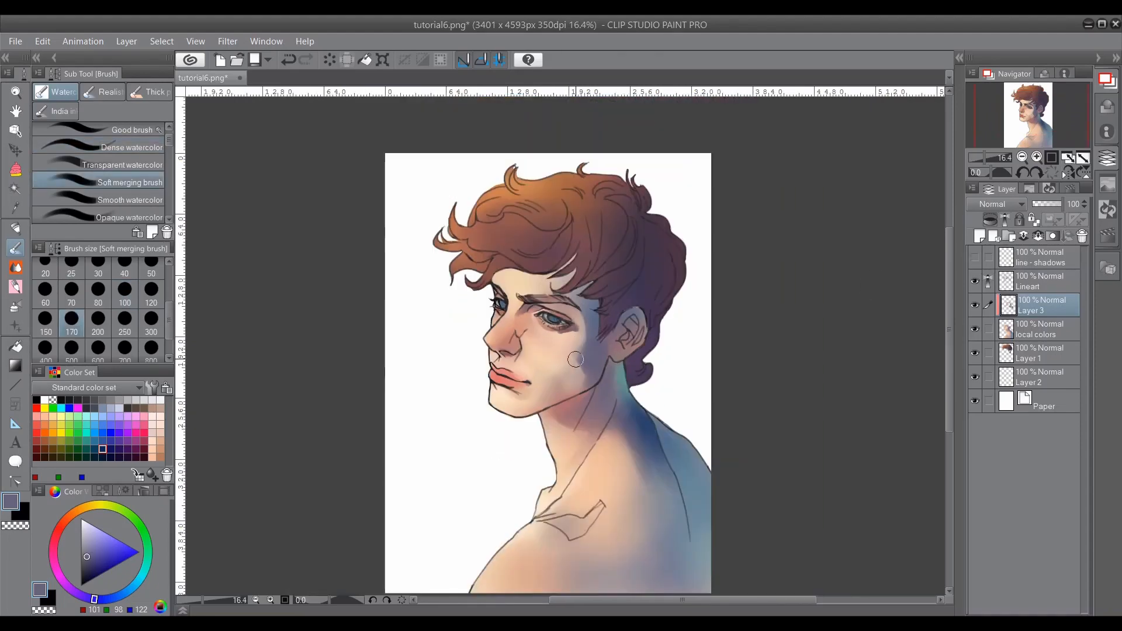
Step: Paint a tone picked from the jaw along the lower cheek with Dense watercolor and blend the cheek with the Soft merging brush
click(114, 147)
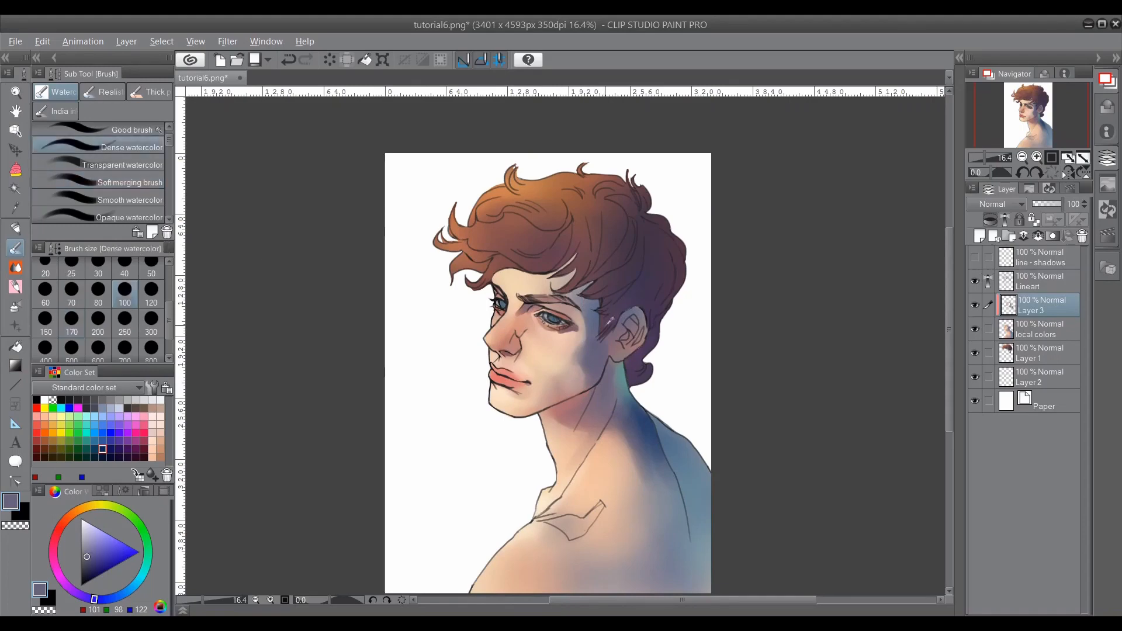
alt+click(579, 386)
drag(582, 389, 543, 408)
click(114, 183)
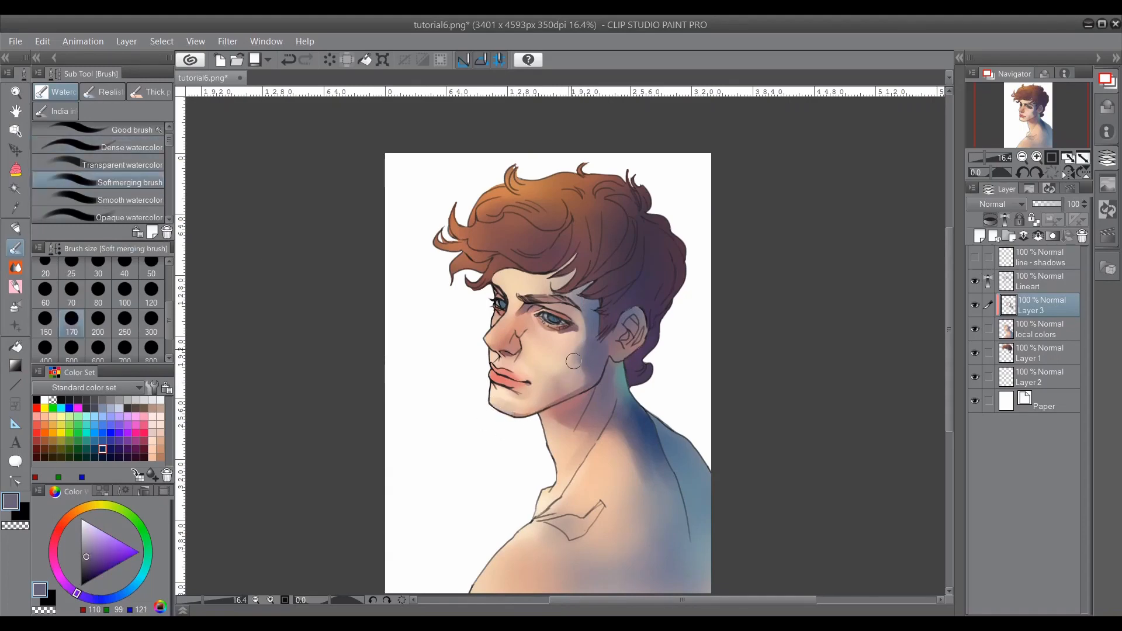
drag(551, 331, 572, 338)
Step: Refine the back edge of the shoulder and the upper chest with picked tones, using brush size 200 on the chest
scroll(671, 433, up, 2)
scroll(671, 433, down, 1)
alt+click(695, 470)
drag(698, 472, 704, 500)
click(95, 323)
drag(582, 542, 626, 532)
mouse_move(589, 566)
mouse_down()
mouse_move(621, 585)
mouse_move(623, 526)
mouse_up()
alt+click(634, 541)
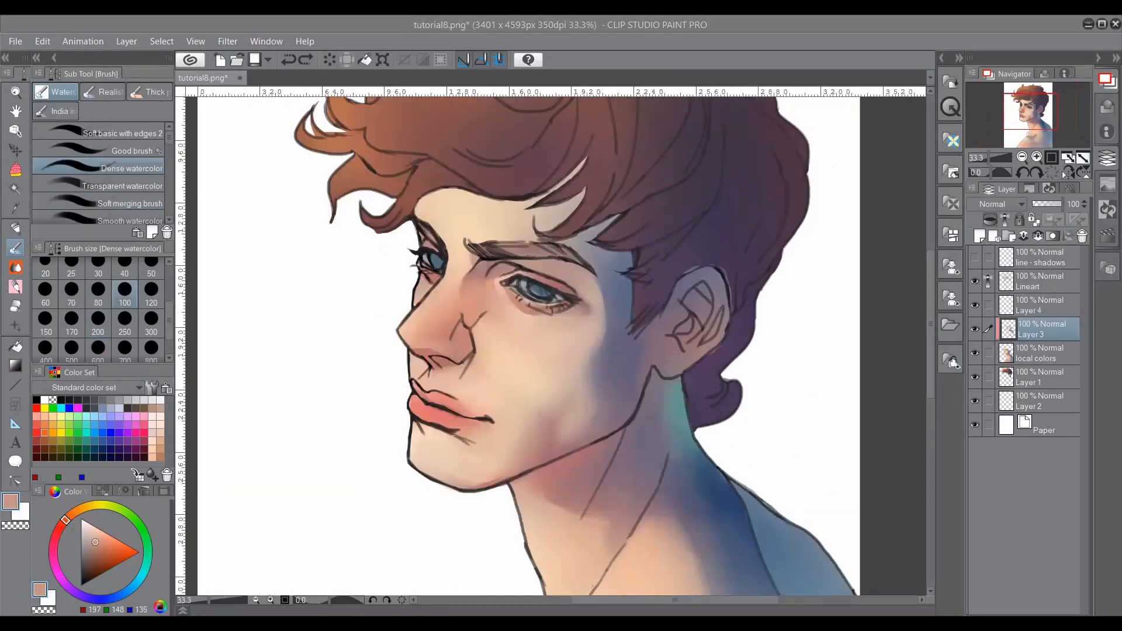
Step: Refine the shading at the temple, outer brow and jaw with Dense watercolor at size 100, using tones picked from those areas
alt+click(589, 264)
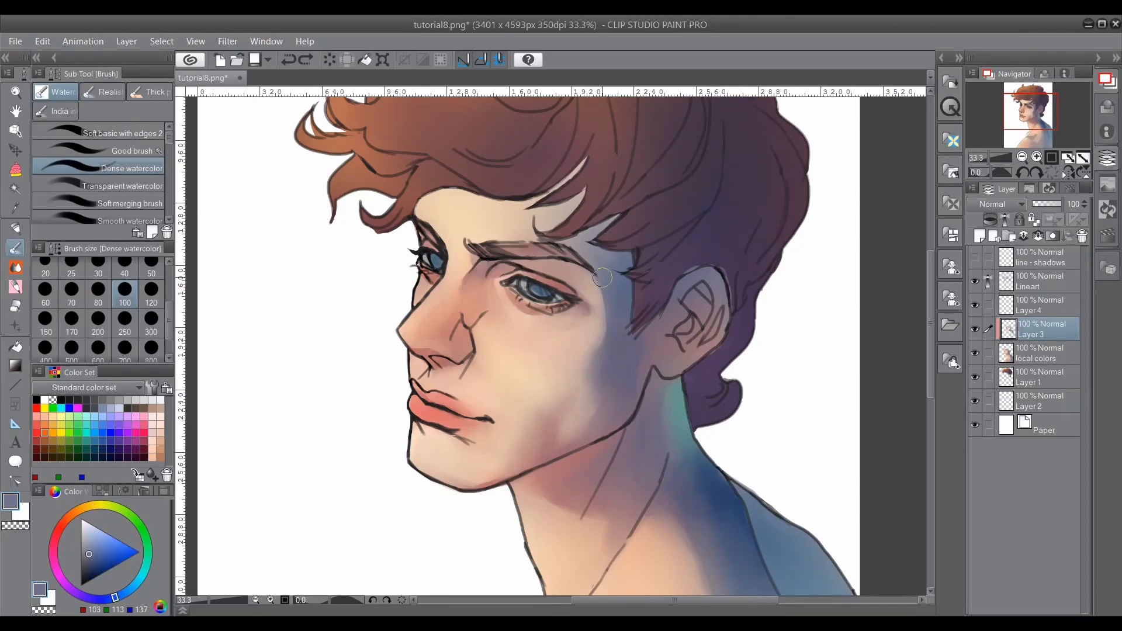
alt+click(542, 244)
alt+click(607, 256)
alt+click(597, 448)
Step: Paint the shadows cast by the hair across the forehead with Dense watercolor, using reddish tones picked from the face
alt+click(438, 404)
drag(427, 199, 473, 195)
drag(570, 179, 533, 200)
drag(558, 197, 437, 224)
alt+click(490, 186)
alt+click(460, 203)
Step: Soften the hair shadows on the forehead with the Soft merging brush at size 70, using skin tones picked from the forehead
click(130, 204)
click(151, 291)
click(71, 290)
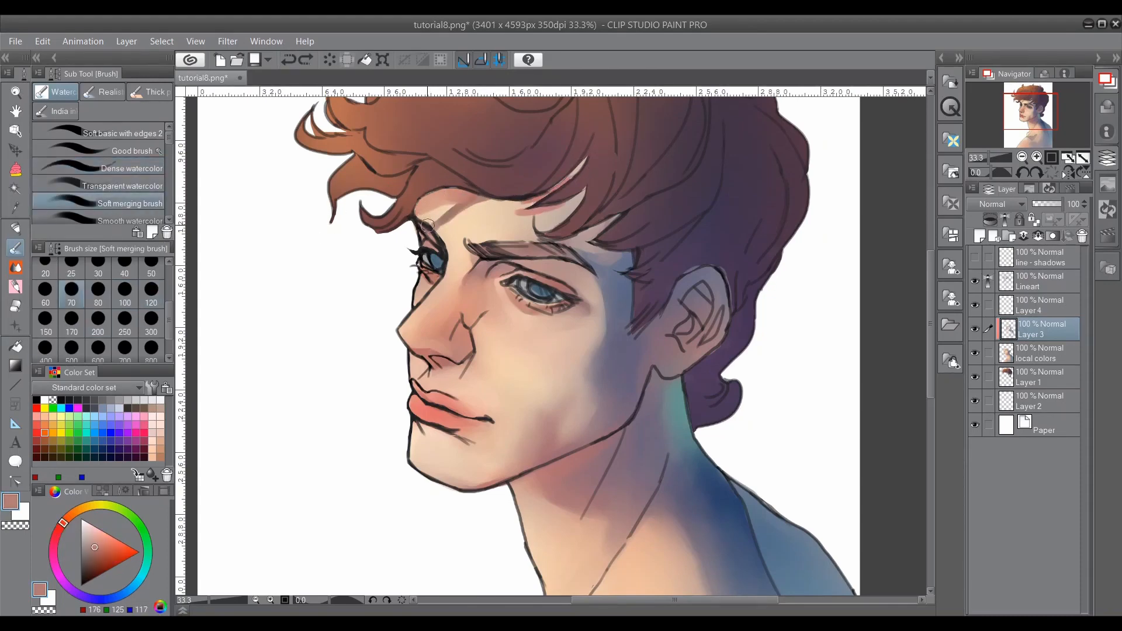
alt+click(442, 218)
drag(557, 187, 540, 192)
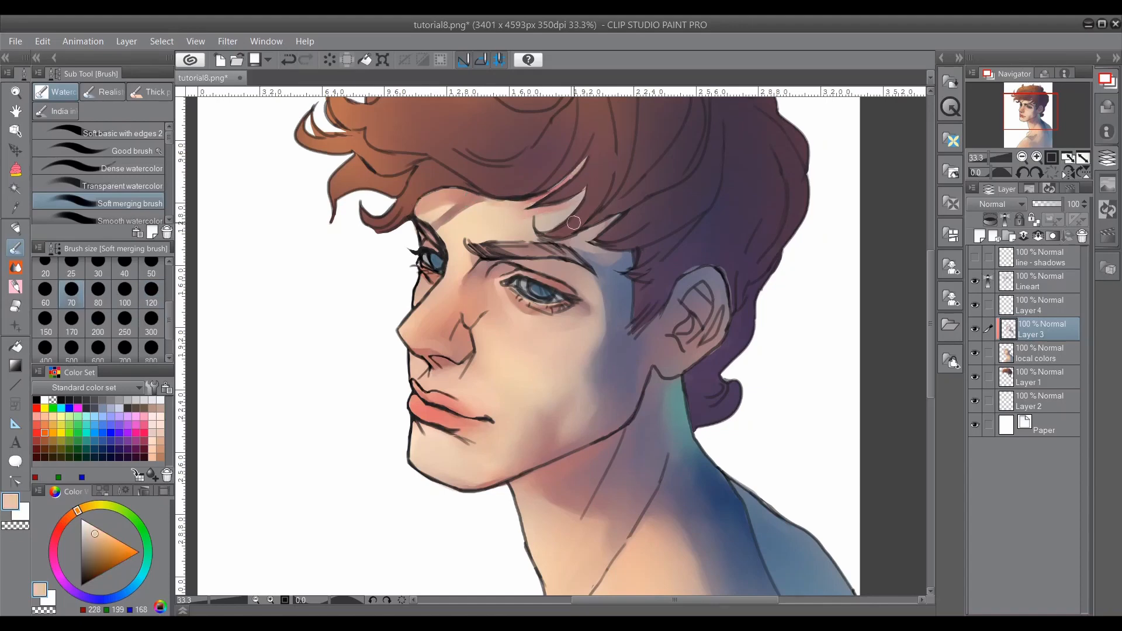
alt+click(495, 200)
Step: Shade the side of the nose with Dense watercolor and paint the nostril dark violet (72, 69, 94) at size 60
click(132, 168)
alt+click(462, 321)
mouse_move(437, 340)
mouse_down()
mouse_move(413, 347)
mouse_move(469, 360)
mouse_move(439, 364)
mouse_up()
alt+click(613, 350)
click(45, 294)
click(87, 564)
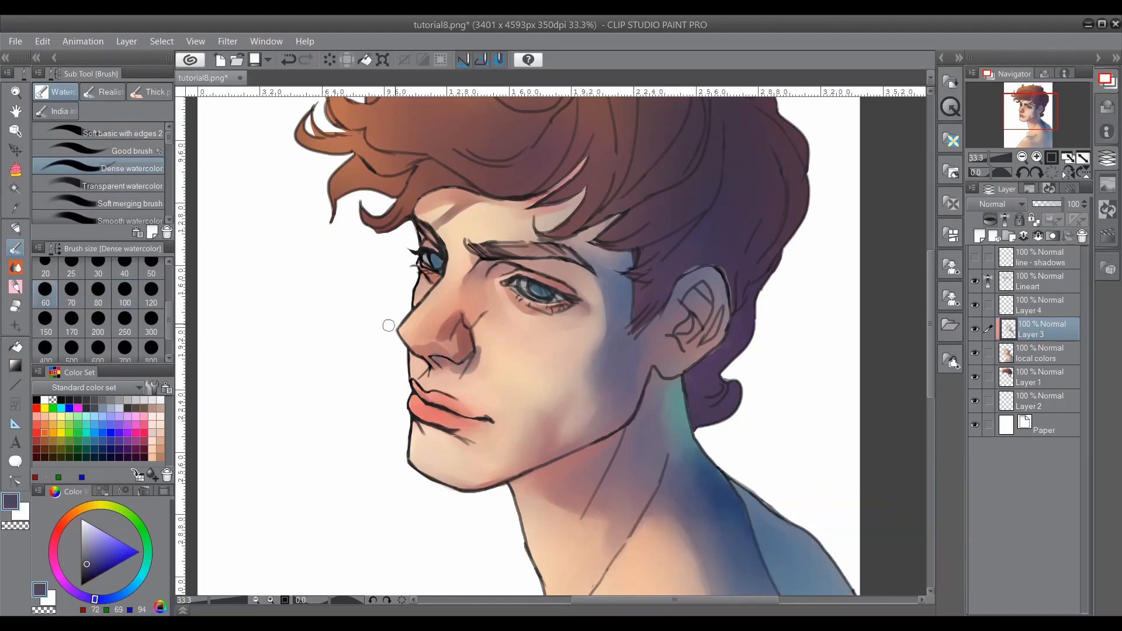
Step: Paint light pink (227, 184, 164) under the nose and blend the side of the nose with the Soft merging brush and picked tones
alt+click(431, 381)
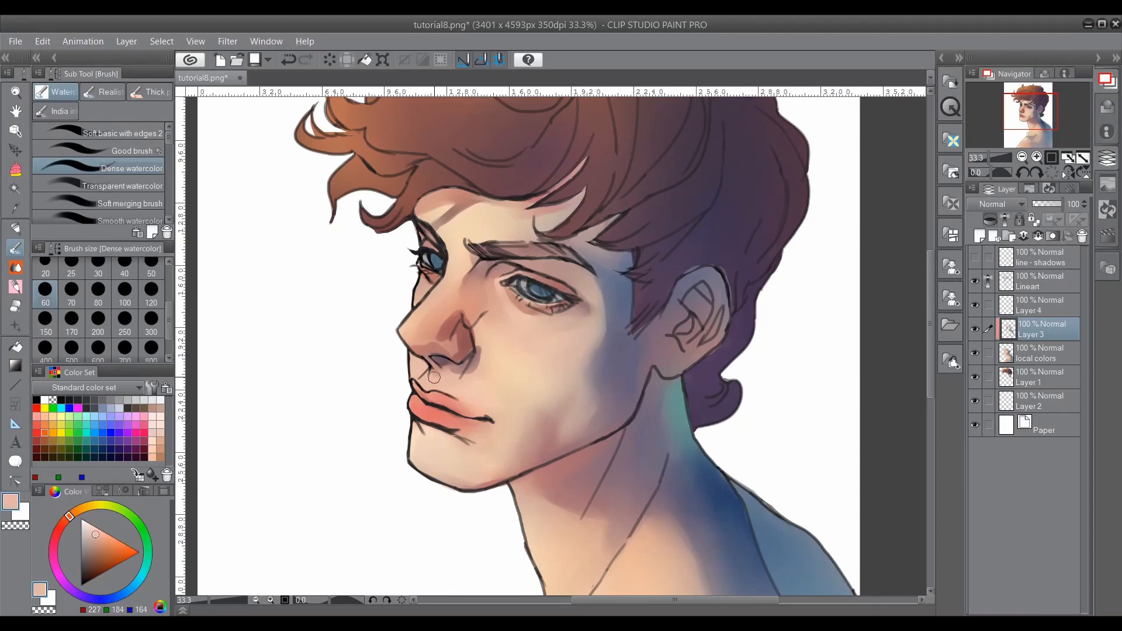
click(129, 203)
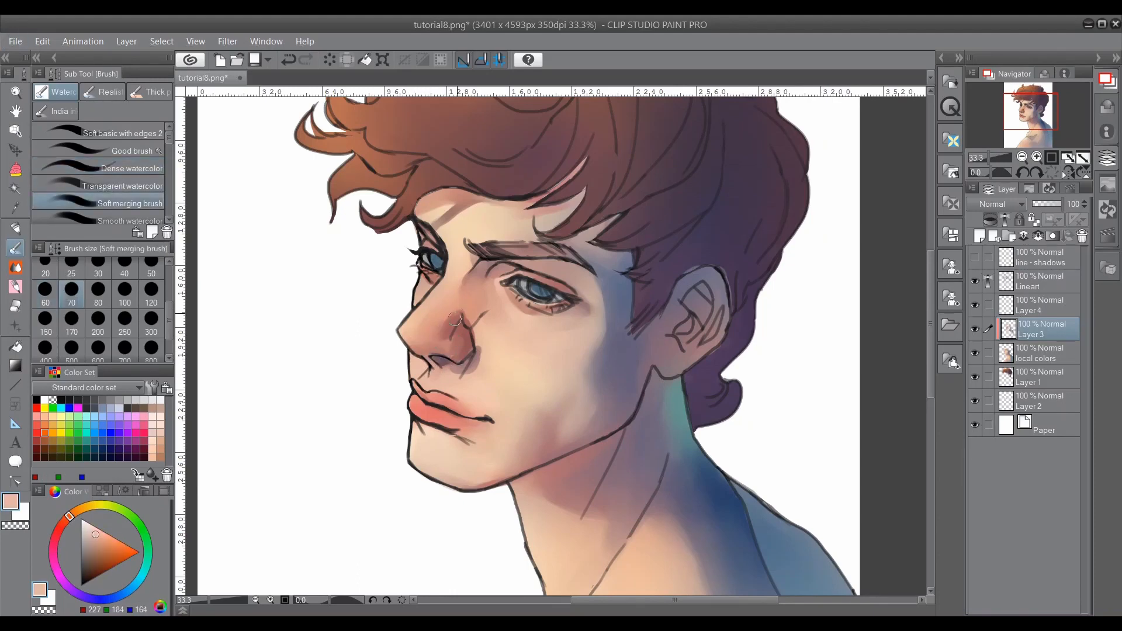
alt+click(486, 327)
alt+click(488, 345)
alt+click(457, 289)
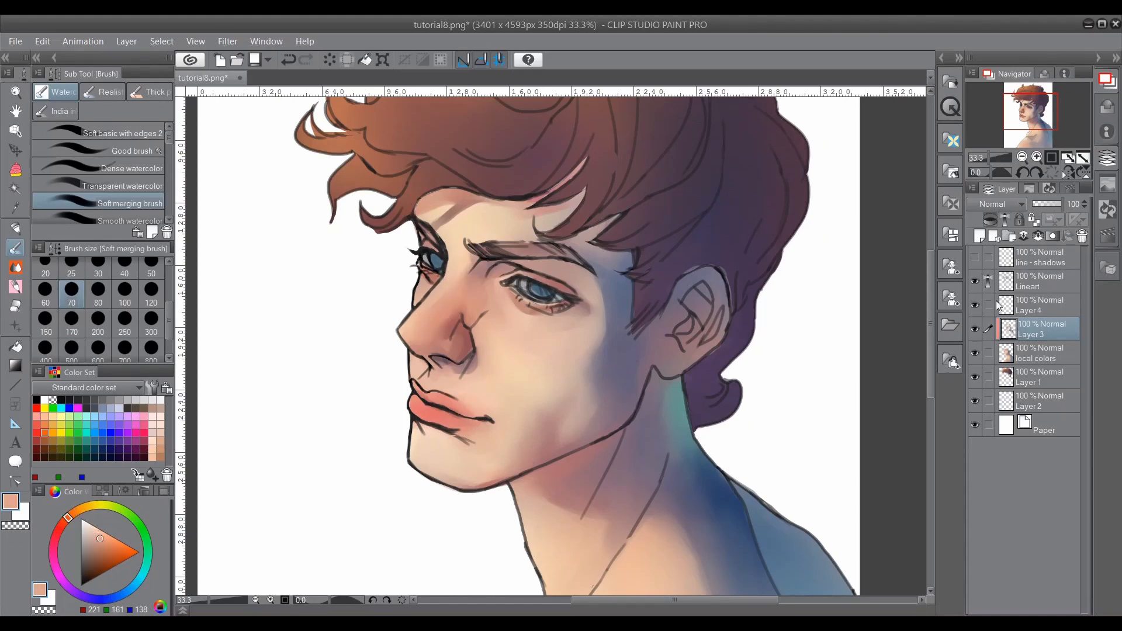
Step: Hide the Lineart layer and repaint the nostril wing and nose tip with Dense watercolor in tones picked from the nose
click(975, 282)
click(131, 169)
alt+click(468, 329)
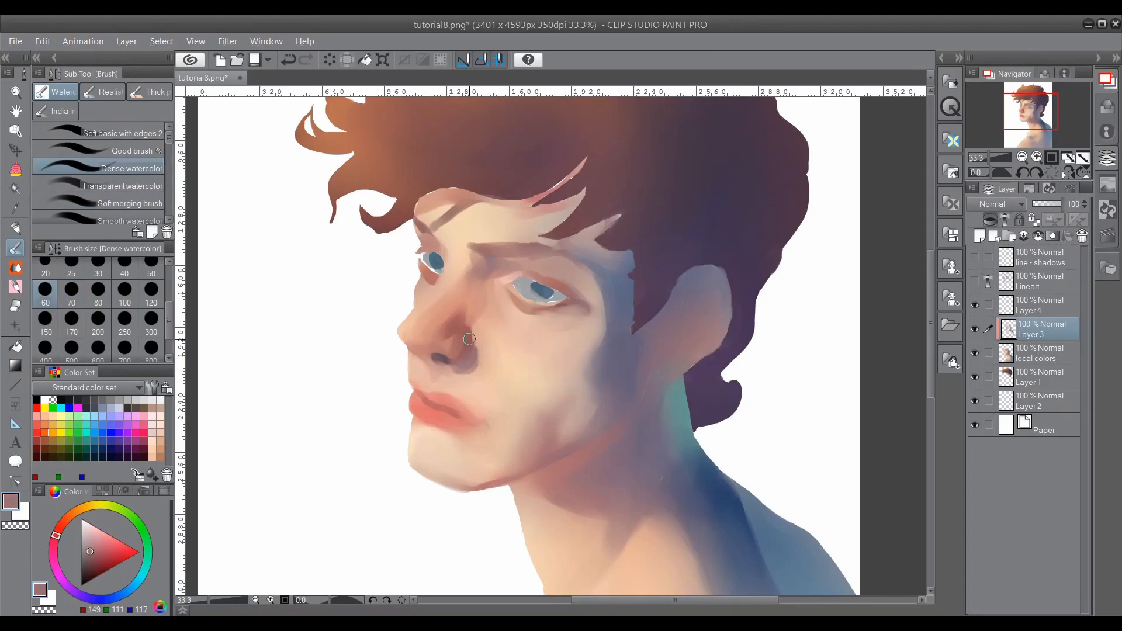
alt+click(408, 345)
key(ctrl+z)
alt+click(411, 329)
mouse_move(409, 336)
mouse_down()
mouse_move(445, 330)
mouse_move(432, 339)
mouse_move(444, 317)
mouse_up()
Step: Glaze pale peach (255, 228, 194) beside the nostril, over the brow and along the nose bridge with Transparent watercolor at size 100
click(123, 186)
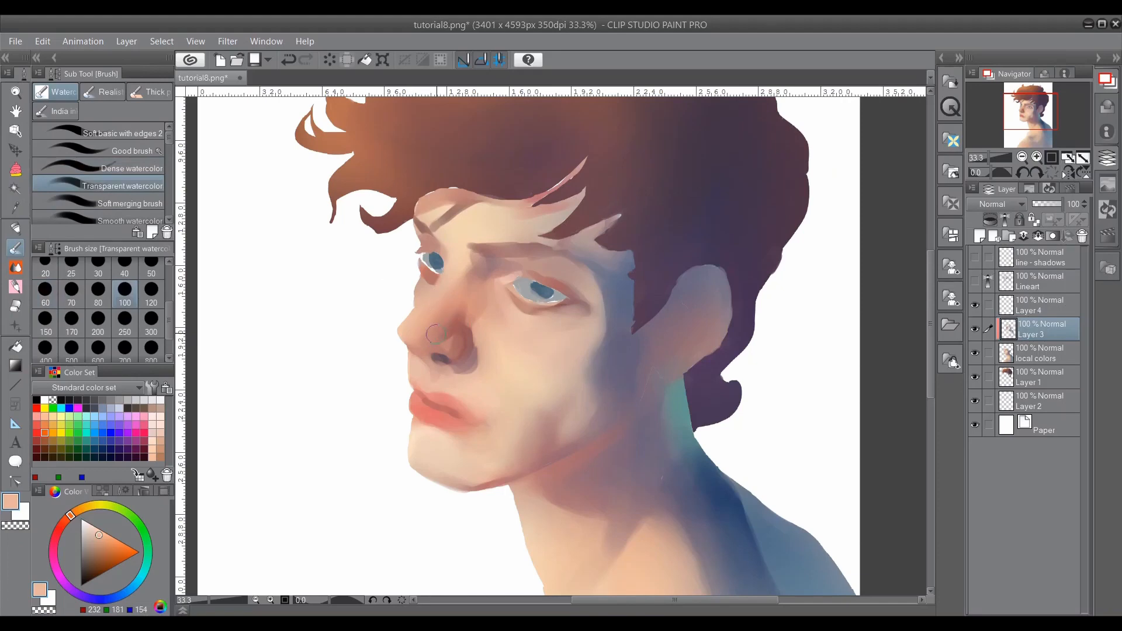
click(132, 168)
alt+click(485, 354)
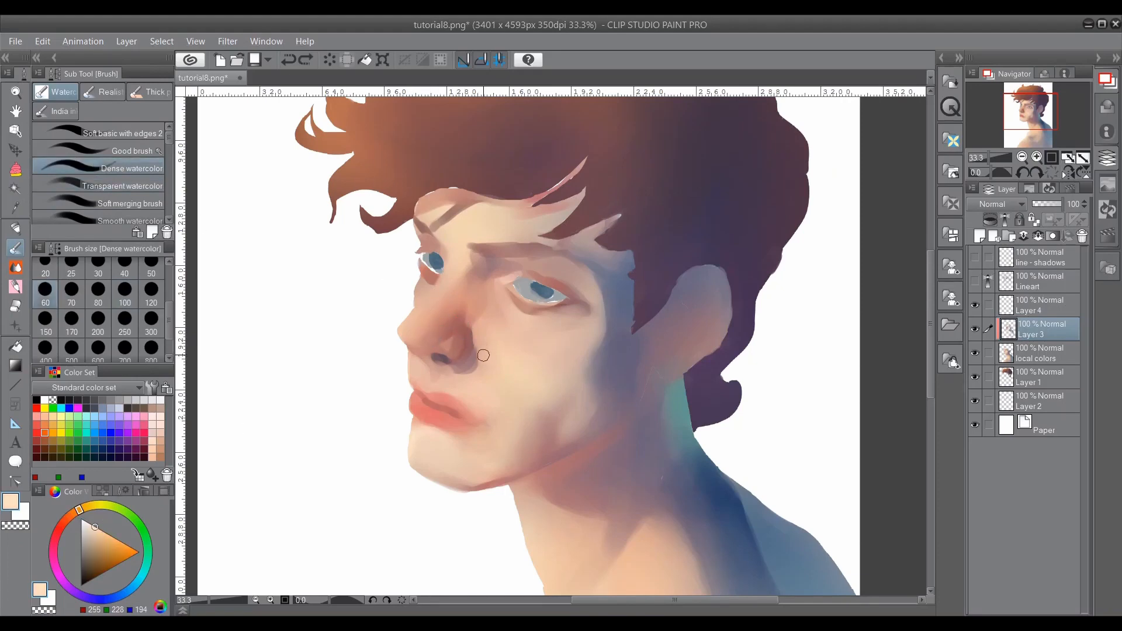
key(period)
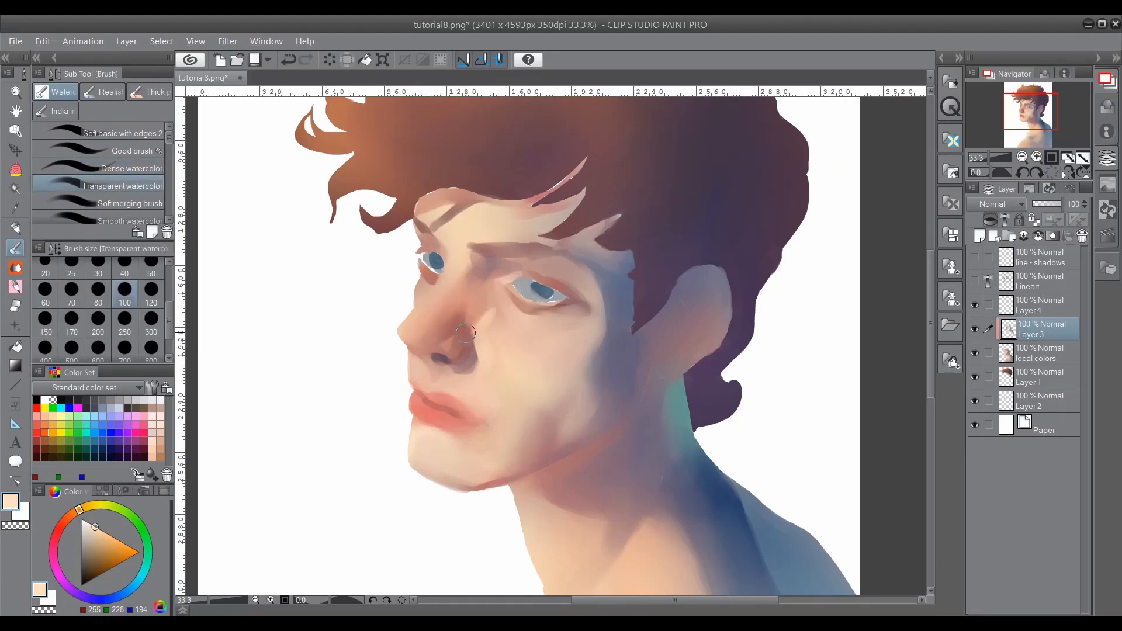
drag(485, 354, 468, 330)
drag(549, 248, 576, 255)
mouse_move(459, 299)
mouse_down()
mouse_move(474, 311)
mouse_move(424, 344)
mouse_move(447, 303)
mouse_up()
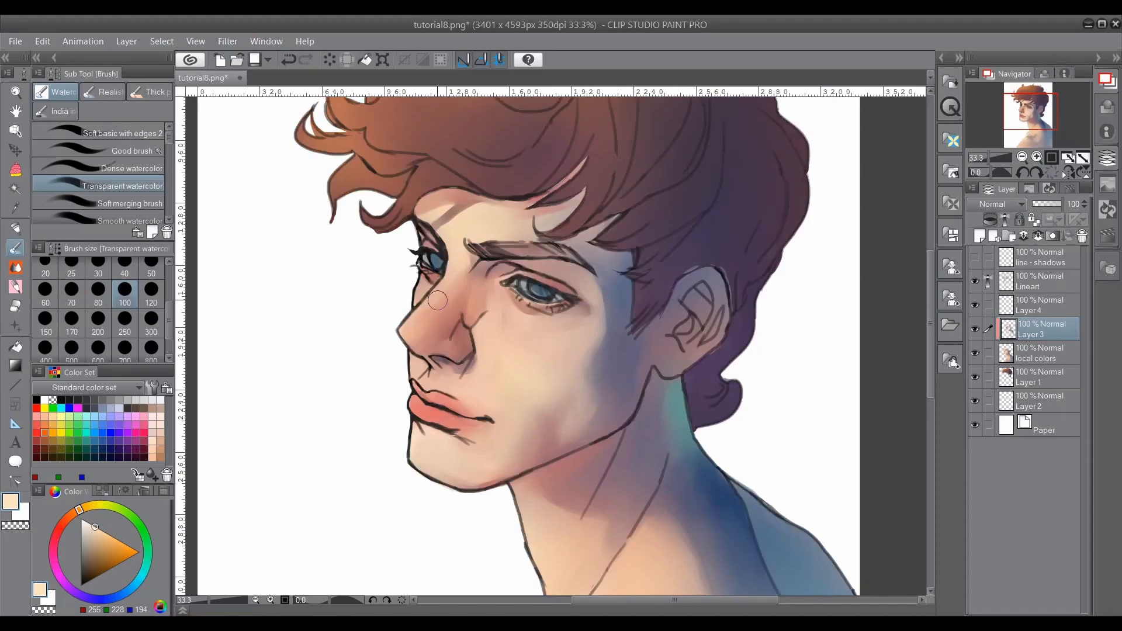
Step: Paint cream highlights (246, 227, 204) on the nose bridge, lower forehead and lower lip with Dense watercolor at size 40
click(131, 168)
click(145, 400)
click(153, 409)
key(bracketleft)
key(bracketleft)
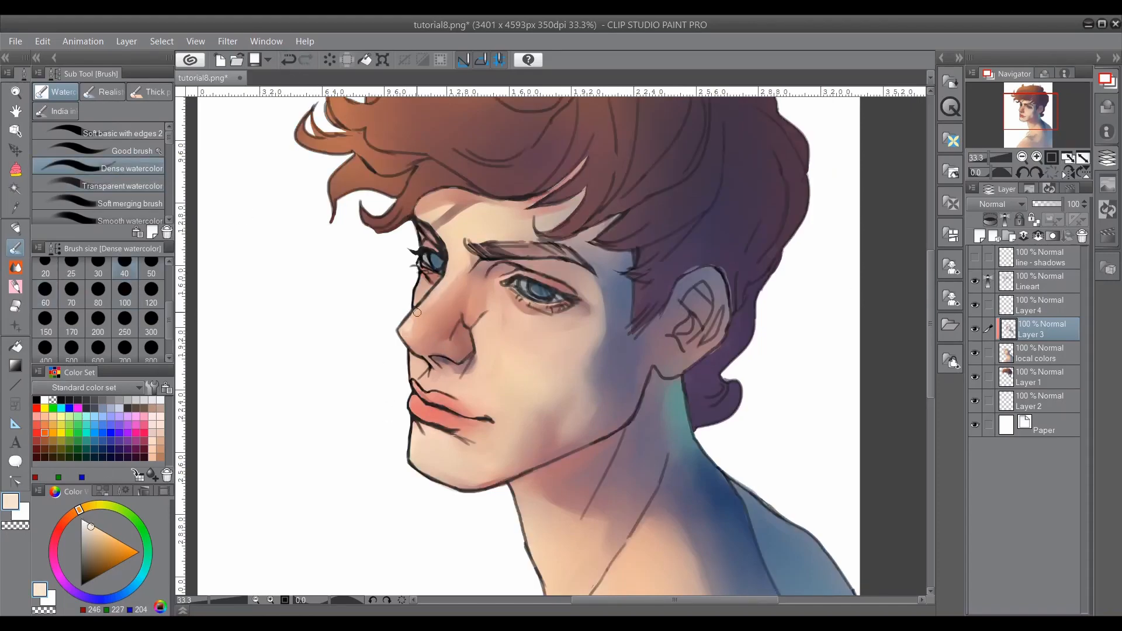
drag(464, 222, 460, 266)
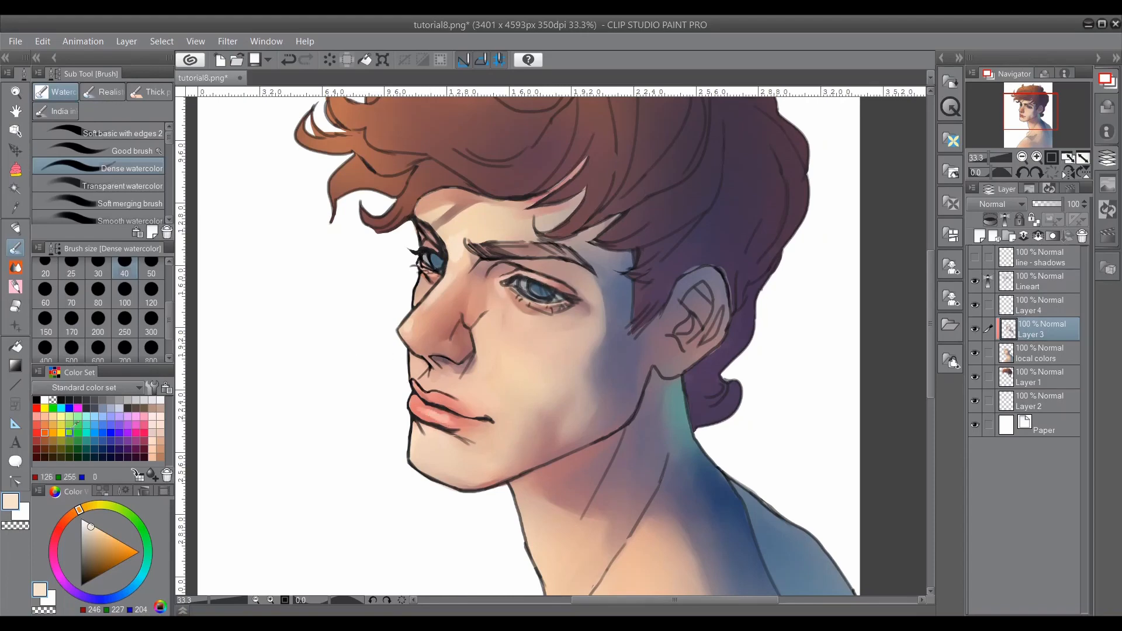
Step: Tint the lips red (237, 28, 36) and blend the highlight between the brows with the Soft merging brush at size 70
click(36, 433)
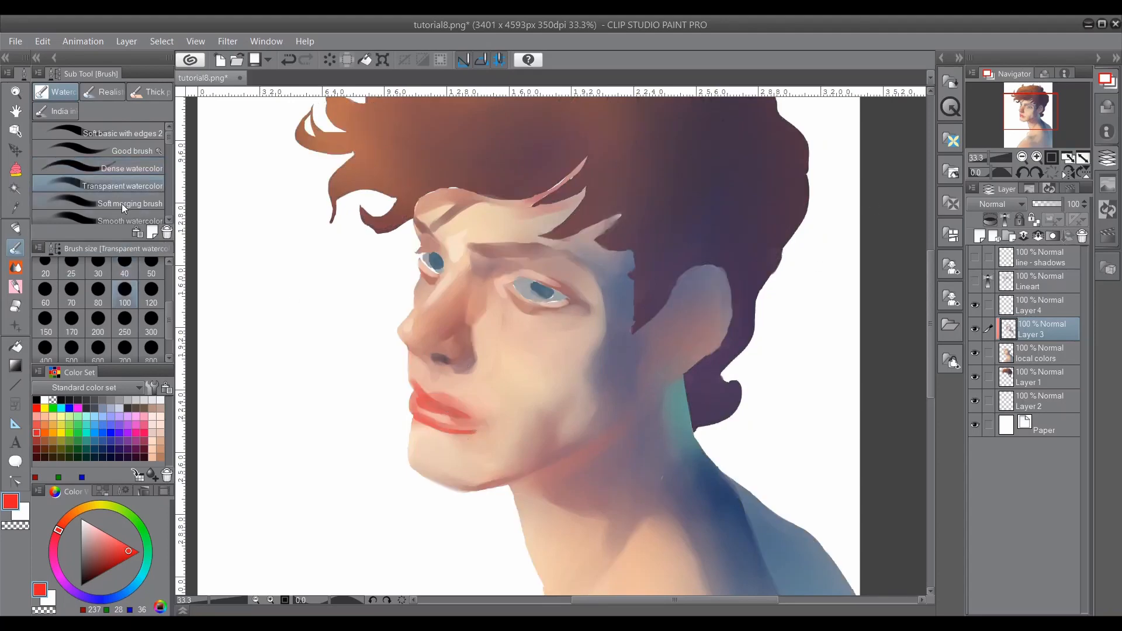
click(122, 203)
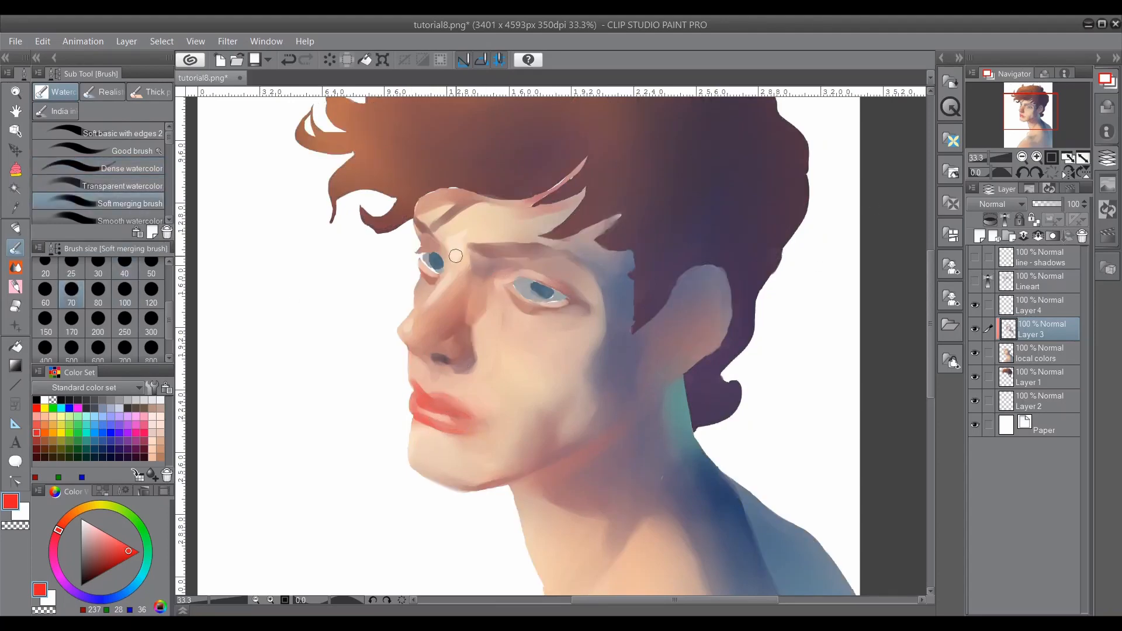
drag(450, 231, 444, 249)
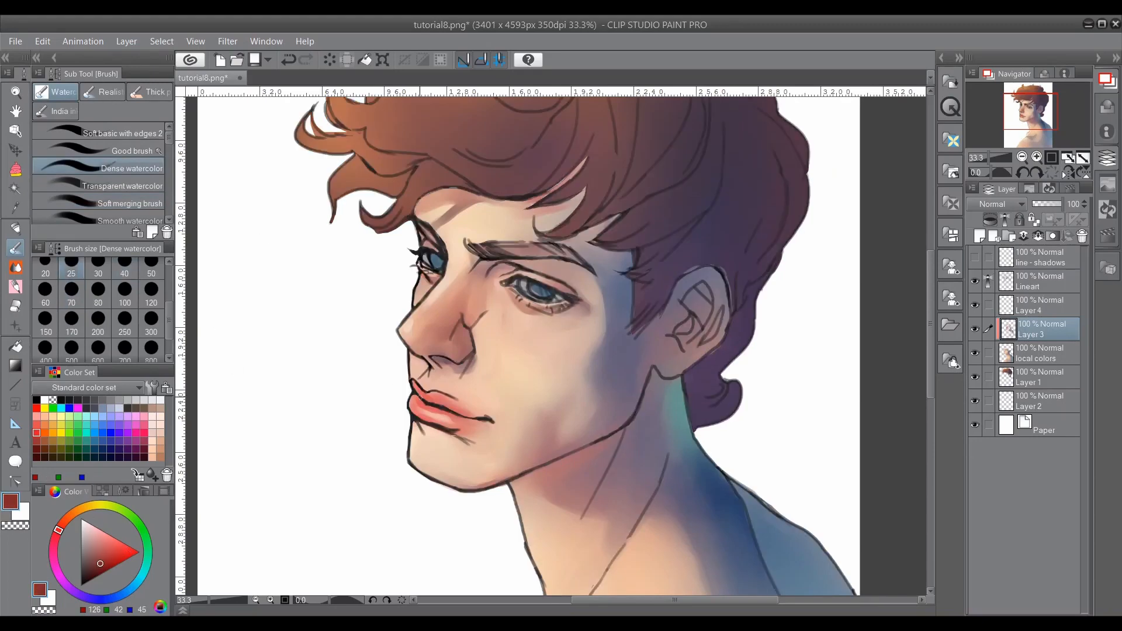
Step: Mark the mouth corner in dark red (91, 41, 49) with Dense watercolor at size 25 and refine the upper lip with picked tones
click(93, 568)
click(484, 419)
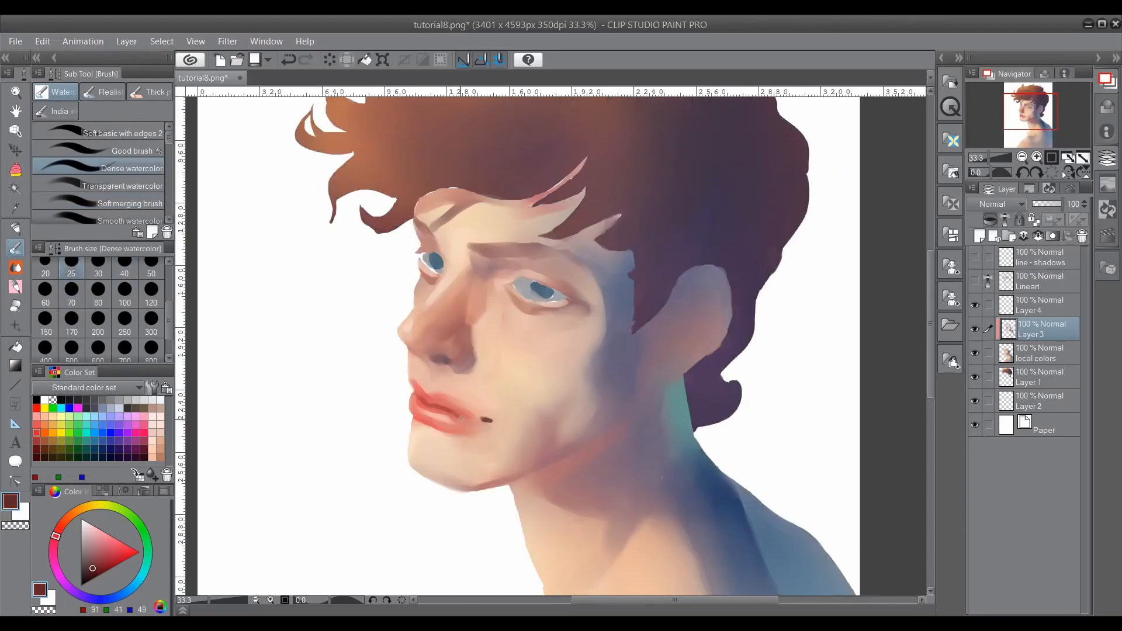
alt+click(415, 391)
alt+click(428, 393)
alt+click(426, 384)
drag(414, 378, 427, 391)
alt+click(422, 397)
alt+click(429, 395)
alt+click(433, 403)
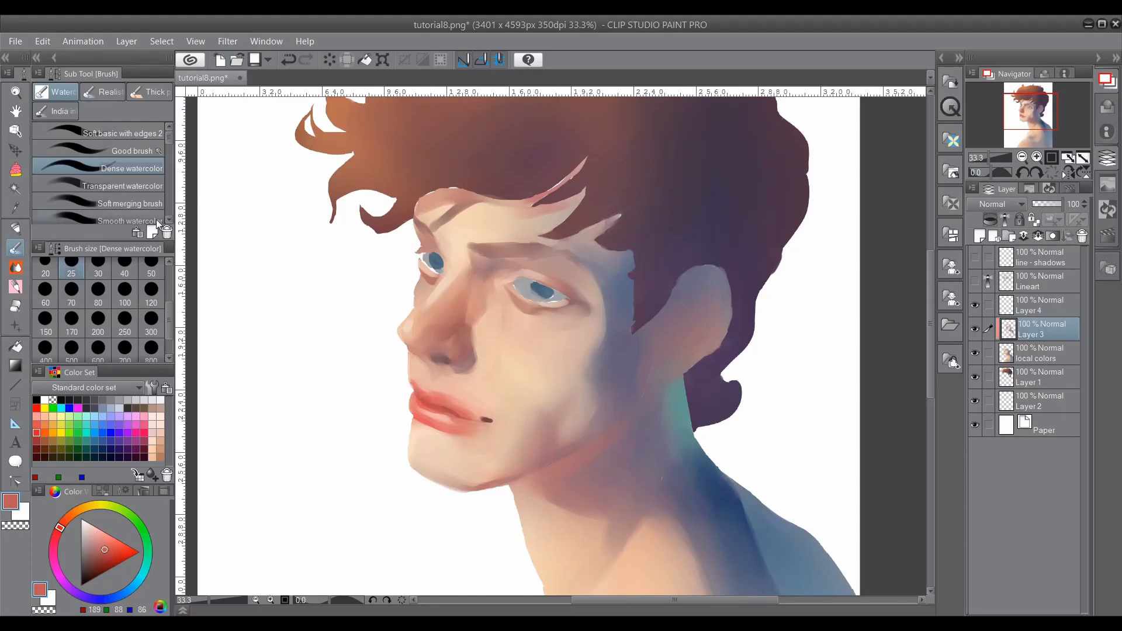
Step: Blend the lips with the Soft merging brush and shade the skin around the mouth corner with a picked muted pink (168, 119, 120)
click(118, 203)
alt+click(462, 401)
alt+click(496, 444)
click(118, 168)
key(period)
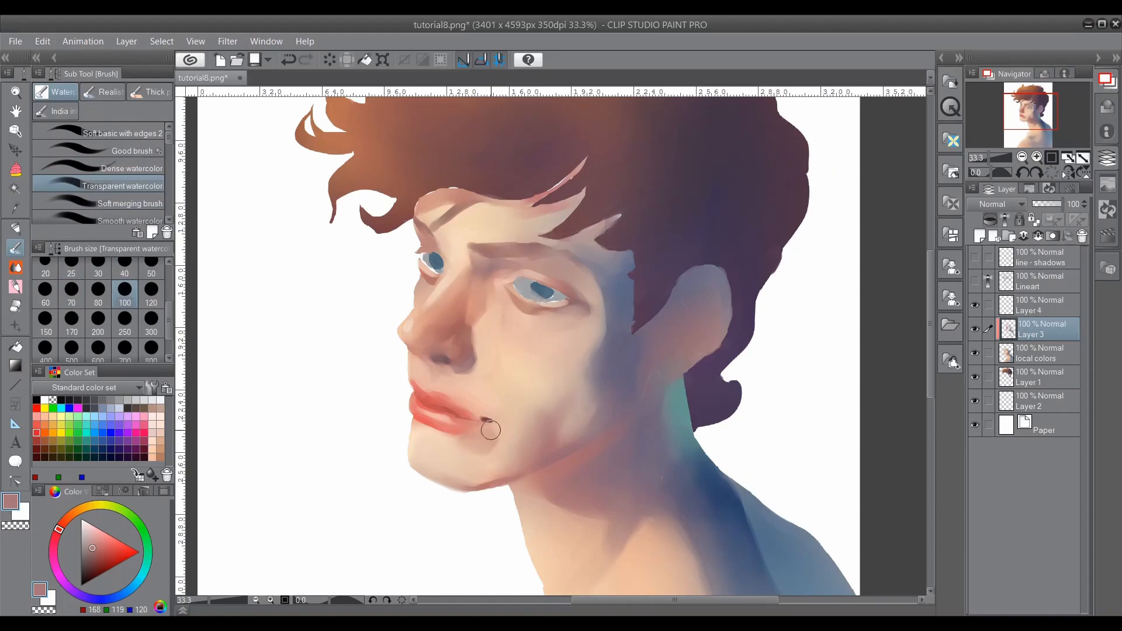
Step: Lighten the skin around the mouth and chin with Dense watercolor in pale peach (242, 213, 190) at size 40, and soften it with the Soft merging brush
key(comma)
alt+click(426, 460)
alt+click(429, 433)
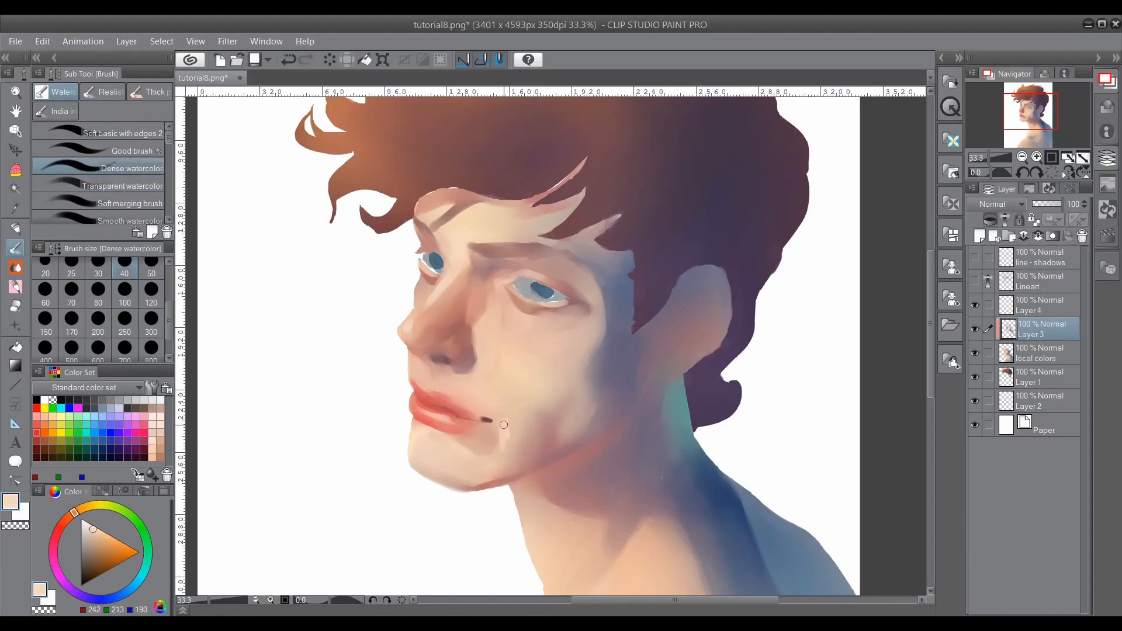
click(117, 203)
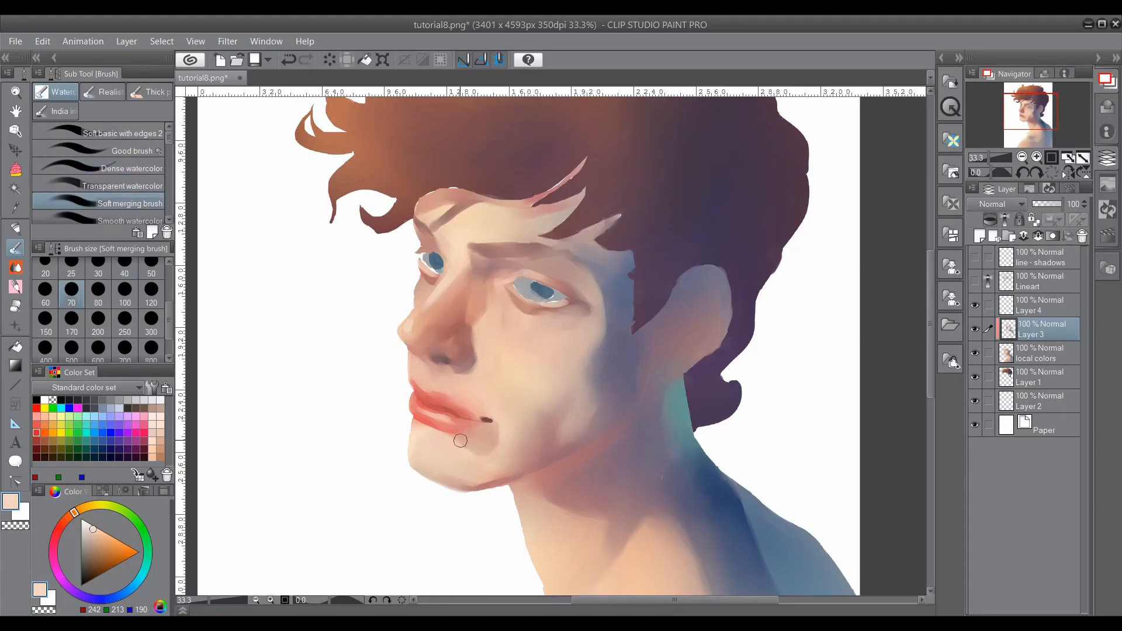
Step: Darken the nostril and wing of the nose with Dense watercolor in plum (84, 57, 82) at size 30, and touch up the nose with picked skin tones
click(117, 168)
alt+click(438, 357)
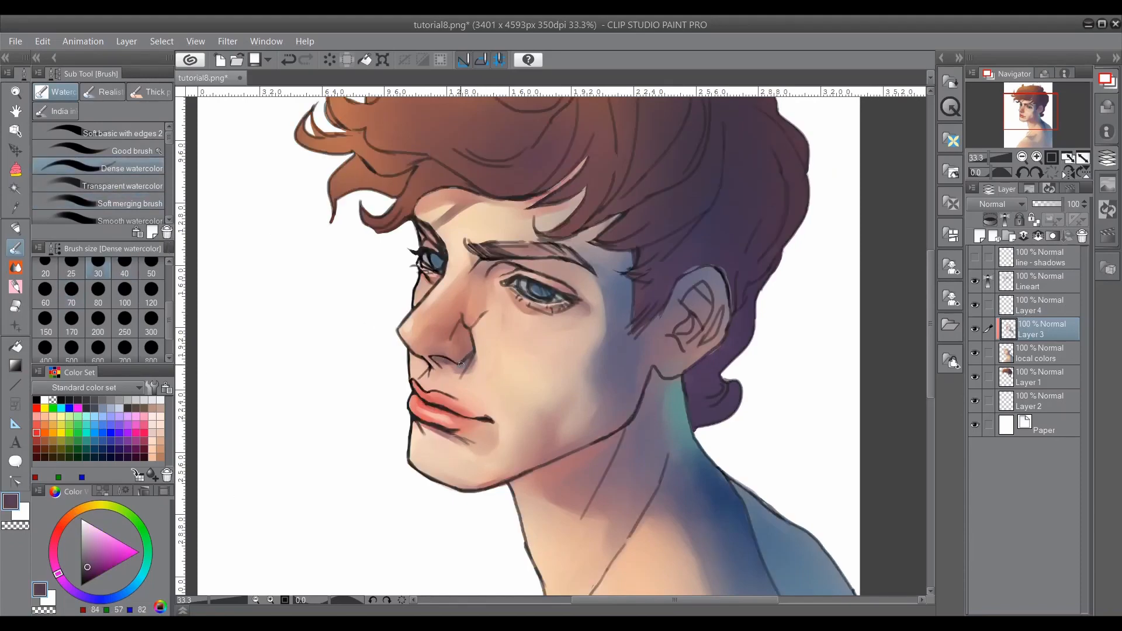
drag(474, 347, 461, 367)
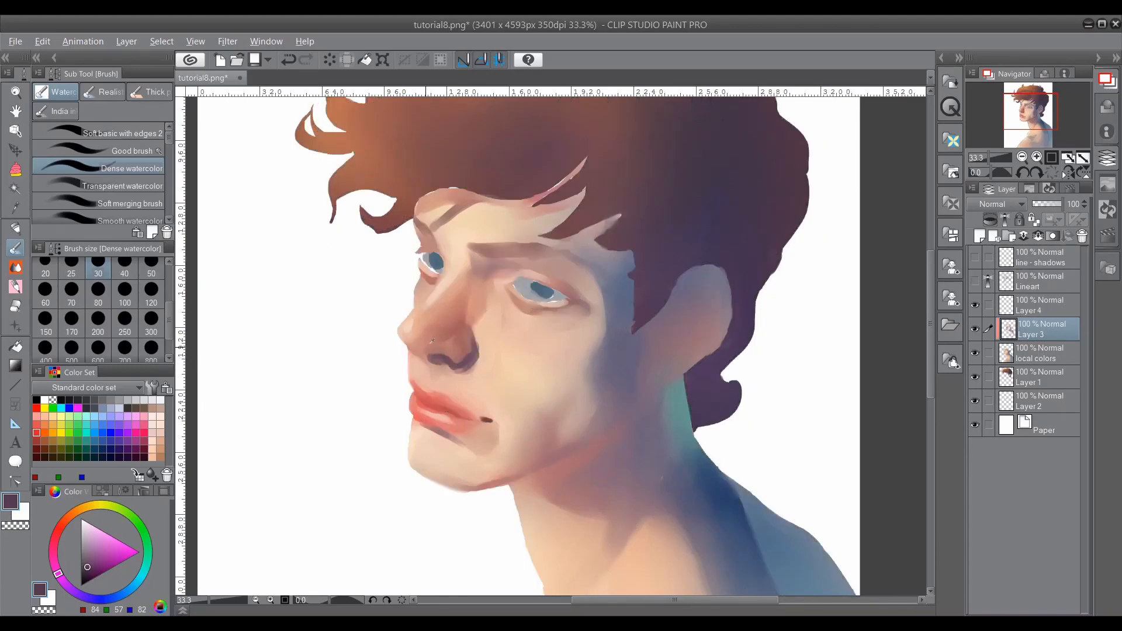
alt+click(435, 298)
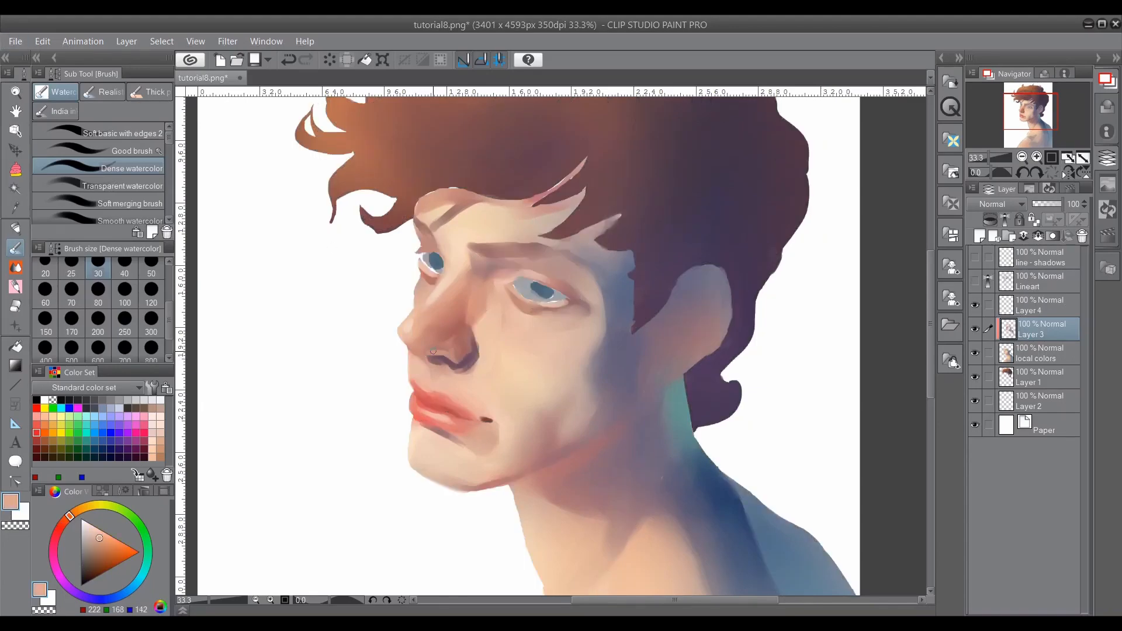
alt+click(415, 341)
Step: Blend the nostril shadow and upper lip with the Soft merging brush at size 70, using tones picked from around them
click(99, 201)
alt+click(462, 369)
alt+click(444, 364)
alt+click(458, 367)
alt+click(472, 359)
alt+click(468, 390)
alt+click(429, 387)
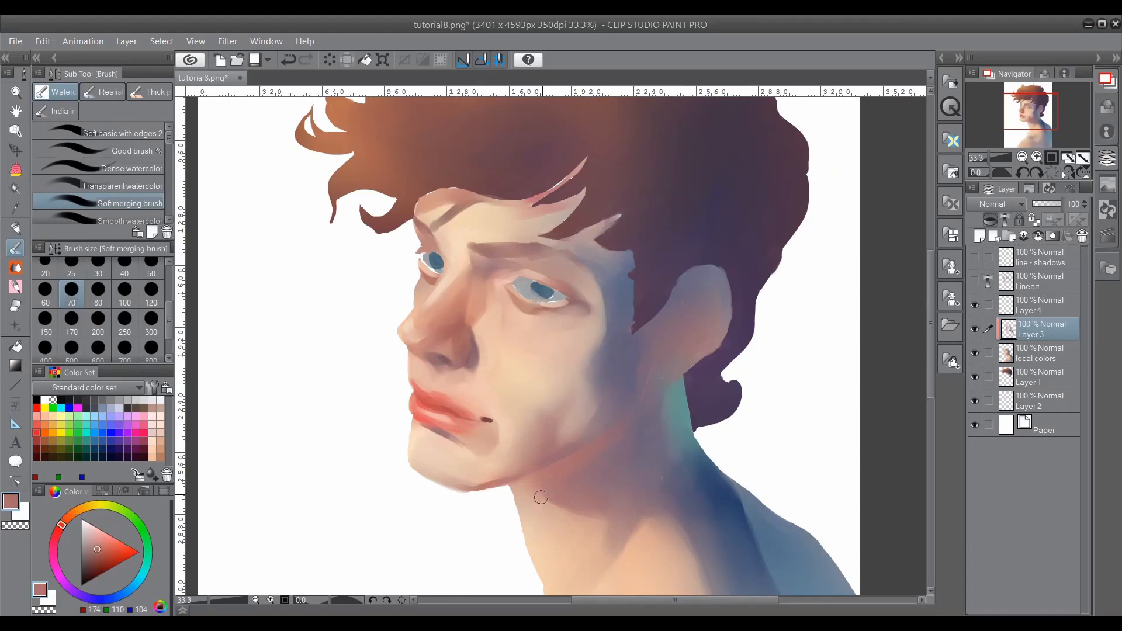
Step: Smooth the skin around the inner brow with the Soft merging brush, using a picked light peach (244, 217, 190)
alt+click(493, 278)
alt+click(462, 259)
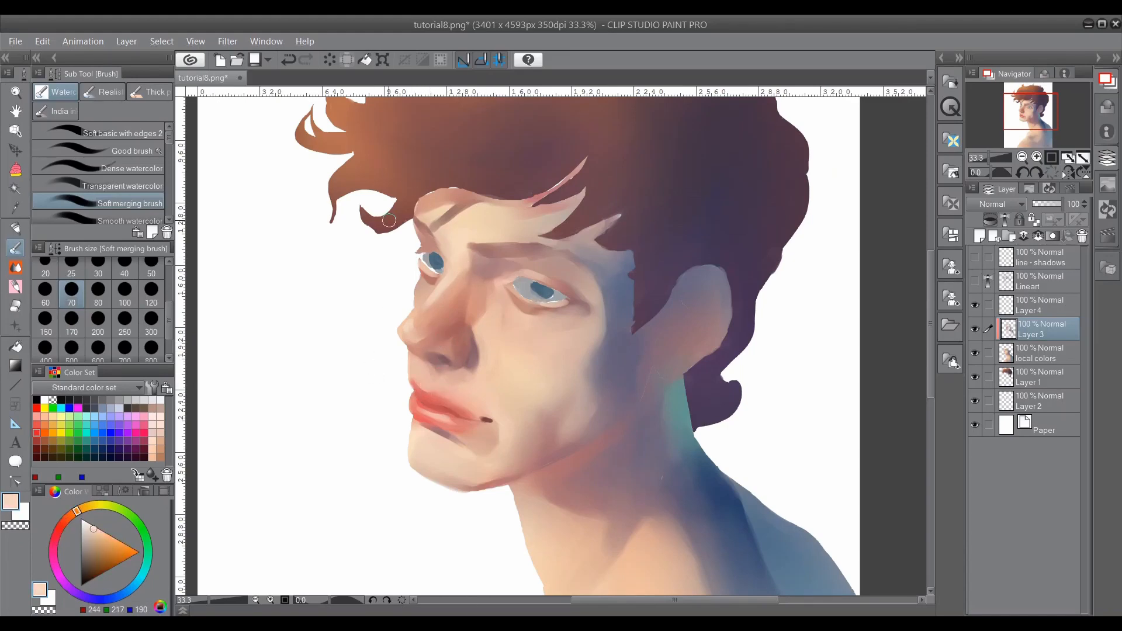
scroll(576, 281, down, 2)
scroll(656, 506, up, 2)
drag(422, 369, 439, 371)
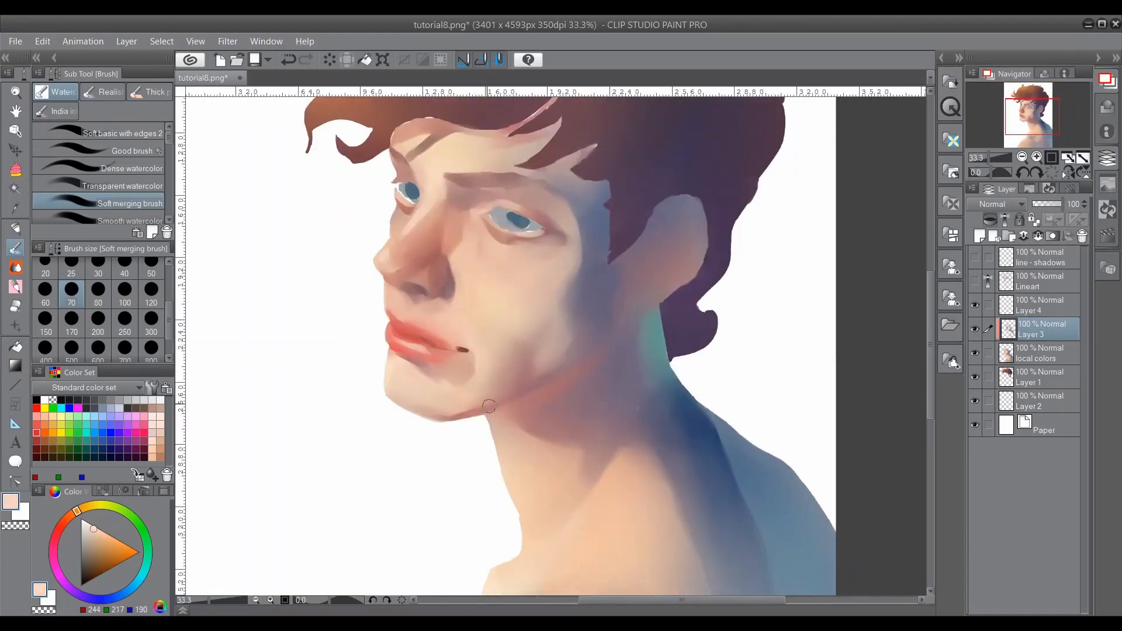
Step: Add coral (239, 120, 103) accents to the face with Dense watercolor at size 30, and refine the eyelids and nose with picked reddish tones
click(119, 168)
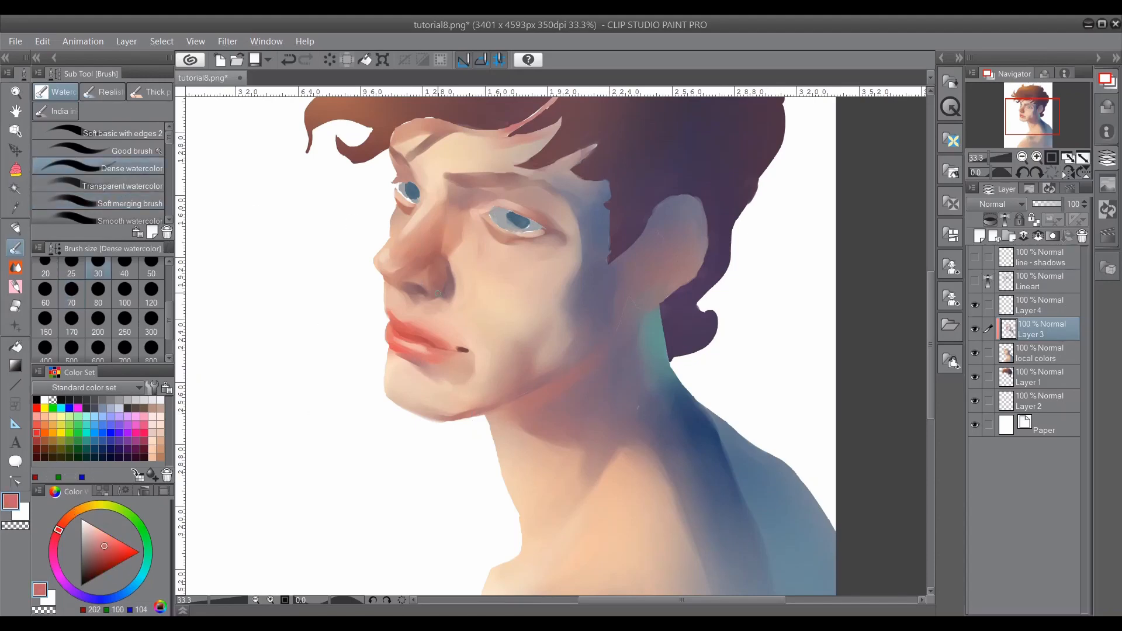
click(62, 523)
click(111, 540)
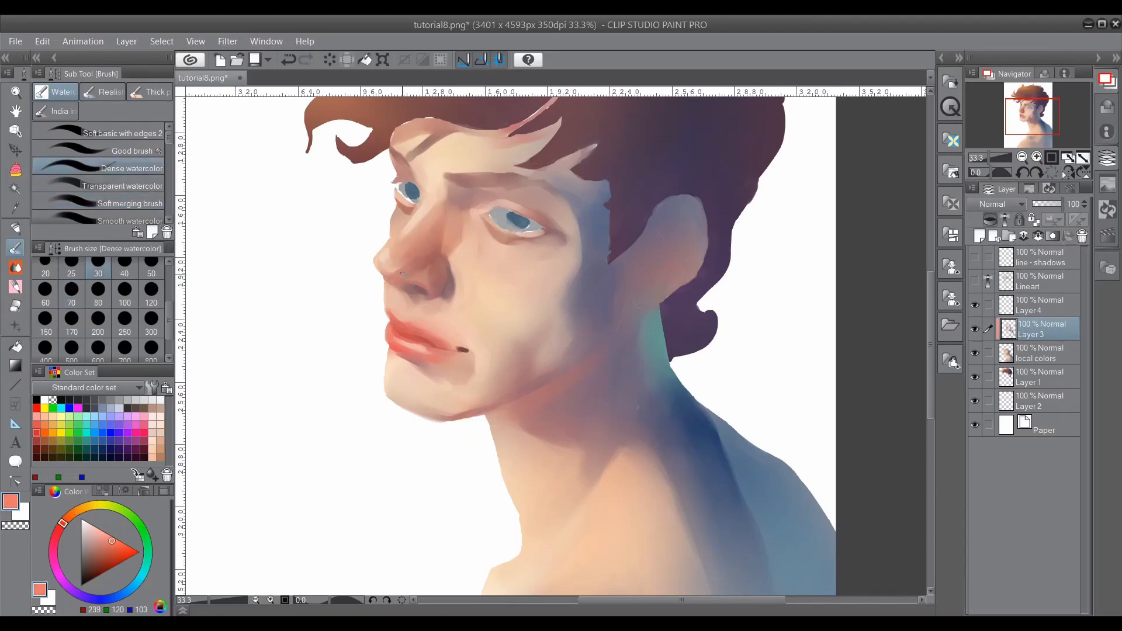
alt+click(495, 210)
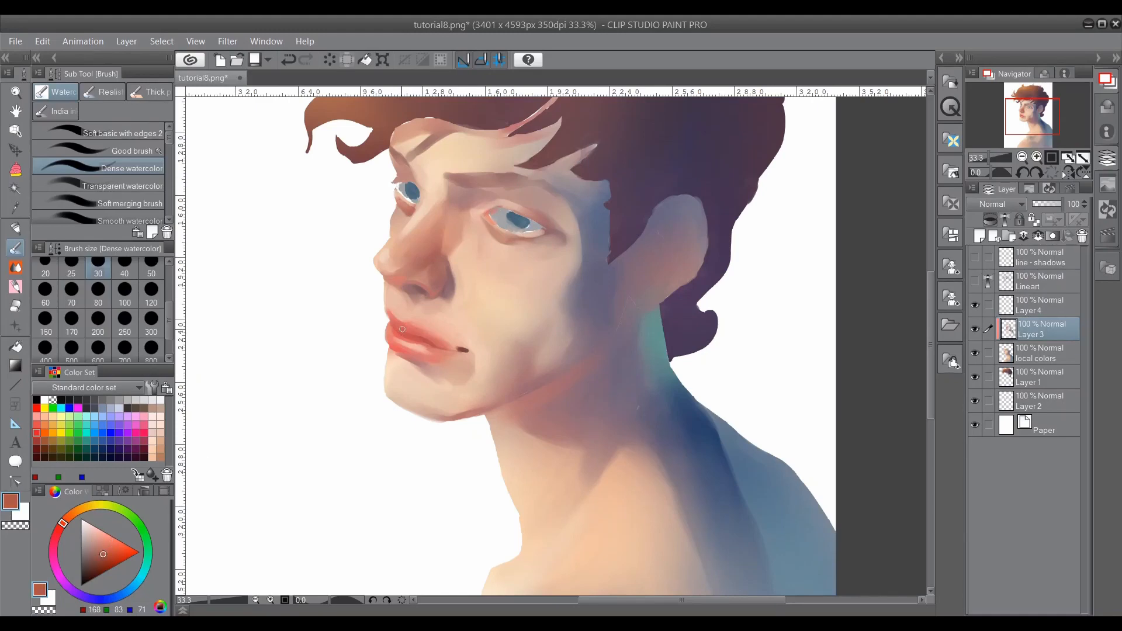
alt+click(403, 266)
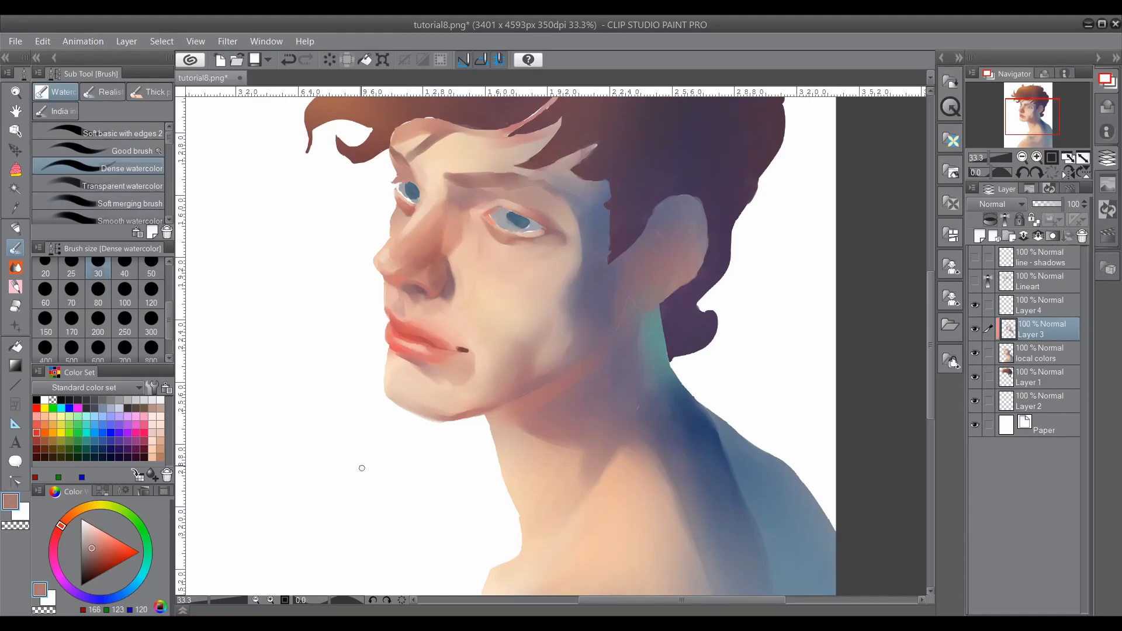
Step: Smooth the nose tip and its outer edge with the Soft merging brush at size 70, using a picked light peach (238, 210, 188)
click(120, 204)
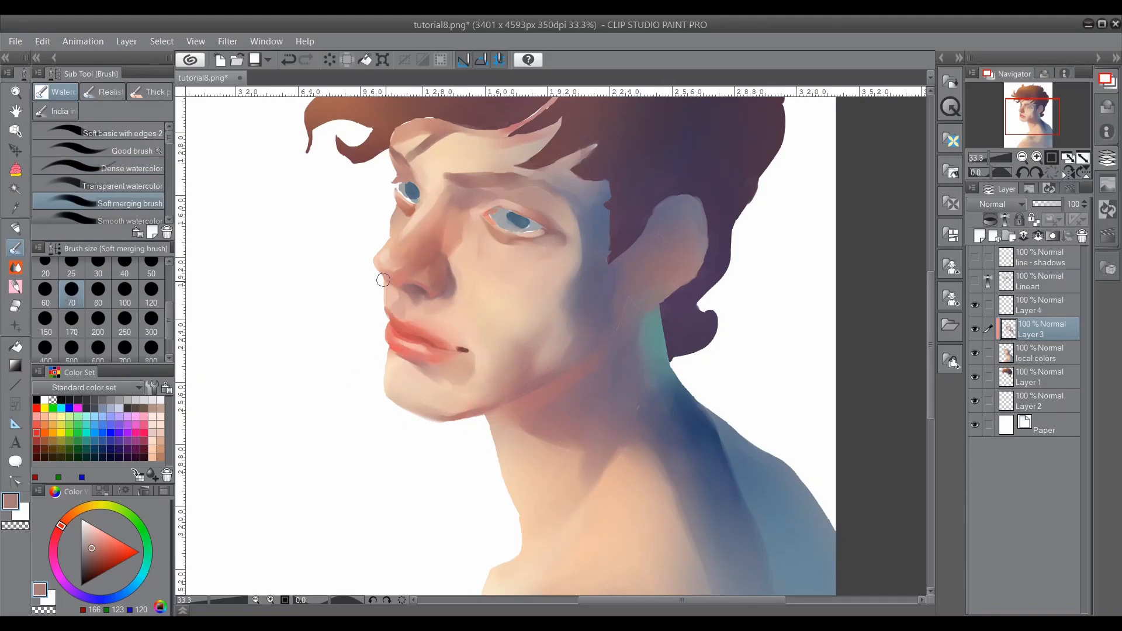
key(b)
alt+click(386, 252)
key(period)
key(period)
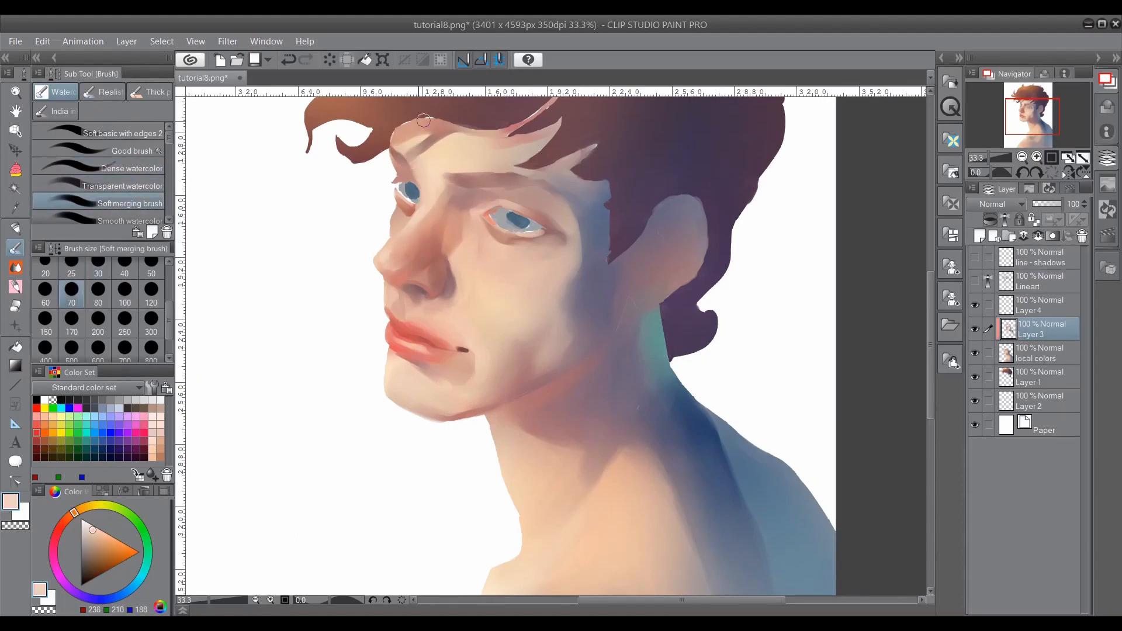
Step: Paint orange (243, 143, 108) along the forehead hairline with Dense watercolor at size 80, and blend it with the Soft merging brush at size 70
click(110, 163)
click(67, 518)
click(112, 544)
click(99, 293)
drag(400, 139, 404, 134)
key(ctrl+z)
click(112, 540)
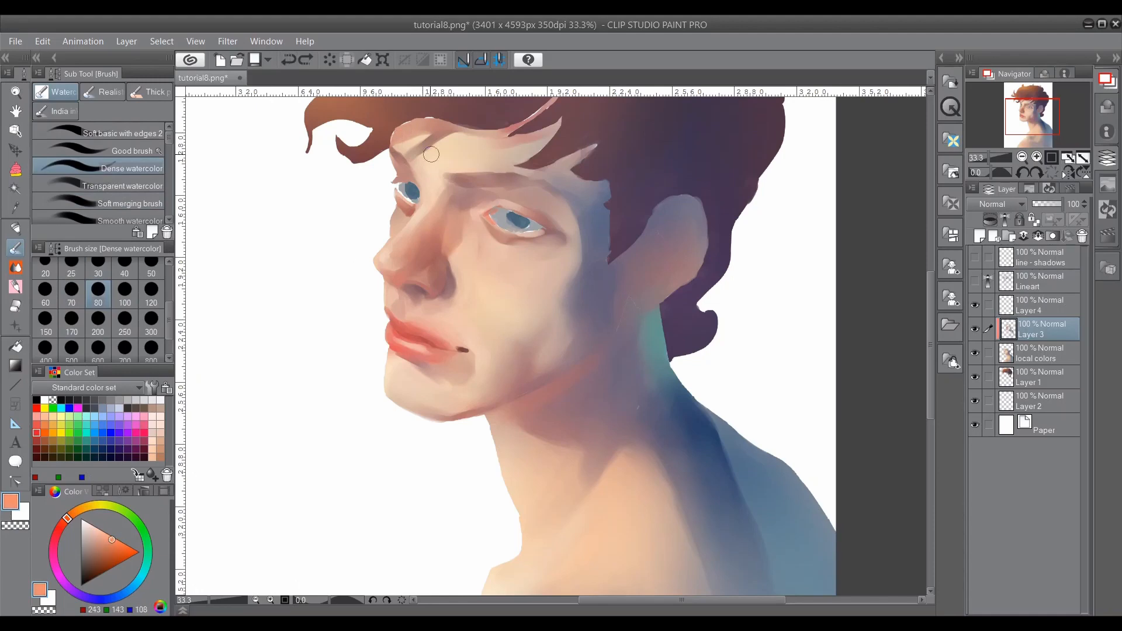
key(period)
key(period)
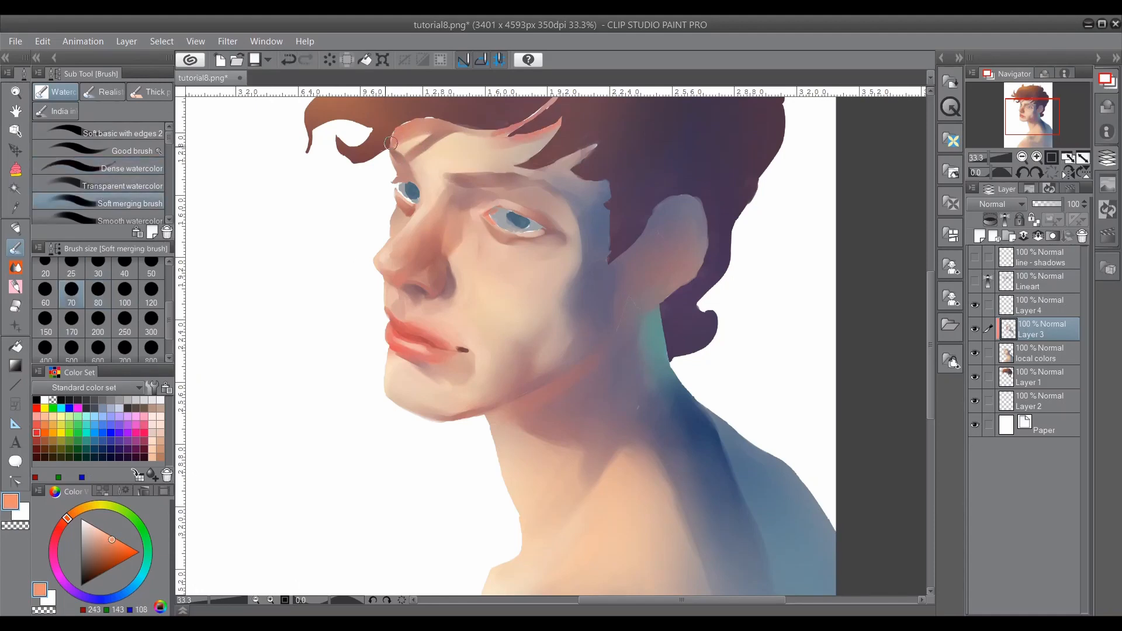
Step: Extend the warm orange along the skin between the fringe strands with Dense watercolor, and blend the forehead using a picked beige (201, 181, 167)
key(comma)
key(comma)
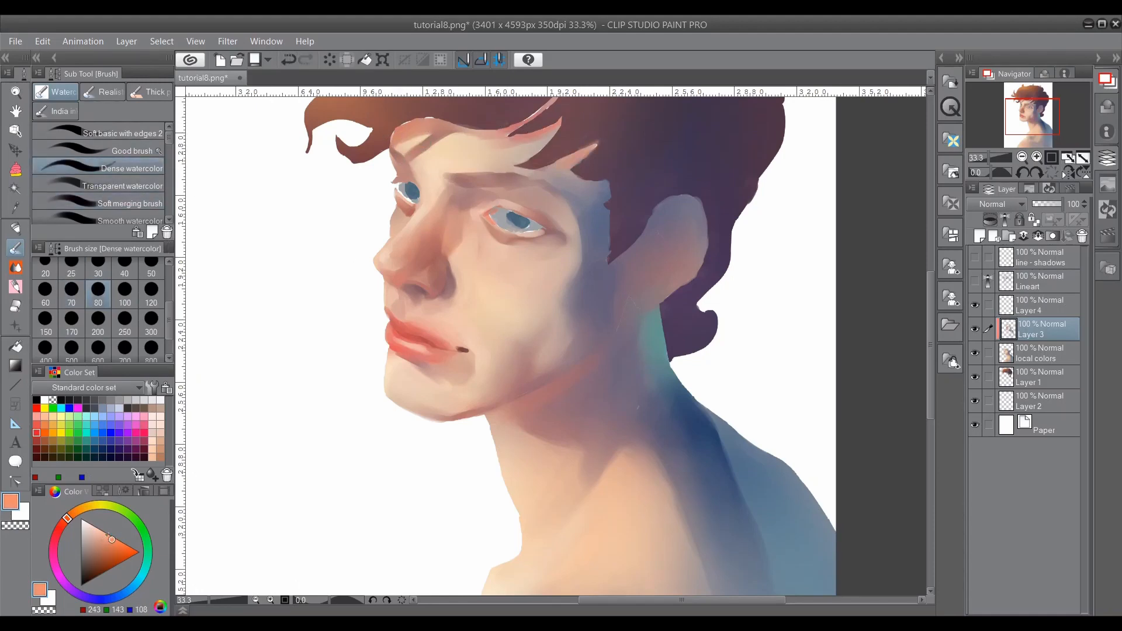
alt+click(548, 170)
alt+click(541, 144)
key(period)
key(period)
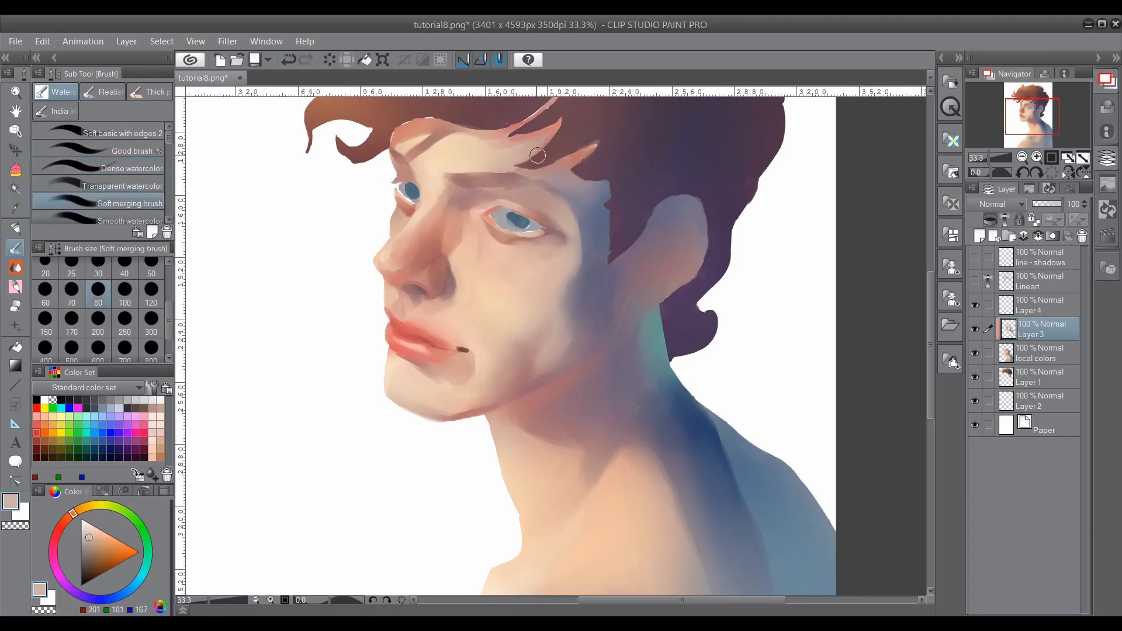
Step: Refine the temple and outer brow with Dense watercolor in dark brown (76, 47, 58) and picked grey-blue (102, 111, 135), blending with Soft merging
alt+click(595, 168)
key(comma)
key(comma)
click(88, 569)
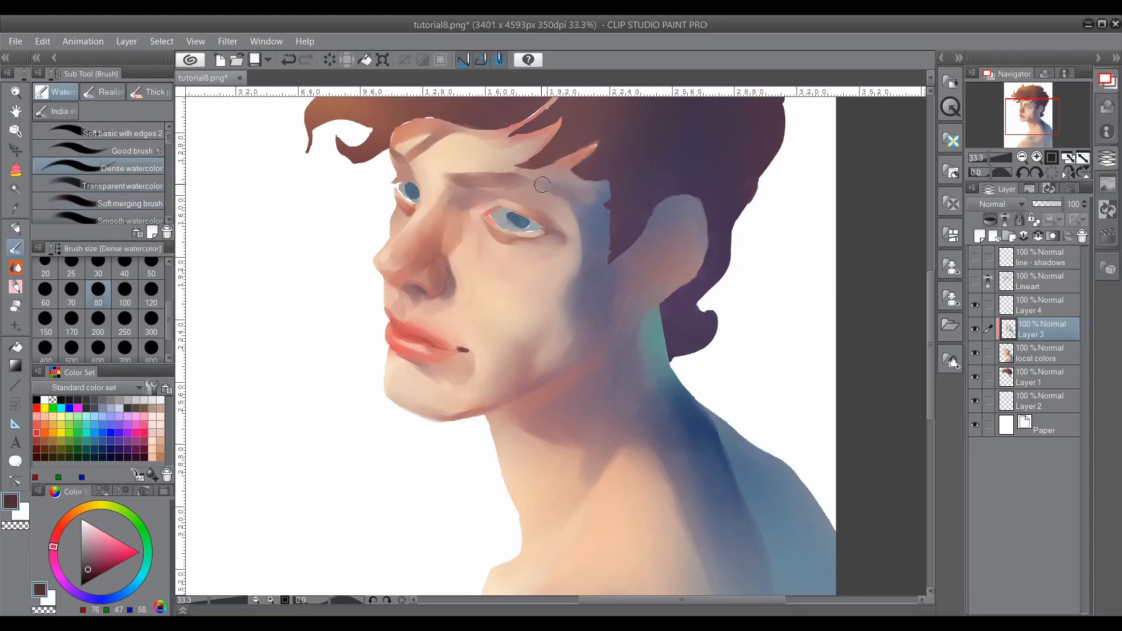
alt+click(578, 208)
key(period)
key(period)
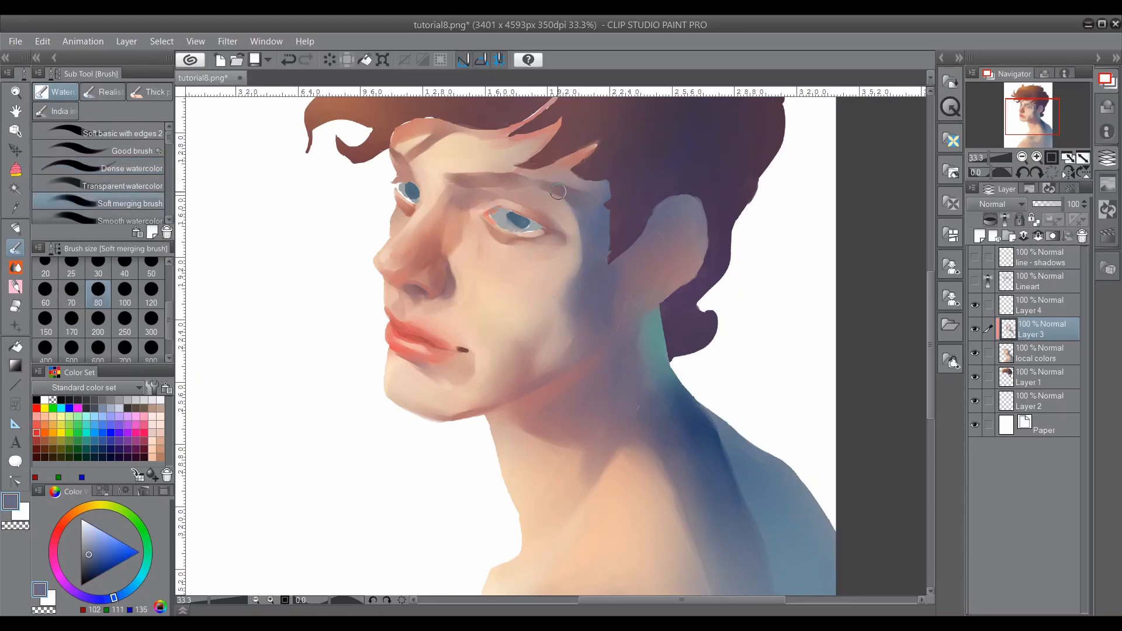
Step: Soften the mouth corner and cheek with the Soft merging brush at size 50 using a picked light tone (245, 218, 169), and compare with the line art
scroll(556, 346, down, 6)
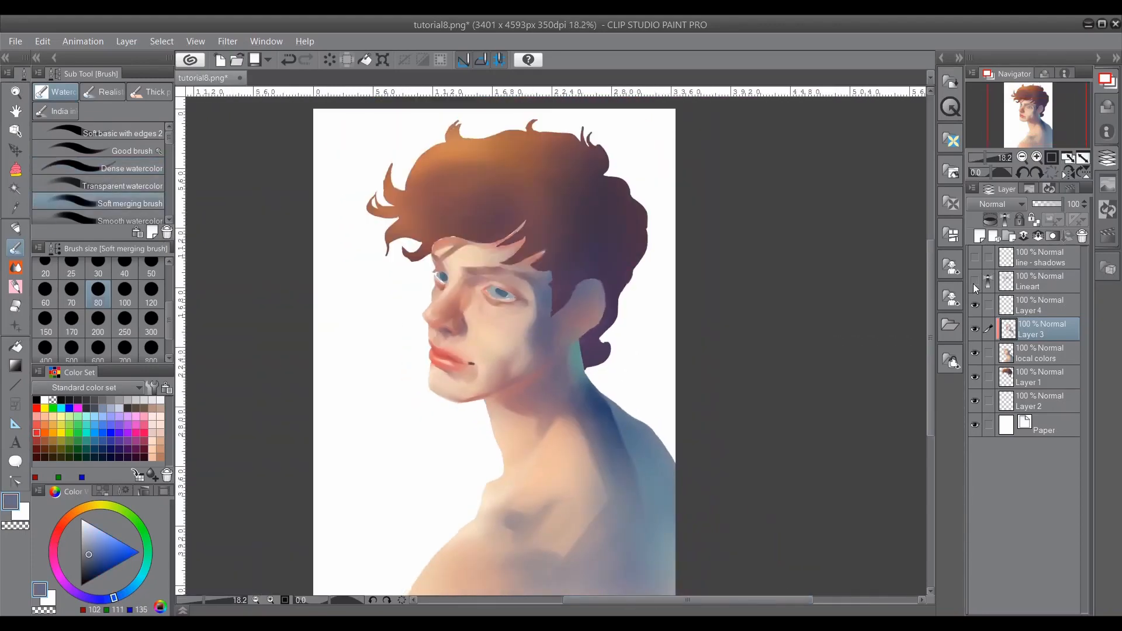
scroll(544, 442, up, 4)
scroll(544, 442, up, 1)
key(bracketleft)
key(bracketleft)
key(bracketleft)
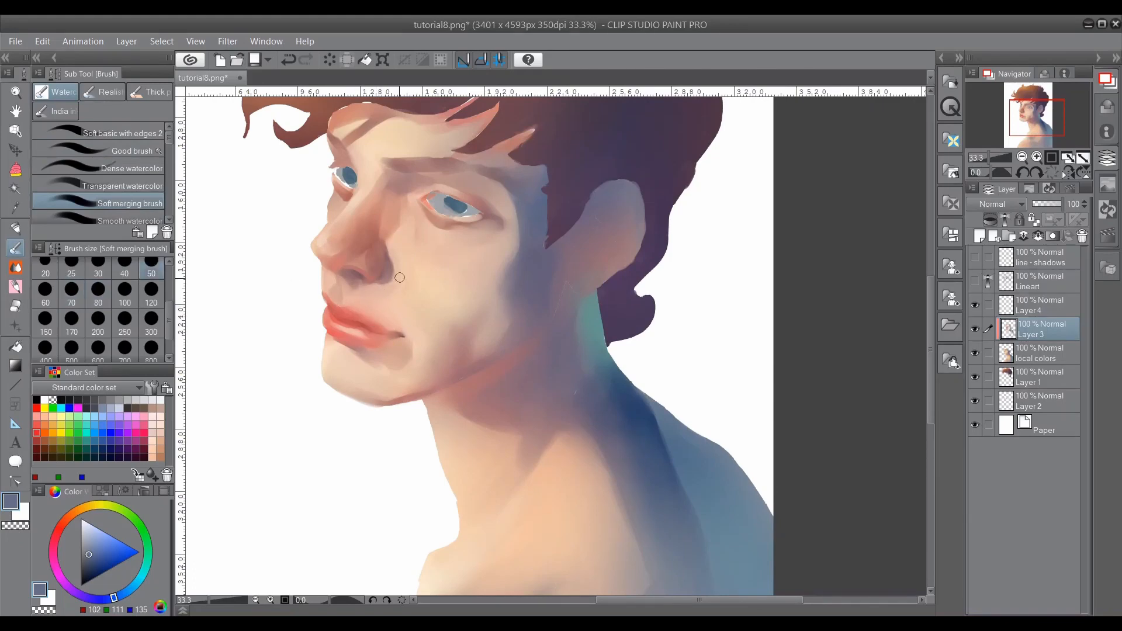
alt+click(380, 297)
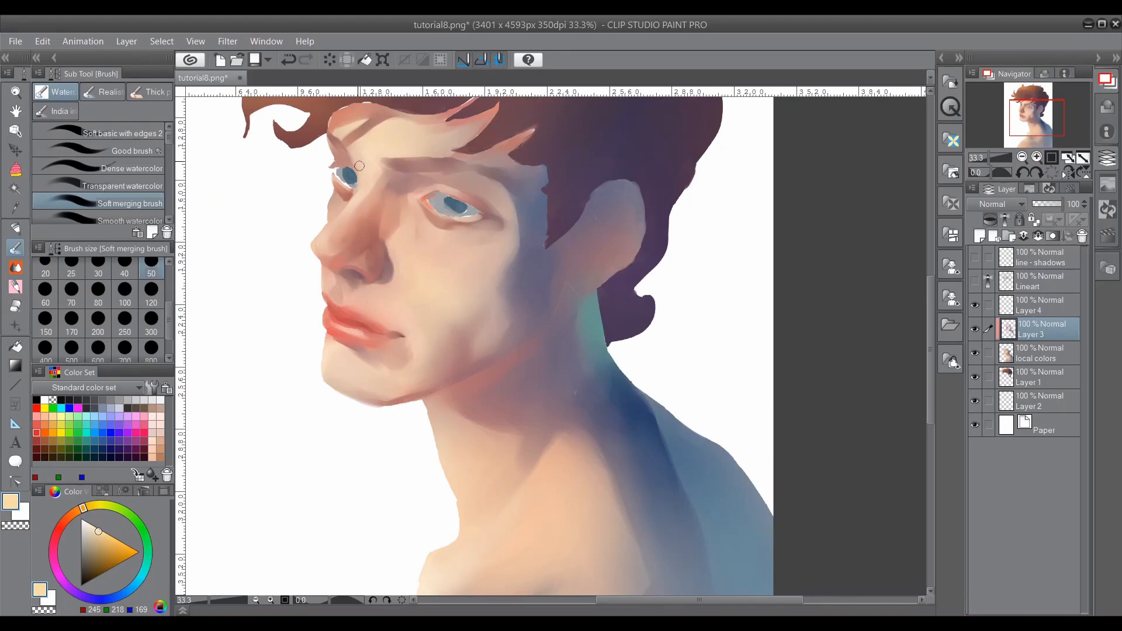
click(975, 281)
click(975, 282)
scroll(626, 327, down, 3)
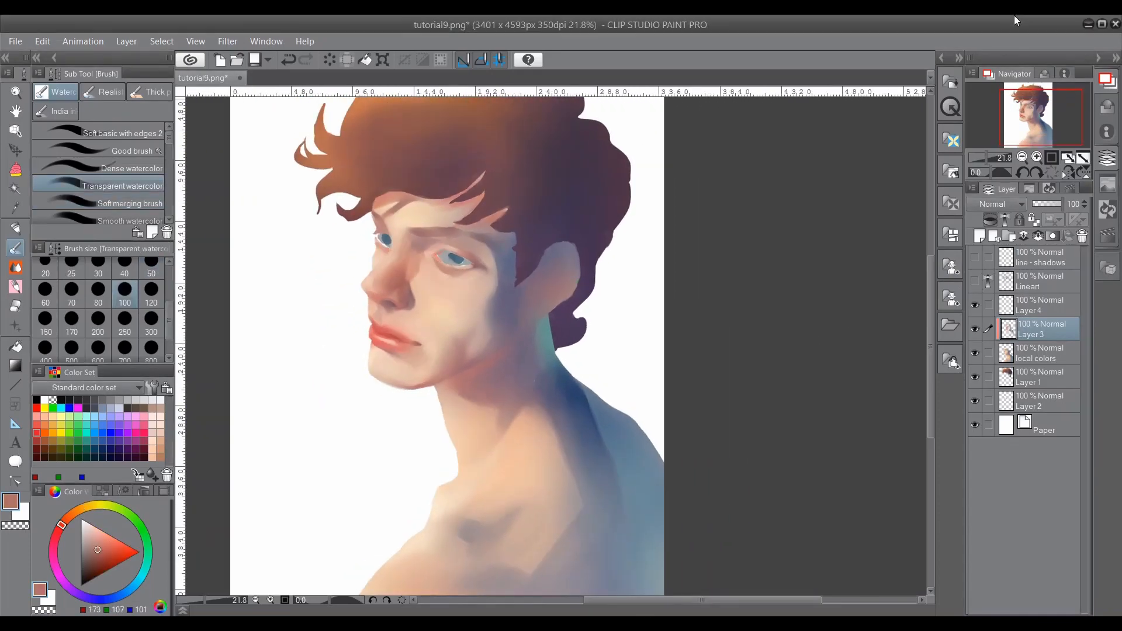
Step: Warm the shadowed cheek with salmon (223, 143, 111) strokes in Dense watercolor, and soften them with Transparent watercolor
alt+click(442, 365)
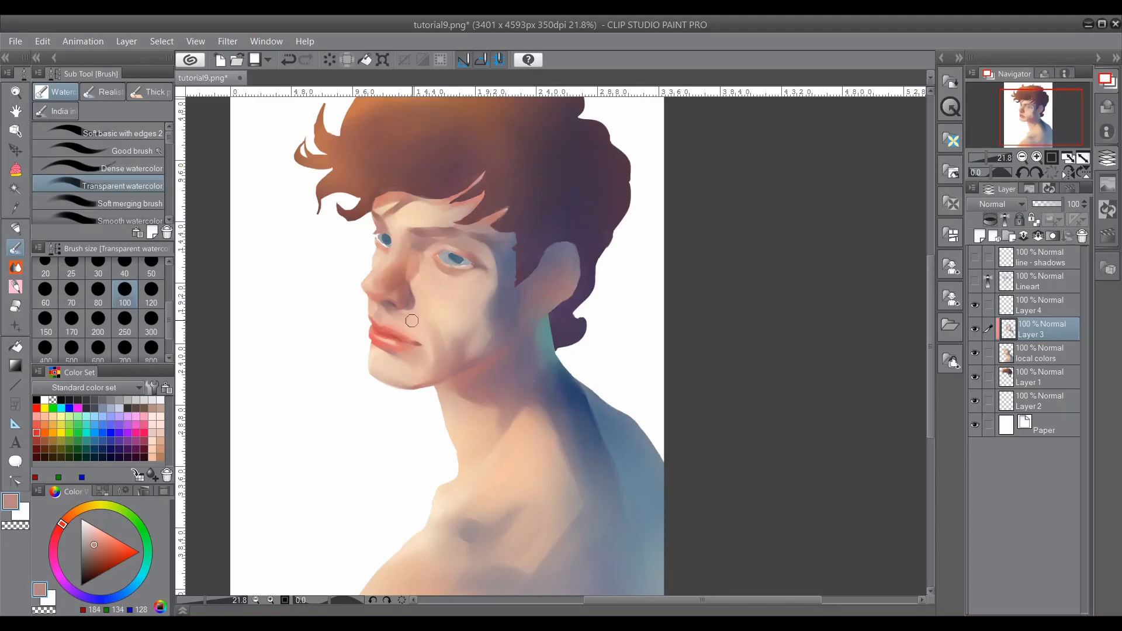
click(131, 169)
click(68, 517)
click(107, 542)
drag(484, 335, 475, 347)
drag(493, 279, 470, 320)
click(122, 186)
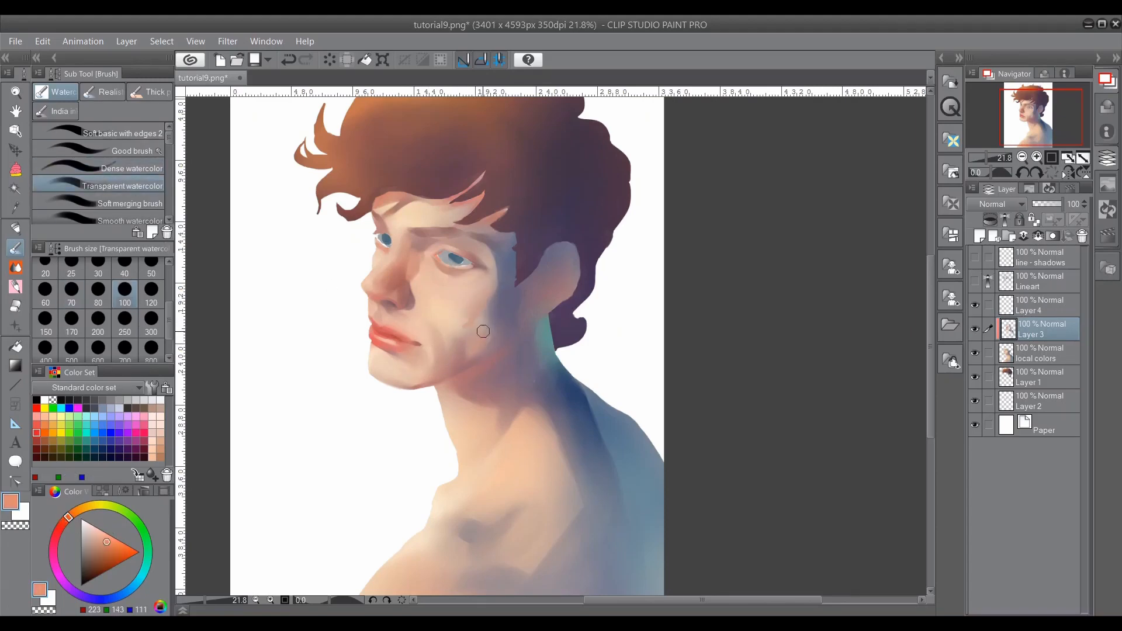
Step: Add a redder salmon (223, 131, 111) stroke under the cheekbone with Dense watercolor, and blend the cheek with the Soft merging brush at size 170
click(131, 168)
click(64, 520)
drag(490, 293, 468, 322)
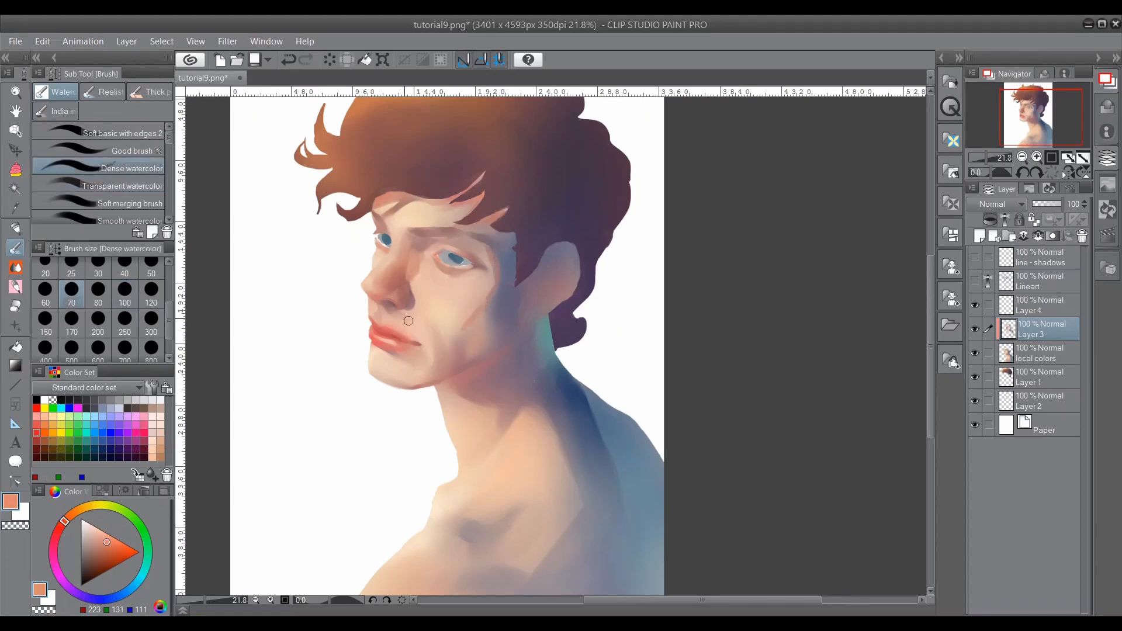
click(123, 185)
click(129, 203)
key(bracketleft)
key(bracketleft)
mouse_move(504, 295)
mouse_down()
mouse_move(468, 313)
mouse_move(480, 310)
mouse_move(488, 253)
mouse_move(492, 271)
mouse_move(457, 323)
mouse_move(477, 297)
mouse_move(448, 315)
mouse_move(451, 364)
mouse_up()
drag(483, 317, 506, 282)
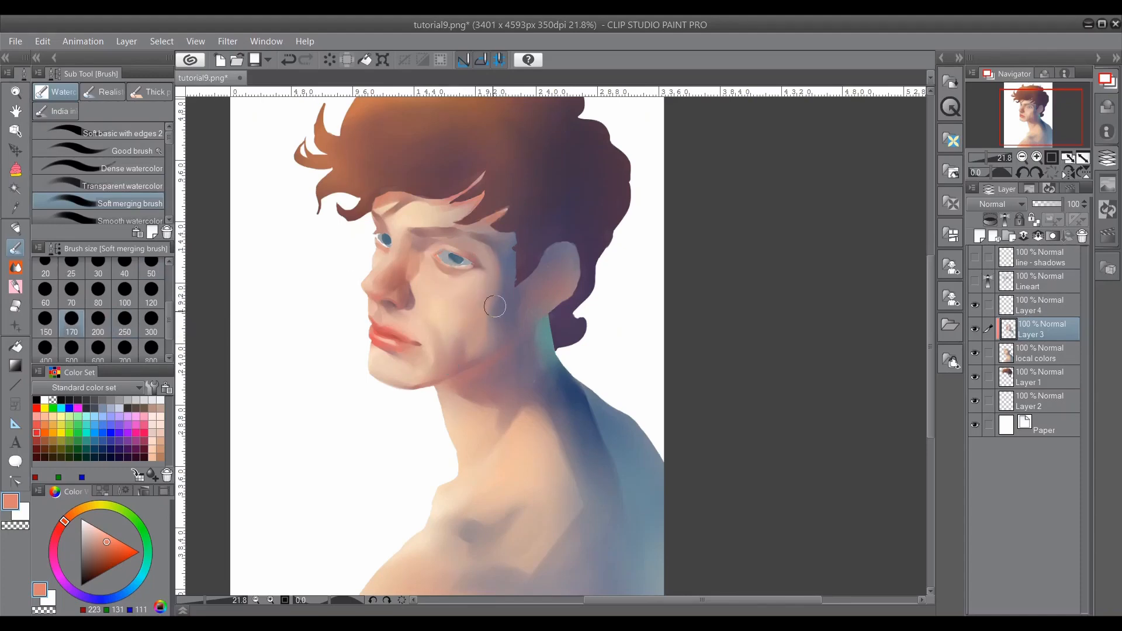
Step: Darken the near eyebrow with Dense watercolor at size 70 in dark maroon (98, 48, 58)
click(131, 168)
click(91, 553)
click(71, 291)
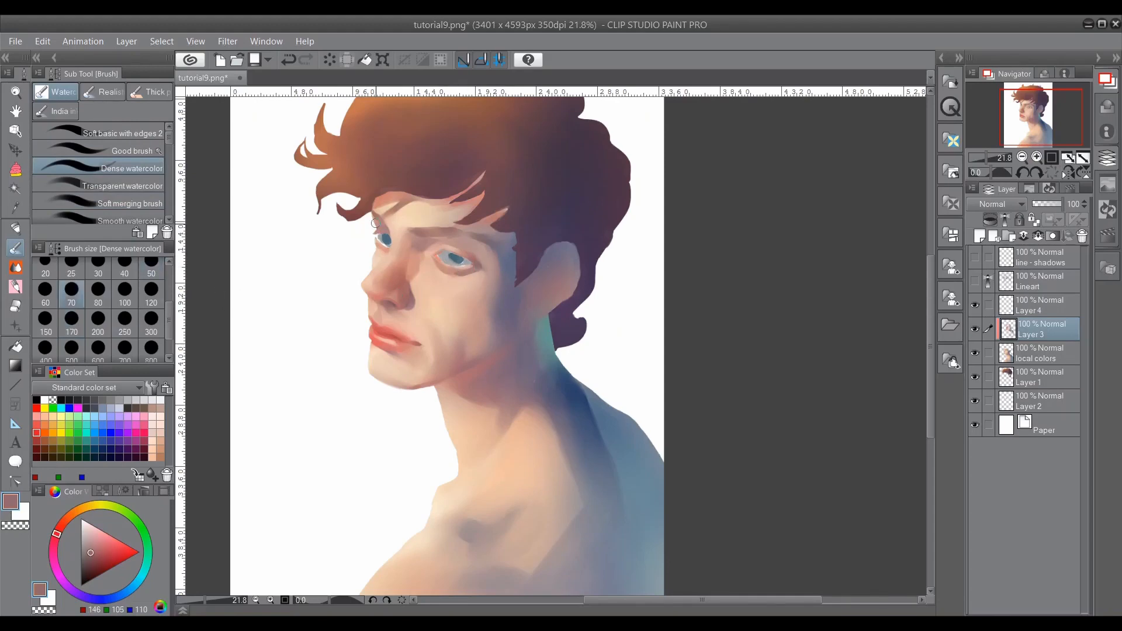
click(92, 567)
drag(410, 233, 456, 236)
Step: Define the jawline up towards the ear in dark maroon with Dense watercolor at size 40
key(bracketleft)
key(bracketleft)
key(bracketleft)
drag(518, 325, 518, 312)
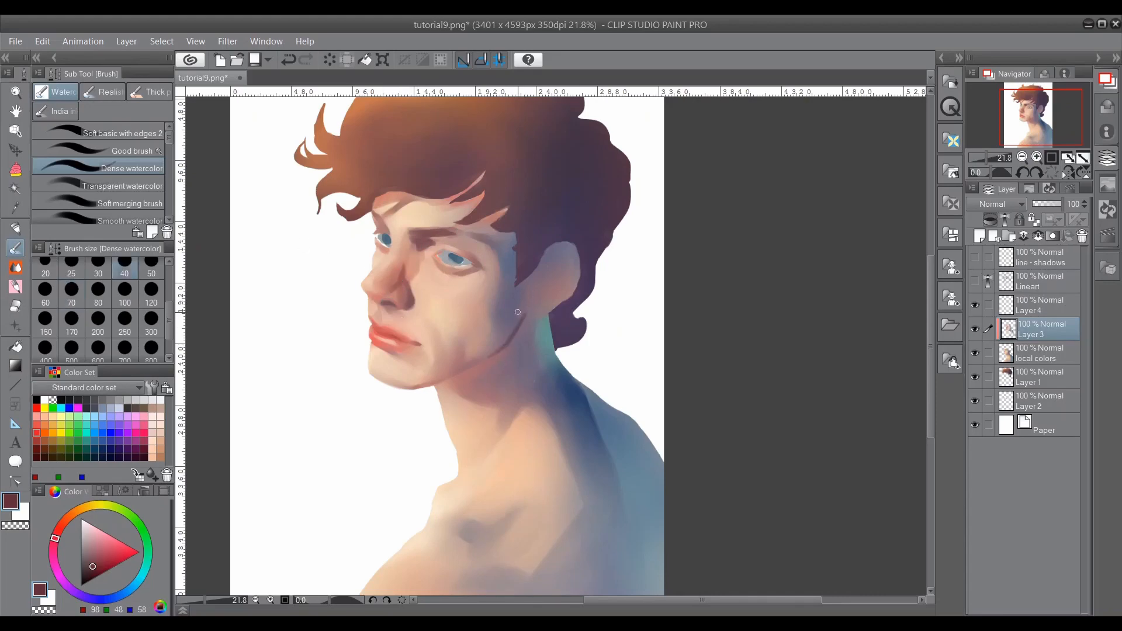
Step: Show the Lineart layer as a guide, paint the ear's inner folds in dark maroon, and hide the line art again
click(975, 281)
alt+click(561, 254)
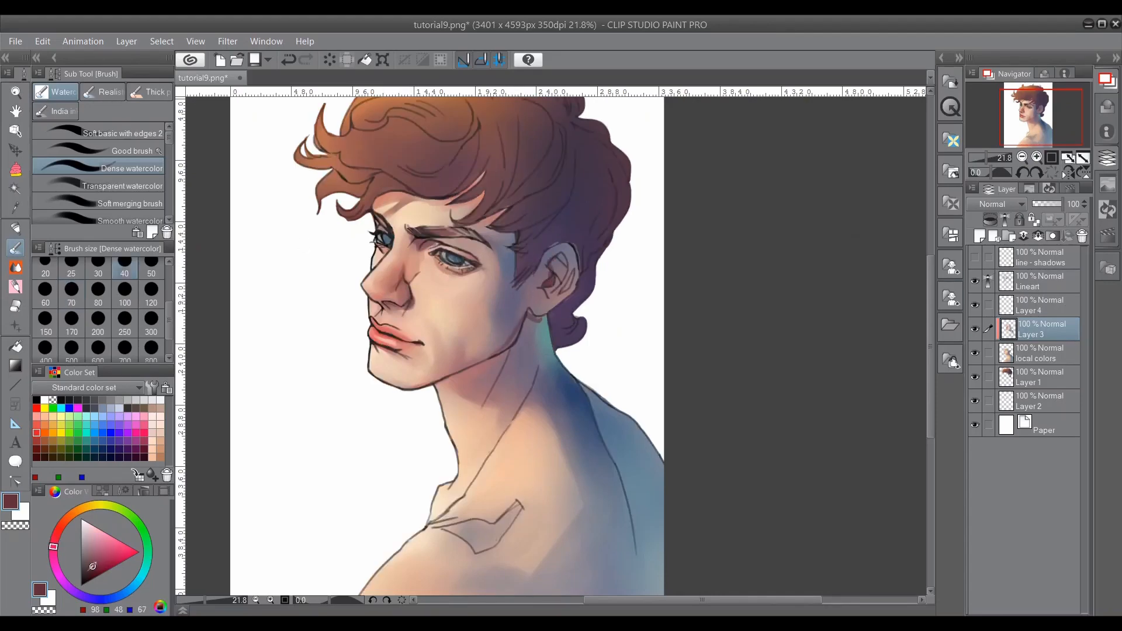
drag(561, 251, 566, 289)
click(975, 281)
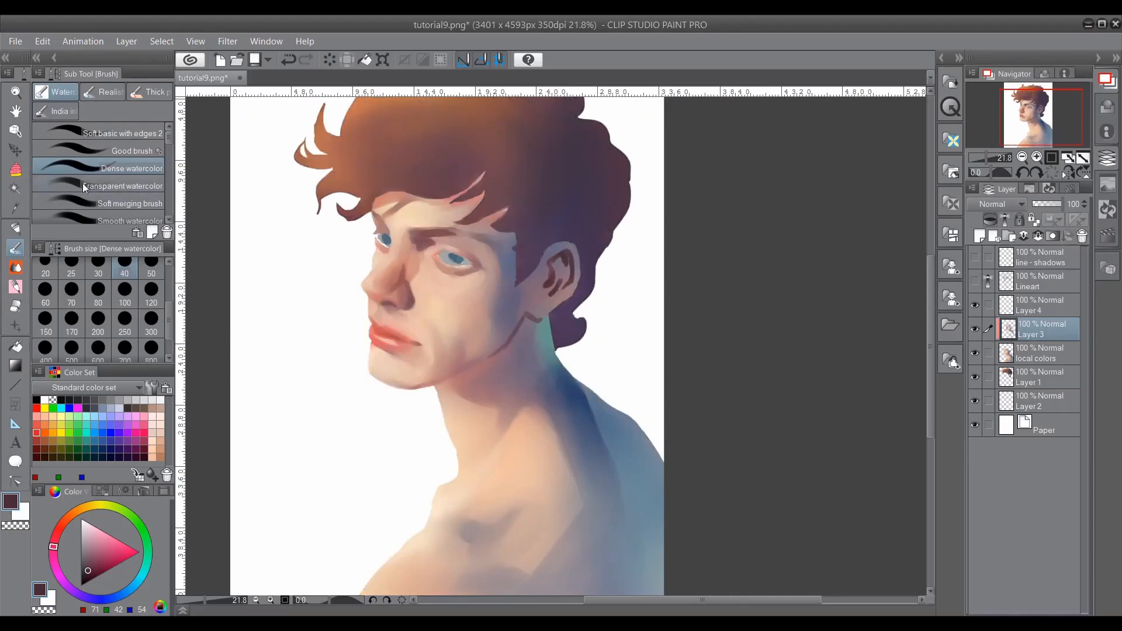
Step: Deepen the shadow beside the nose bridge, and soften the jawline below the ear with Transparent watercolor at size 100
drag(401, 266, 390, 287)
click(109, 185)
click(124, 293)
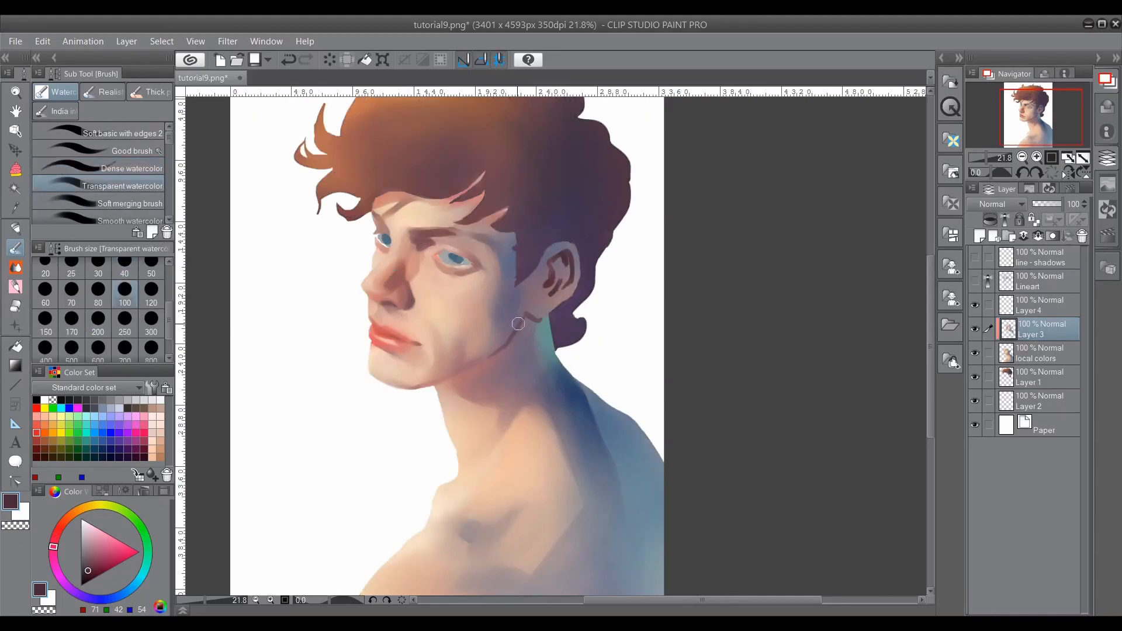
drag(531, 322, 524, 315)
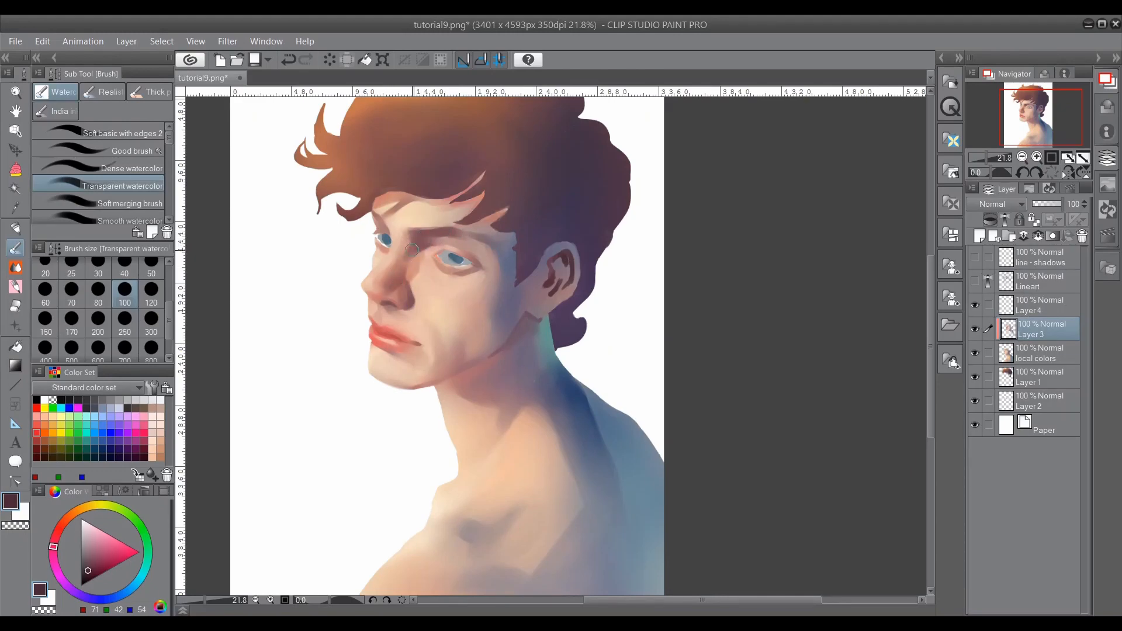
Step: Strengthen the eyebrows with Dense watercolor in dark purple (70, 42, 71) at size 40, and blend them with the Soft merging brush at size 120
click(124, 170)
click(61, 577)
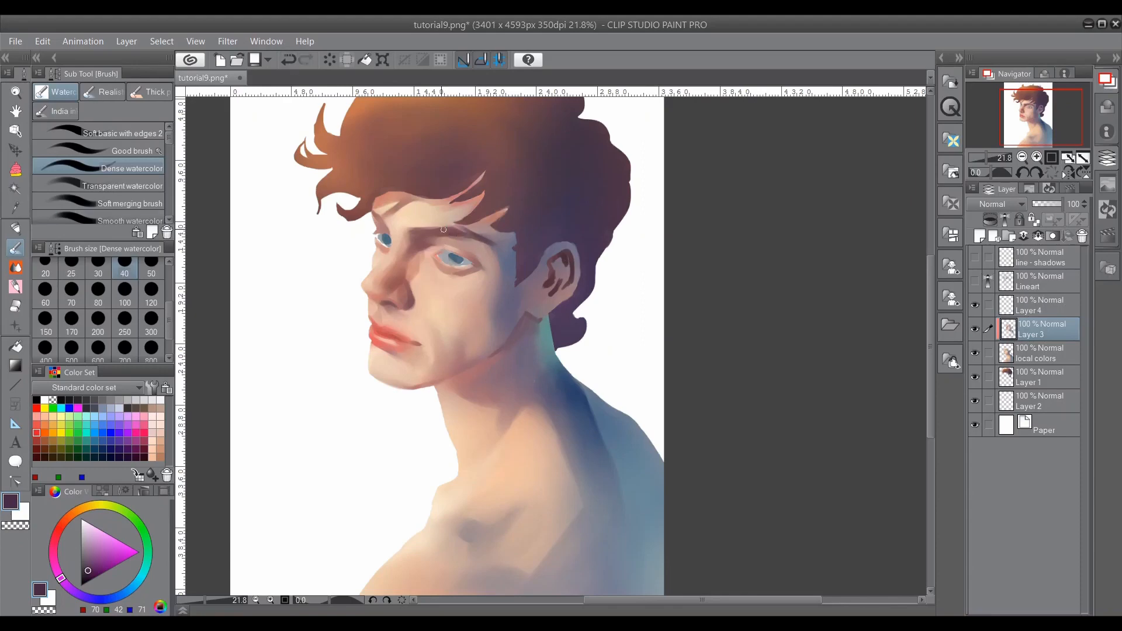
key(period)
key(period)
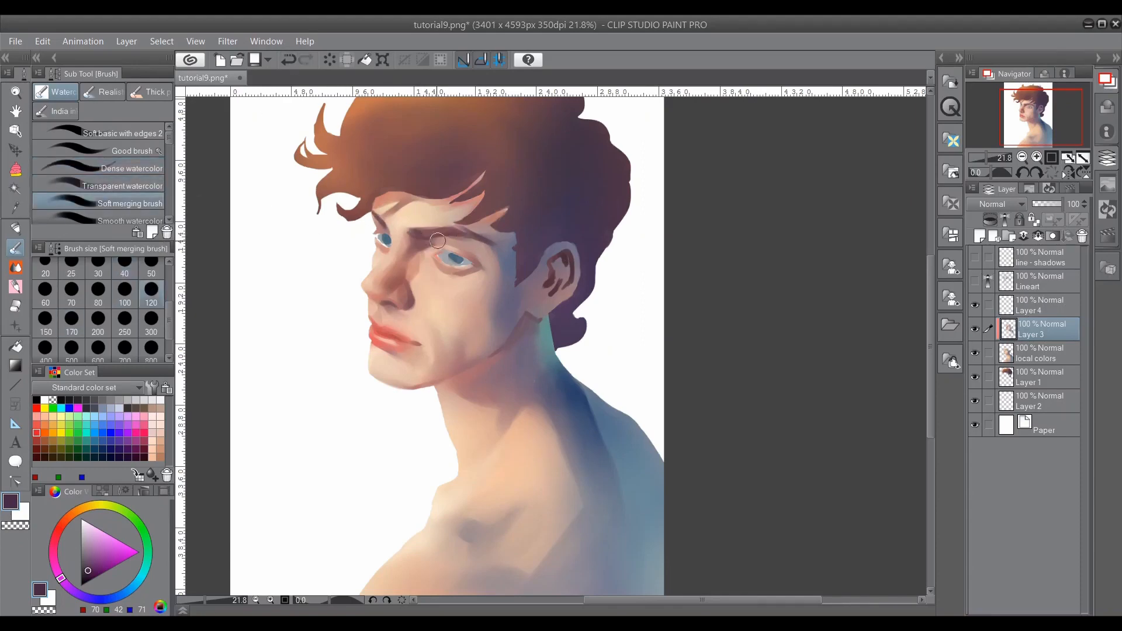
key(comma)
key(comma)
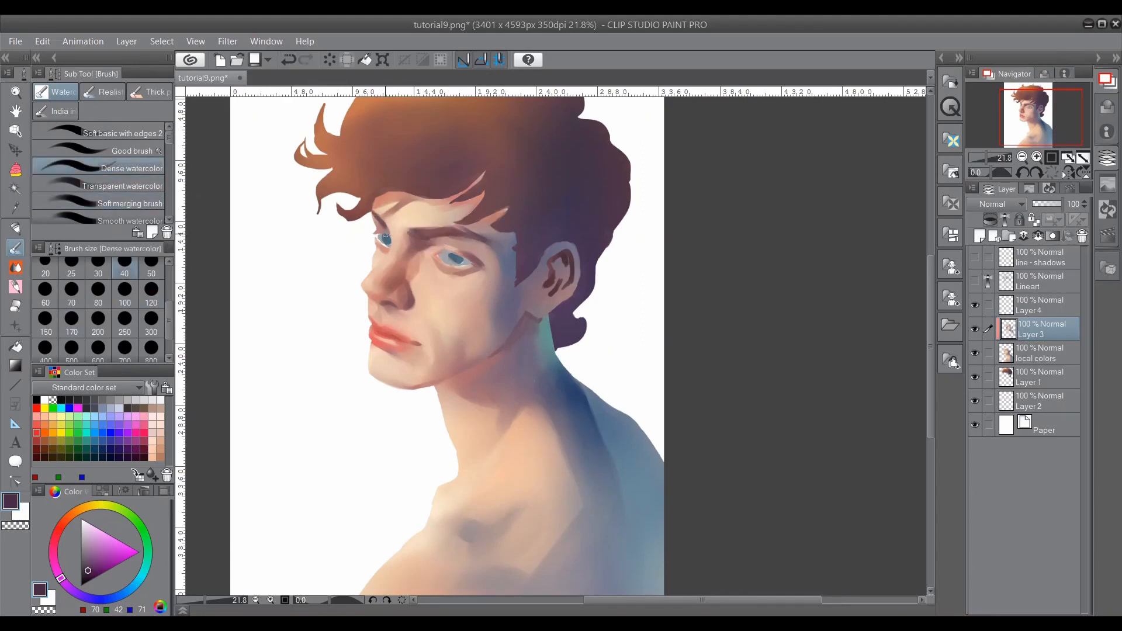
Step: Touch up the nose and jaw with picked reddish tones, and blend the jawline and inner ear with the Soft merging brush at size 120
alt+click(384, 295)
alt+click(384, 302)
alt+click(384, 300)
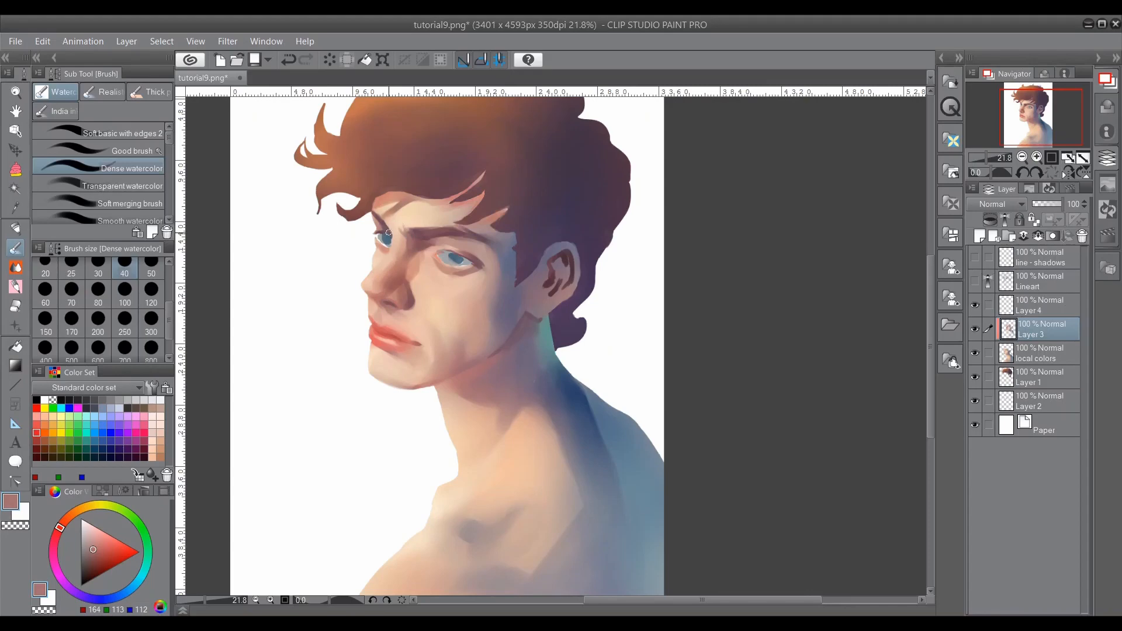
alt+click(474, 363)
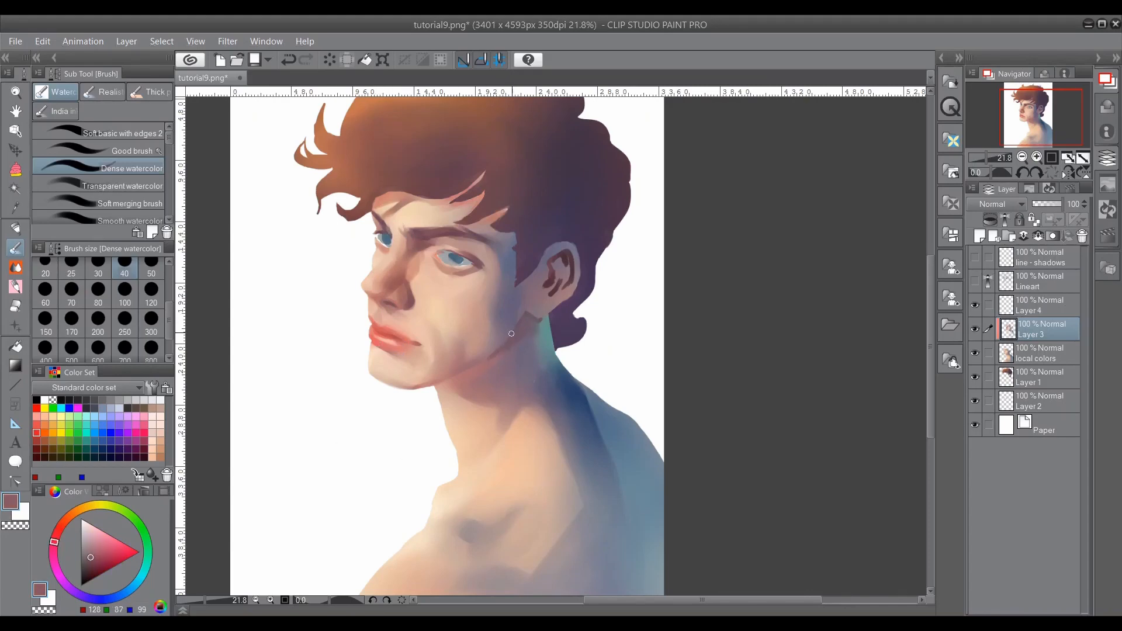
click(111, 198)
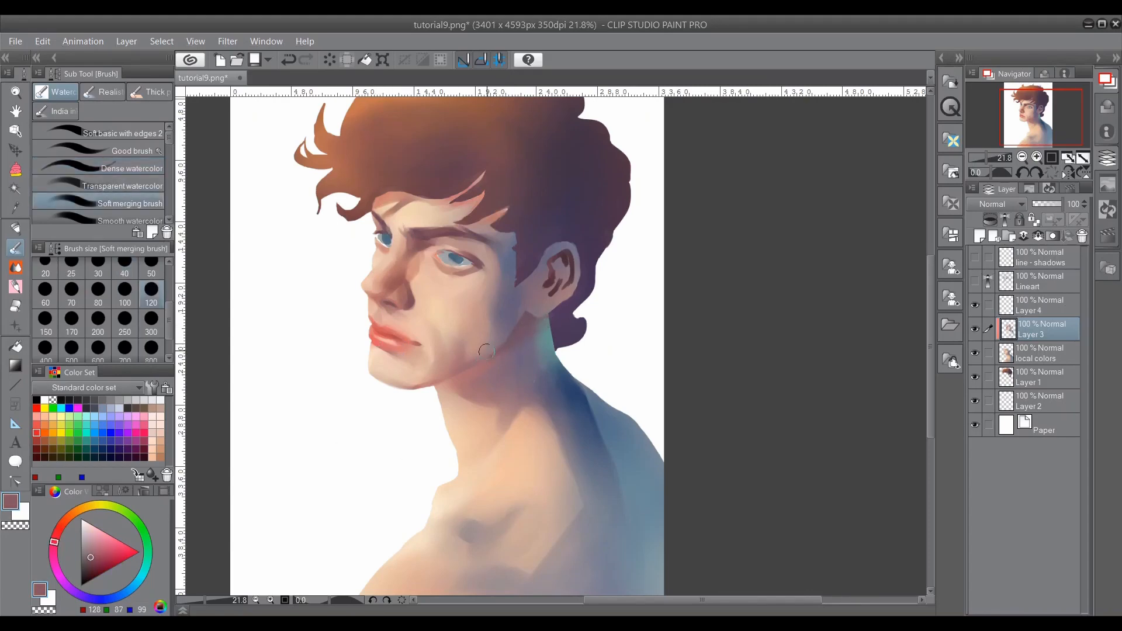
mouse_move(558, 260)
mouse_down()
mouse_move(556, 290)
mouse_move(563, 251)
mouse_move(560, 289)
mouse_move(548, 260)
mouse_up()
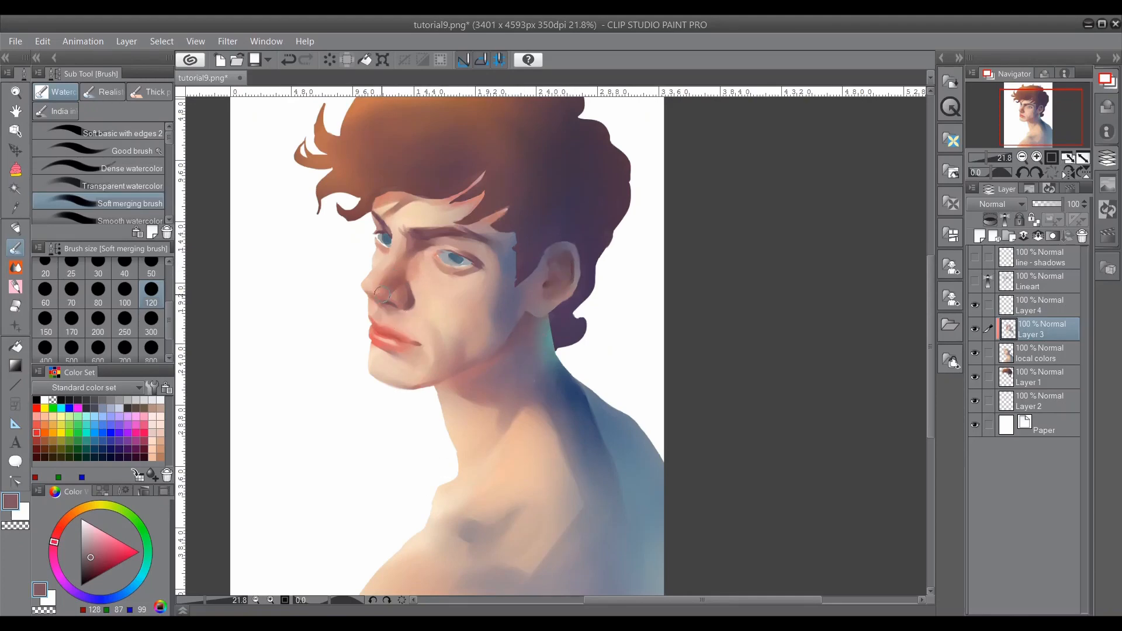
Step: Add a new layer directly above the hair layer (Layer 1) and clip it to that layer
click(1034, 373)
click(982, 236)
click(990, 220)
Step: Lasso-select the shadow shapes between the hair locks, from the fringe to the back of the head, following the visible line art
drag(930, 332, 930, 305)
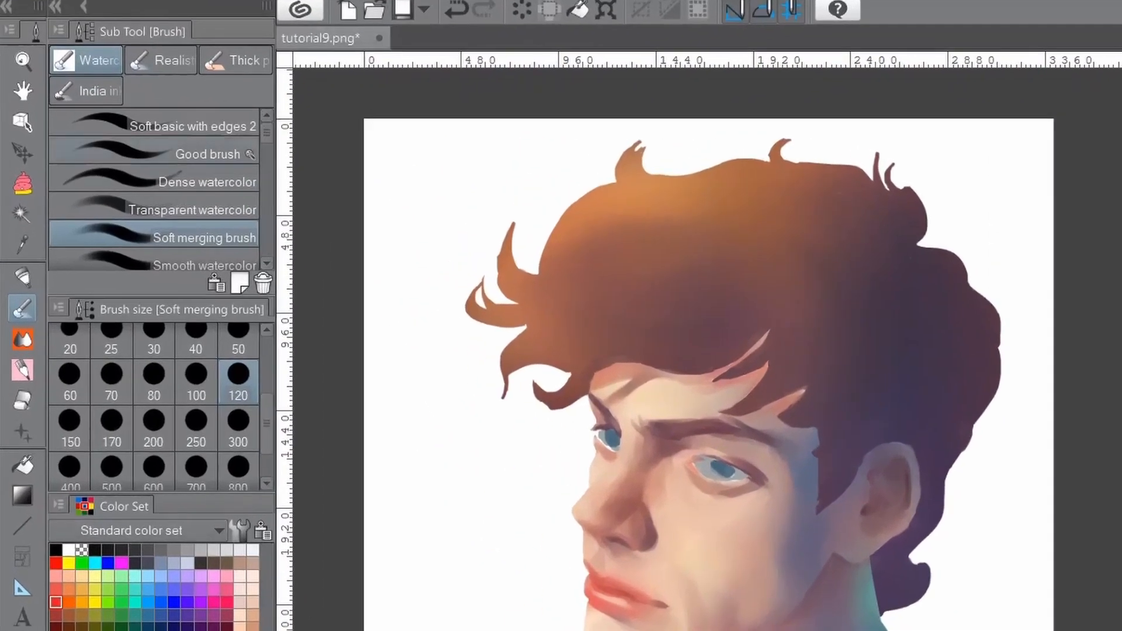
key(m)
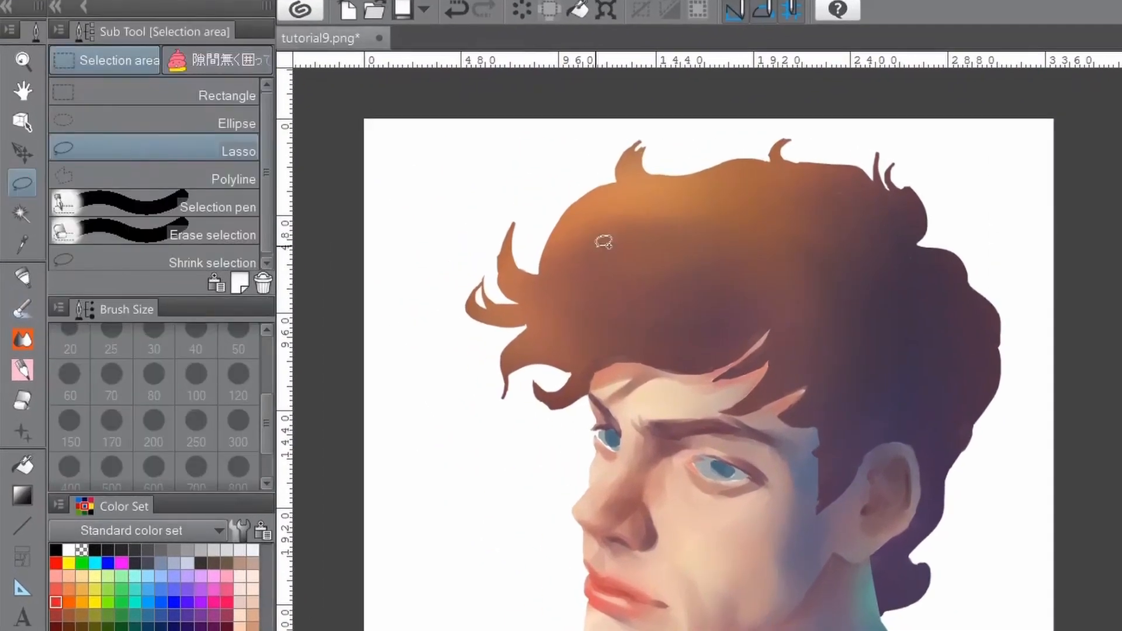
mouse_move(553, 248)
mouse_down()
mouse_move(745, 275)
mouse_move(637, 348)
mouse_move(550, 246)
mouse_up()
mouse_move(821, 235)
mouse_down()
mouse_move(826, 256)
mouse_move(838, 241)
mouse_move(822, 236)
mouse_up()
mouse_move(738, 355)
mouse_down()
mouse_move(783, 251)
mouse_move(742, 325)
mouse_move(902, 333)
mouse_move(960, 259)
mouse_up()
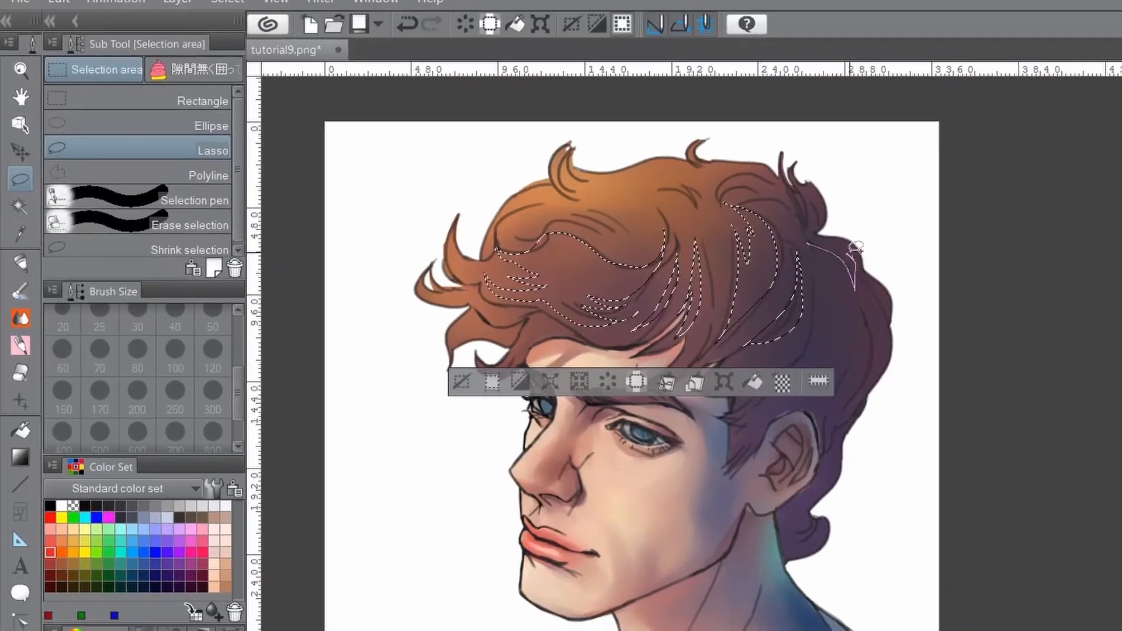
drag(856, 246, 857, 312)
drag(734, 407, 813, 353)
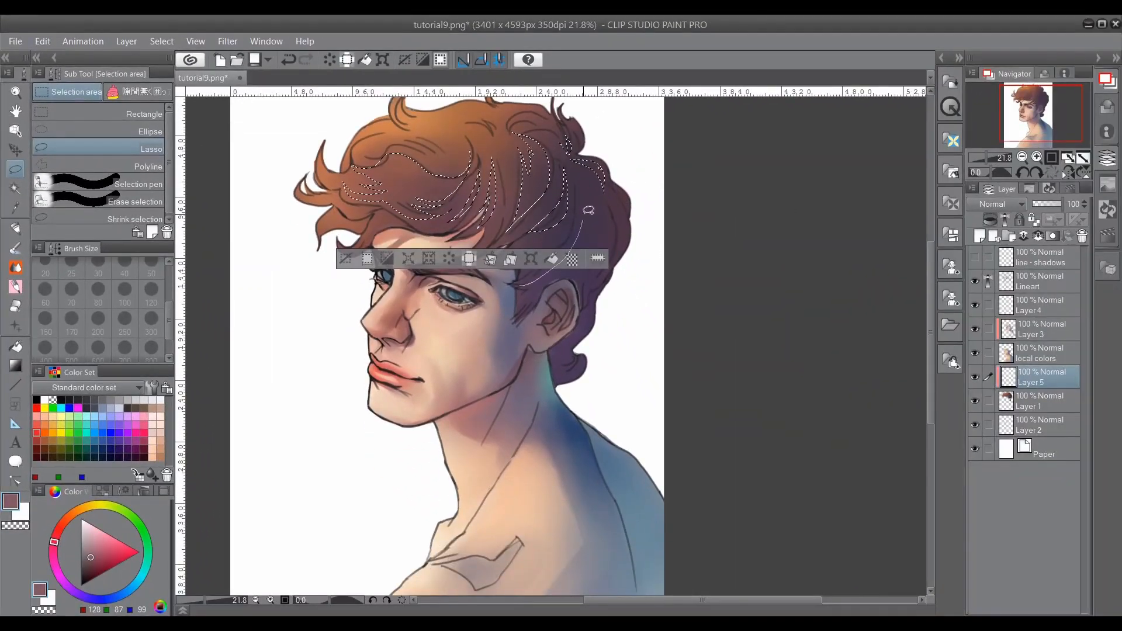
drag(570, 275, 517, 266)
mouse_move(584, 170)
mouse_down()
mouse_move(622, 211)
mouse_move(619, 257)
mouse_move(595, 193)
mouse_up()
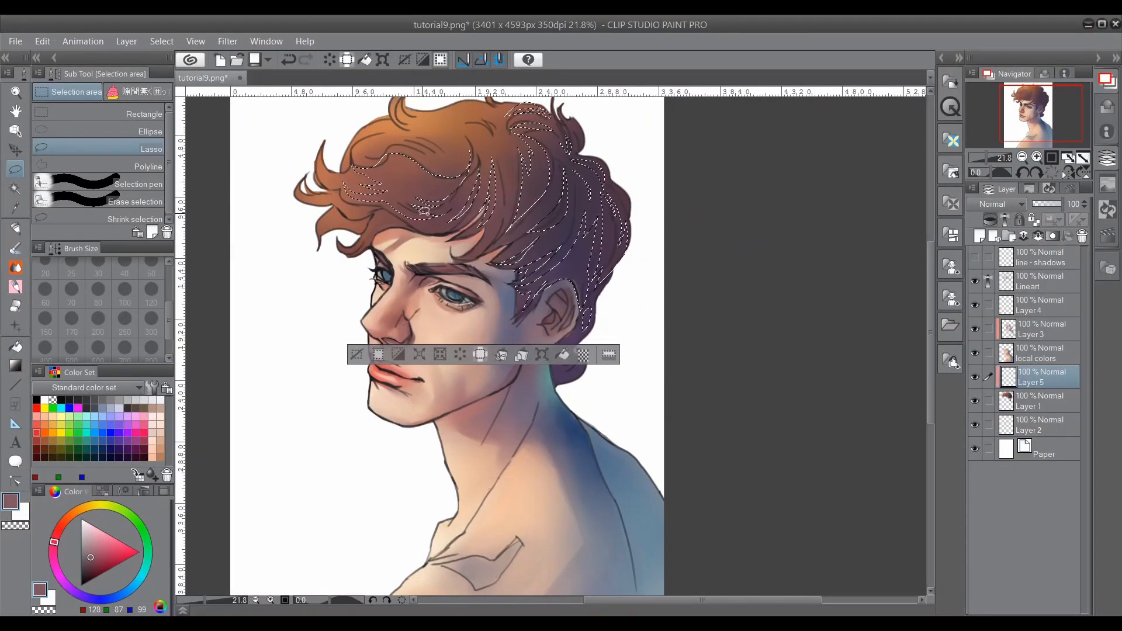
mouse_move(363, 213)
mouse_down()
mouse_move(342, 243)
mouse_move(298, 193)
mouse_move(319, 172)
mouse_up()
drag(319, 169, 354, 191)
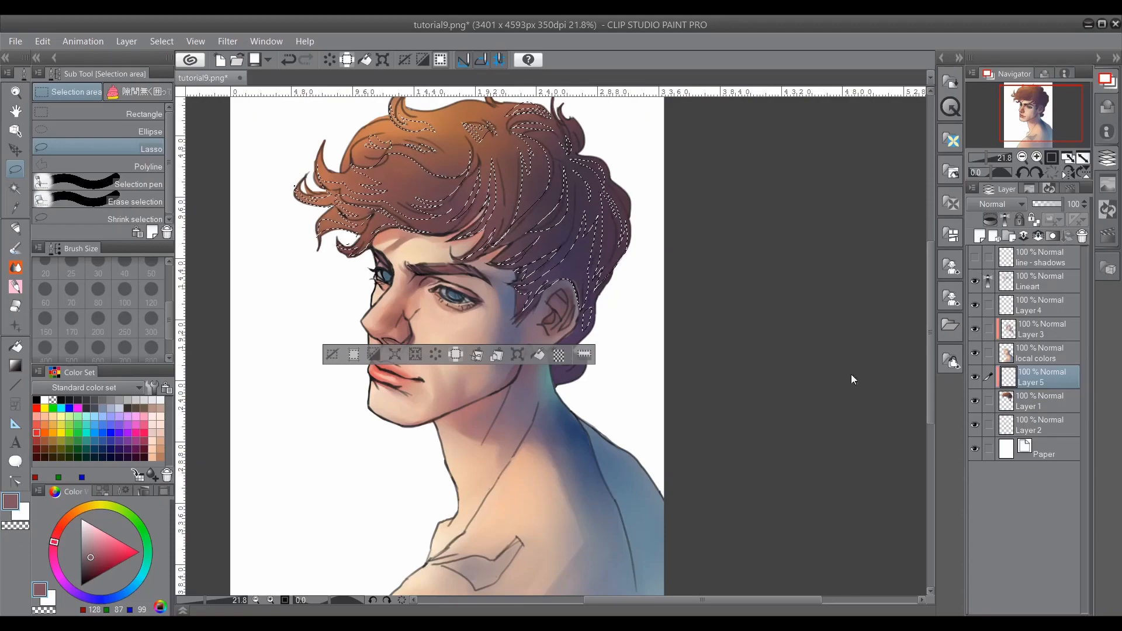
Step: Shade the selected hair shadows with the Soft airbrush in dark purples (45, 30, 62) and (45, 18, 60) plus orange (255, 88, 0), and deselect
click(16, 306)
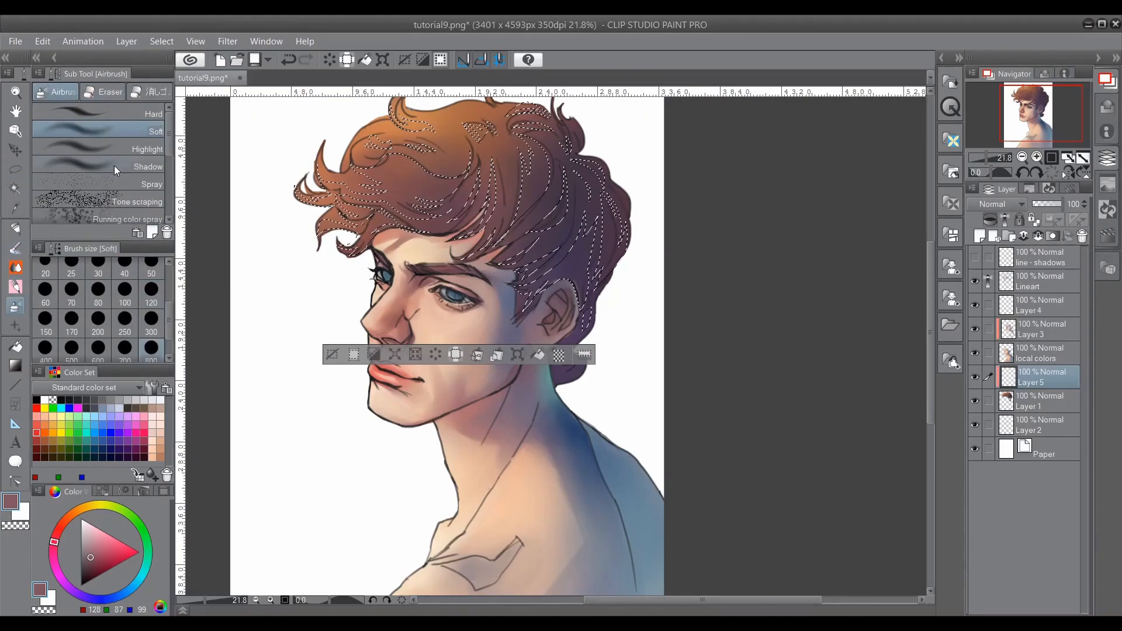
click(136, 449)
drag(380, 187, 409, 198)
mouse_move(55, 568)
mouse_down()
mouse_move(74, 591)
mouse_move(78, 576)
mouse_up()
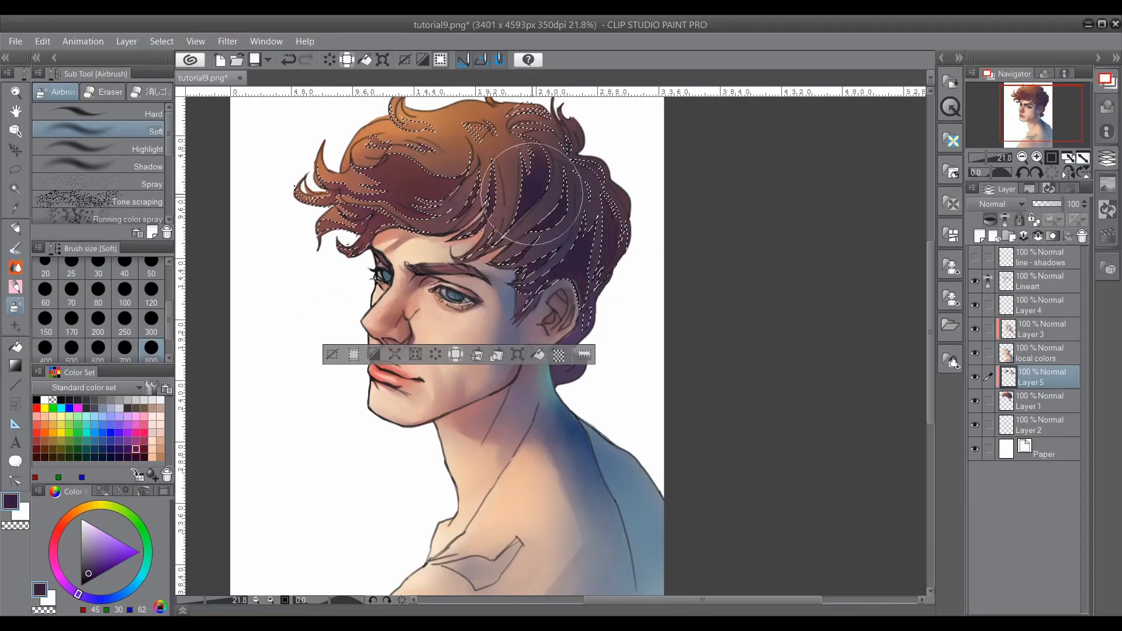
click(44, 432)
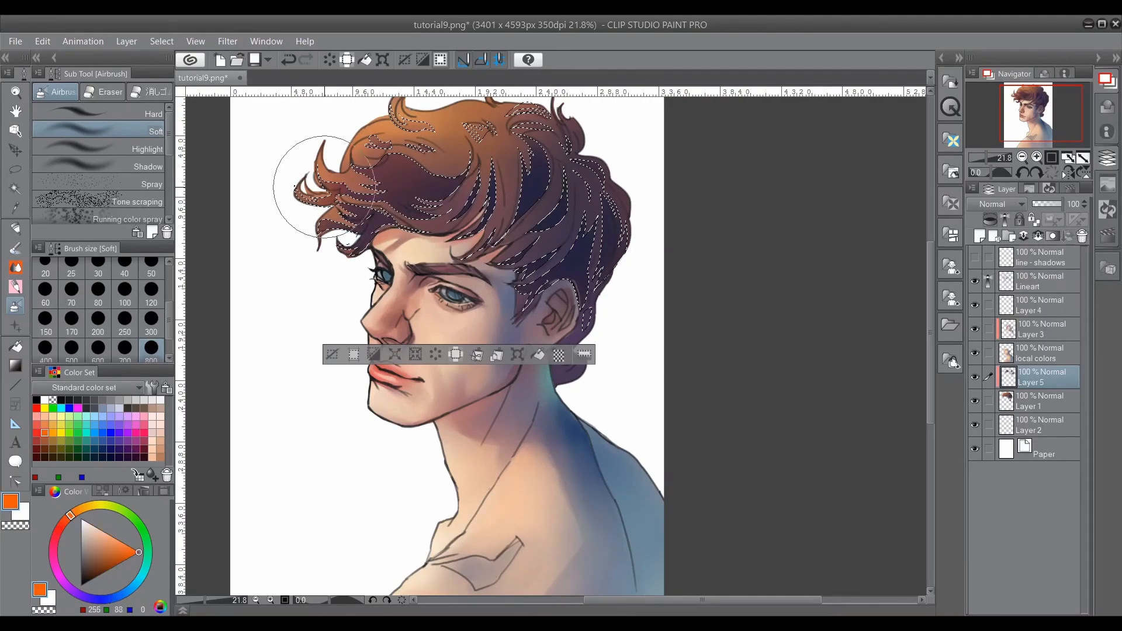
click(127, 449)
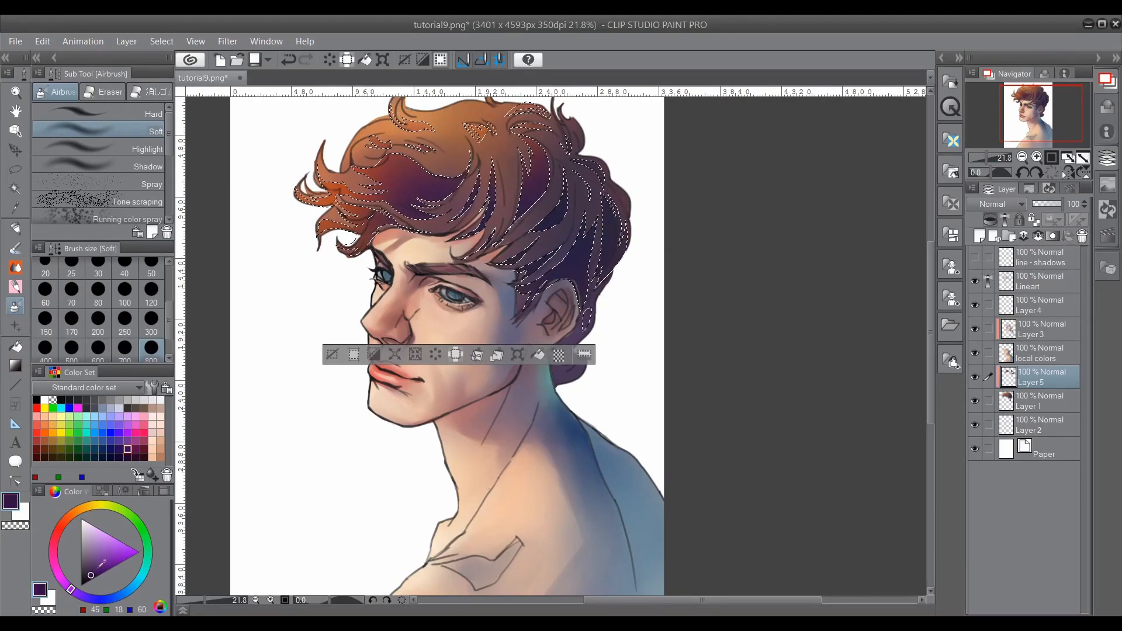
key(ctrl+d)
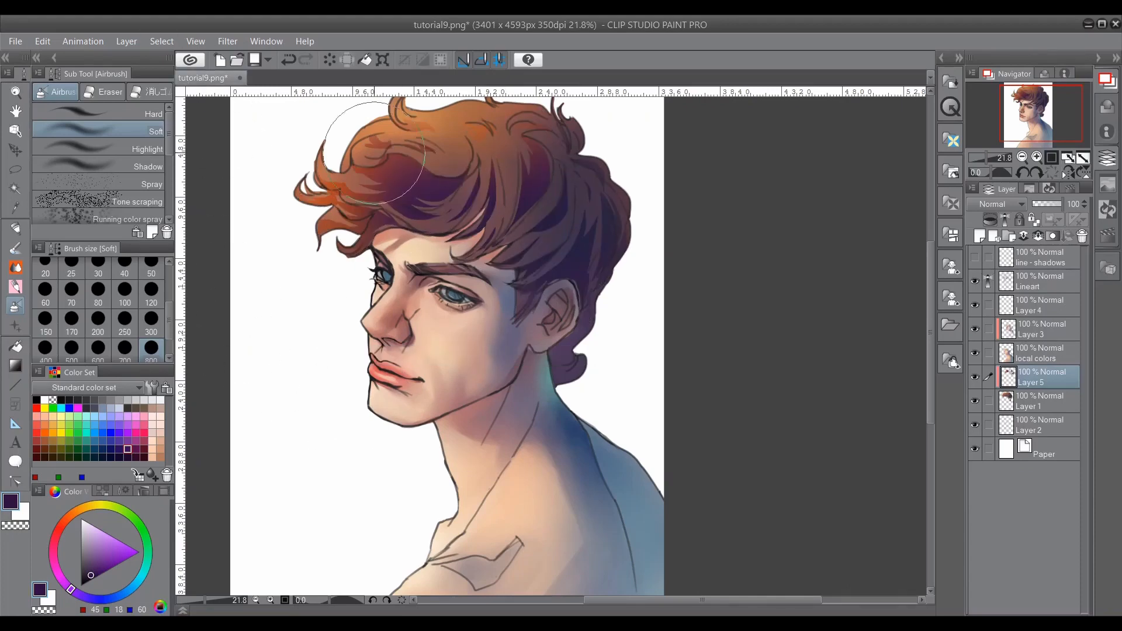
Step: Soften the shadow shapes across the hair using Opaque watercolor at size 120 with dark tones picked from the hair
key(b)
scroll(160, 196, down, 3)
click(128, 188)
alt+click(546, 187)
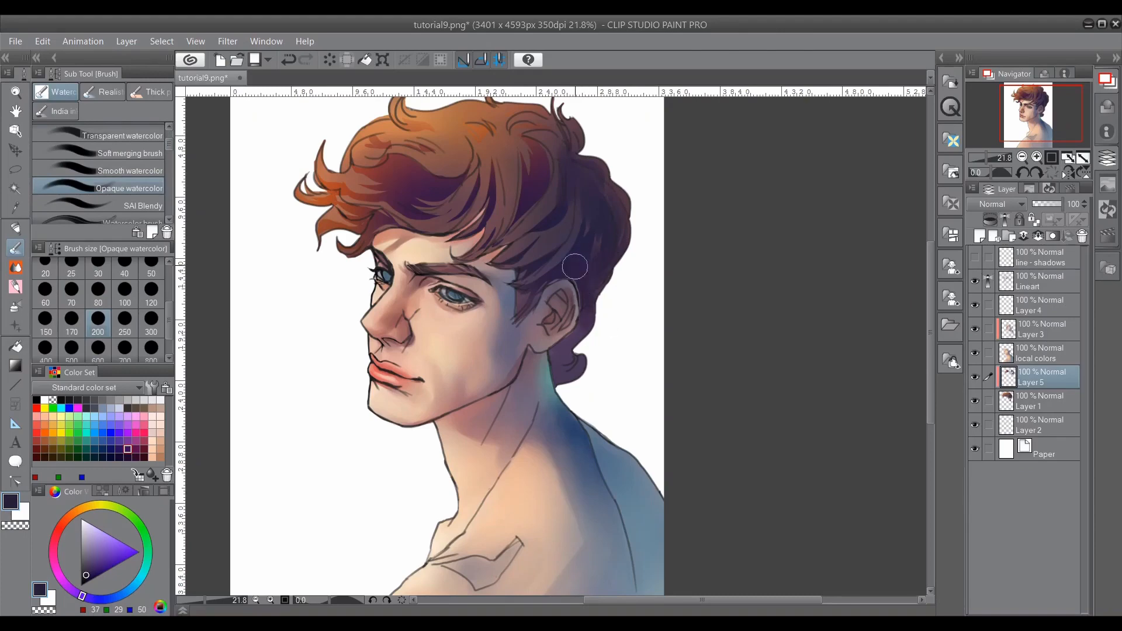
click(162, 283)
drag(458, 224, 440, 216)
alt+click(435, 212)
drag(474, 156, 460, 188)
mouse_move(419, 146)
mouse_down()
mouse_move(460, 171)
mouse_move(470, 149)
mouse_up()
mouse_move(498, 179)
mouse_down()
mouse_move(486, 244)
mouse_move(503, 224)
mouse_up()
drag(522, 129, 441, 140)
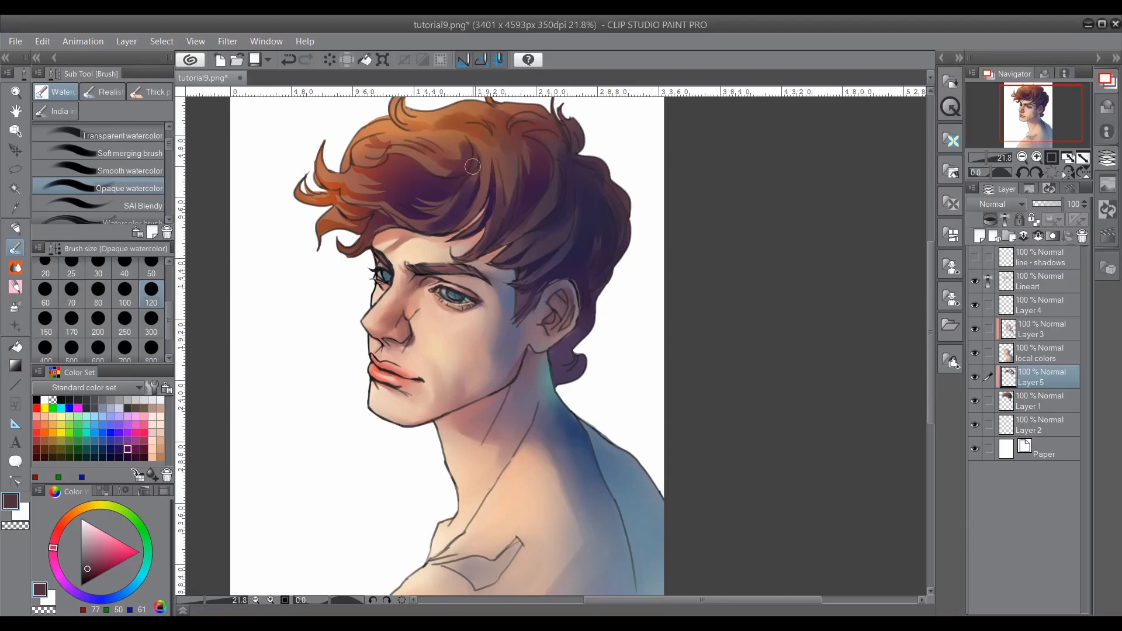
Step: Work warmer tones into the fringe and upper front locks with Opaque watercolor, mixing custom and picked hair colors
click(64, 583)
click(94, 539)
click(94, 552)
mouse_move(568, 215)
mouse_down()
mouse_move(527, 265)
mouse_move(560, 259)
mouse_up()
mouse_move(468, 143)
mouse_down()
mouse_move(446, 165)
mouse_move(455, 226)
mouse_up()
mouse_move(466, 175)
mouse_down()
mouse_move(427, 209)
mouse_move(330, 198)
mouse_move(379, 186)
mouse_up()
click(100, 541)
mouse_move(377, 177)
mouse_down()
mouse_move(421, 183)
mouse_move(417, 221)
mouse_move(352, 189)
mouse_up()
alt+click(352, 192)
alt+click(429, 174)
drag(446, 171, 412, 157)
mouse_move(403, 167)
mouse_down()
mouse_move(372, 159)
mouse_move(447, 136)
mouse_move(414, 121)
mouse_up()
Step: Paint over the whole hair mass with Opaque watercolor at size 250 in picked reddish-brown tones to merge the shadow shapes
alt+click(491, 199)
click(125, 319)
mouse_move(453, 209)
mouse_down()
mouse_move(374, 213)
mouse_move(390, 175)
mouse_up()
mouse_move(553, 227)
mouse_down()
mouse_move(511, 198)
mouse_move(512, 156)
mouse_up()
drag(472, 249, 500, 184)
drag(393, 140, 401, 128)
drag(563, 199, 604, 202)
drag(529, 262, 549, 269)
drag(399, 194, 377, 169)
drag(551, 142, 523, 112)
drag(522, 112, 490, 110)
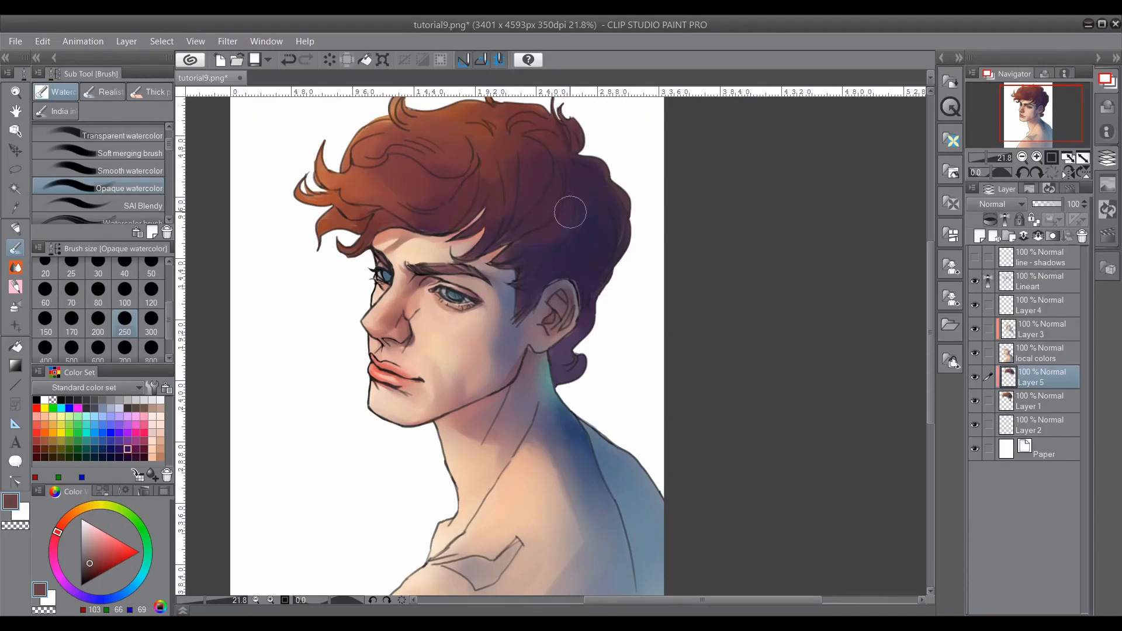
Step: Hide the line art and touch up the fringe tips with a dark tone picked from the hair
click(974, 281)
alt+click(496, 234)
drag(340, 228, 360, 242)
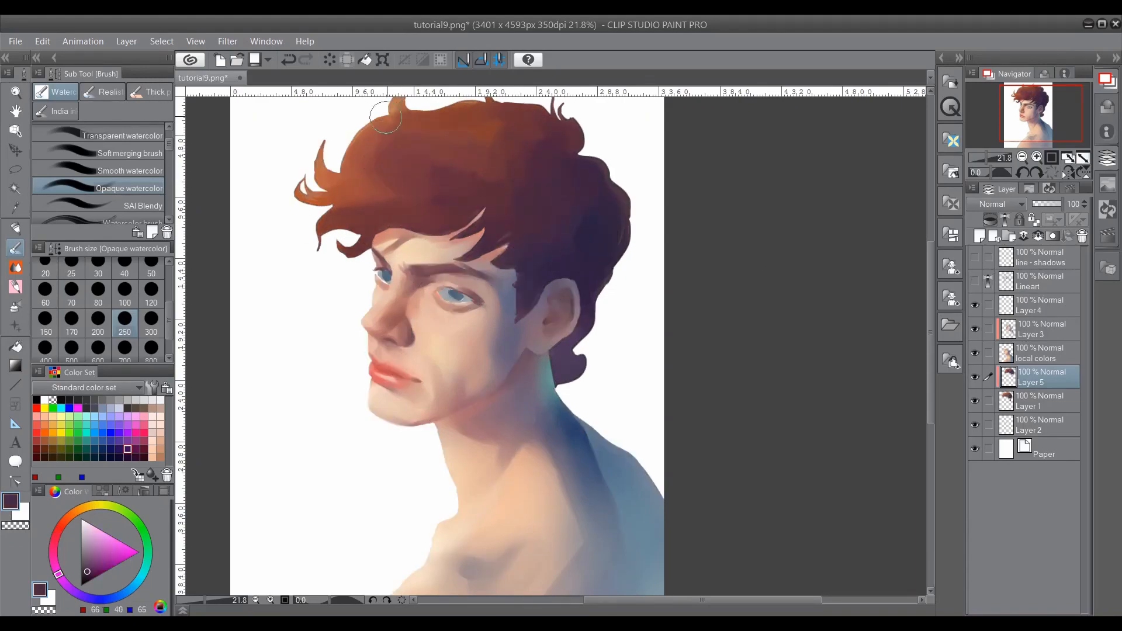
click(73, 517)
click(98, 543)
Step: Show the line art again and paint light warm strands on the crown and fringe with Dense watercolor at size 80
click(104, 171)
click(169, 133)
click(117, 168)
alt+click(386, 120)
click(975, 281)
click(78, 510)
click(102, 534)
click(98, 290)
mouse_move(350, 149)
mouse_down()
mouse_move(323, 190)
mouse_move(351, 161)
mouse_move(433, 144)
mouse_up()
drag(392, 99, 403, 120)
drag(351, 225, 458, 187)
Step: Add light orange (242, 197, 122) highlight strands along the fringe, crown and side locks with Dense watercolor
click(99, 531)
click(81, 508)
drag(374, 204, 417, 223)
click(108, 538)
drag(333, 199, 447, 170)
mouse_move(357, 158)
mouse_down()
mouse_move(441, 132)
mouse_move(450, 161)
mouse_up()
drag(499, 198, 459, 259)
drag(532, 198, 499, 262)
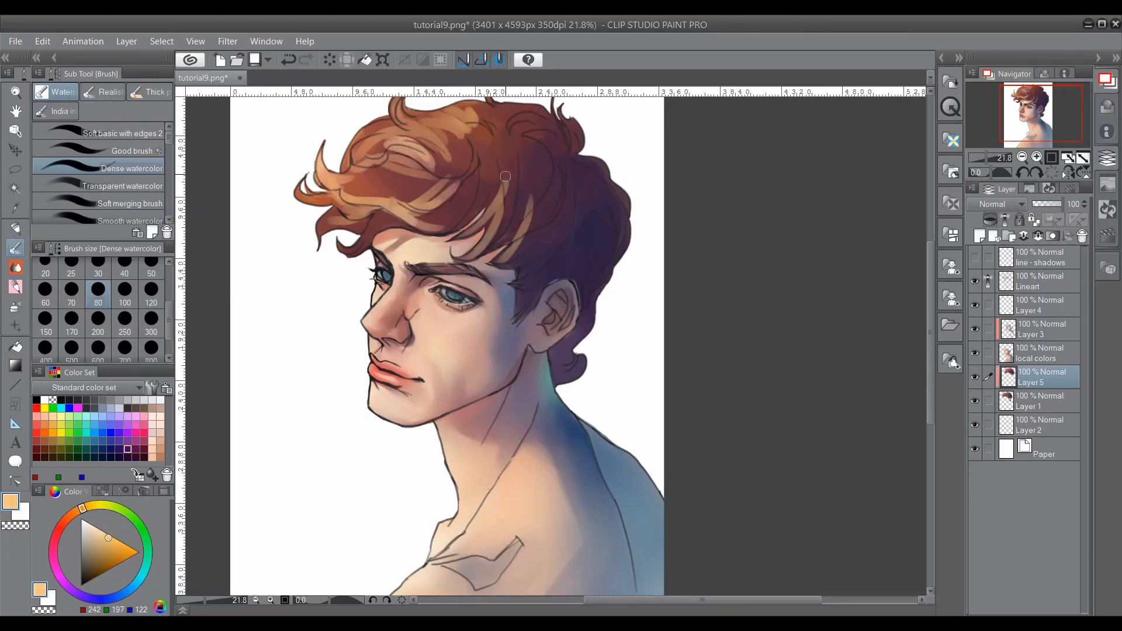
Step: Blend the highlight strands into the hair with the Soft merging brush at size 120, hiding the line art to refine the fringe
click(117, 202)
mouse_move(374, 172)
mouse_down()
mouse_move(412, 137)
mouse_move(467, 117)
mouse_up()
drag(363, 146, 403, 116)
mouse_move(468, 181)
mouse_down()
mouse_move(344, 204)
mouse_move(445, 199)
mouse_move(339, 218)
mouse_up()
drag(502, 216, 488, 243)
drag(497, 169, 514, 269)
drag(484, 135, 468, 193)
mouse_move(465, 120)
mouse_down()
mouse_move(412, 192)
mouse_move(490, 243)
mouse_up()
mouse_move(427, 225)
mouse_down()
mouse_move(368, 181)
mouse_move(379, 164)
mouse_move(456, 168)
mouse_up()
click(975, 282)
mouse_move(409, 198)
mouse_down()
mouse_move(327, 175)
mouse_move(350, 219)
mouse_up()
drag(462, 176, 489, 258)
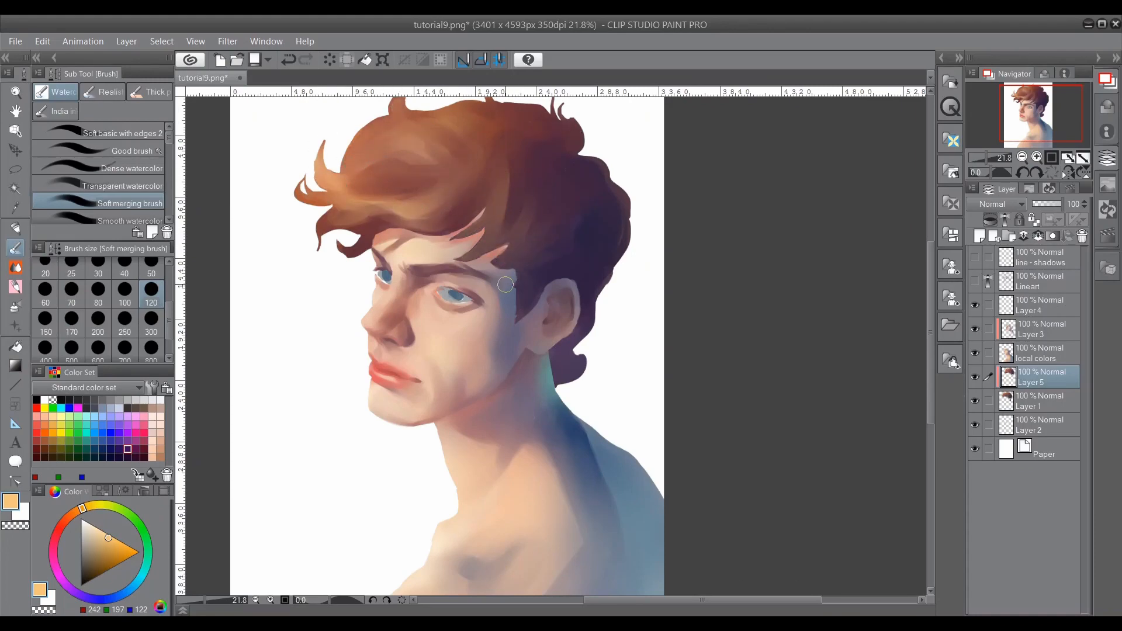
Step: With the line art shown, paint more light orange (242, 197, 122) strands on the back, crown and fringe using Dense watercolor at size 80
click(132, 168)
click(975, 281)
drag(570, 195, 526, 257)
mouse_move(561, 167)
mouse_down()
mouse_move(520, 260)
mouse_move(617, 254)
mouse_up()
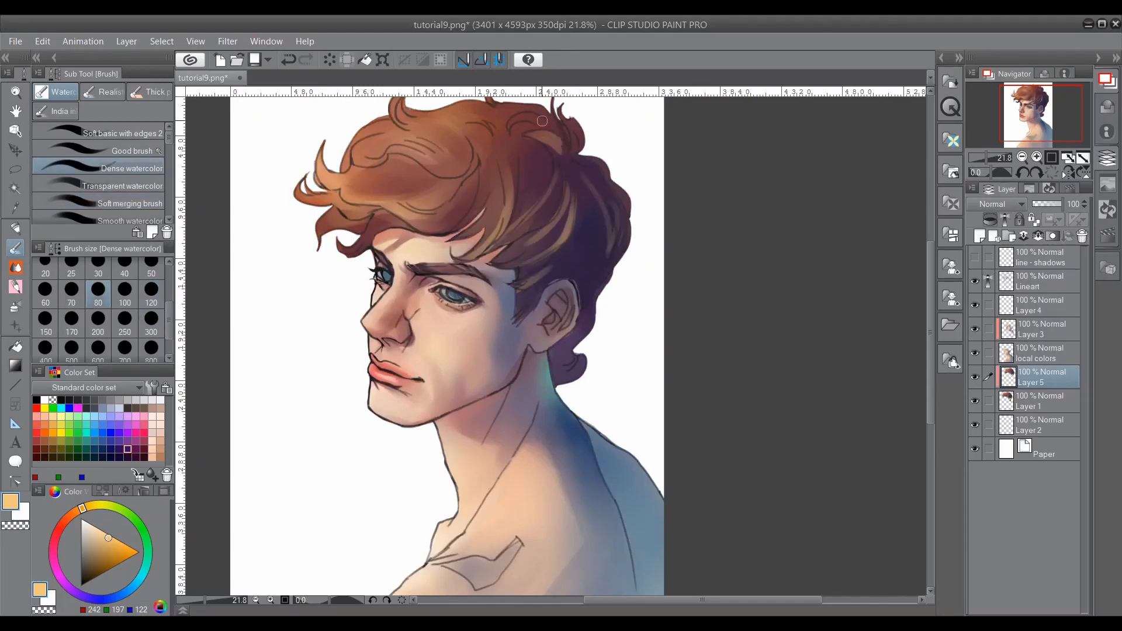
drag(491, 146, 444, 231)
drag(473, 184, 374, 213)
drag(468, 143, 374, 169)
mouse_move(503, 111)
mouse_down()
mouse_move(403, 137)
mouse_move(461, 158)
mouse_up()
Step: Hide the line art and soften the new strands over the fringe and side locks with Transparent watercolor at size 100
click(975, 281)
click(106, 181)
mouse_move(579, 181)
mouse_down()
mouse_move(558, 257)
mouse_move(541, 243)
mouse_move(473, 256)
mouse_up()
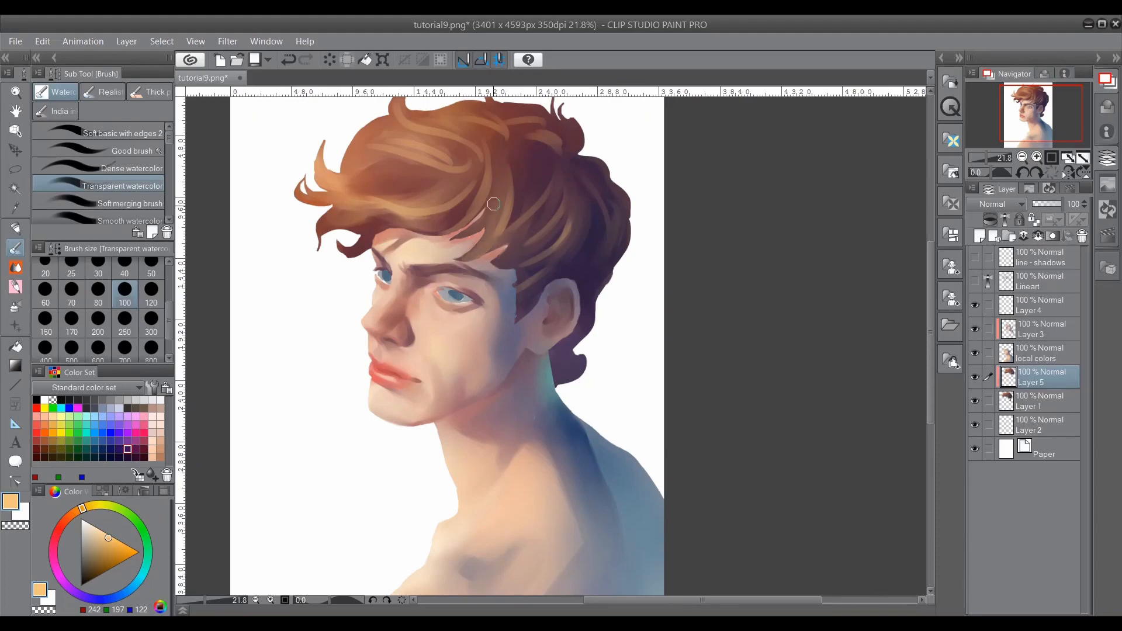
mouse_move(491, 144)
mouse_down()
mouse_move(444, 164)
mouse_move(403, 222)
mouse_up()
drag(552, 176, 503, 234)
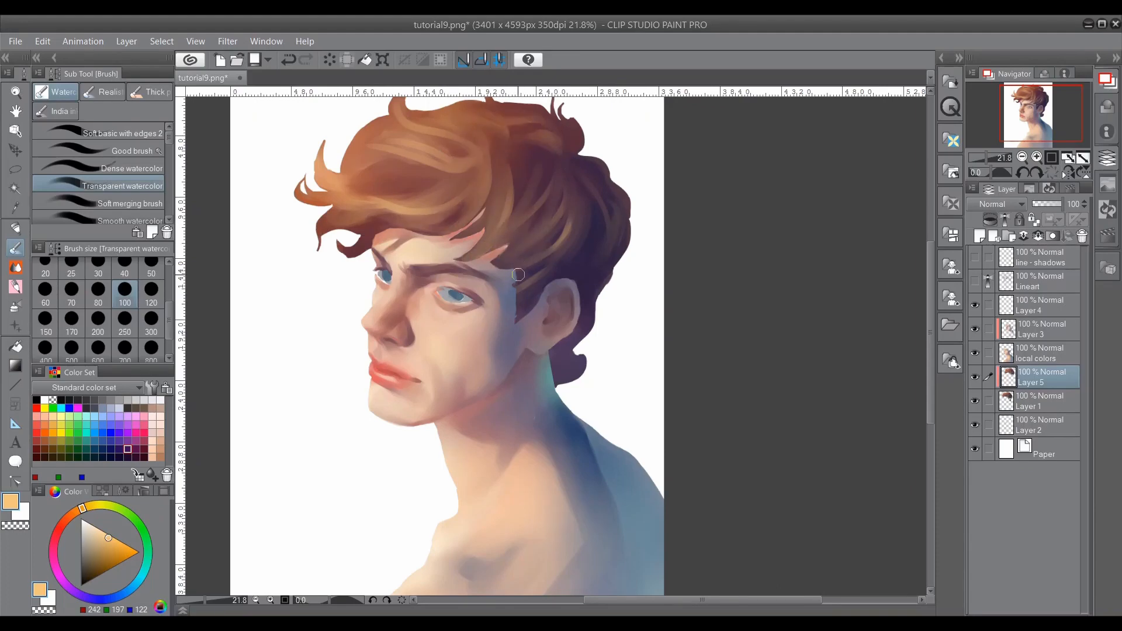
Step: Smooth the larger hair areas from the crown to the back of the head with Transparent watercolor at size 200
click(99, 318)
mouse_move(579, 175)
mouse_down()
mouse_move(544, 223)
mouse_move(573, 240)
mouse_up()
drag(503, 131, 415, 175)
drag(529, 205, 570, 232)
drag(432, 153, 362, 226)
drag(509, 160, 403, 155)
drag(602, 275, 604, 198)
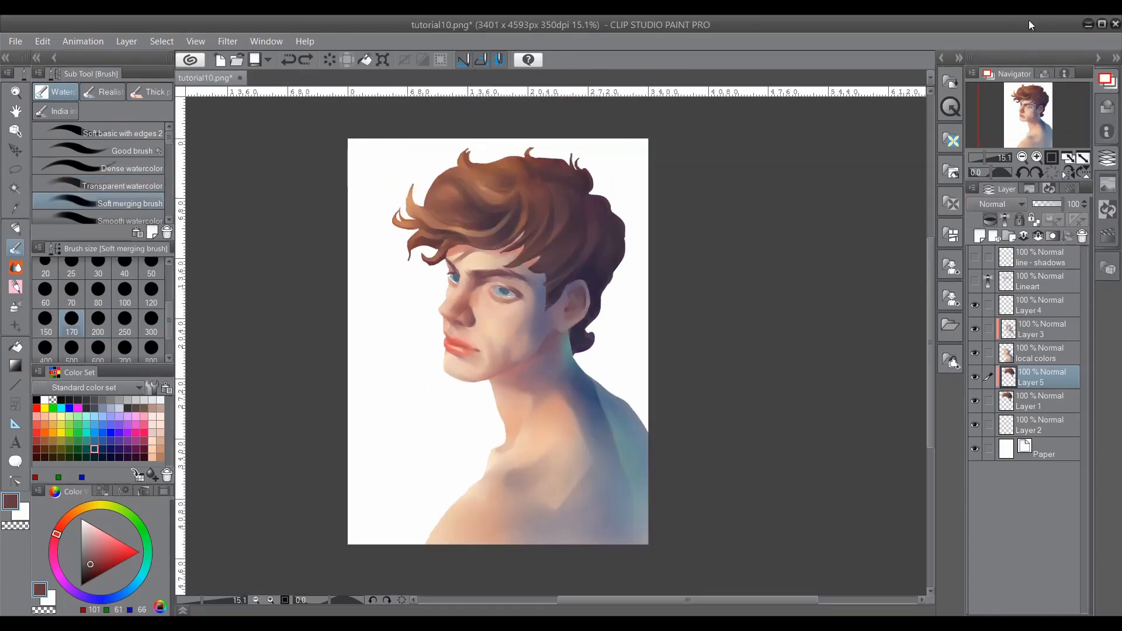
Step: Merge the hair and skin shading into their base layers, add a clipped layer above the skin, and show the line art
drag(1040, 377, 1039, 348)
key(ctrl+e)
click(995, 236)
scroll(481, 276, up, 5)
click(975, 282)
scroll(712, 345, down, 3)
scroll(757, 368, up, 3)
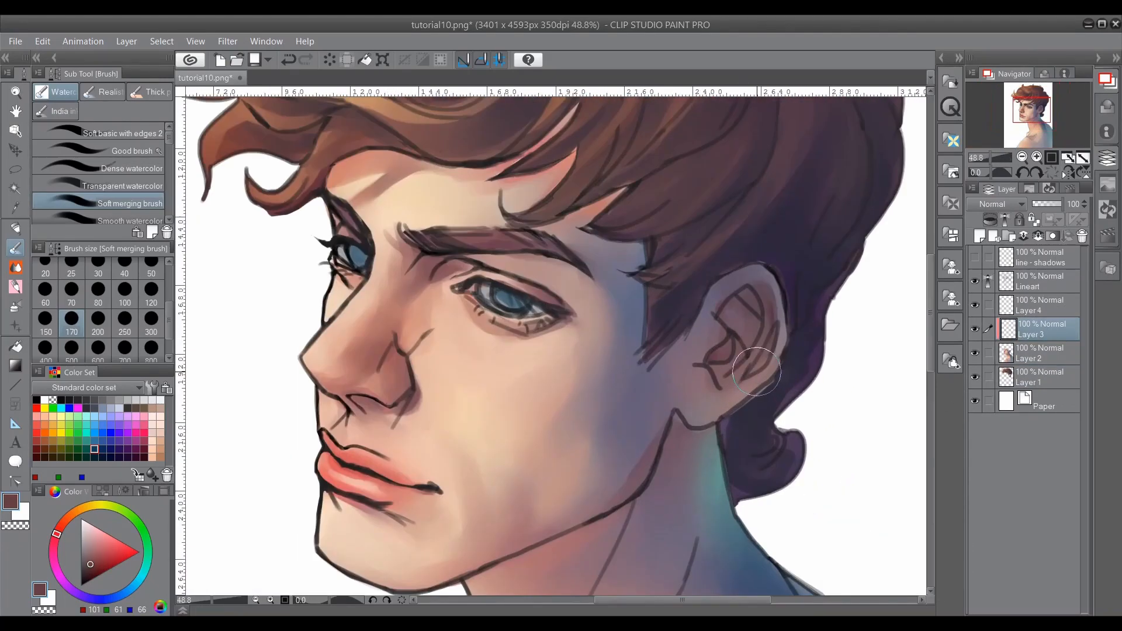
Step: On the skin layer (Layer 2), define the nostrils with Dense watercolor at size 30 using picked reddish tones and dark red (130, 33, 36)
click(1040, 354)
click(115, 170)
alt+click(341, 388)
alt+click(362, 393)
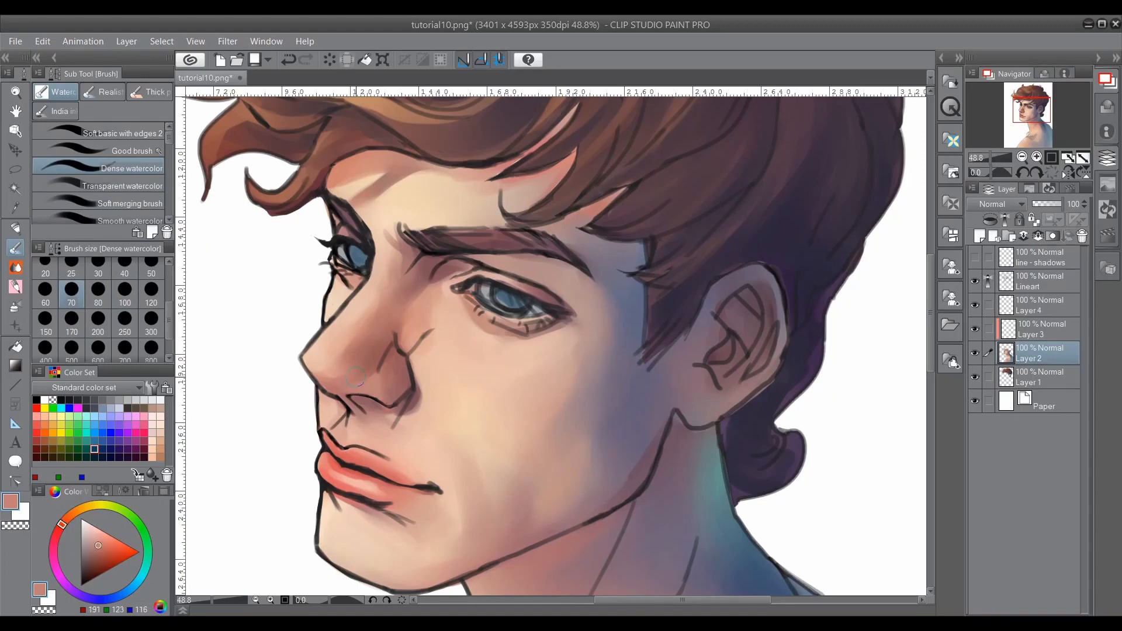
alt+click(358, 396)
click(92, 564)
click(98, 270)
alt+click(400, 409)
alt+click(399, 405)
click(89, 572)
alt+click(359, 403)
click(104, 563)
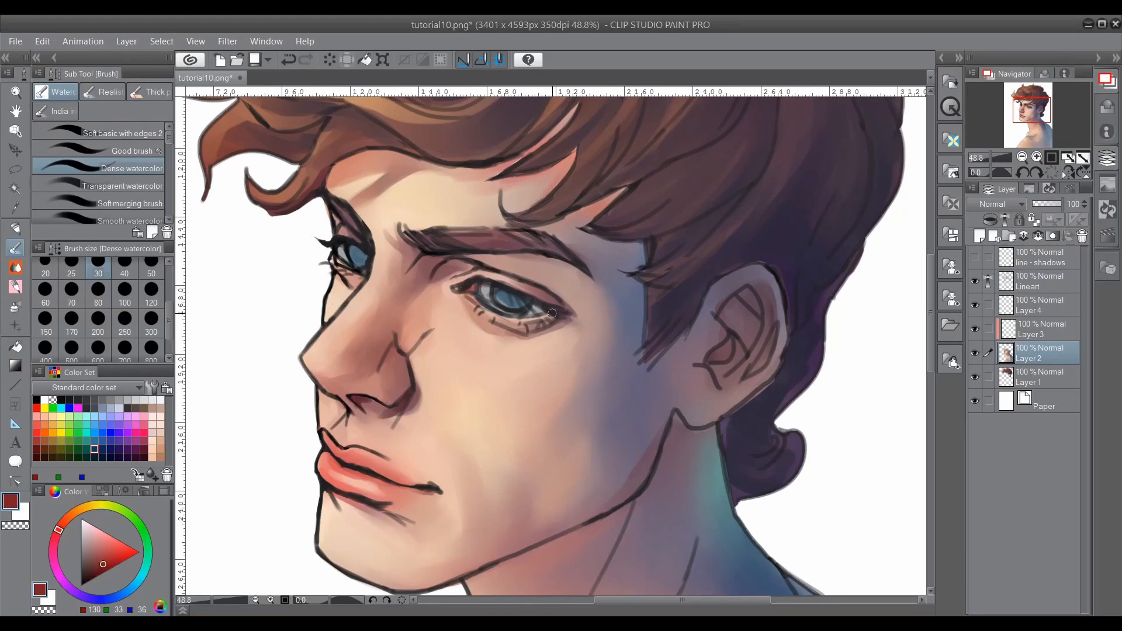
Step: Refine the eyes with a near-white (221, 221, 221), picked eye tones and dark crimson (89, 13, 41) using Dense watercolor
alt+click(487, 290)
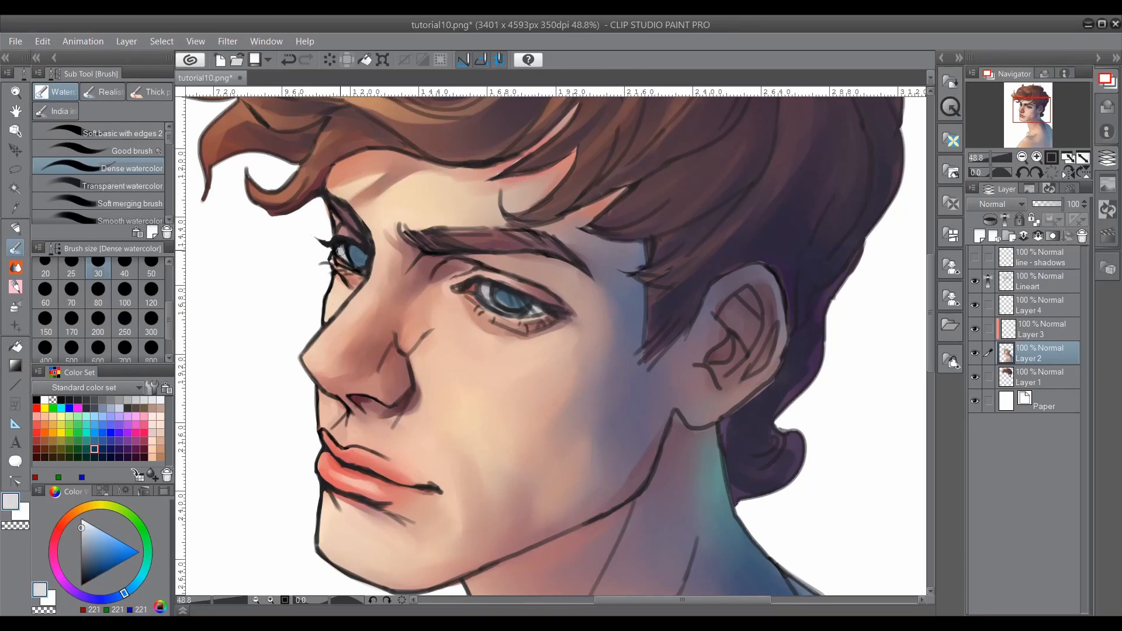
alt+click(346, 247)
drag(493, 296, 502, 311)
click(143, 450)
key([)
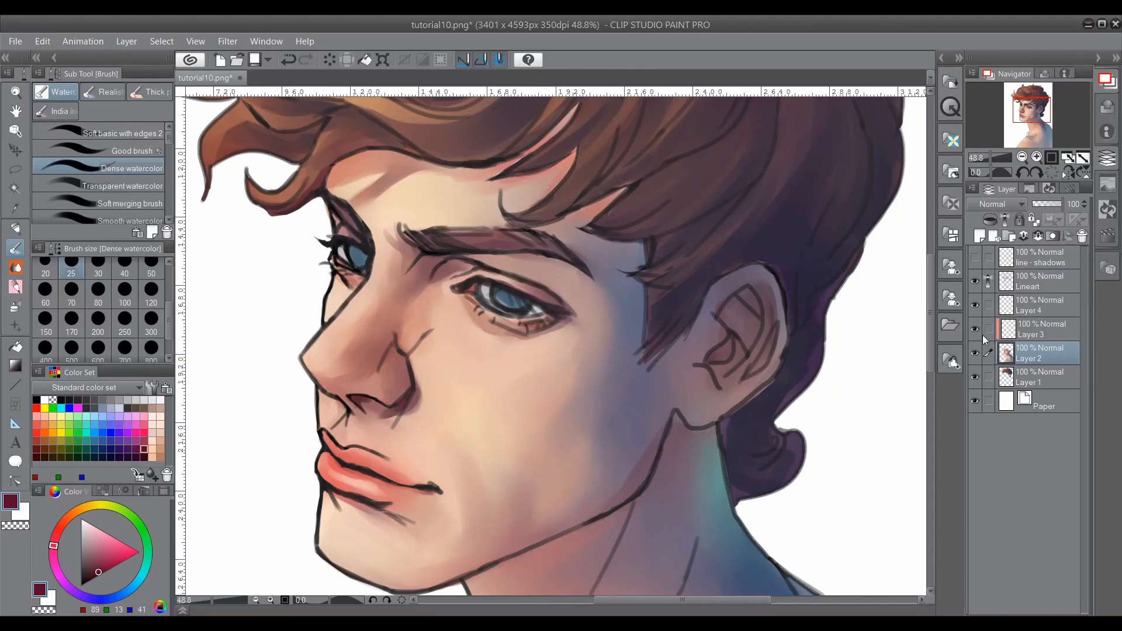
Step: Hide the line art, retouch the eye and nostril with picked tones, and blend the nostril edges with a reduced Soft merging brush
click(975, 281)
alt+click(333, 235)
alt+click(358, 402)
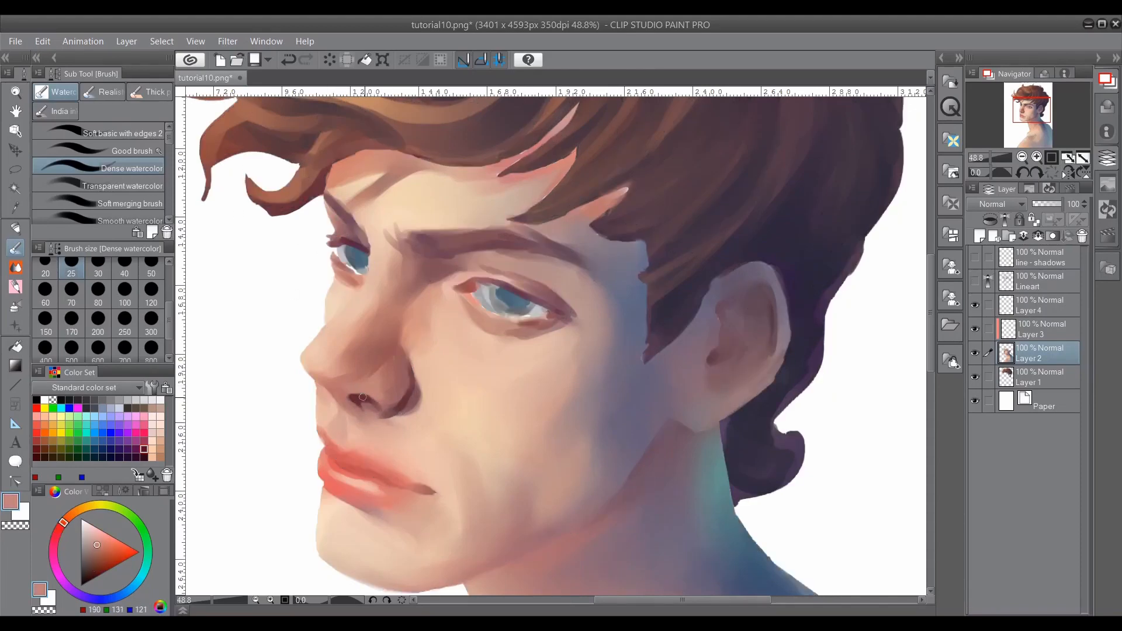
alt+click(409, 405)
click(115, 202)
key(bracketleft)
key(bracketleft)
key(bracketleft)
drag(414, 399, 412, 391)
key(bracketleft)
key(bracketleft)
key(bracketleft)
Step: Refine the underside of the nose with picked skin tones in Dense watercolor at size 25, and blend it with the Soft merging brush at size 60
click(125, 169)
alt+click(332, 404)
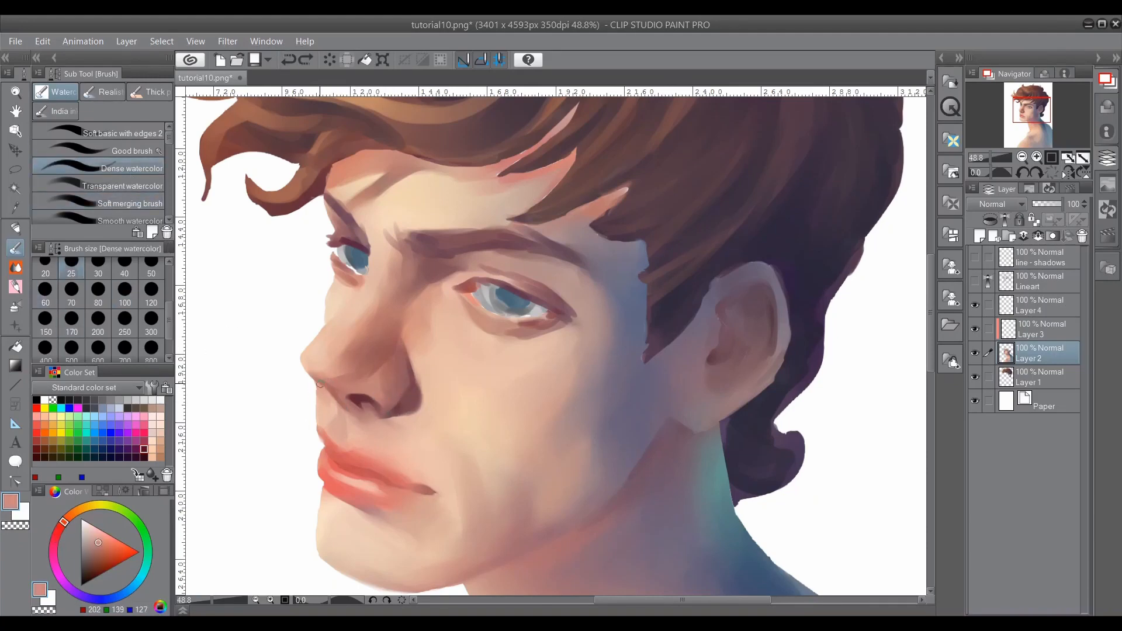
alt+click(358, 402)
mouse_move(321, 388)
mouse_down()
mouse_move(321, 356)
mouse_move(321, 378)
mouse_move(361, 389)
mouse_move(312, 371)
mouse_move(335, 395)
mouse_up()
alt+click(322, 354)
alt+click(357, 401)
click(120, 203)
alt+click(342, 389)
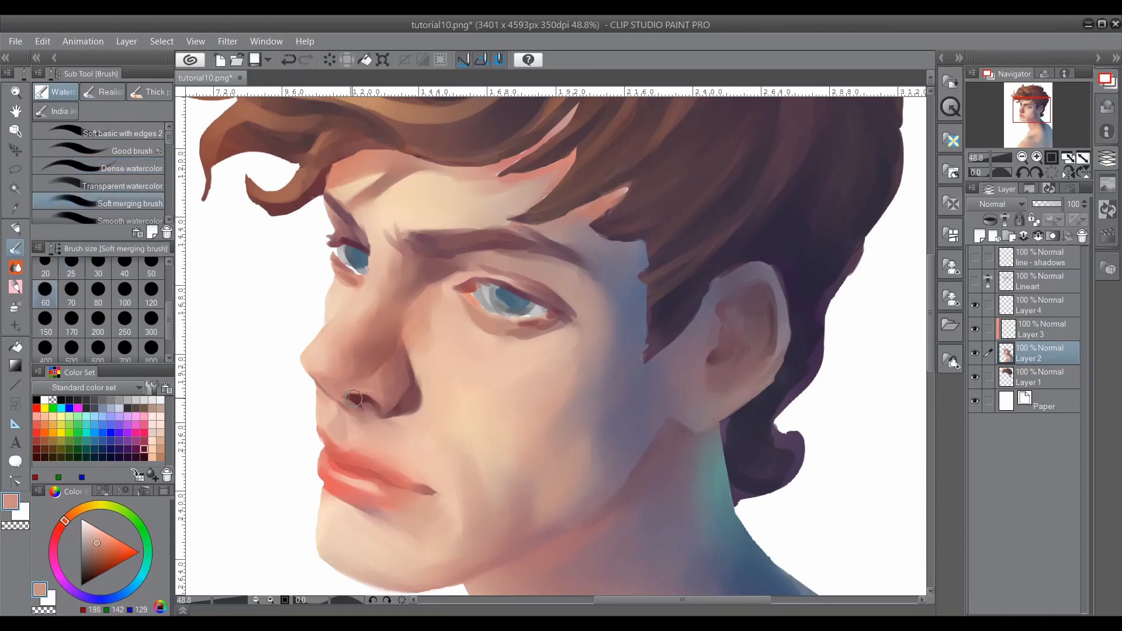
Step: Touch up the eye rims with Dense watercolor at size 25 in dark red (92, 35, 44) and a light skin tone (235, 203, 175)
click(125, 168)
alt+click(472, 286)
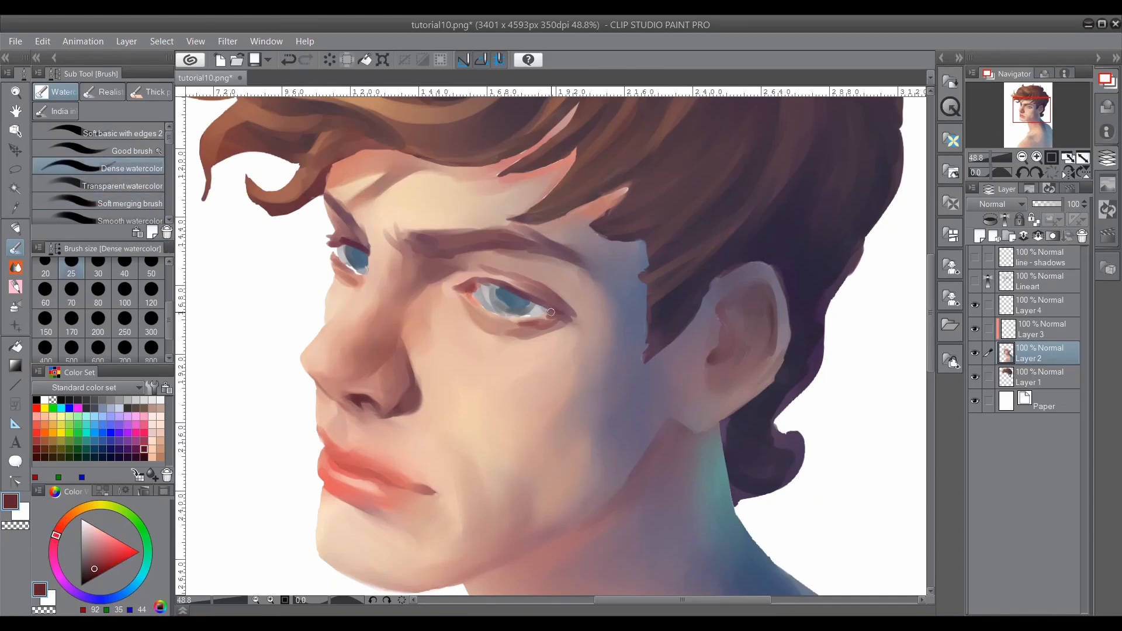
alt+click(334, 252)
Step: Darken the upper lash lines of both eyes on Layer 3 with Dense watercolor at size 25 in dark brown (51, 40, 32)
click(15, 306)
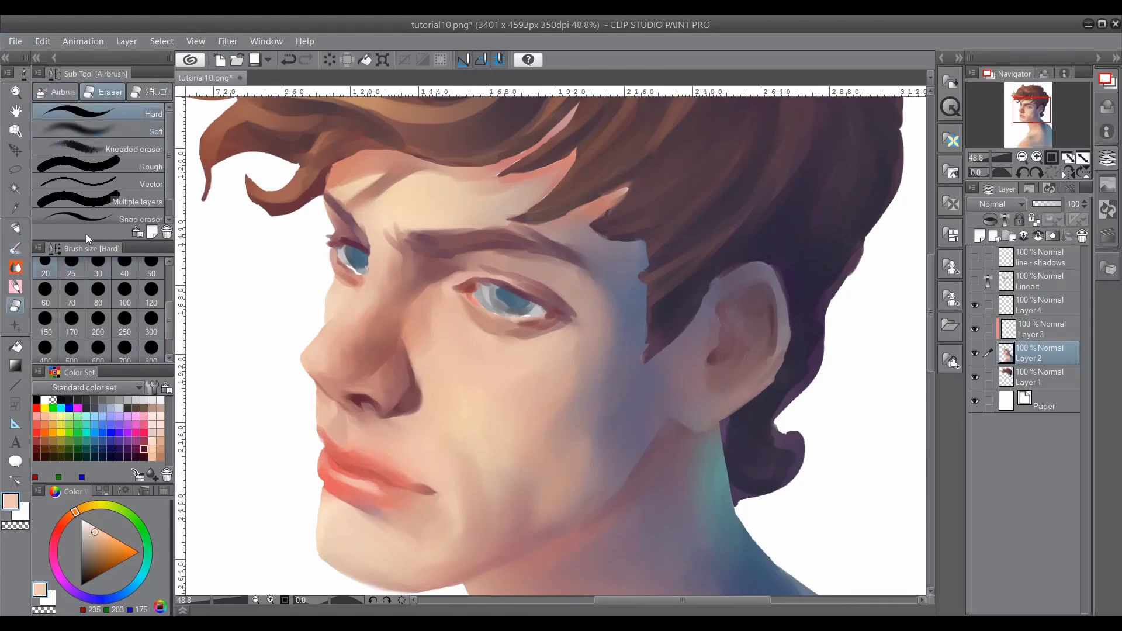
click(1030, 332)
click(72, 266)
alt+click(334, 241)
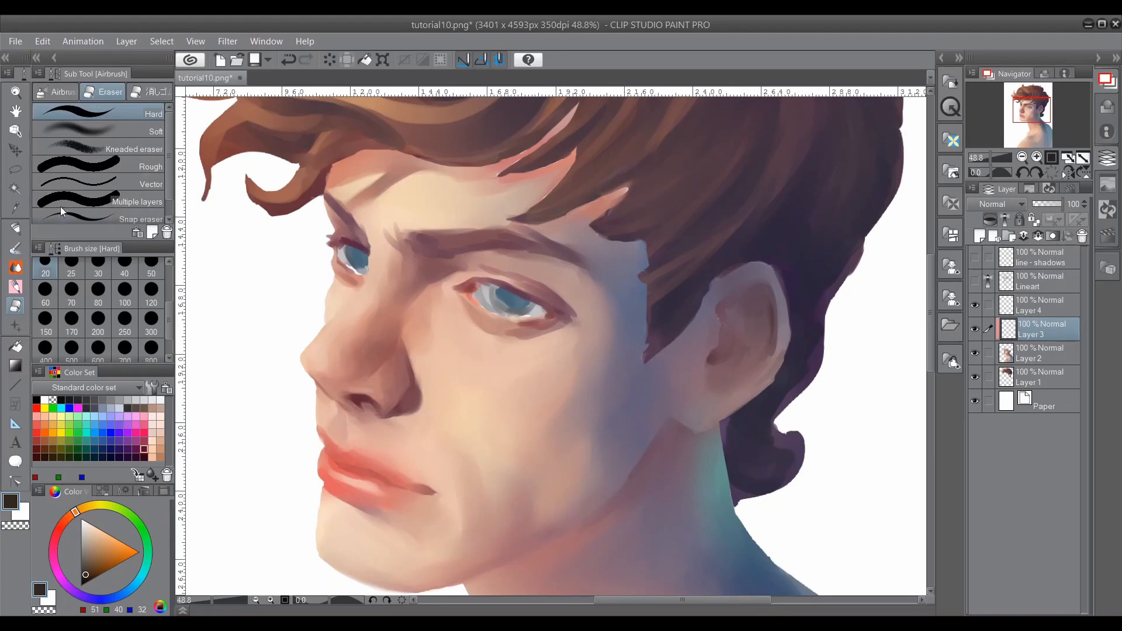
key(b)
key(ctrl+z)
mouse_move(465, 285)
mouse_down()
mouse_move(503, 285)
mouse_move(564, 317)
mouse_up()
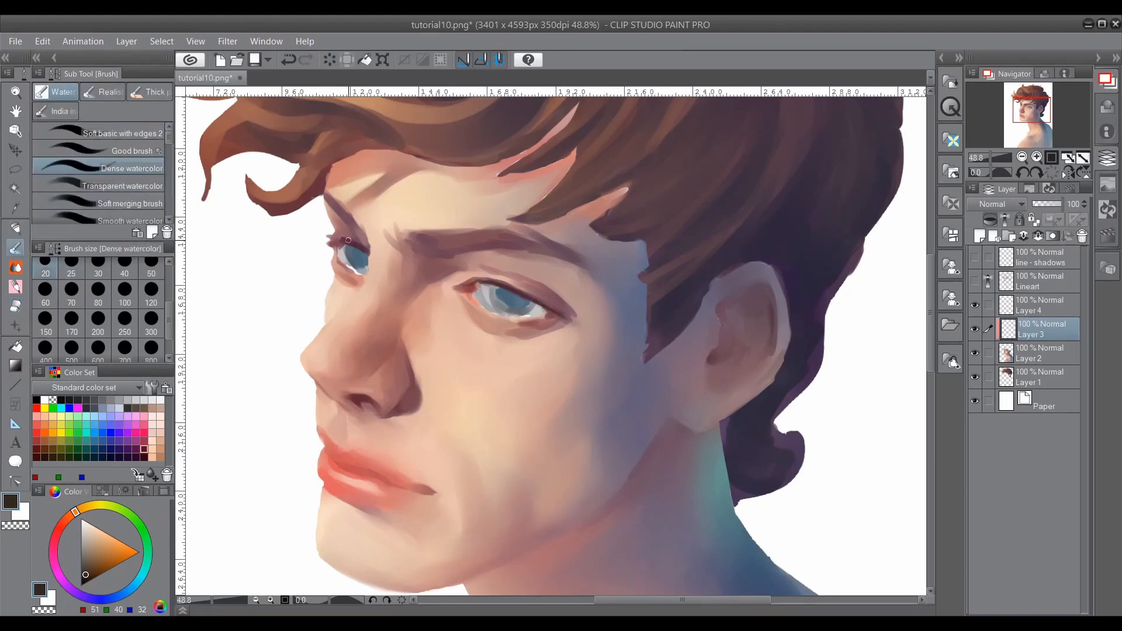
Step: Soften the lash lines with the Soft merging brush at size 50 and reinforce the near eye's outer corner with Dense watercolor
click(111, 204)
key(bracketleft)
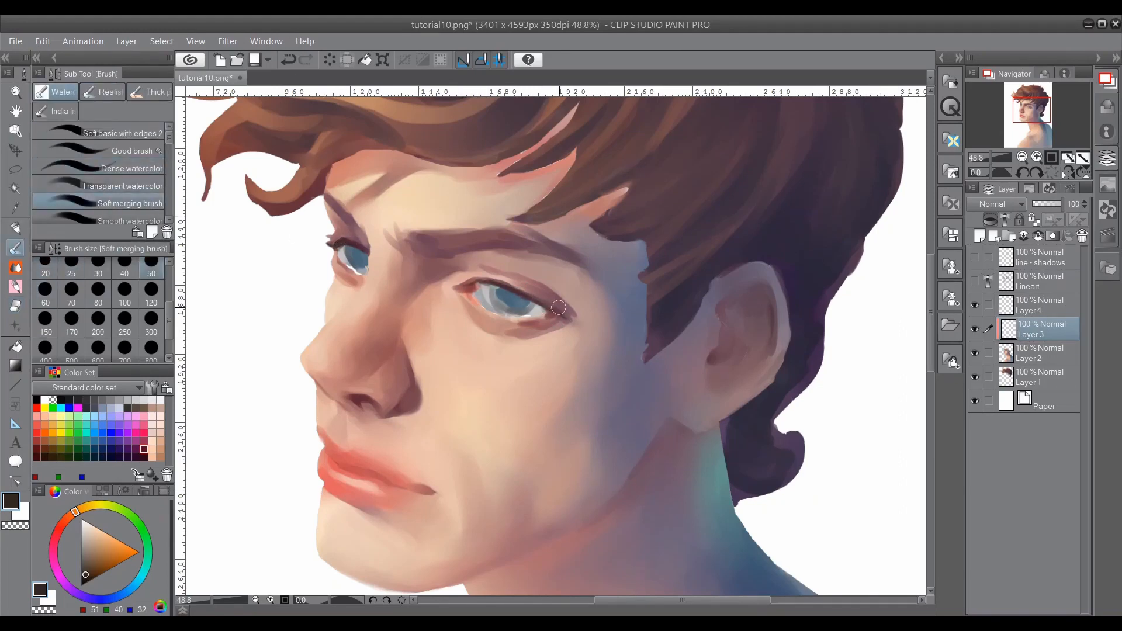
click(110, 168)
key(bracketright)
key(bracketright)
key(bracketright)
key(bracketright)
key(bracketright)
key(bracketright)
key(bracketleft)
key(bracketleft)
drag(526, 296, 559, 316)
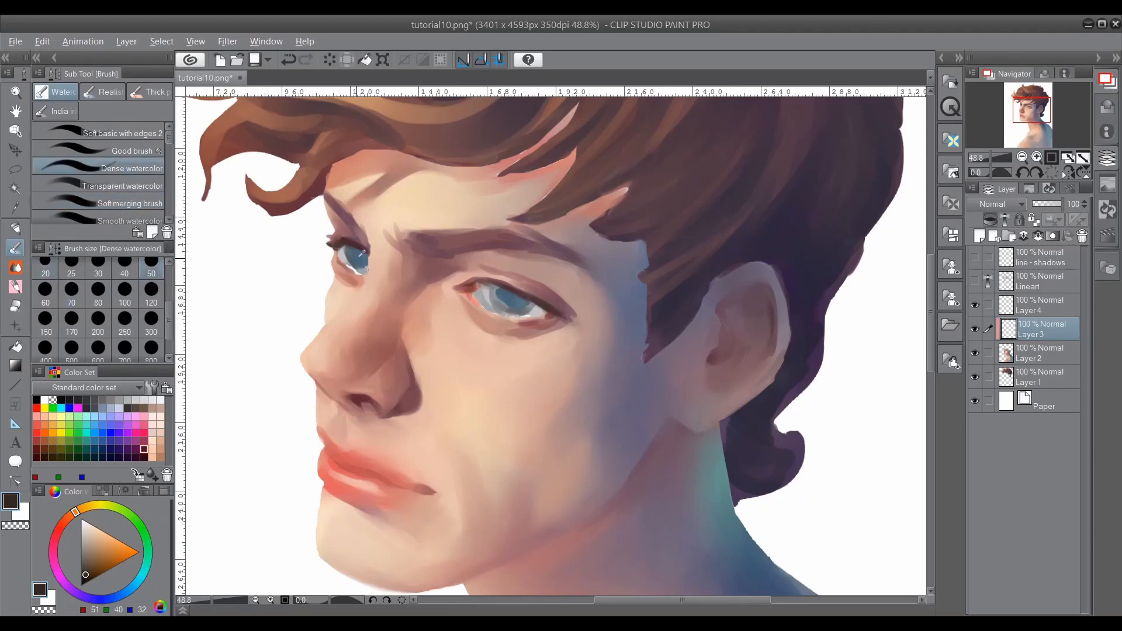
Step: Define the irises and inner corners of both eyes with a dark tone and picked colors in a smaller Dense watercolor brush
click(129, 590)
click(85, 575)
key(bracketleft)
key(bracketleft)
mouse_move(497, 286)
mouse_down()
mouse_move(504, 313)
mouse_move(536, 320)
mouse_up()
alt+click(489, 283)
drag(335, 249, 339, 261)
drag(460, 287, 469, 296)
alt+click(484, 299)
Step: Rework the near eye's lower edge on Layer 2 and Layer 3 with picked eye tones
click(1044, 353)
mouse_move(526, 316)
mouse_down()
mouse_move(484, 301)
mouse_move(535, 308)
mouse_move(512, 316)
mouse_up()
alt+click(499, 294)
click(1042, 329)
mouse_move(519, 317)
mouse_down()
mouse_move(531, 309)
mouse_move(492, 319)
mouse_move(549, 316)
mouse_up()
alt+click(475, 311)
Step: Paint the far eye's lower rim in a light skin tone and refine its iris on Layer 2 with picked tones
click(64, 522)
click(95, 527)
drag(339, 261, 365, 273)
alt+click(346, 254)
click(1023, 358)
alt+click(365, 271)
alt+click(357, 265)
alt+click(351, 260)
Step: Retouch the far iris and the near eye's inner corner on Layer 3 with picked tones
click(1047, 330)
alt+click(358, 257)
alt+click(360, 266)
alt+click(341, 265)
alt+click(466, 286)
alt+click(506, 308)
Step: Deepen the near eye's iris on Layer 2 with picked tones and darken the far iris on Layer 3 with dark grey (44, 47, 47)
click(1040, 353)
drag(532, 305, 512, 313)
alt+click(516, 306)
alt+click(513, 300)
click(1040, 330)
alt+click(360, 259)
Step: Blend the irises with the Soft merging brush and touch up the far eye with a picked grey in Dense watercolor
click(130, 204)
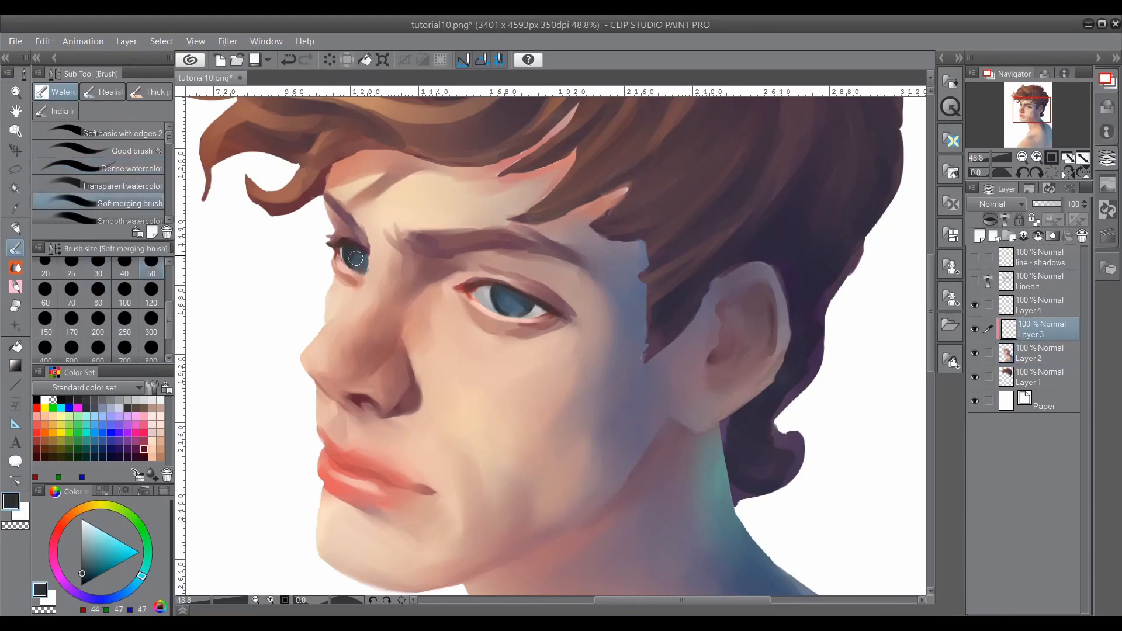
scroll(344, 316, down, 2)
click(71, 266)
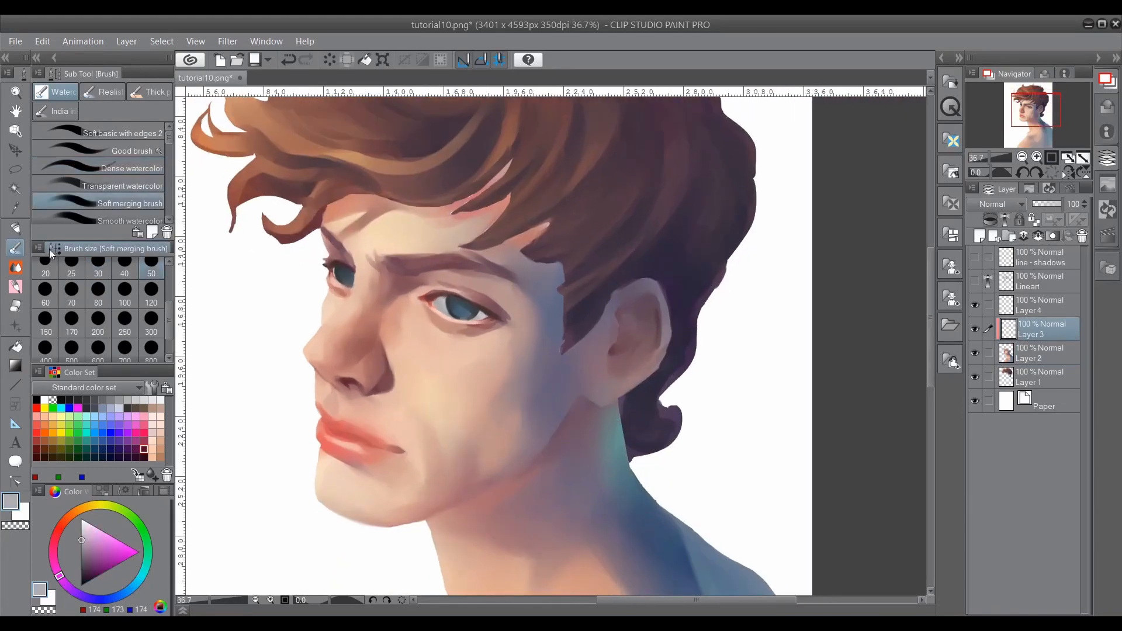
alt+click(335, 279)
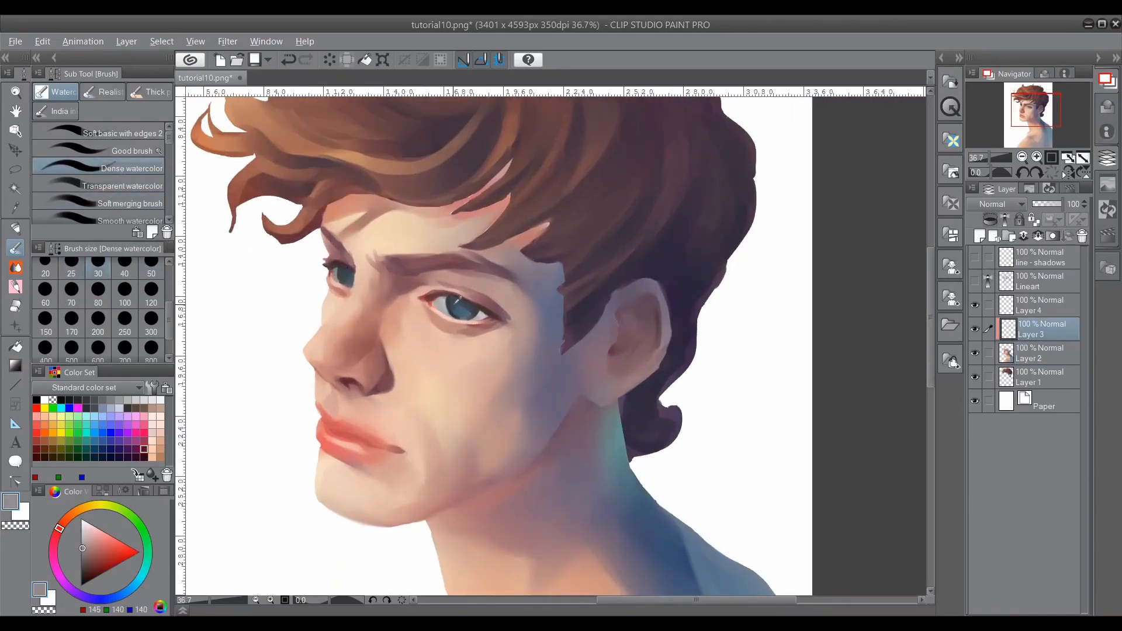
Step: Deepen the nostril with dark red (93, 38, 50), blend it with Soft merging at size 25, and add red (229, 76, 76) under the nose tip
alt+click(342, 379)
key(period)
key(period)
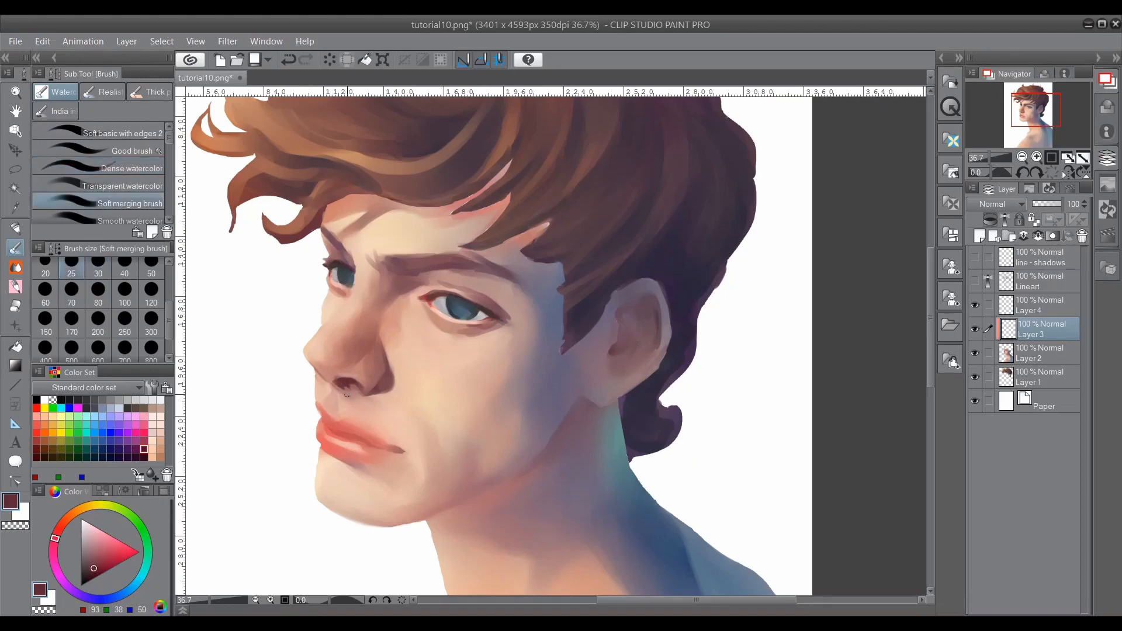
click(130, 167)
click(37, 425)
drag(323, 373, 332, 380)
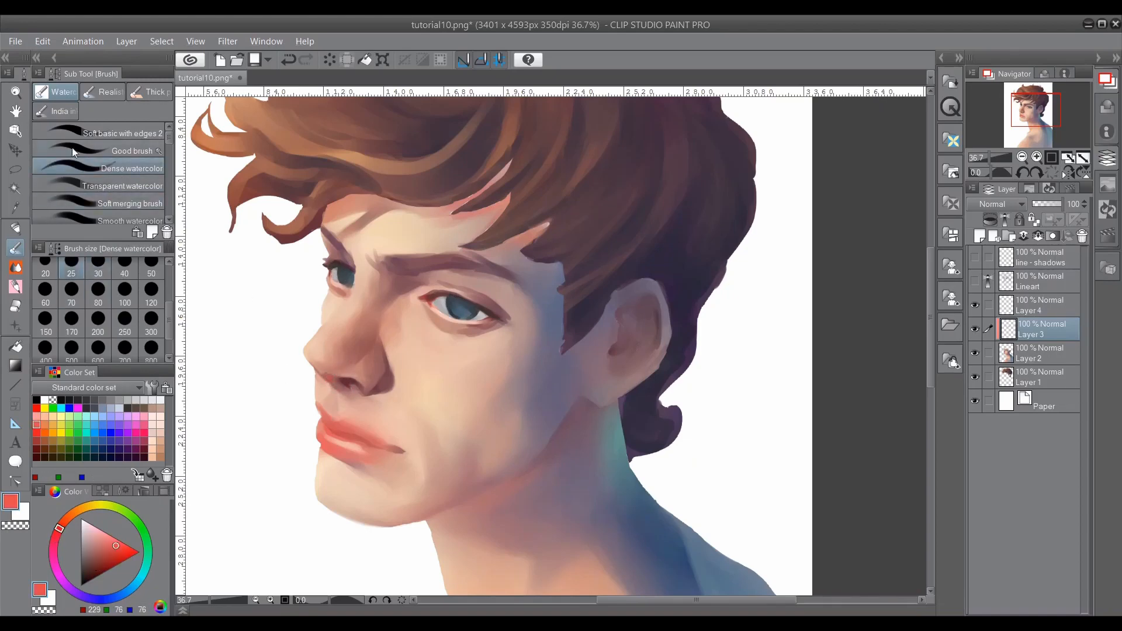
Step: Paint the far eye's lashes past the face edge in a picked dark brown with Dense watercolor at size 25
click(129, 186)
key(comma)
alt+click(462, 300)
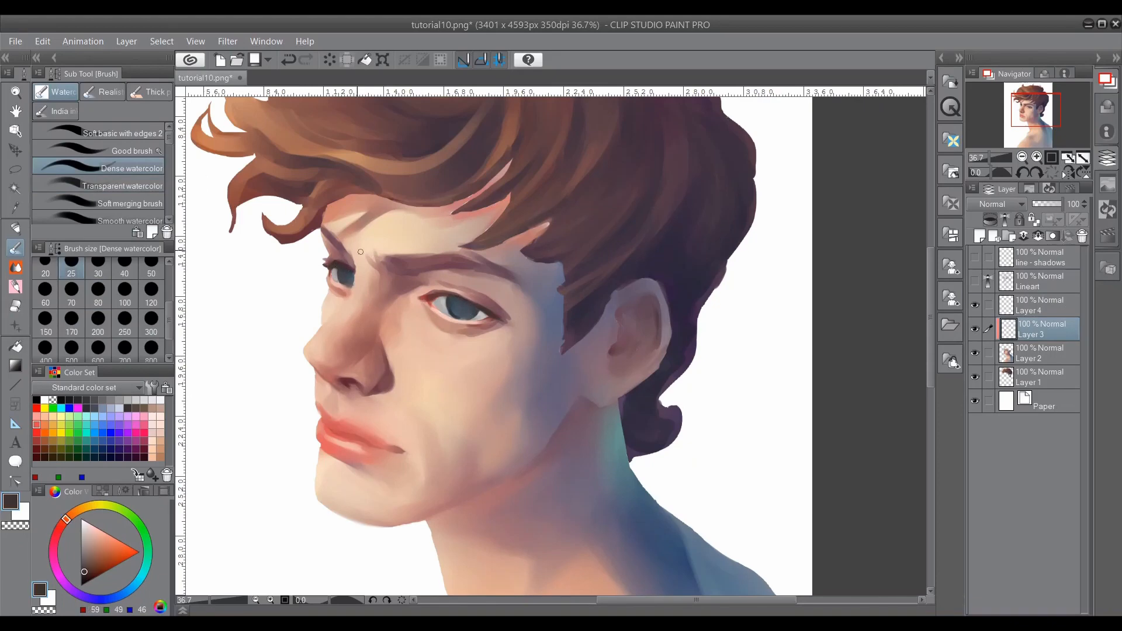
click(1008, 349)
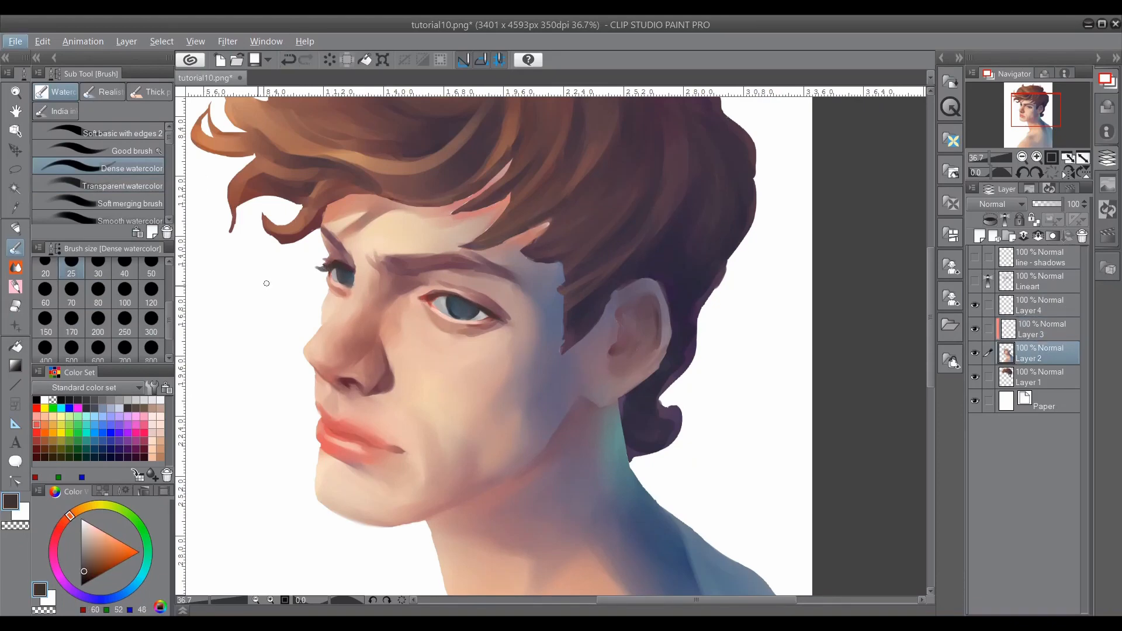
ctrl+shift+click(321, 260)
alt+click(321, 261)
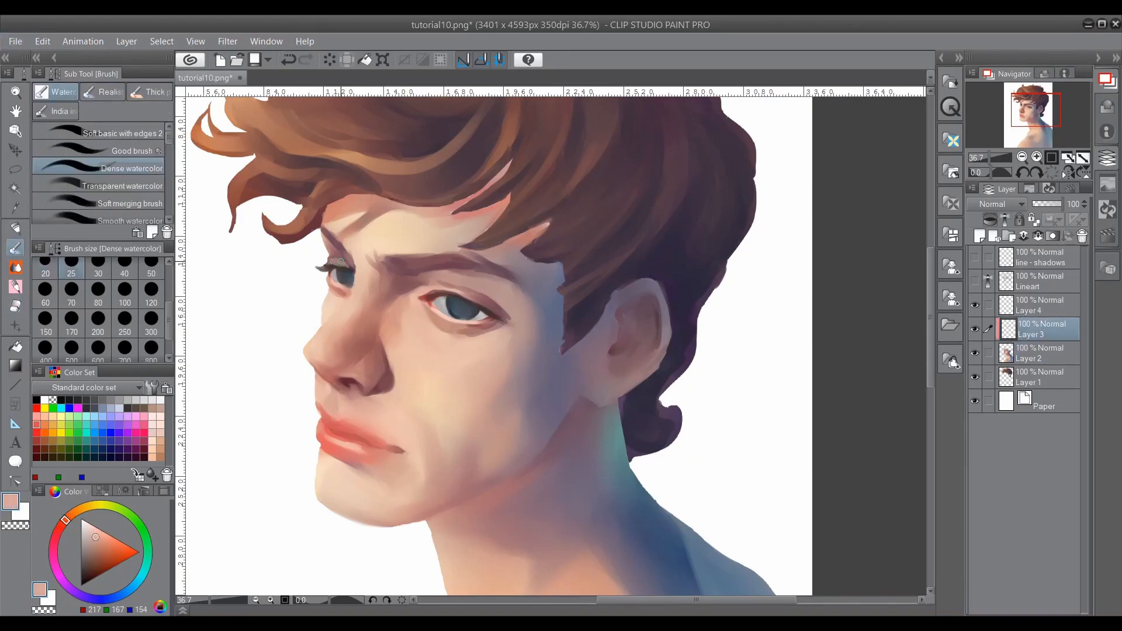
Step: Darken both eyebrows on Layer 3 with dark plum (45, 6, 27) in Dense watercolor
alt+click(349, 257)
click(53, 554)
mouse_move(327, 235)
mouse_down()
mouse_move(352, 260)
mouse_move(402, 271)
mouse_up()
click(71, 294)
key(ctrl+z)
click(125, 267)
mouse_move(387, 263)
mouse_down()
mouse_move(453, 260)
mouse_move(377, 257)
mouse_move(473, 256)
mouse_up()
Step: Blend the inner ends of the eyebrows with the Transparent watercolor and Soft merging brushes, using picked skin tones
click(117, 203)
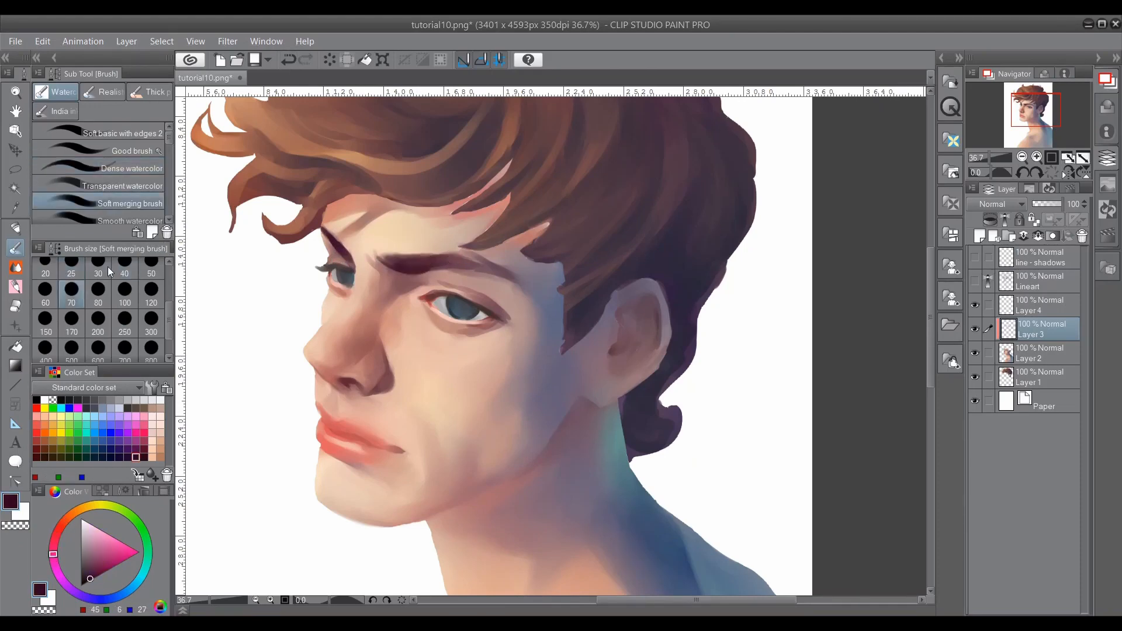
click(123, 186)
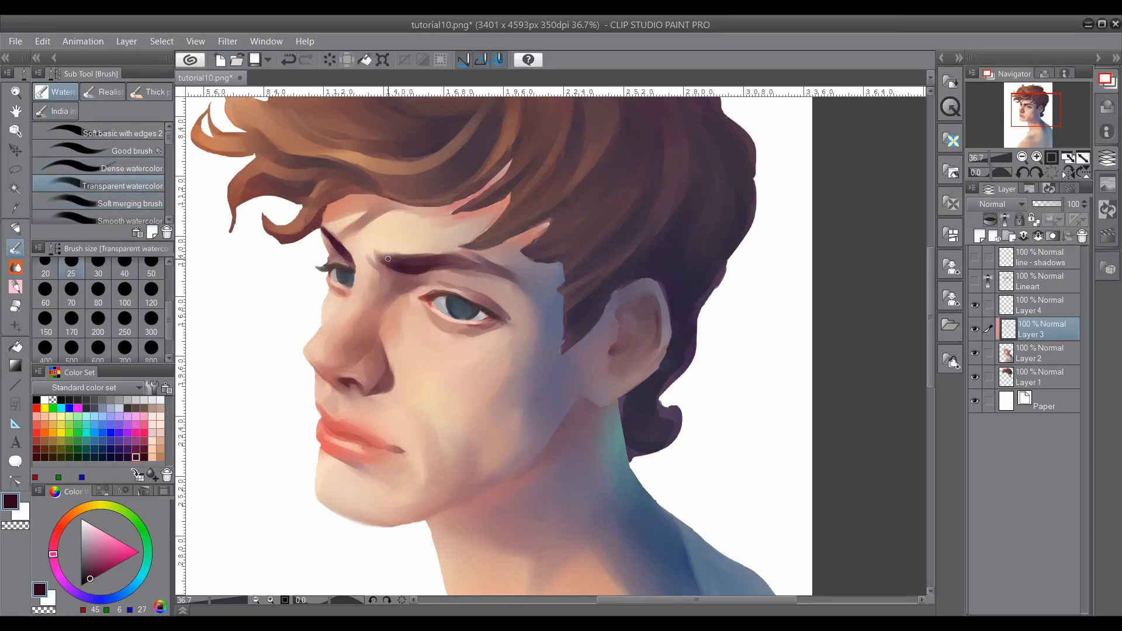
alt+click(383, 243)
mouse_move(387, 253)
mouse_down()
mouse_move(361, 238)
mouse_move(387, 255)
mouse_up()
key(ctrl+z)
alt+click(373, 246)
click(116, 203)
click(99, 289)
Step: Shade the near eye's upper eyelid with picked skin tones in Dense watercolor, and undo the last stroke
click(105, 169)
alt+click(445, 277)
drag(441, 277, 477, 297)
click(100, 187)
click(103, 168)
alt+click(465, 287)
alt+click(492, 305)
alt+click(342, 296)
click(285, 58)
Step: Paint the near eye's lid crease in dark red (83, 31, 41), undoing one stroke along the way
alt+click(421, 298)
key(bracketleft)
alt+click(449, 317)
alt+click(424, 298)
click(93, 570)
click(285, 58)
drag(414, 279, 442, 285)
click(975, 281)
key(period)
key(period)
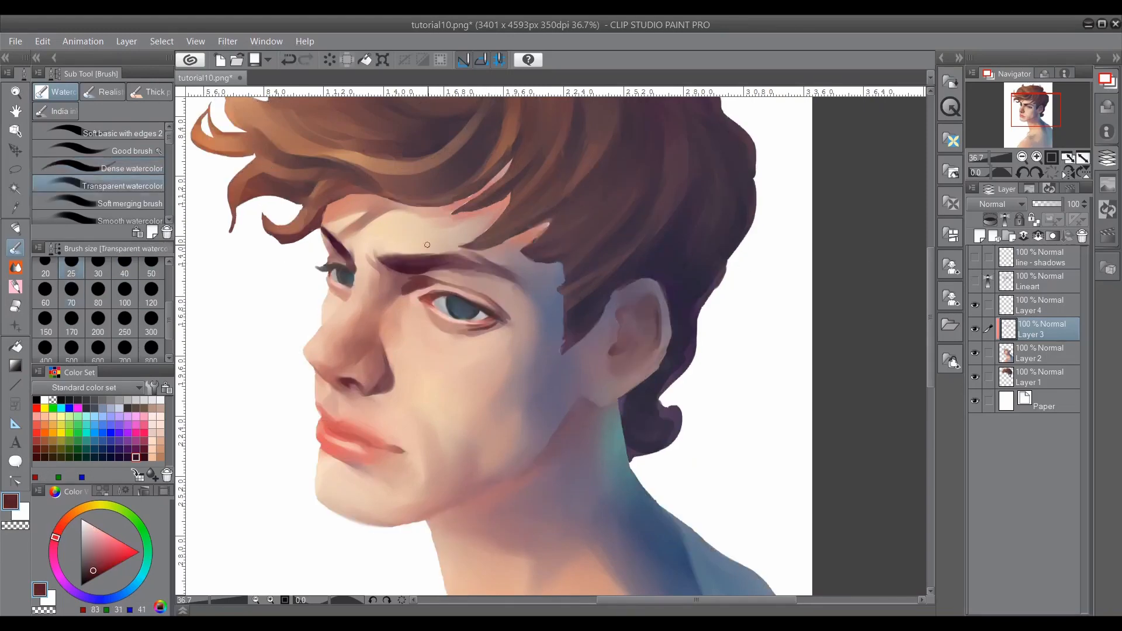
Step: Refine the near eye's lid crease with Dense watercolor and soften the outer lower rim with the Soft merging brush
click(117, 168)
click(121, 263)
click(46, 267)
drag(466, 289, 476, 290)
click(98, 562)
click(117, 203)
mouse_move(478, 331)
mouse_down()
mouse_move(488, 328)
mouse_move(465, 334)
mouse_move(486, 325)
mouse_up()
Step: Shade below the near eye with reddish brown (137, 86, 86) in Dense watercolor at size 70, and blend with Soft merging at size 80
click(117, 168)
click(123, 549)
click(71, 293)
click(63, 521)
click(92, 556)
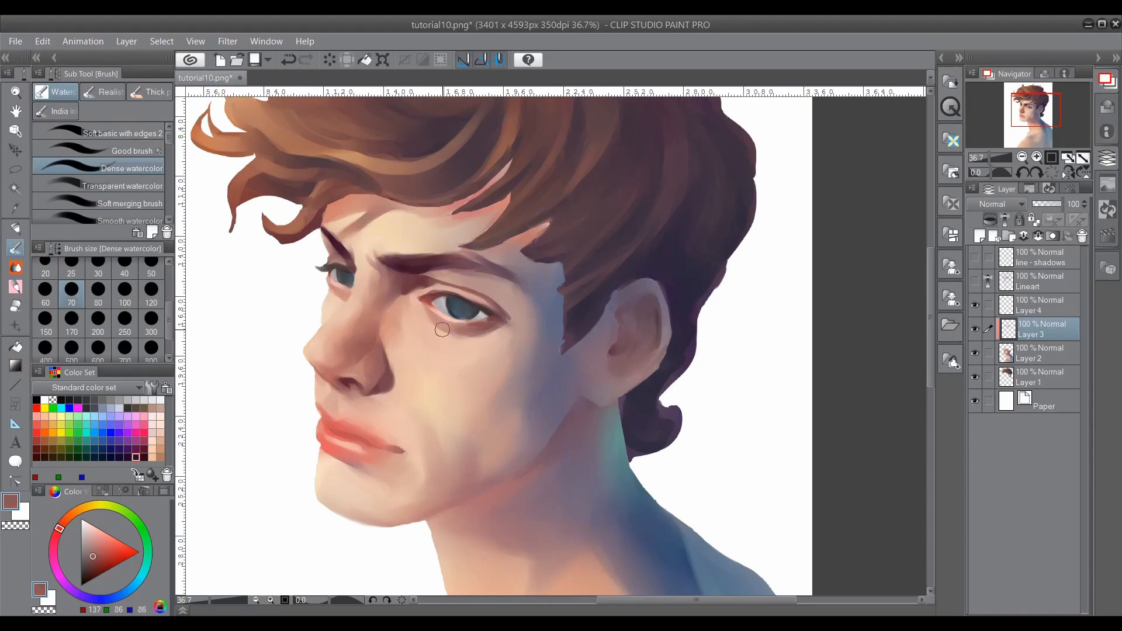
alt+click(422, 311)
key(period)
key(period)
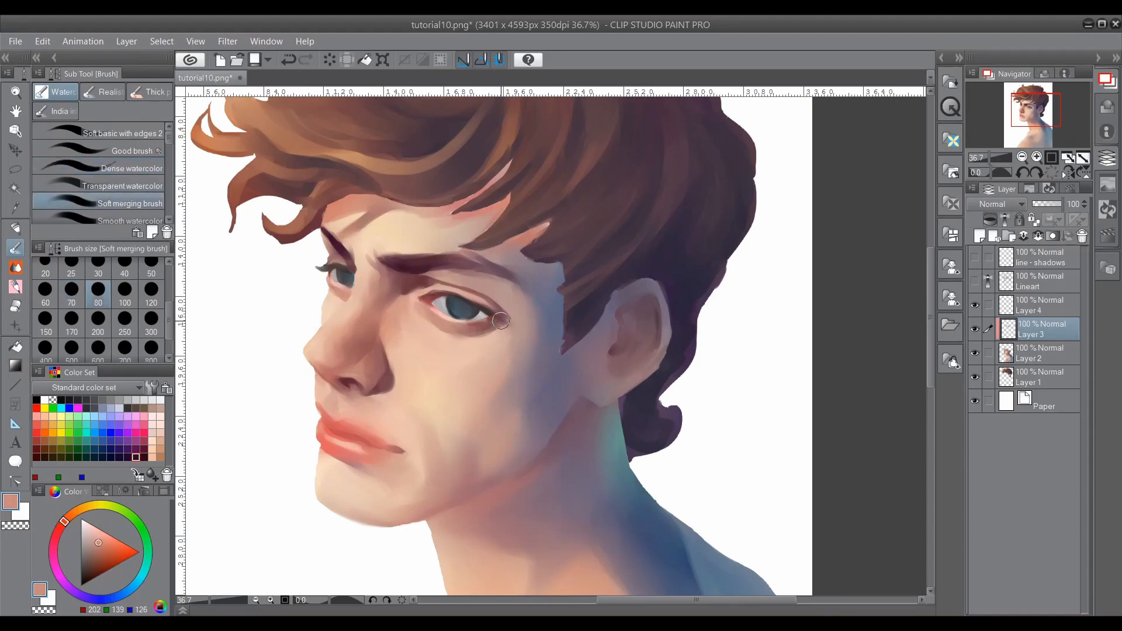
Step: Refine the edges of the far eyebrow with picked brow and skin tones in Dense watercolor at size 70
key(comma)
key(comma)
alt+click(331, 250)
alt+click(334, 240)
drag(331, 250, 331, 235)
alt+click(328, 224)
drag(325, 225, 332, 231)
scroll(661, 373, down, 7)
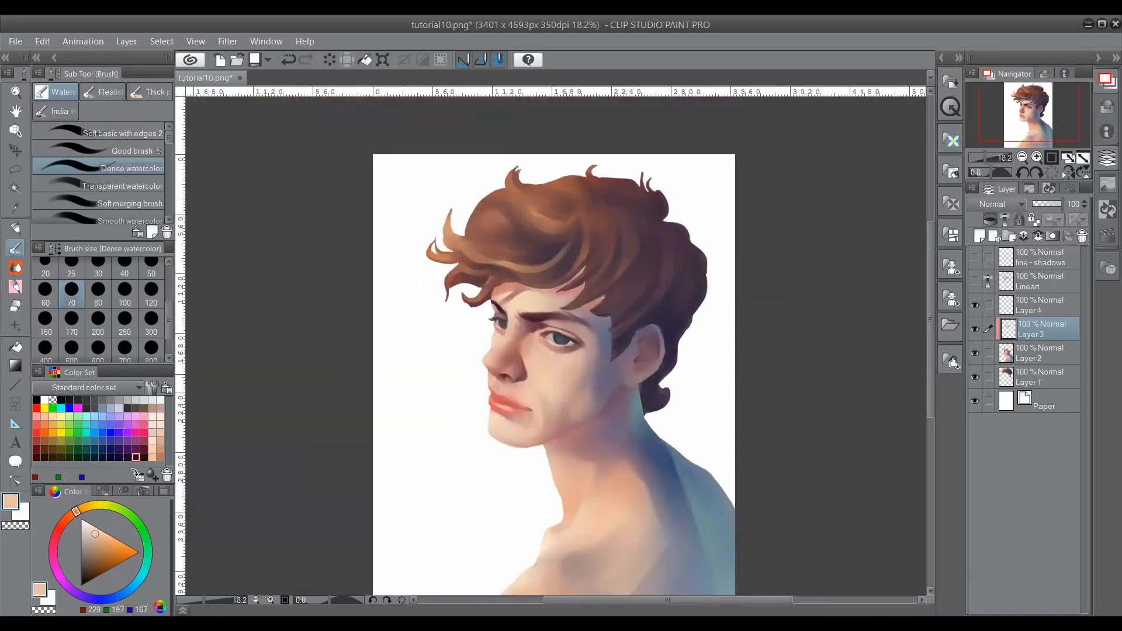
Step: Darken the pupils with near-black (12, 12, 12) in Dense watercolor at size 25
scroll(670, 382, up, 6)
alt+click(470, 218)
key(bracketleft)
key(bracketleft)
key(bracketleft)
key(bracketleft)
key(bracketleft)
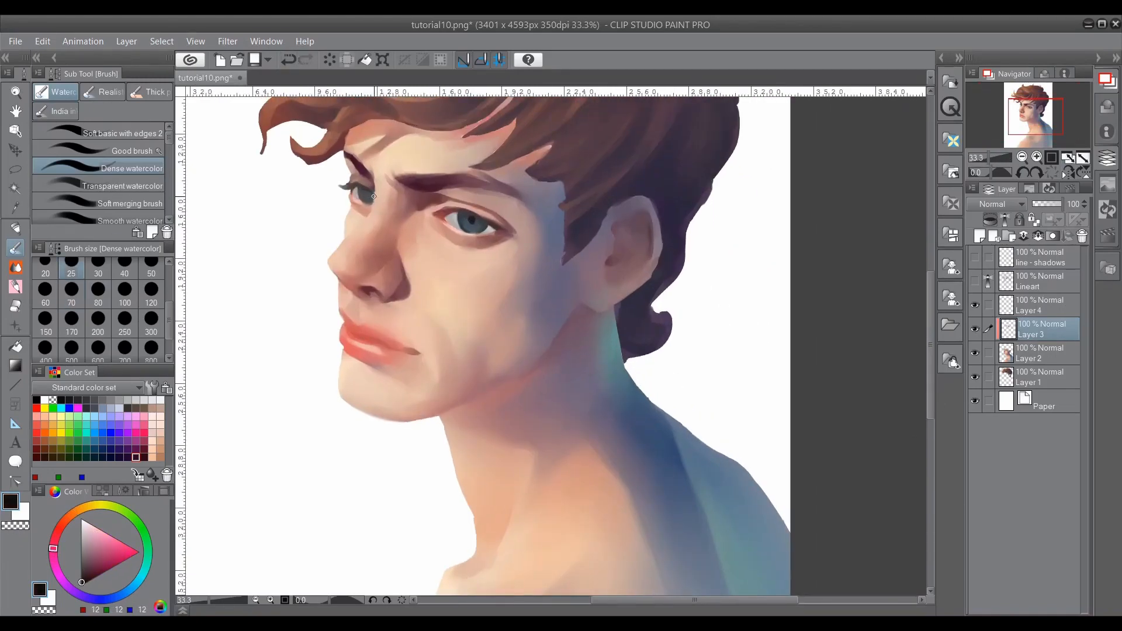
Step: Brighten both irises with blue (79, 142, 183) in a larger Dense watercolor brush, and switch to the Hard eraser on Layer 2
alt+click(471, 225)
key(bracketright)
key(bracketright)
key(bracketright)
key(e)
key(alt+bracketleft)
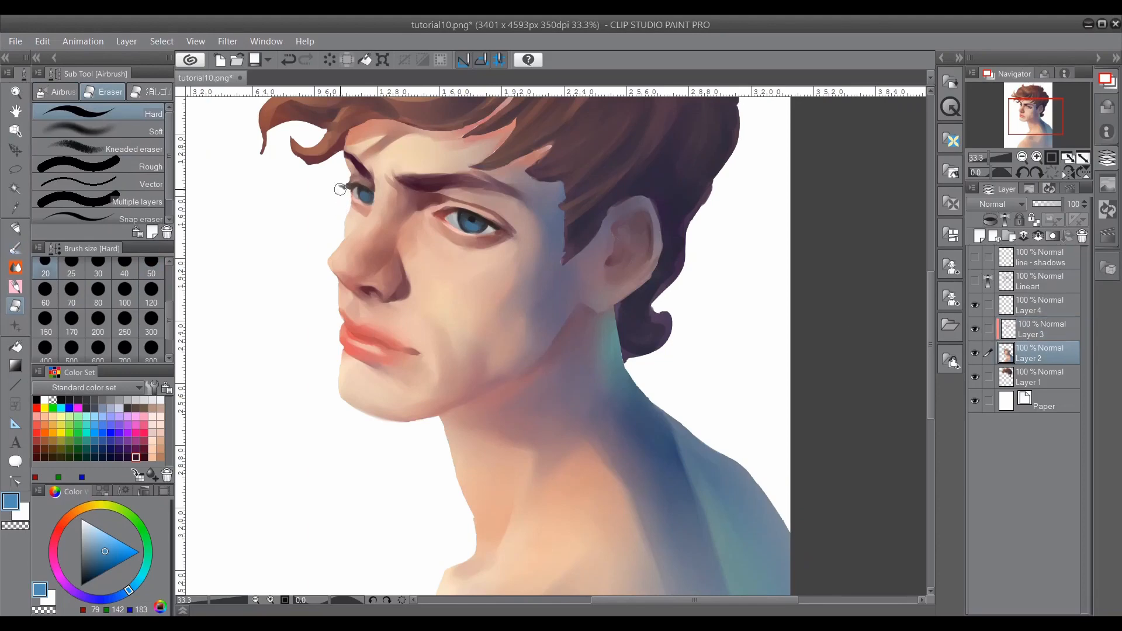
Step: Choose light cyan (115, 216, 223), an iris tone and dark grey (49, 49, 49) for retouching the irises on Layer 3
click(1037, 328)
click(140, 579)
click(103, 552)
alt+click(466, 227)
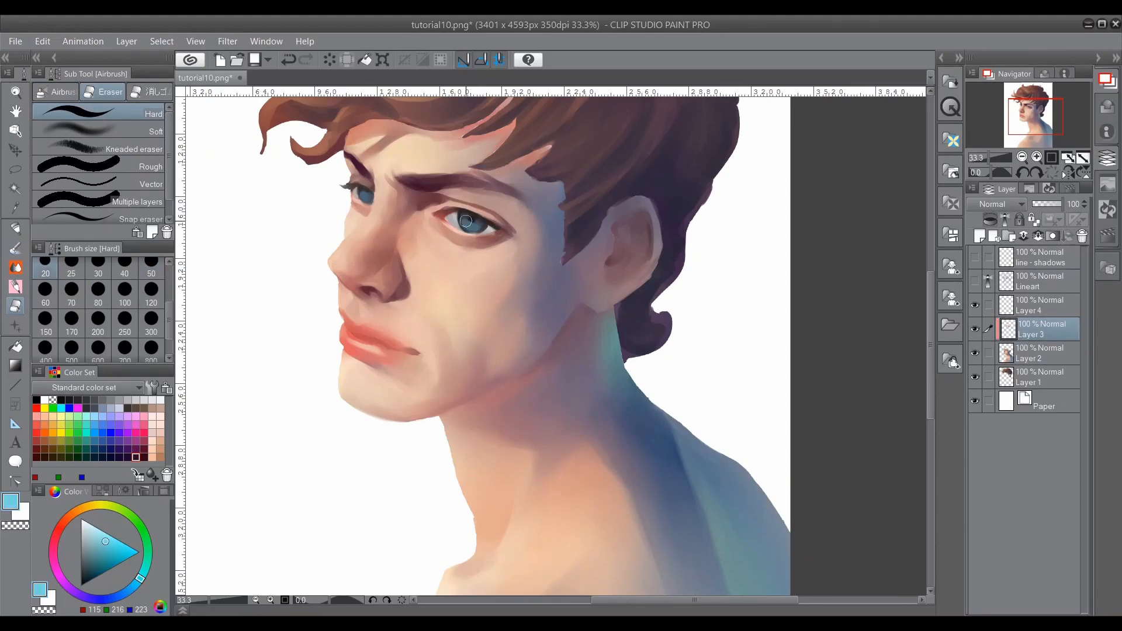
click(82, 573)
Step: Clean up around the far eye's lashes on Layer 2 with the Hard eraser at size 15
scroll(124, 313, up, 3)
click(125, 314)
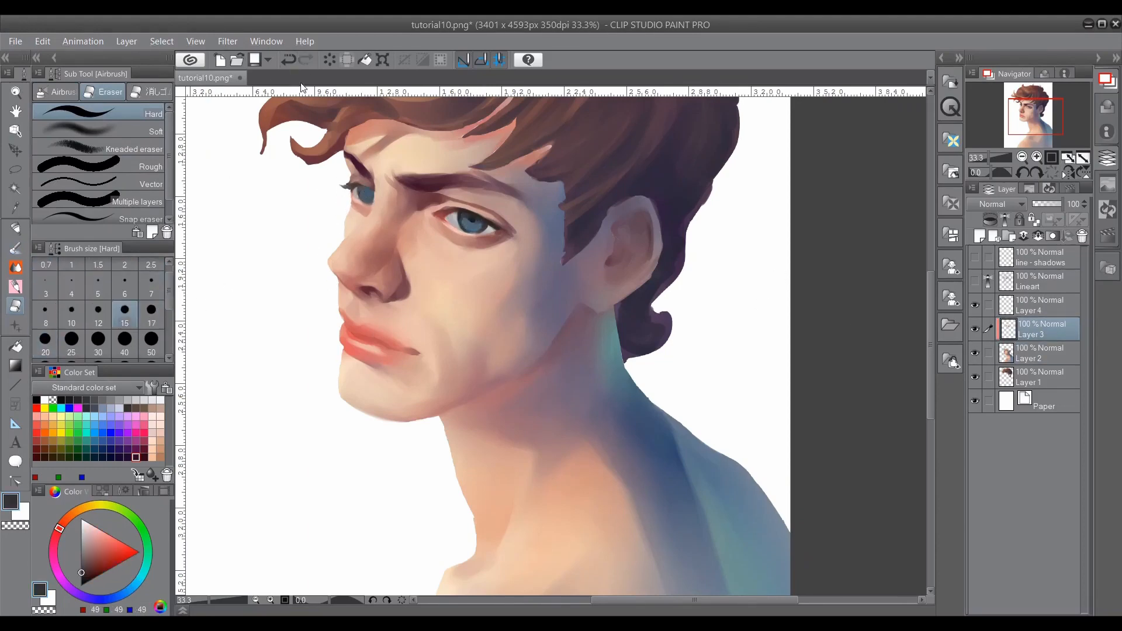
click(997, 352)
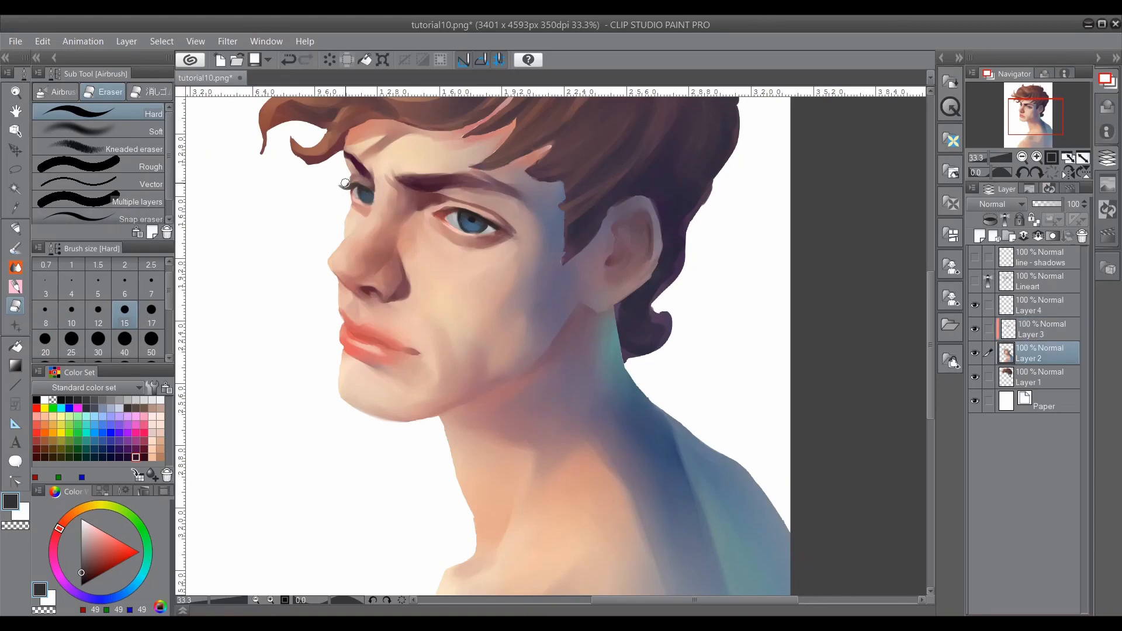
Step: Repaint the far eye's iris and upper lid on Layer 3 with picked tones in Dense watercolor at size 50
click(1042, 329)
click(15, 248)
alt+click(358, 188)
drag(366, 200, 341, 187)
alt+click(354, 185)
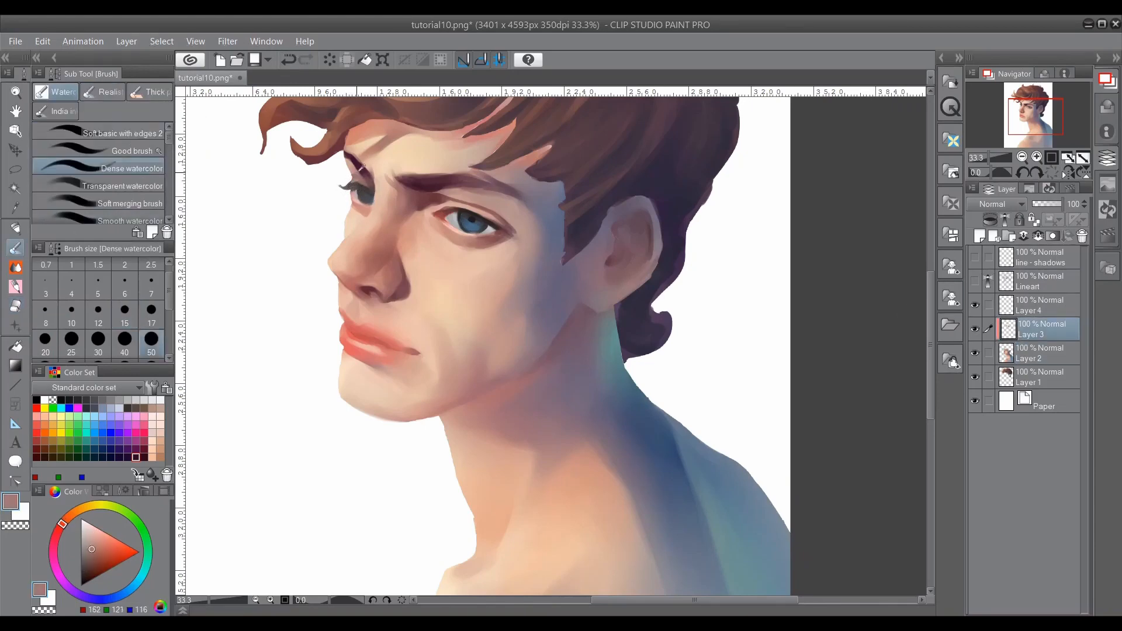
Step: Refine the far eye's lid and iris with picked tones in Dense watercolor at size 15, undoing one stroke
alt+click(356, 174)
alt+click(362, 192)
click(125, 310)
key(ctrl+z)
alt+click(364, 186)
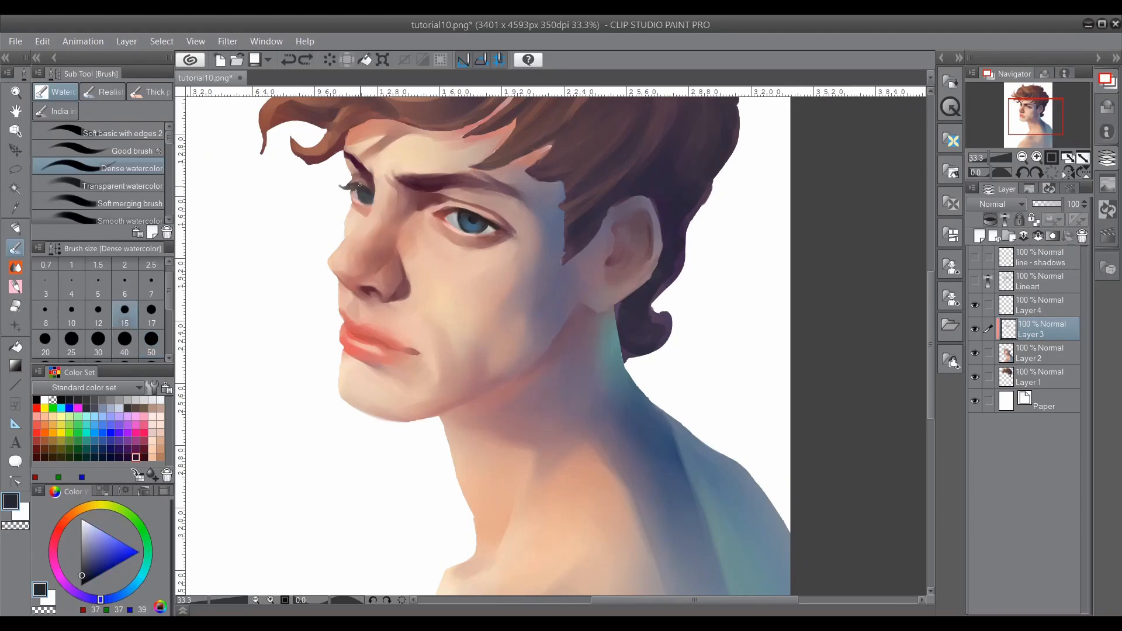
Step: Retouch the far eye's lashes and iris on Layer 3 with picked dark tones in Dense watercolor, briefly checking against the Lineart layer
alt+click(357, 164)
alt+click(359, 193)
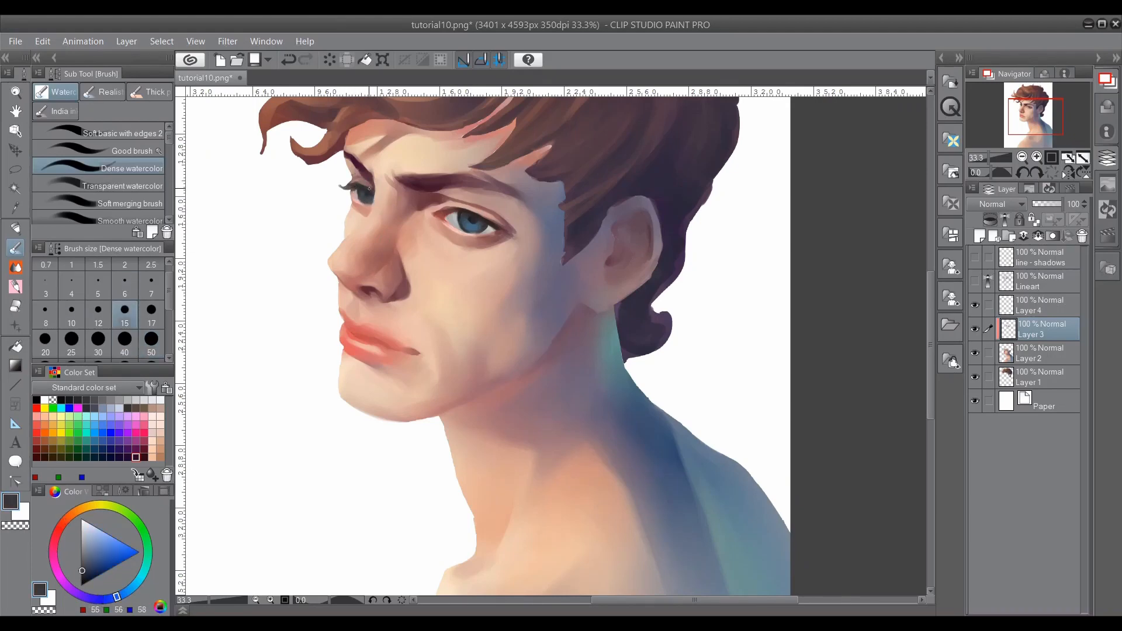
alt+click(356, 191)
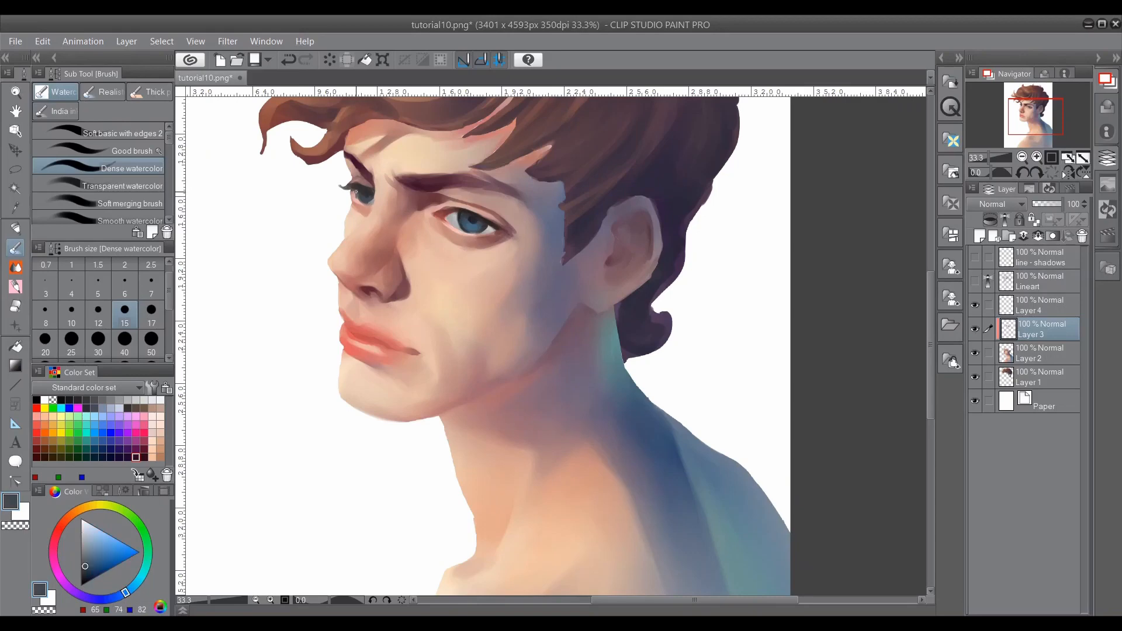
alt+click(359, 200)
click(975, 281)
click(975, 281)
key(m)
click(15, 248)
Step: Repaint the near eye's iris with tones picked from the eye in Dense watercolor at size 25
alt+click(458, 221)
alt+click(461, 228)
key(bracketright)
key(bracketright)
key(bracketright)
alt+click(468, 219)
alt+click(475, 214)
Step: Touch up the skin around the far eye and its white with picked skin and light grey tones at size 25
alt+click(371, 168)
alt+click(352, 174)
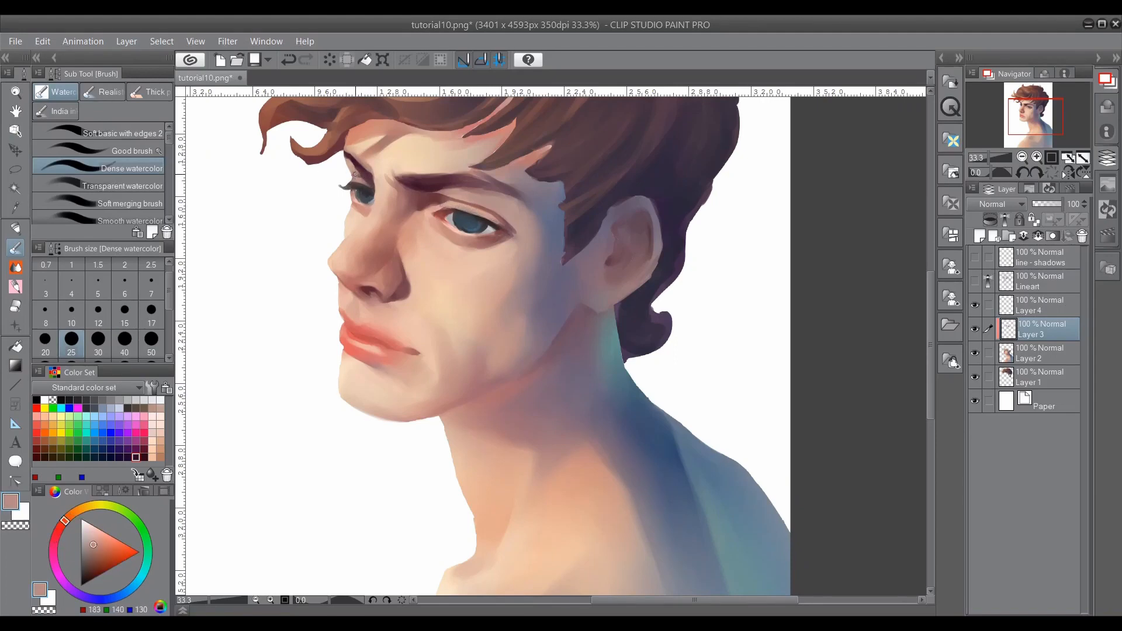
alt+click(375, 173)
alt+click(365, 190)
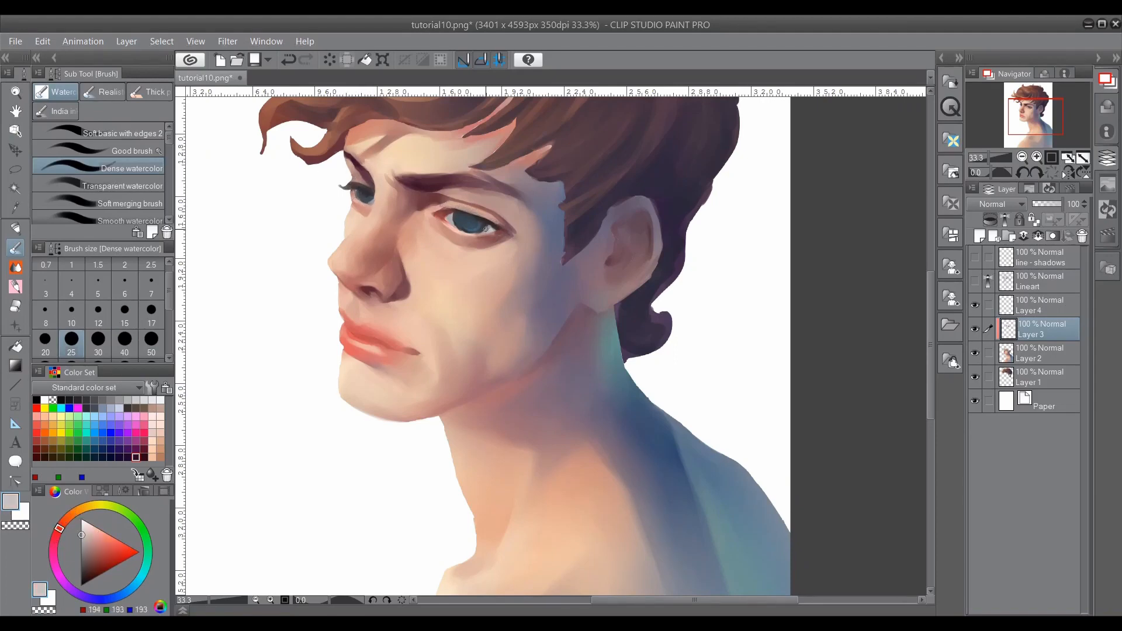
Step: Darken the lash lines of both eyes and the far brow with picked dark tones in Dense watercolor at size 25
alt+click(463, 225)
alt+click(498, 227)
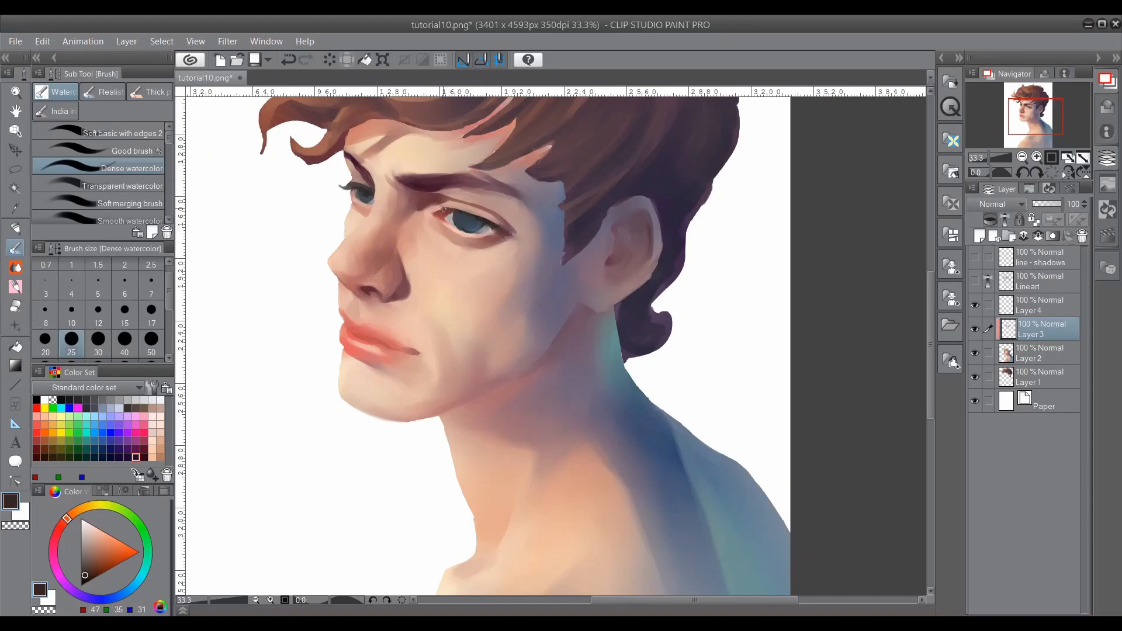
alt+click(353, 183)
alt+click(366, 183)
scroll(415, 241, down, 6)
scroll(433, 281, up, 3)
alt+click(359, 177)
alt+click(359, 178)
Step: Try to deepen the shadow beside the nostril with dark reddish brown (56, 26, 33)
click(87, 575)
drag(402, 250, 393, 266)
click(292, 61)
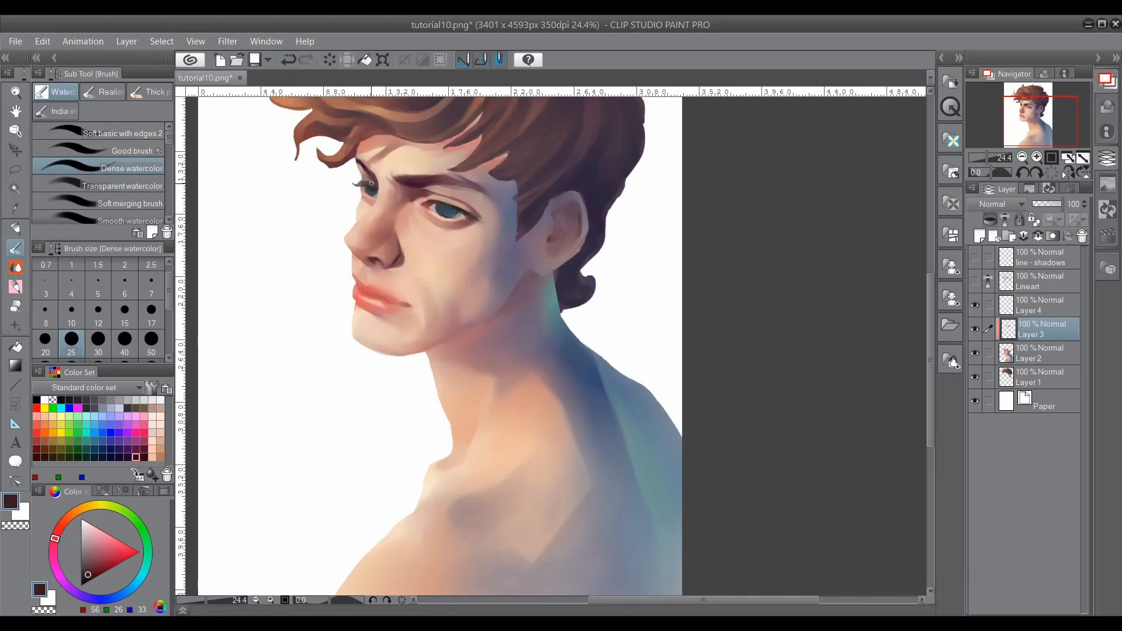
Step: Paint a dark contour along the jaw to the earlobe in Dense watercolor, redoing one stroke, and switch to Soft merging brush for blending
click(90, 569)
click(98, 339)
drag(522, 283, 488, 321)
click(285, 61)
alt+click(411, 180)
mouse_move(527, 277)
mouse_down()
mouse_move(478, 328)
mouse_move(548, 277)
mouse_up()
click(96, 202)
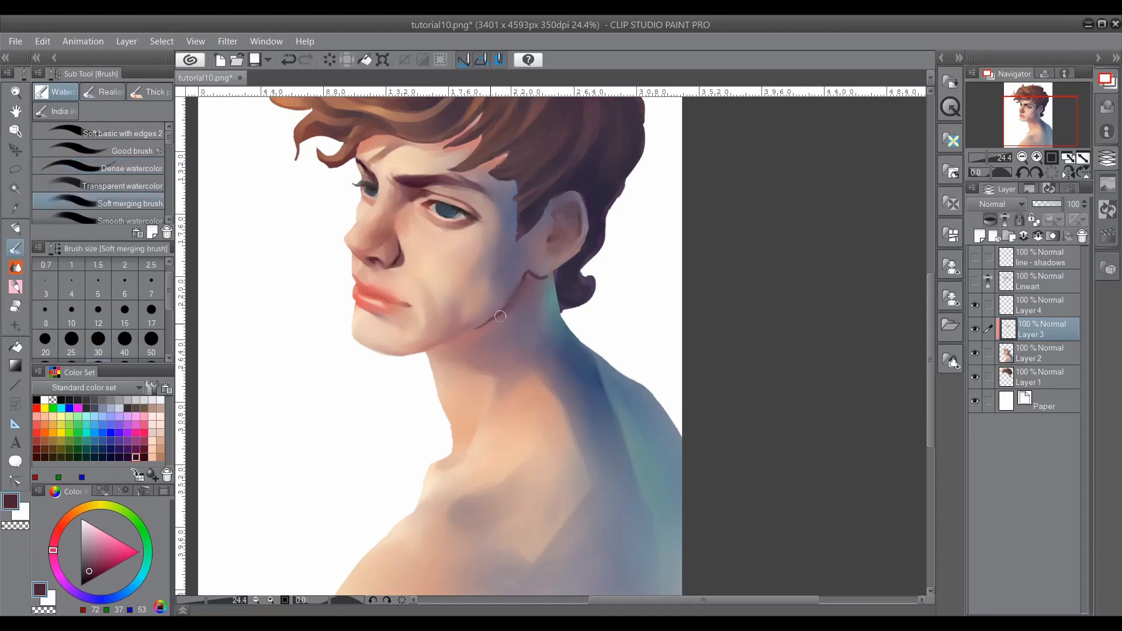
Step: Soften the jaw shadow with picked muted purple tones in Transparent watercolor, undoing one stroke and continuing on Layer 2
click(121, 187)
alt+click(520, 287)
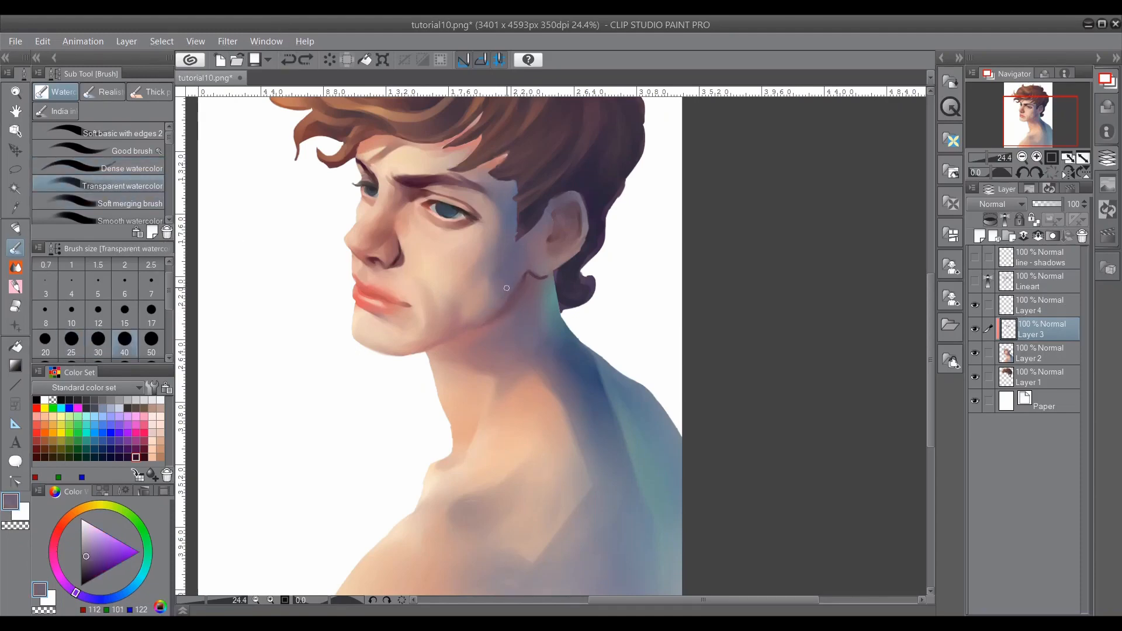
drag(168, 291, 169, 310)
click(124, 318)
click(288, 60)
click(1040, 353)
alt+click(494, 303)
drag(494, 302, 510, 282)
Step: Return to Layer 3 and shade the lower cheek and jaw with Transparent watercolor at size 80
click(1041, 329)
click(125, 290)
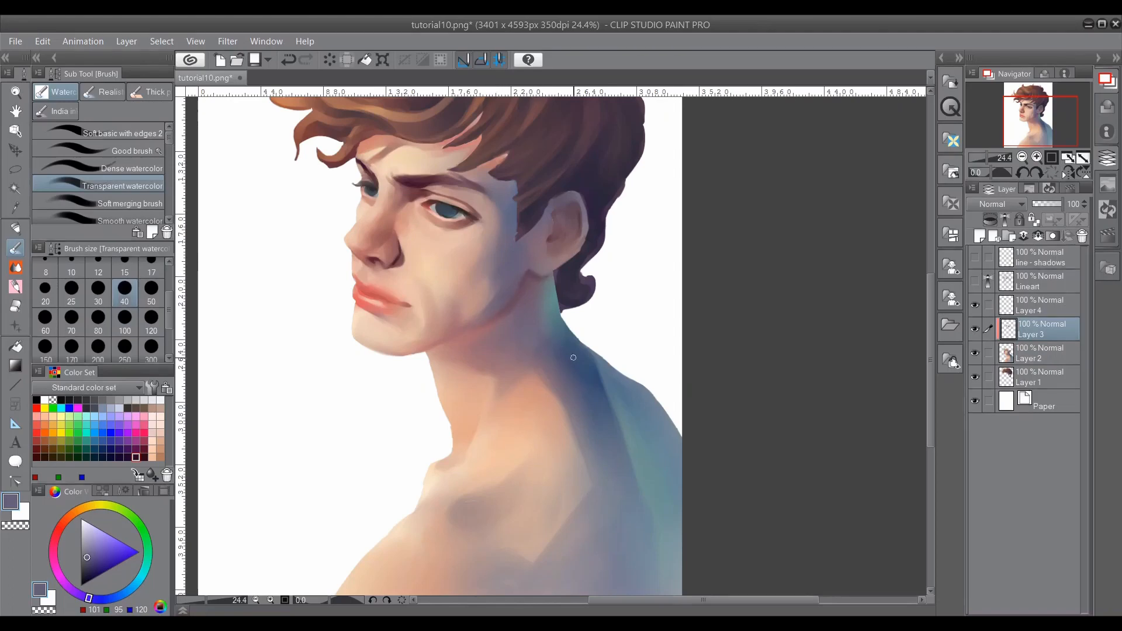
scroll(477, 425, up, 2)
key(])
key(])
key(])
key(])
scroll(344, 311, down, 3)
scroll(344, 310, down, 2)
scroll(384, 383, up, 3)
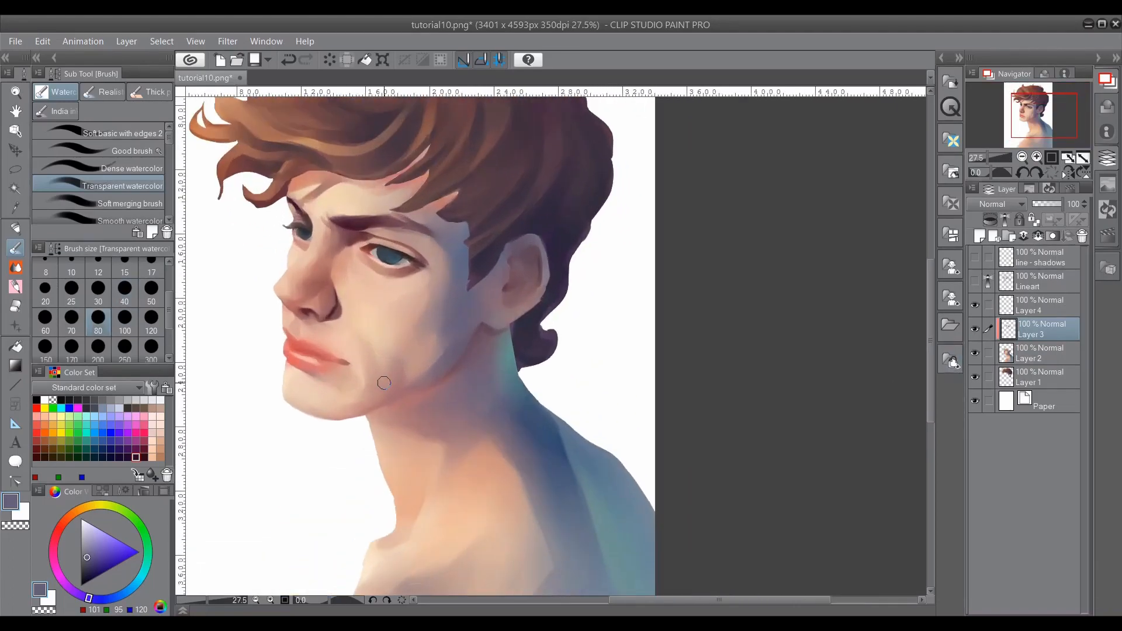
Step: Refine the far eyebrow and the skin beside it with picked tones in Dense watercolor
click(131, 168)
alt+click(302, 213)
mouse_move(294, 205)
mouse_down()
mouse_move(303, 222)
mouse_move(303, 207)
mouse_up()
alt+click(305, 205)
alt+click(310, 205)
alt+click(310, 204)
alt+click(310, 211)
alt+click(307, 204)
Step: Repaint the fringe's edge above the far brow with picked reddish brown in Dense watercolor at size 70
alt+click(304, 178)
key(])
key(])
key(])
key(])
alt+click(298, 176)
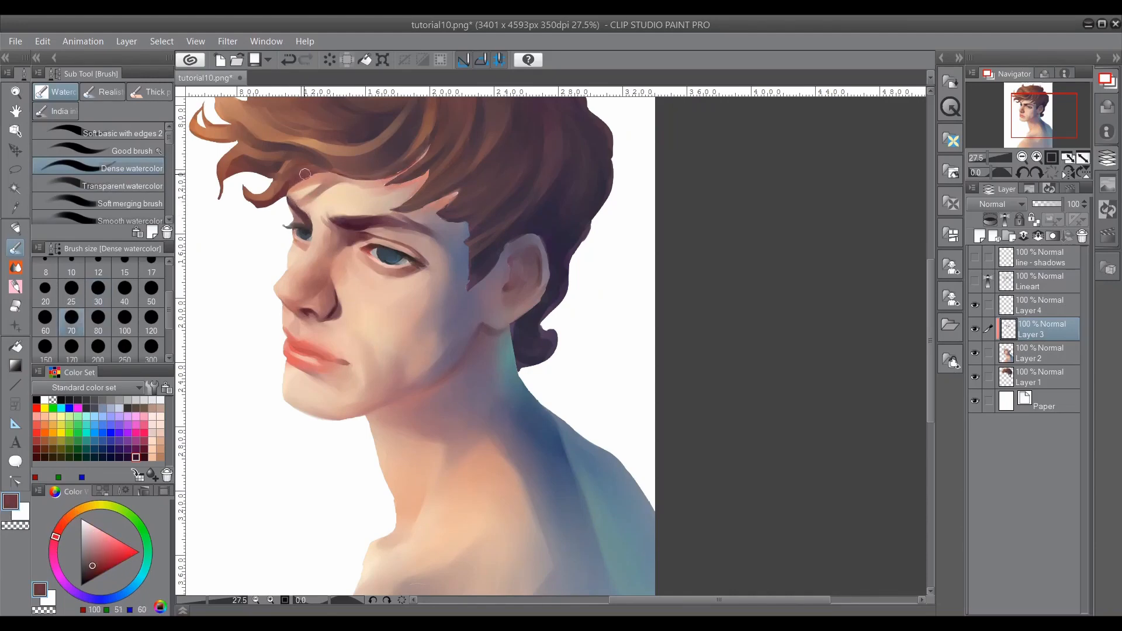
Step: Lasso the hollow of the ear, shade it with picked dark tones in Transparent watercolor at size 100, and clear the selection
alt+click(502, 242)
key(m)
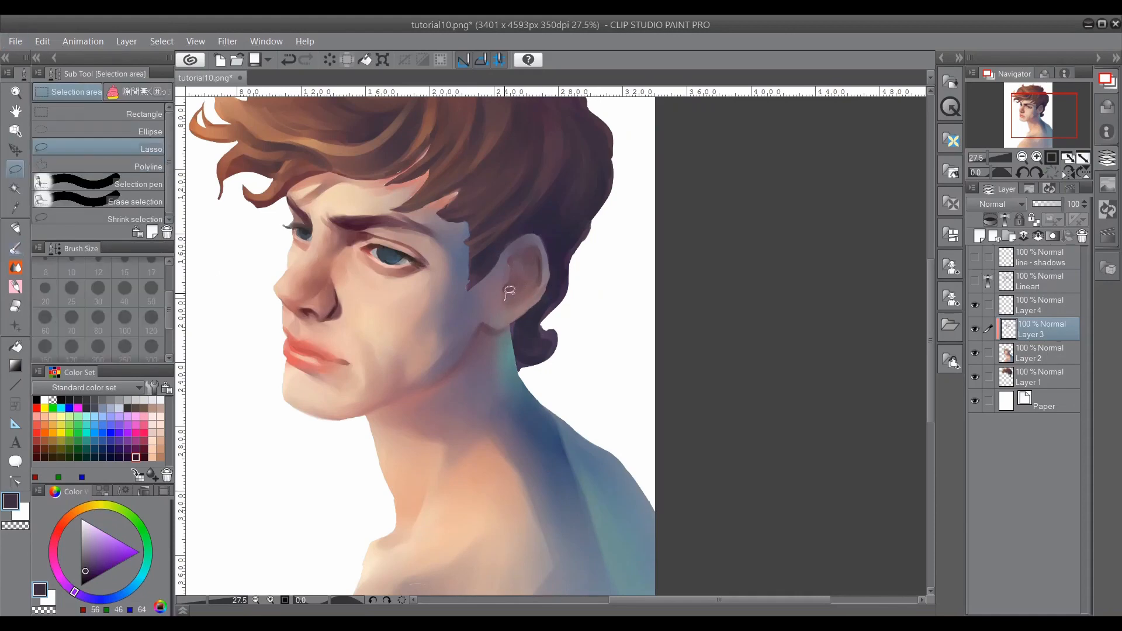
drag(506, 296, 507, 295)
key(b)
click(123, 186)
alt+click(510, 282)
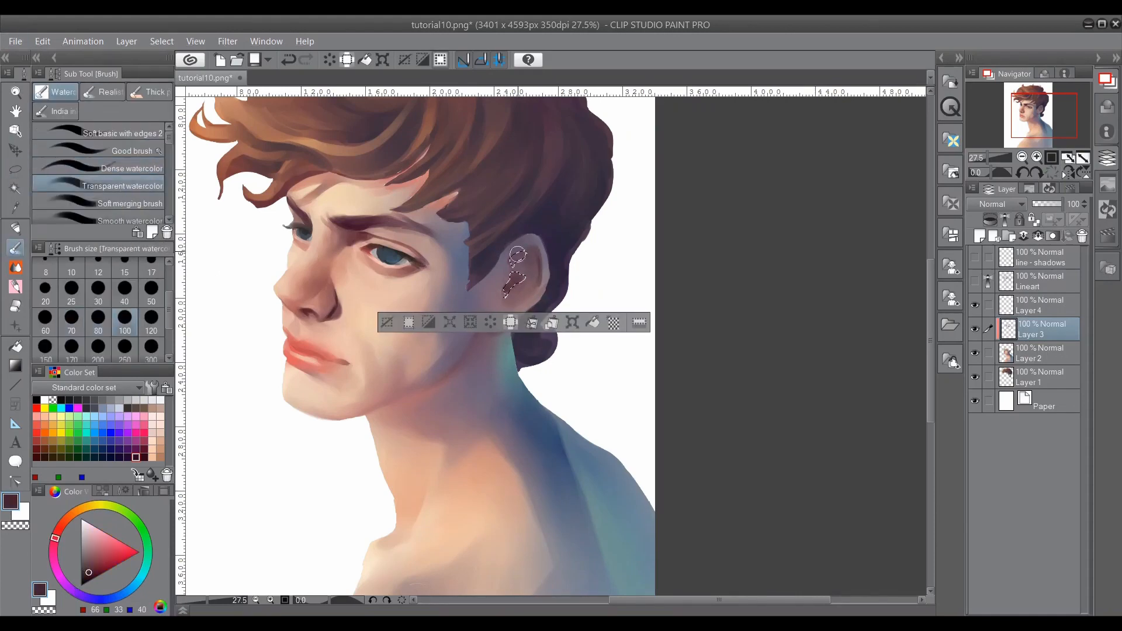
key(ctrl+d)
Step: Lasso the lower inner ear, shade it with a picked tone in Transparent watercolor, and deselect it
key(m)
drag(508, 288, 508, 289)
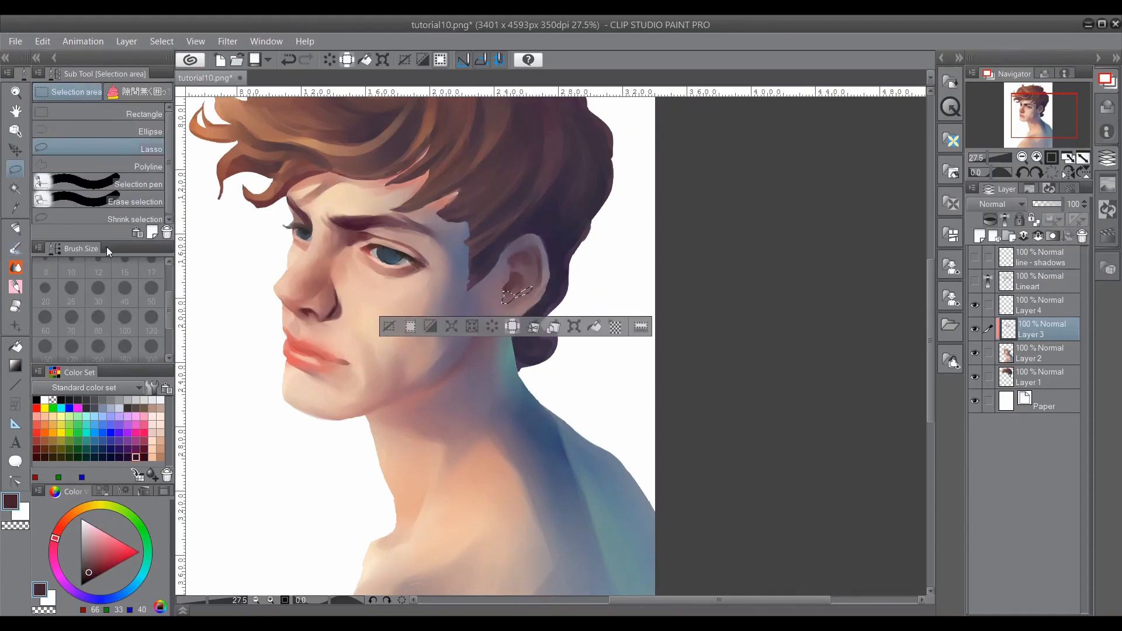
key(b)
alt+click(513, 279)
key(ctrl+d)
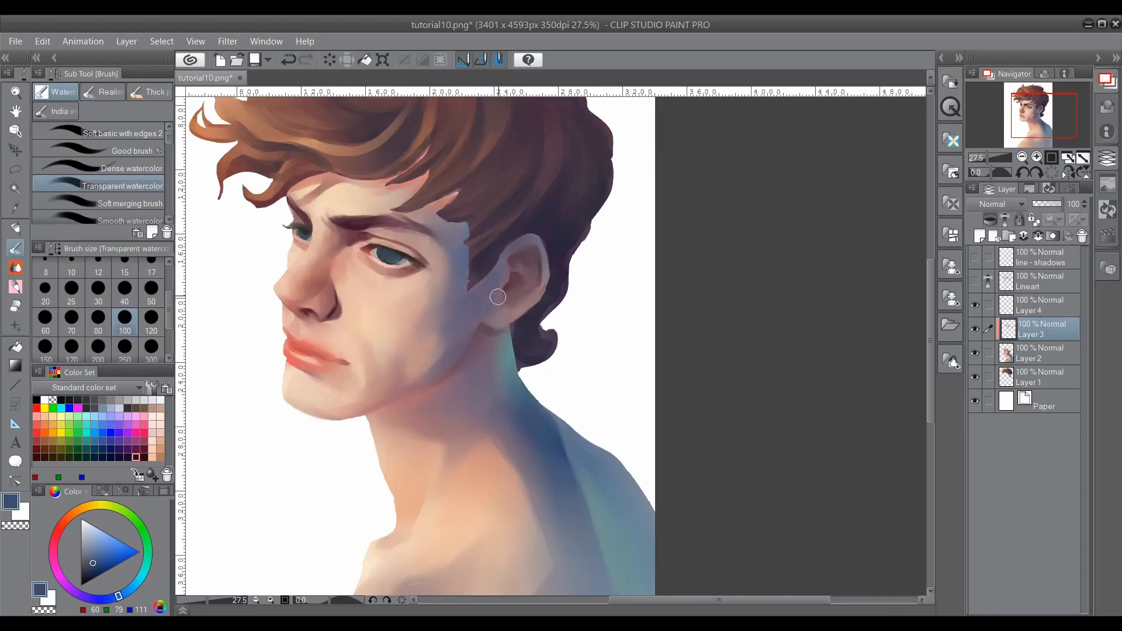
Step: Refine the ear's upper fold inside a lasso selection with picked tones in Dense watercolor at size 30, clearing the selection
alt+click(469, 261)
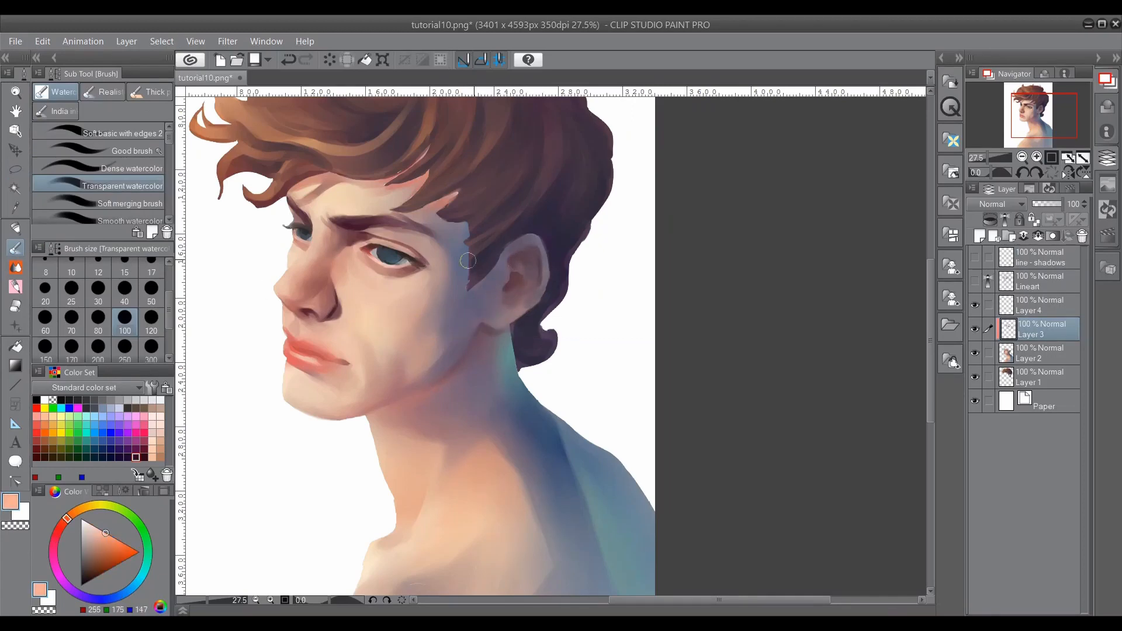
click(126, 167)
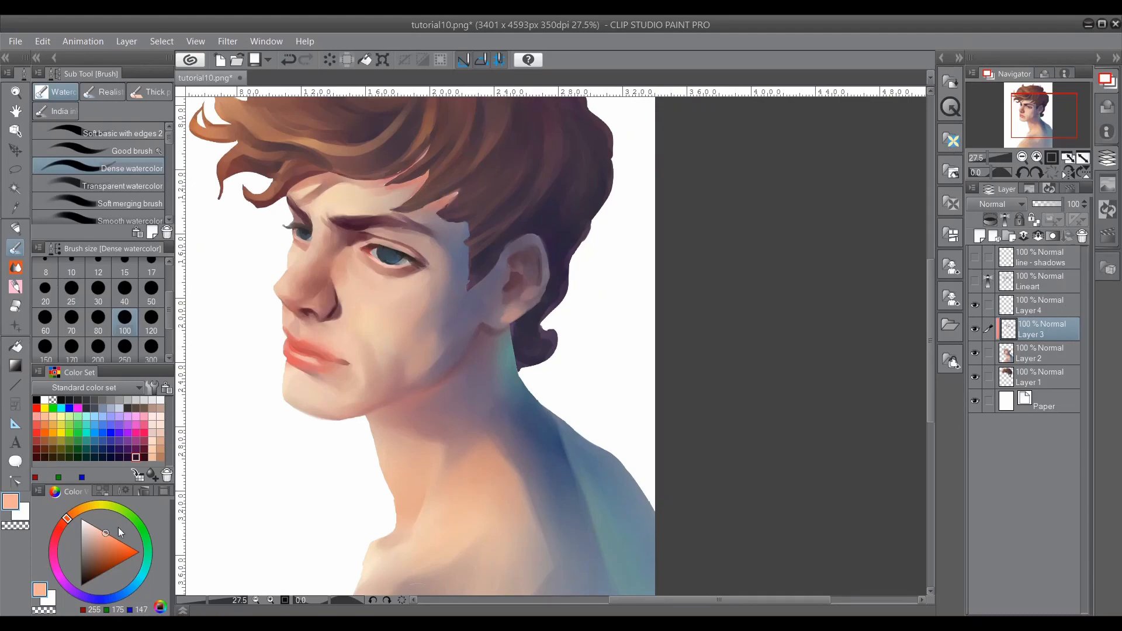
click(98, 291)
key(period)
key(m)
key(b)
mouse_move(508, 262)
mouse_down()
mouse_move(491, 314)
mouse_move(495, 260)
mouse_up()
alt+click(497, 257)
key(ctrl+d)
alt+click(503, 280)
alt+click(494, 259)
Step: Try to lighten the skin between the nose and upper lip with picked tones in Dense watercolor
alt+click(415, 426)
alt+click(293, 327)
key(ctrl+z)
drag(288, 313, 292, 322)
alt+click(290, 322)
click(117, 169)
key(ctrl+z)
alt+click(289, 314)
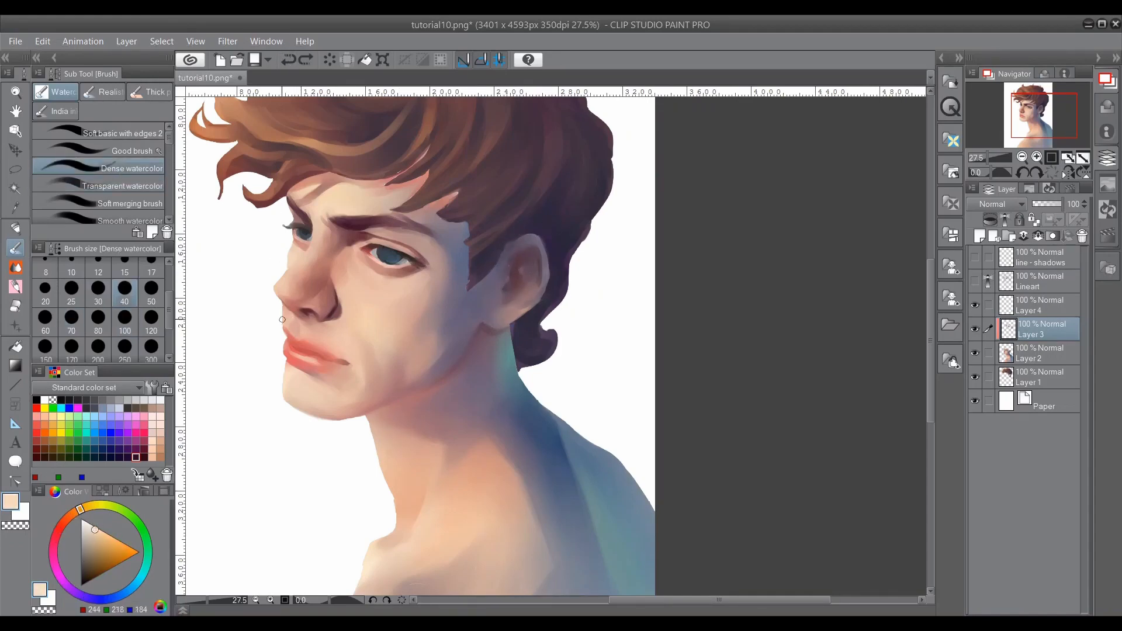
key(ctrl+z)
Step: Add pale highlights (255, 245, 231) on the face and by the mouth corner in Dense watercolor at size 25, and blend with Soft merging brush
click(87, 522)
click(72, 290)
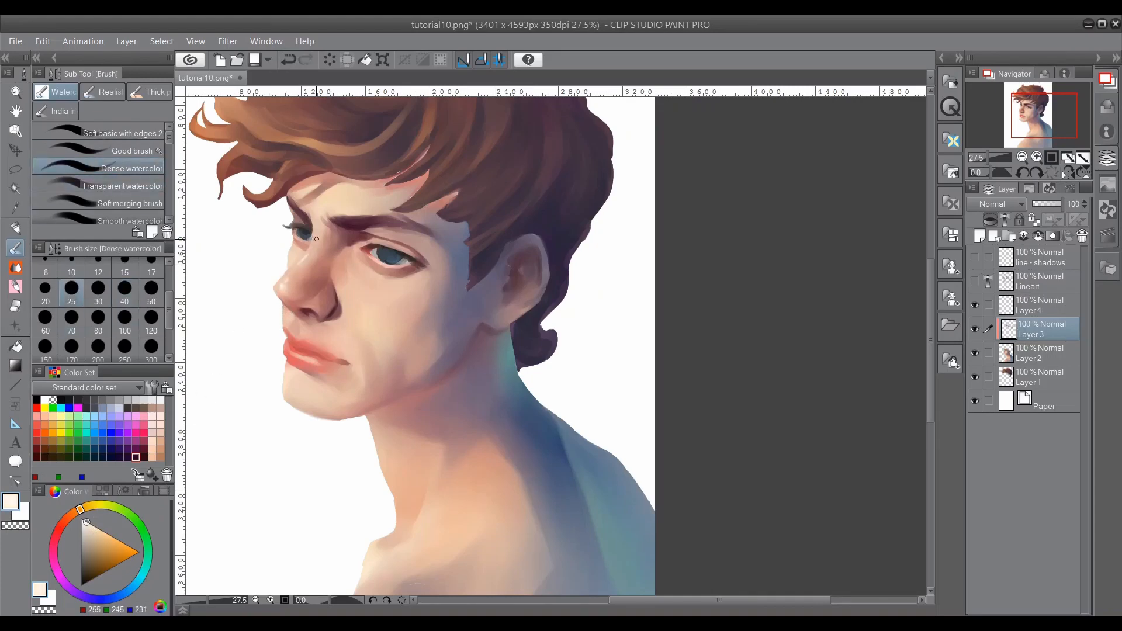
click(98, 185)
click(129, 203)
click(112, 168)
drag(411, 286, 361, 281)
key(ctrl+z)
drag(353, 354, 358, 370)
click(117, 203)
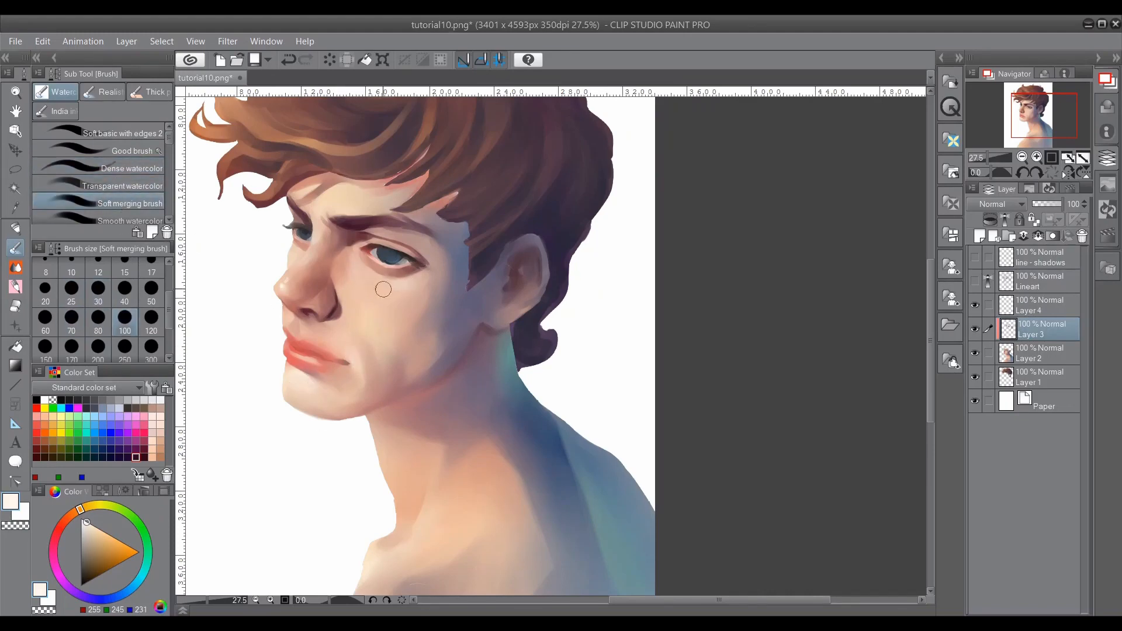
Step: Shade the lips with dark red (136, 54, 60) in Dense watercolor at size 25 and blend with Soft merging brush
click(117, 169)
click(58, 531)
click(99, 561)
click(71, 317)
click(71, 287)
key(alt+bracketleft)
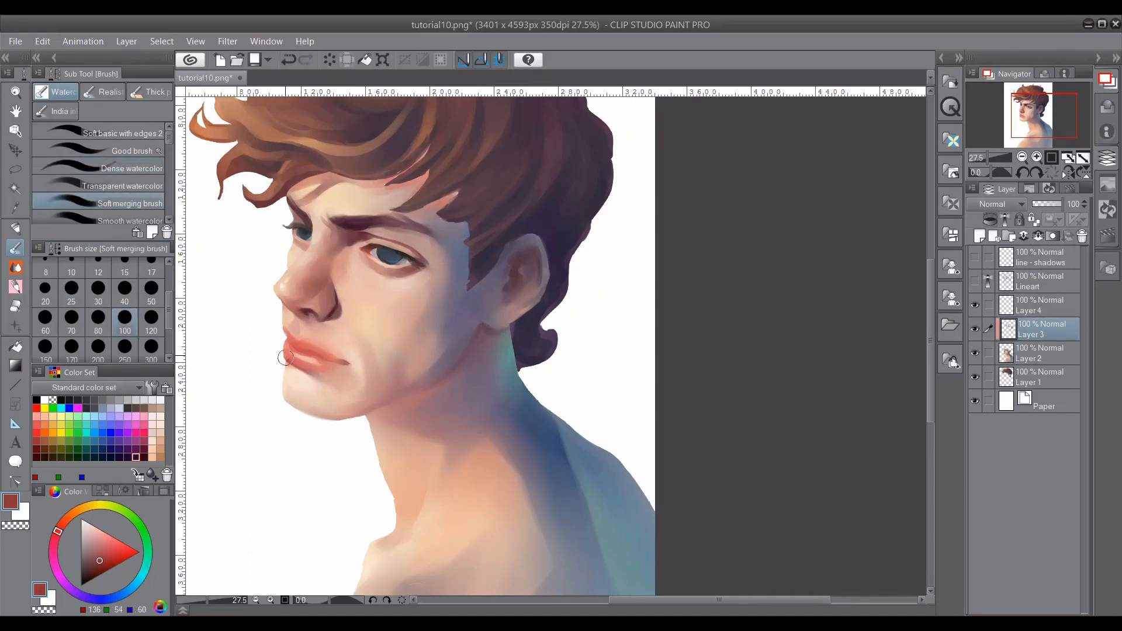
Step: Darken the line between the lips with picked reds and blend it with Soft merging brush at size 80
key(bracketright)
alt+click(319, 348)
drag(304, 351, 344, 365)
alt+click(320, 355)
click(120, 203)
click(98, 292)
click(98, 319)
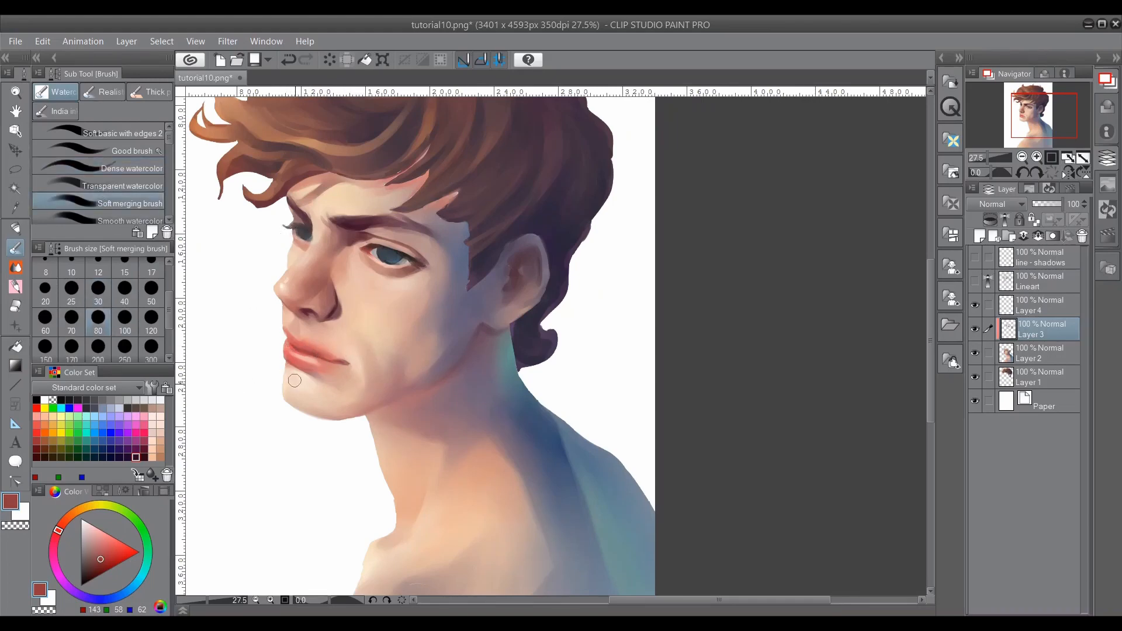
Step: Lighten the skin above the upper lip with a picked pale tone, blend it, and add white lip highlights using Good brush at size 30
click(120, 168)
alt+click(300, 334)
click(120, 203)
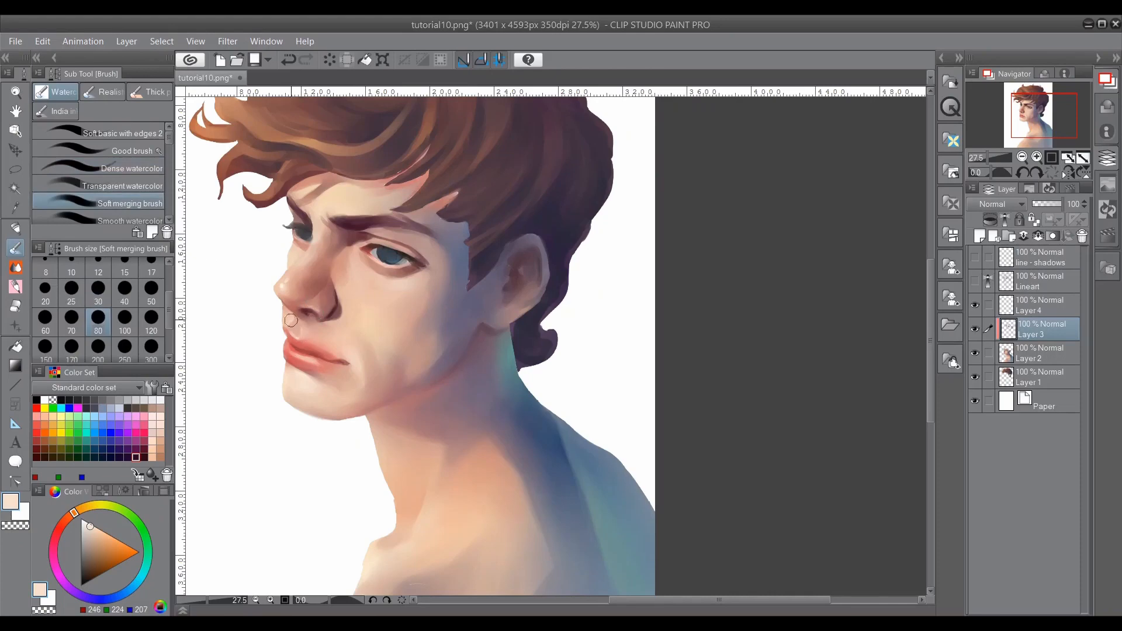
click(126, 150)
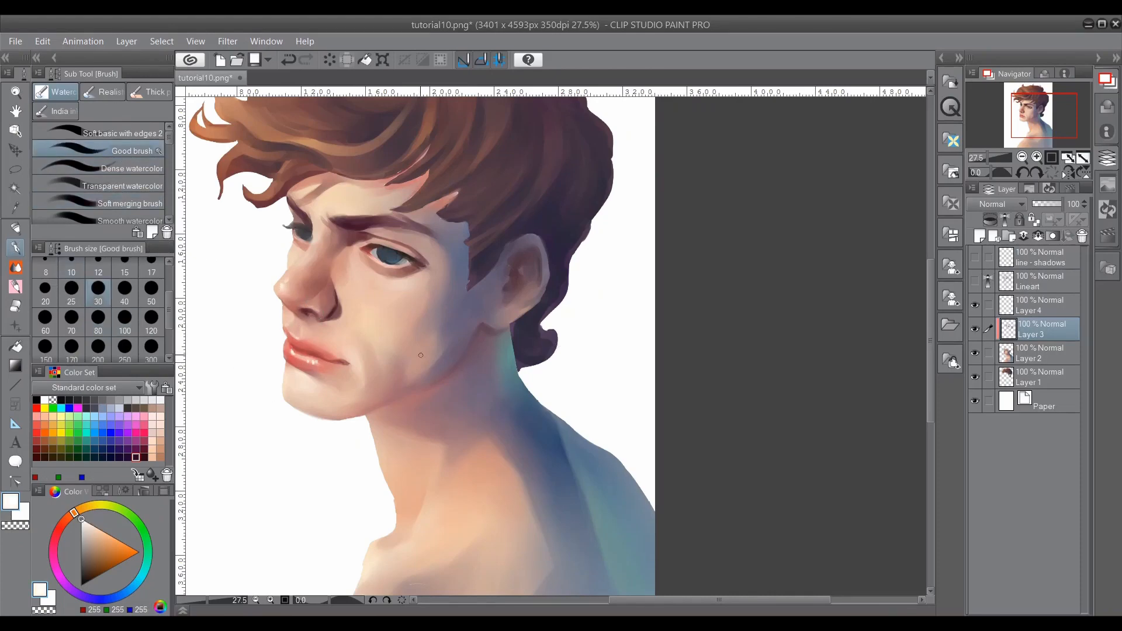
Step: Paint picked light skin (237, 209, 183) at the near eyebrow's inner end and blend with Soft merging brush
alt+click(325, 207)
drag(325, 214, 322, 227)
click(120, 203)
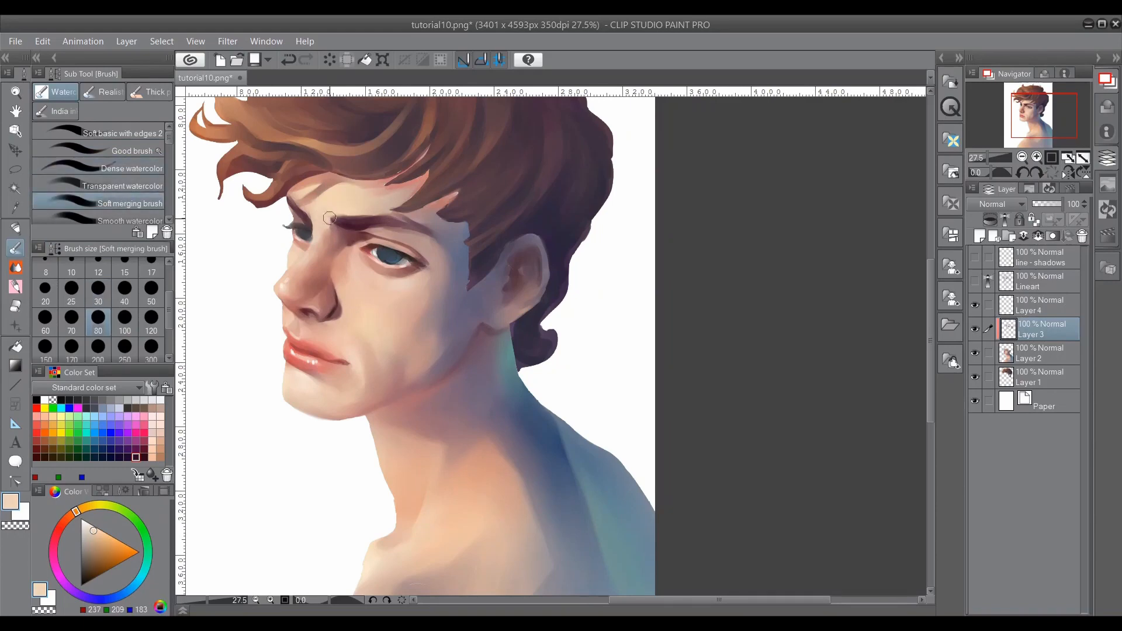
Step: Merge Layer 3 and Layer 2 down into Layer 1
scroll(345, 254, down, 1)
scroll(423, 364, down, 1)
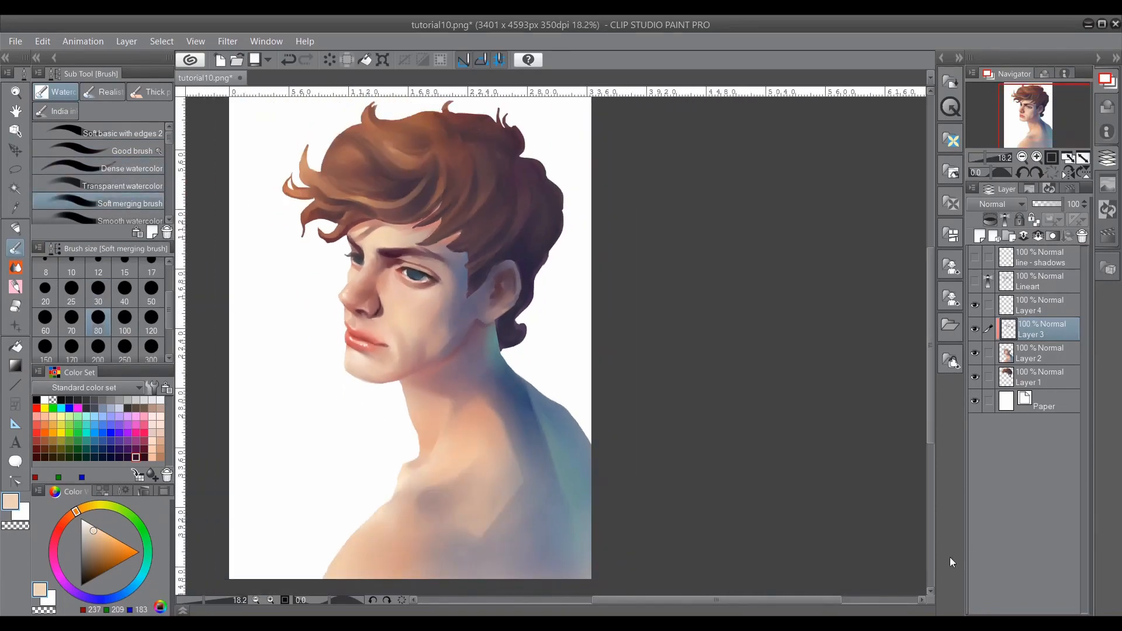
key(ctrl+e)
key(ctrl+e)
Step: Soften the ear's outline and the temple hairline on Layer 1 with Soft merging brush at size 80 and picked tones
scroll(544, 310, up, 1)
alt+click(446, 289)
alt+click(484, 260)
mouse_move(486, 257)
mouse_down()
mouse_move(513, 255)
mouse_move(514, 286)
mouse_up()
alt+click(476, 283)
alt+click(442, 251)
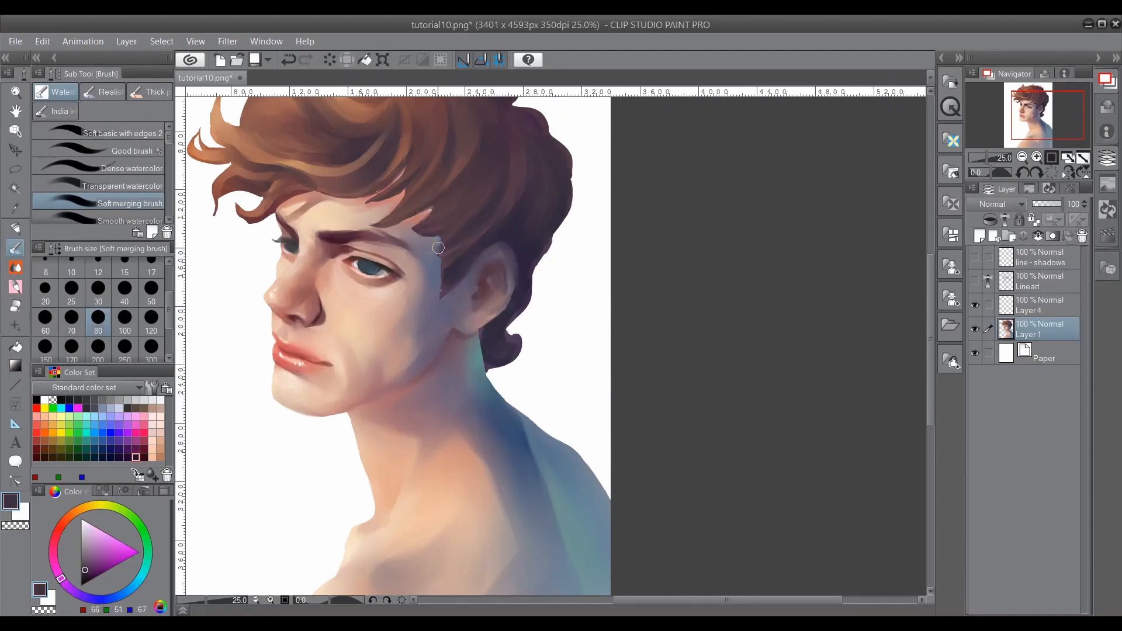
Step: Paint hair strands over the temple with picked skin and hair tones in Opaque watercolor
click(169, 220)
click(130, 218)
alt+click(430, 242)
alt+click(476, 227)
mouse_move(454, 241)
mouse_down()
mouse_move(438, 252)
mouse_move(431, 241)
mouse_up()
Step: Touch up the earlobe's edge and the inner ear with picked tones in Opaque watercolor at size 40
alt+click(495, 310)
drag(501, 314, 490, 323)
alt+click(486, 263)
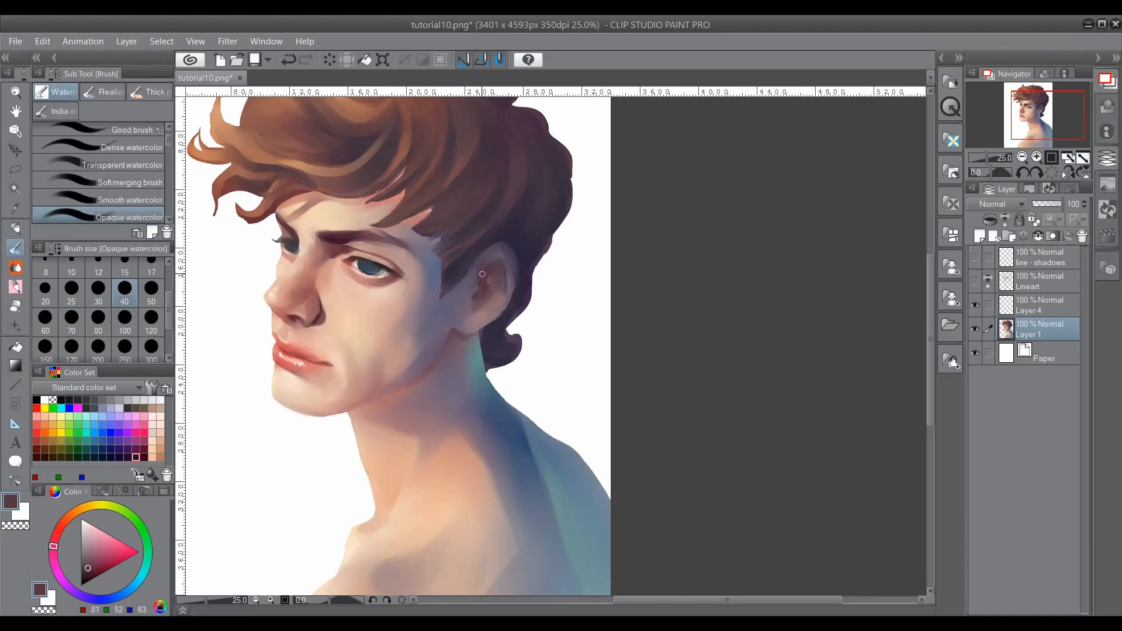
Step: Blend the temple hairline with Soft merging brush at size 80 and refine it in Dense watercolor at size 25
alt+click(446, 242)
click(129, 183)
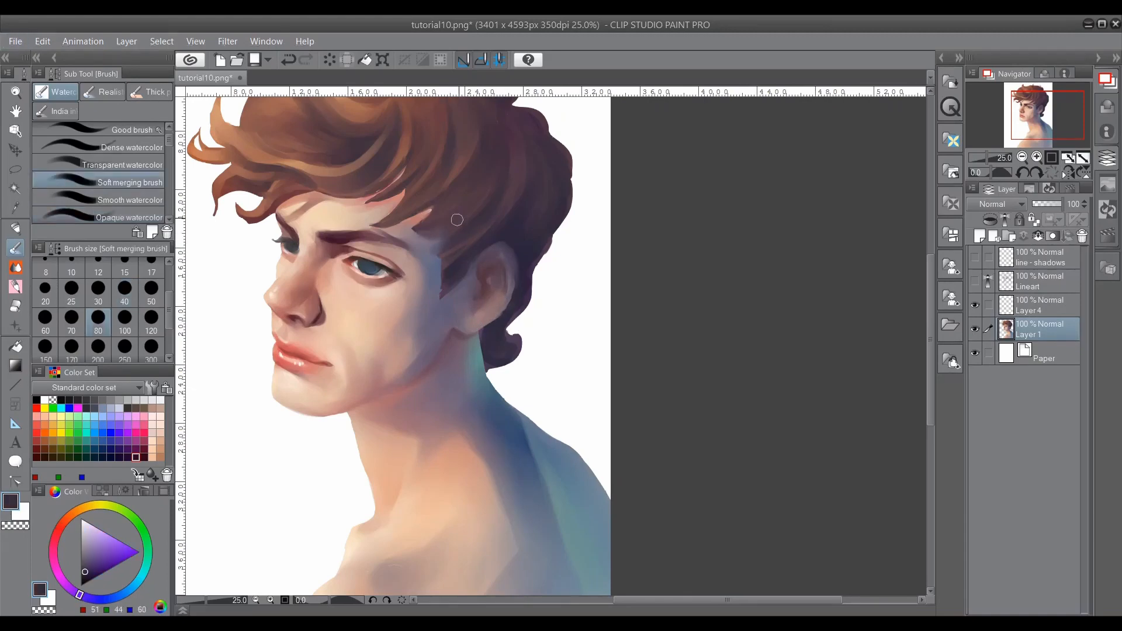
click(130, 148)
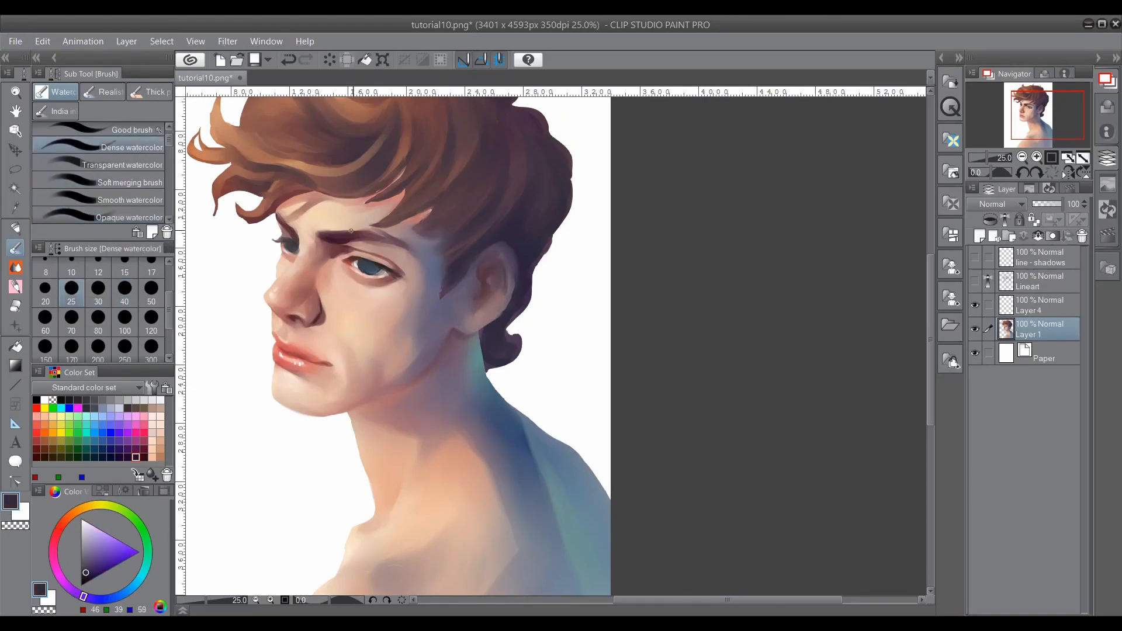
alt+click(442, 254)
Step: Repaint the fringe strands along the forehead with picked brown and reddish tones in Dense watercolor, up to size 50
alt+click(394, 209)
mouse_move(396, 210)
mouse_down()
mouse_move(383, 218)
mouse_move(352, 204)
mouse_up()
alt+click(415, 190)
alt+click(385, 213)
alt+click(390, 190)
alt+click(437, 241)
mouse_move(419, 182)
mouse_down()
mouse_move(370, 175)
mouse_move(313, 193)
mouse_up()
alt+click(239, 188)
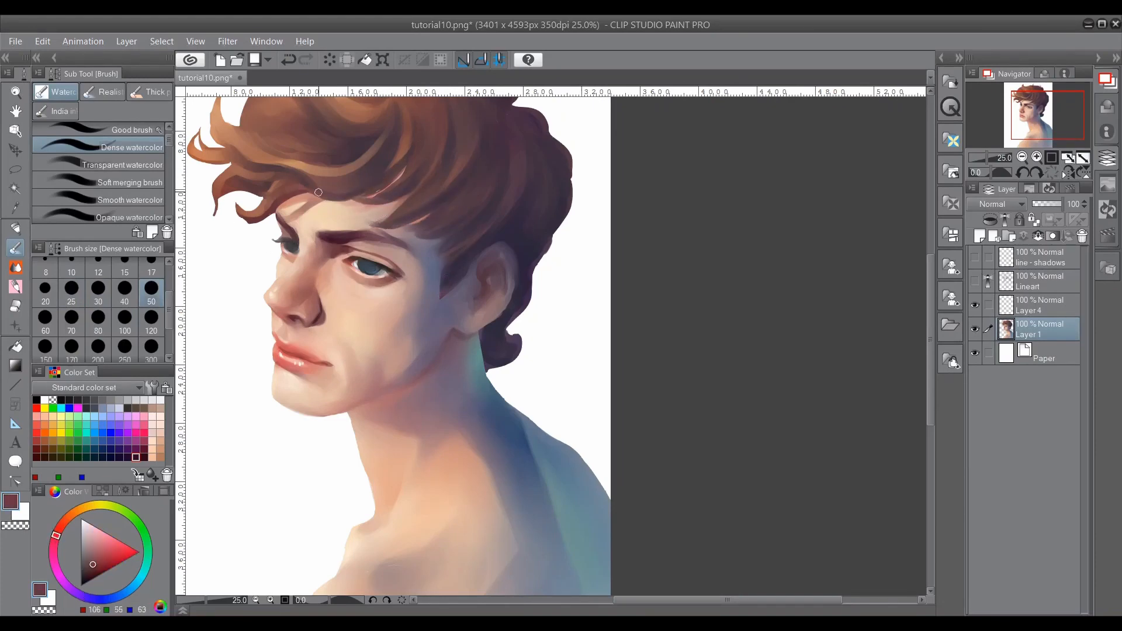
Step: Repaint the fringe edge and sideburn with picked tones in Dense watercolor at size 80, and blend the forehead hairline with the Soft merging brush
alt+click(386, 158)
drag(396, 180, 359, 197)
alt+click(437, 292)
click(98, 322)
alt+click(432, 293)
drag(439, 297, 440, 275)
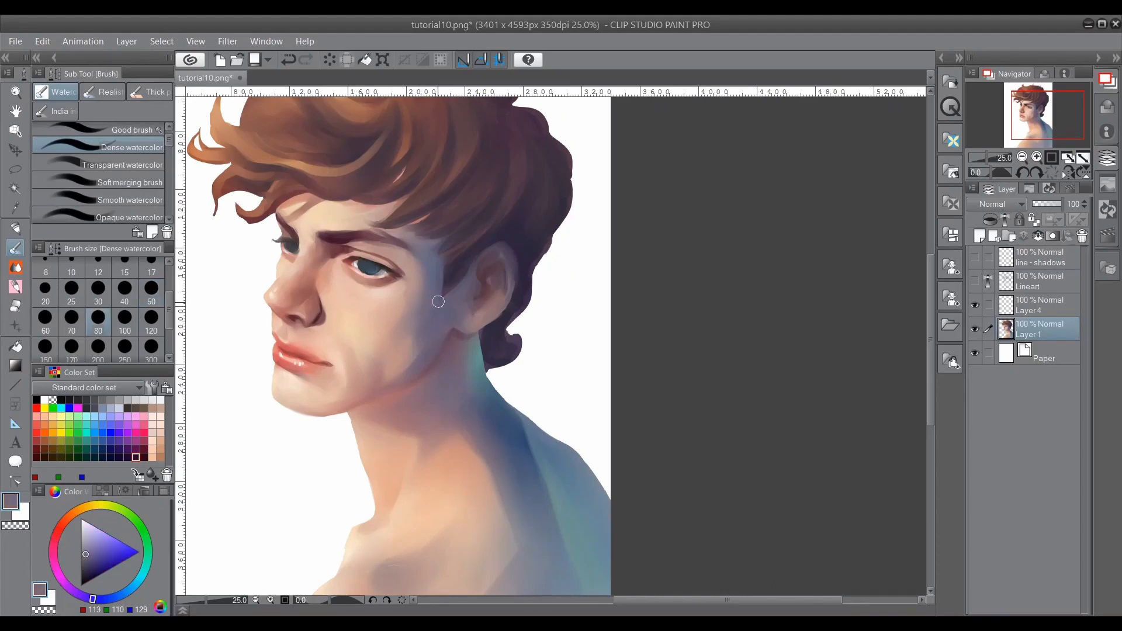
click(122, 181)
mouse_move(397, 218)
mouse_down()
mouse_move(336, 202)
mouse_move(322, 186)
mouse_move(355, 215)
mouse_move(408, 134)
mouse_move(414, 246)
mouse_move(444, 242)
mouse_move(378, 224)
mouse_move(423, 197)
mouse_move(283, 198)
mouse_up()
Step: Shade the ear's rim and inner folds with picked brown and purple tones in Dense watercolor at size 80
click(121, 147)
alt+click(504, 266)
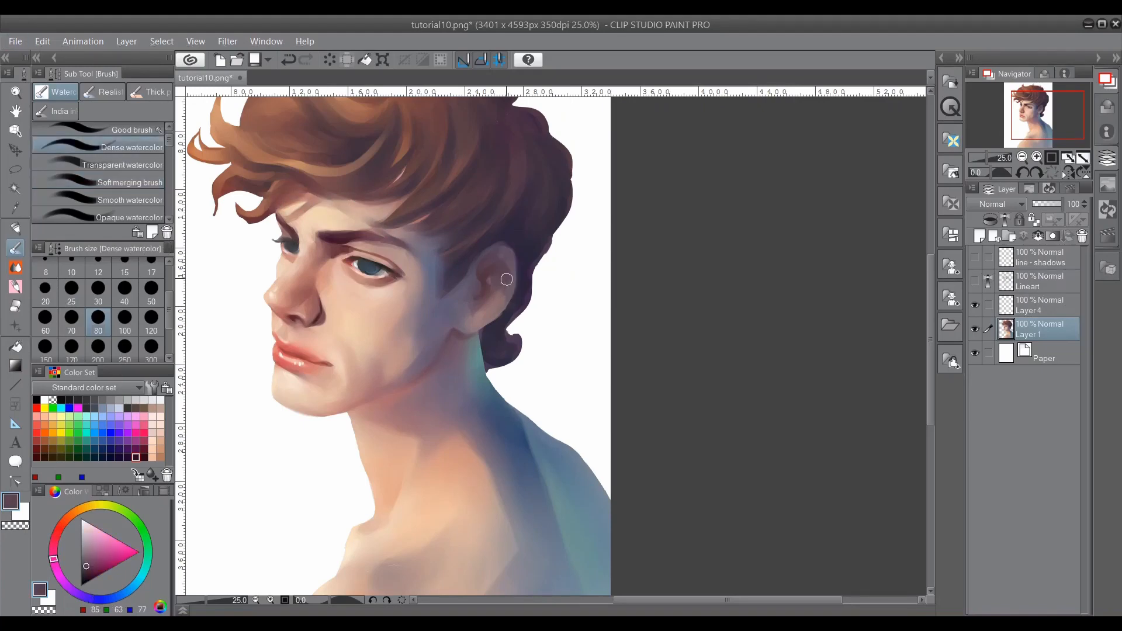
alt+click(485, 258)
alt+click(468, 270)
alt+click(482, 284)
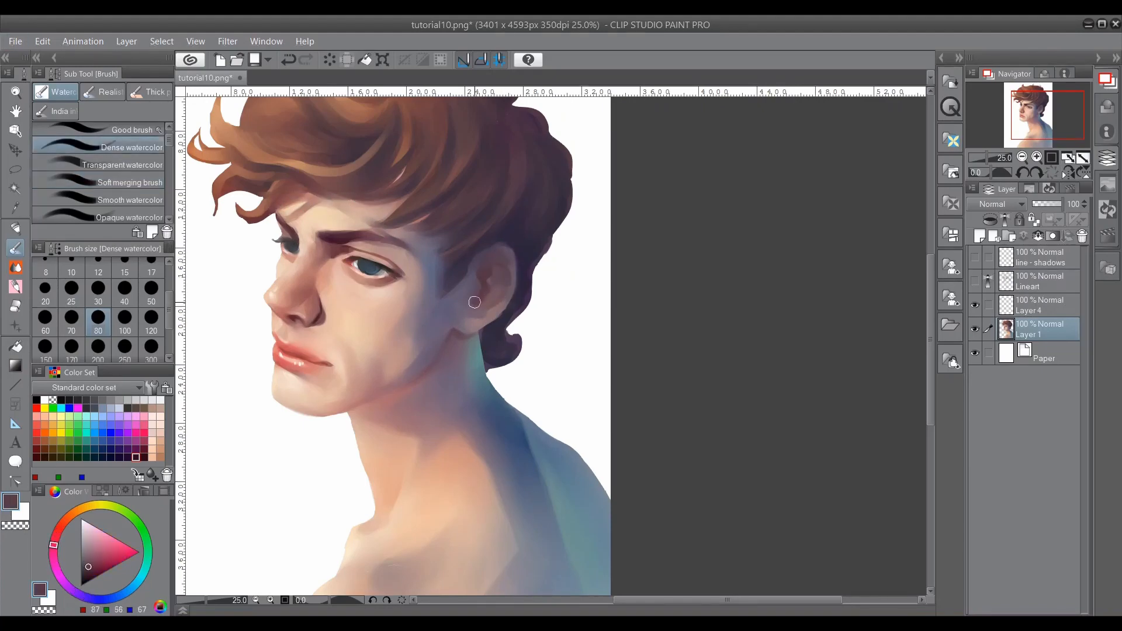
alt+click(513, 290)
drag(502, 267, 500, 290)
Step: Touch up the earlobe, jaw corner and nape hair with picked skin and shadow tones in Dense watercolor
alt+click(449, 345)
alt+click(462, 304)
alt+click(490, 264)
alt+click(482, 321)
alt+click(481, 345)
mouse_move(480, 333)
mouse_down()
mouse_move(485, 367)
mouse_move(495, 358)
mouse_up()
Step: Blend the hair at the back of the head with the Soft merging brush, up to size 250
click(121, 200)
click(122, 183)
scroll(409, 413, down, 3)
mouse_move(517, 270)
mouse_down()
mouse_move(502, 302)
mouse_move(510, 293)
mouse_up()
click(151, 321)
click(125, 349)
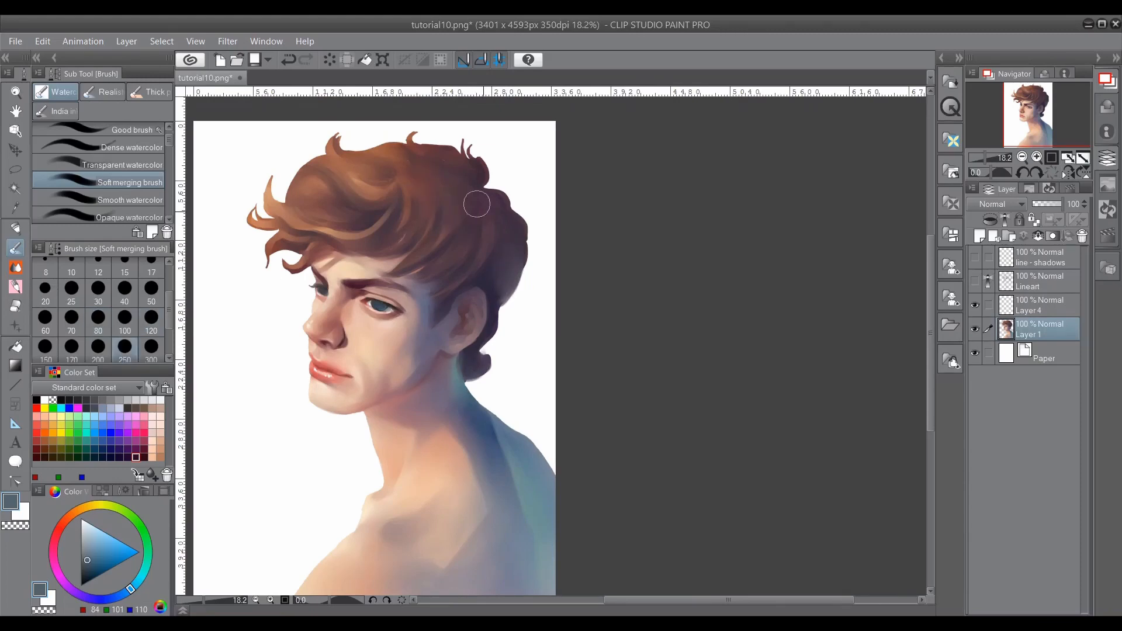
Step: Paint the temple shadow with a picked tone in Dense watercolor and blend it into the cheek with the Soft merging brush at size 100
click(127, 149)
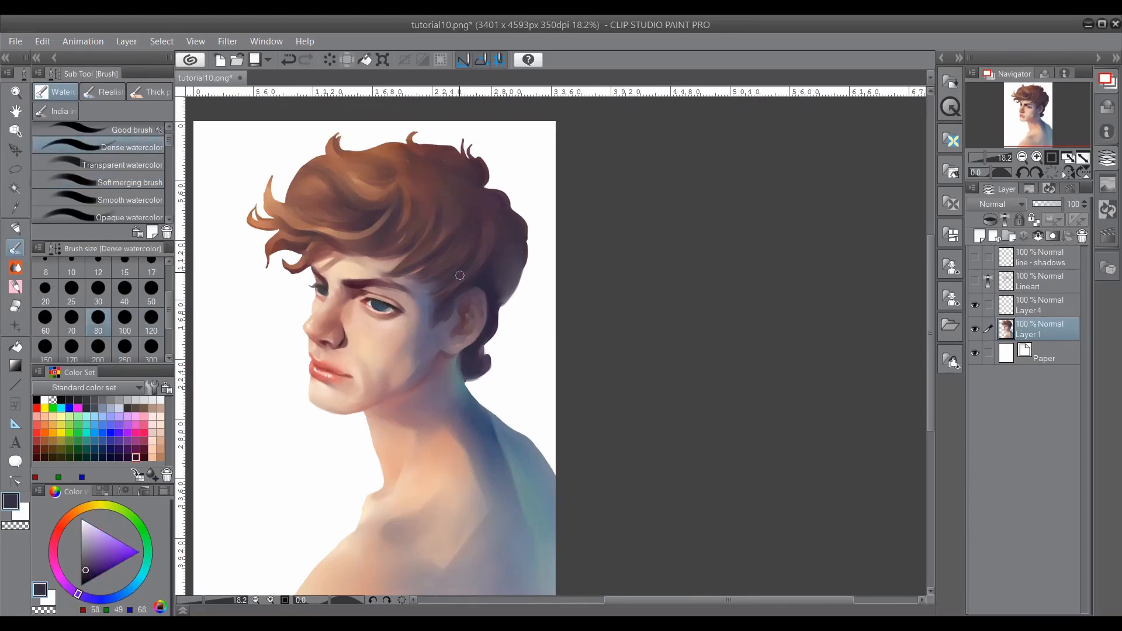
alt+click(438, 322)
drag(426, 324, 413, 286)
click(128, 182)
click(125, 321)
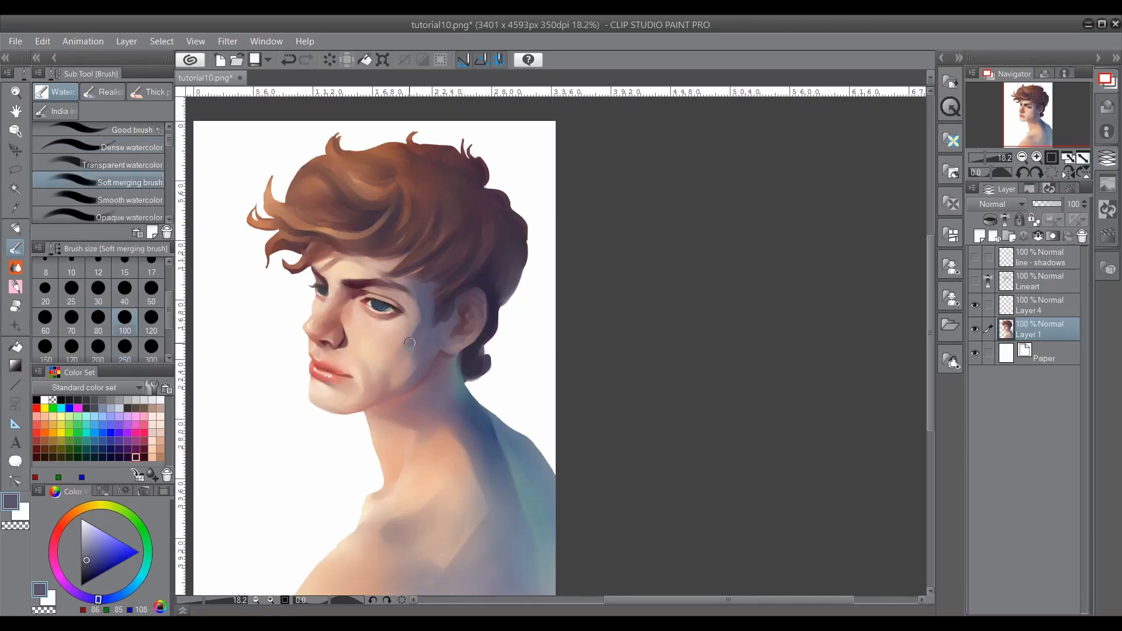
Step: Draw thin loose curls along the front outline of the hair with picked browns in Dense watercolor at size 25
click(128, 147)
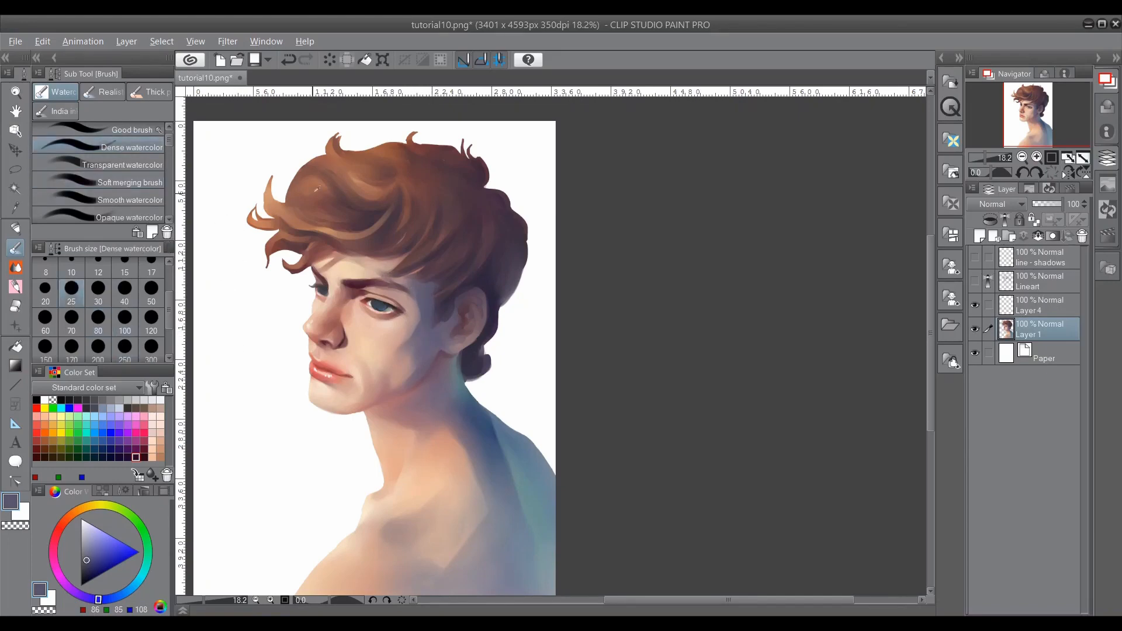
alt+click(311, 171)
alt+click(264, 196)
drag(261, 204, 280, 175)
alt+click(261, 221)
mouse_move(251, 215)
mouse_down()
mouse_move(270, 177)
mouse_move(328, 140)
mouse_move(358, 140)
mouse_move(354, 151)
mouse_up()
Step: Add thin flyaway curls to the fringe tip, the crown and the back of the head with picked hair tones
alt+click(292, 176)
alt+click(268, 253)
alt+click(334, 153)
drag(417, 142, 384, 141)
alt+click(470, 151)
mouse_move(472, 152)
mouse_down()
mouse_move(460, 137)
mouse_move(449, 143)
mouse_up()
drag(470, 154, 451, 144)
drag(487, 183, 501, 184)
Step: Clean up the crown's outline with the Hard eraser and repaint its loose curls with a picked reddish brown in Dense watercolor
key(e)
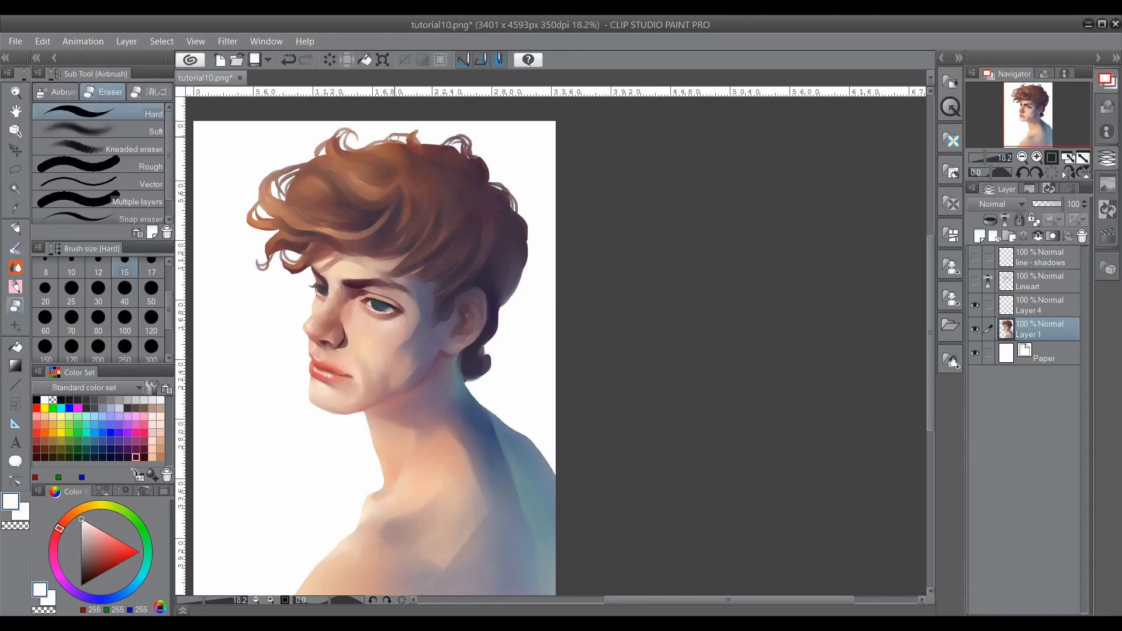
key(b)
alt+click(383, 141)
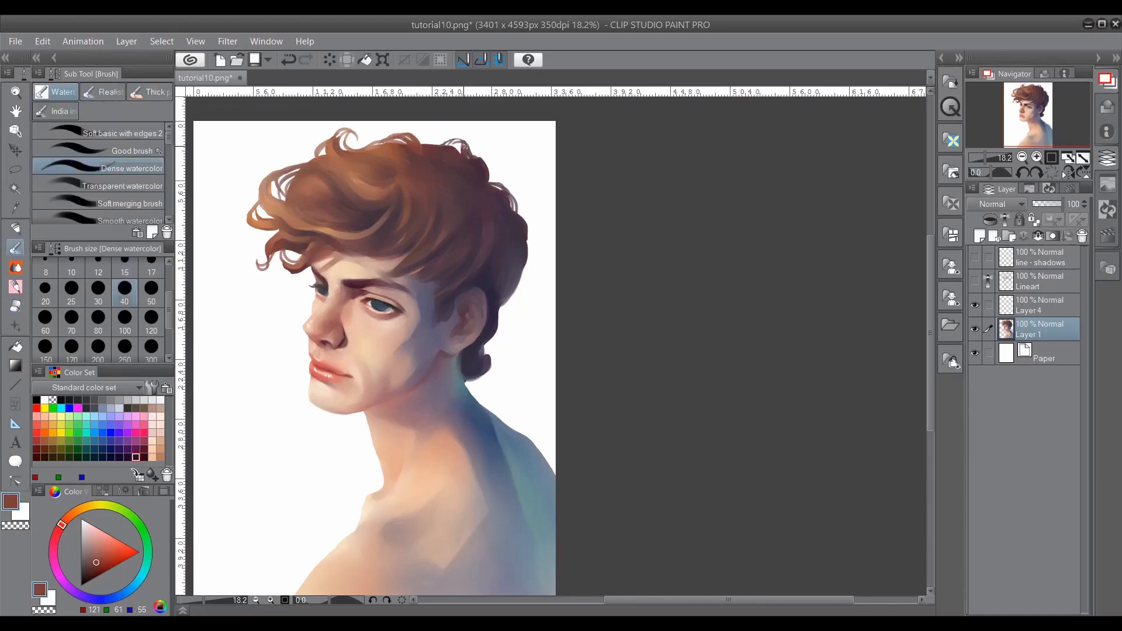
key(b)
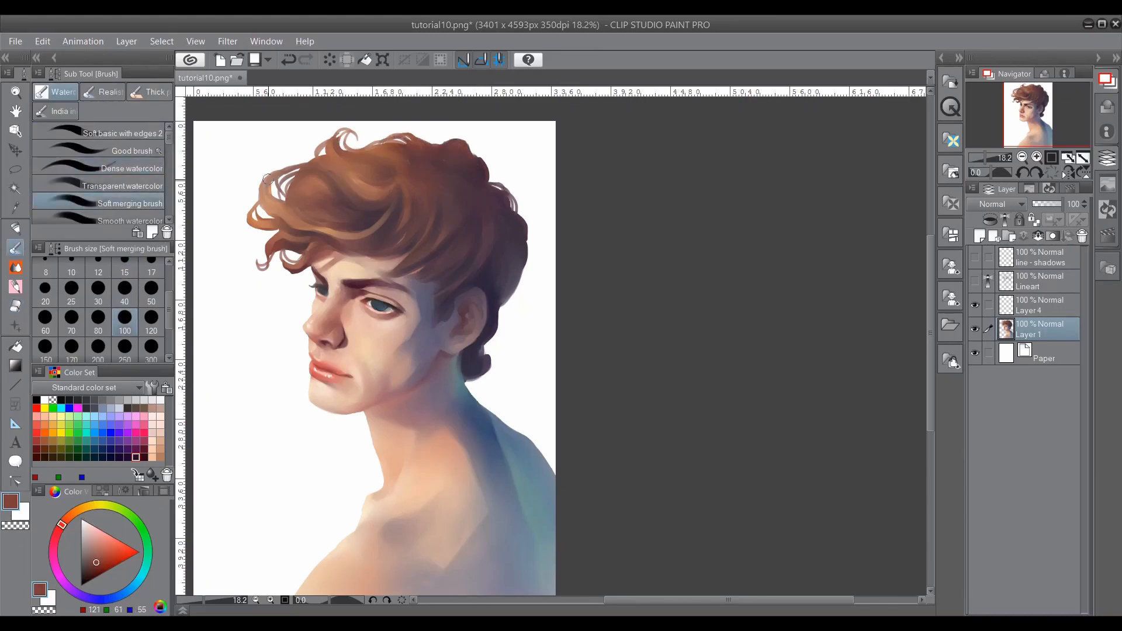
key(b)
Step: Repaint the wavy strands on top of the head with picked light and dark browns in Dense watercolor at size 80
alt+click(328, 223)
alt+click(393, 172)
drag(387, 163, 339, 141)
alt+click(362, 158)
alt+click(393, 180)
alt+click(373, 210)
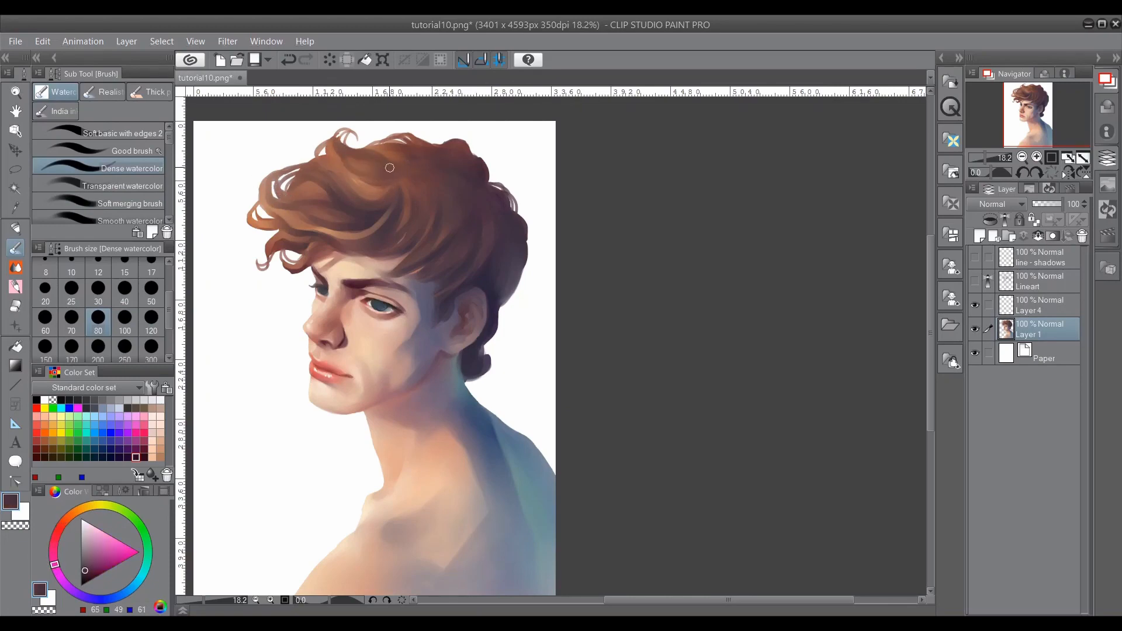
Step: Refine strands through the crown and fringe with picked dark and reddish browns in Dense watercolor at sizes 80 and 40
scroll(412, 170, up, 1)
alt+click(286, 213)
scroll(304, 192, down, 2)
alt+click(425, 225)
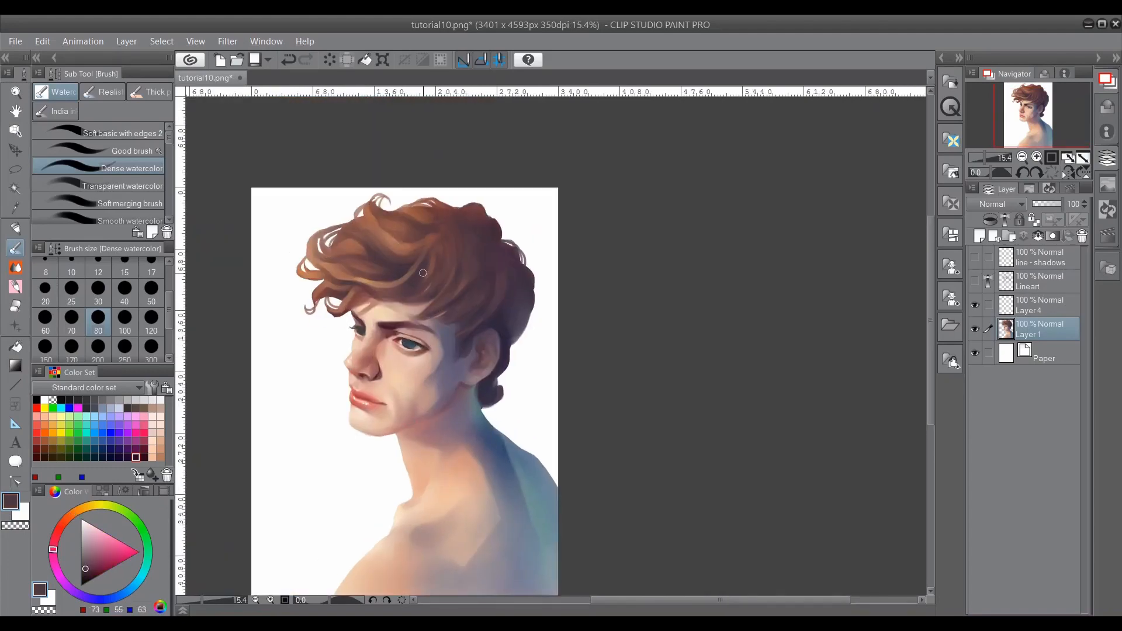
alt+click(409, 212)
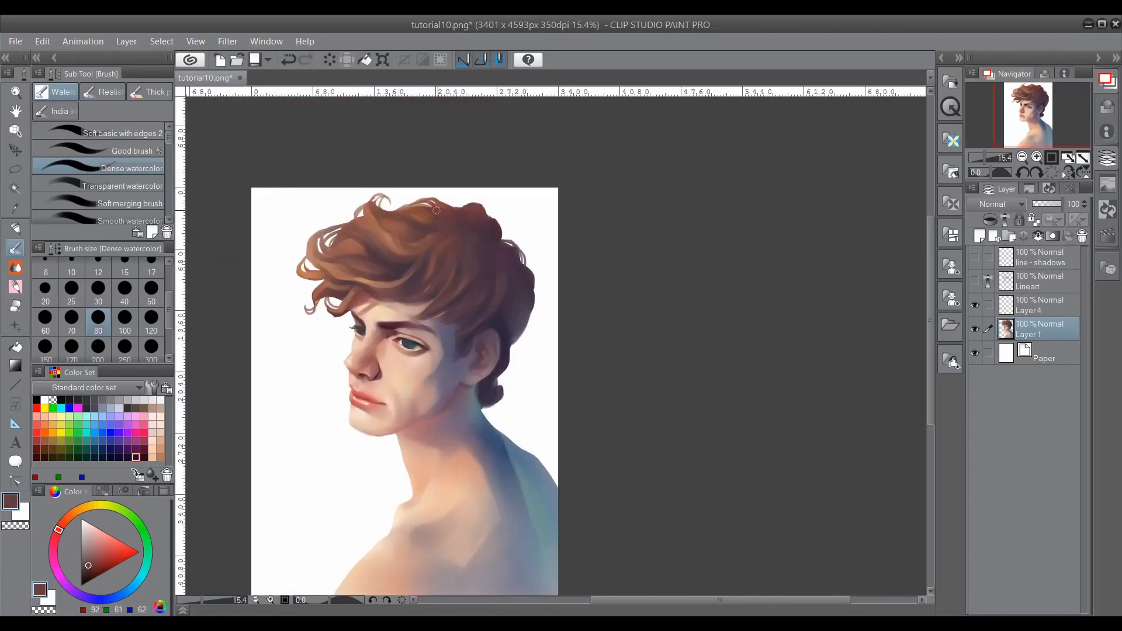
click(132, 289)
alt+click(422, 307)
alt+click(372, 293)
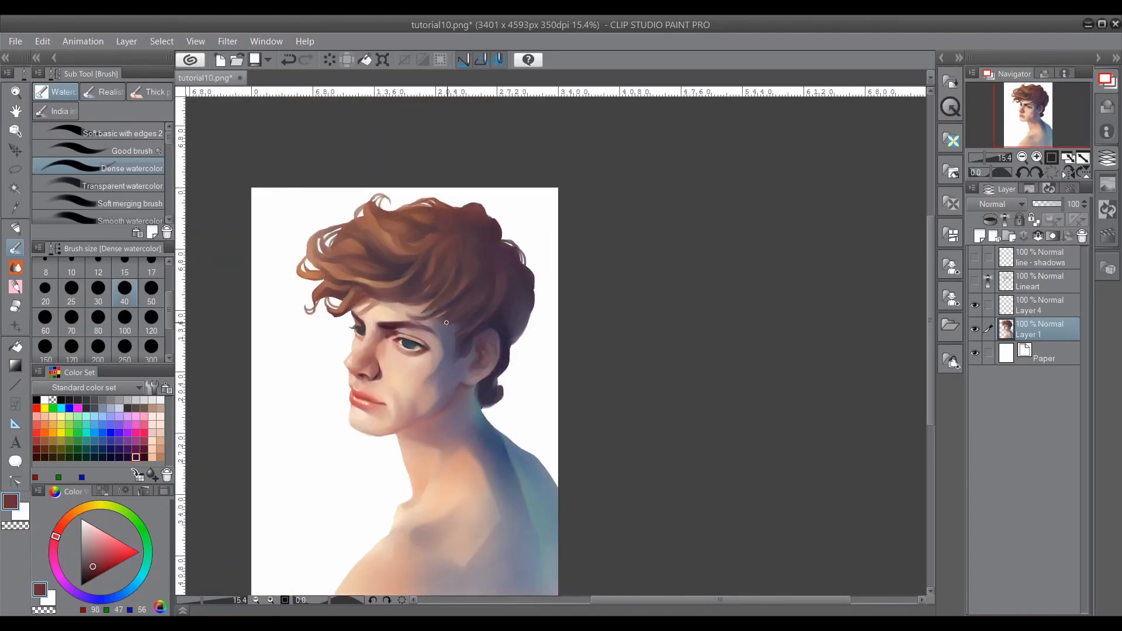
Step: Soften the base of the neck with a picked skin tone and the Soft merging brush
scroll(313, 463, down, 3)
scroll(699, 602, left, 3)
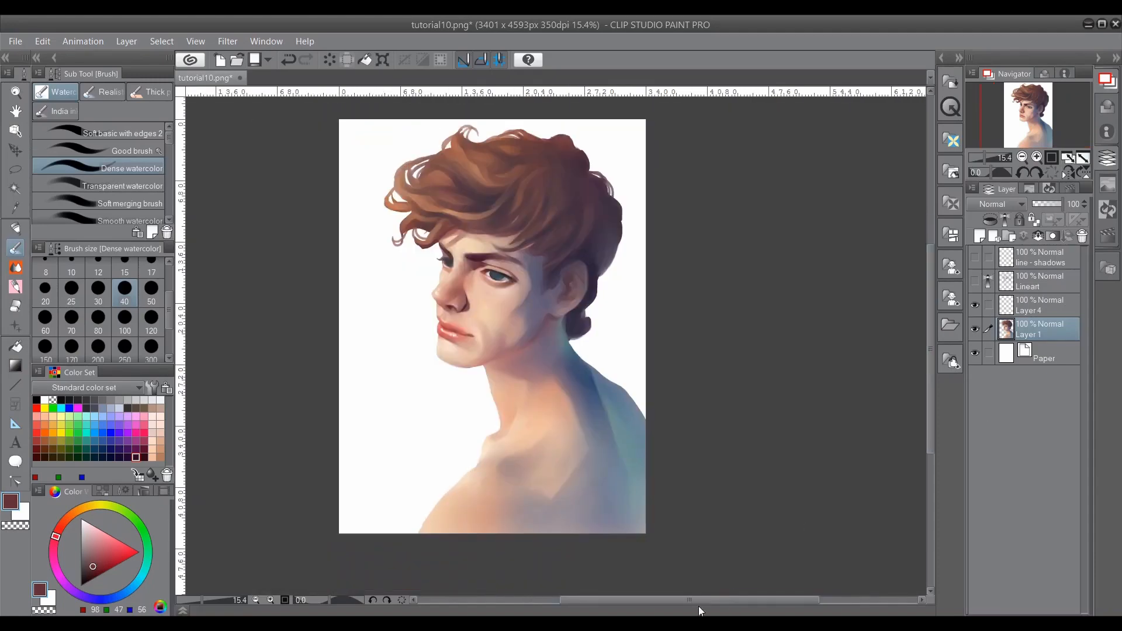
click(124, 202)
alt+click(492, 441)
Step: Define both eyes' lash lines with picked dark tones in Dense watercolor at size 30
scroll(480, 261, up, 4)
click(124, 168)
click(98, 291)
alt+click(408, 262)
alt+click(399, 258)
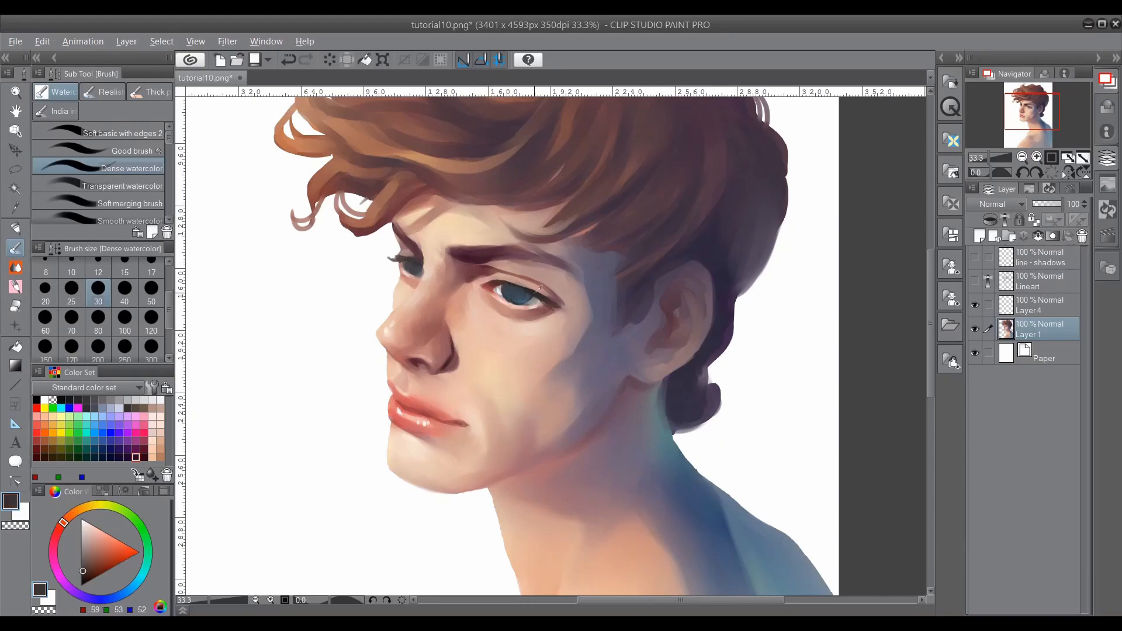
alt+click(501, 291)
alt+click(404, 268)
alt+click(404, 266)
Step: Refine the far eye's lashes in Dense watercolor at sizes 15 and 30, and trim them with the Hard eraser
click(125, 267)
alt+click(403, 265)
alt+click(400, 259)
click(99, 290)
key(e)
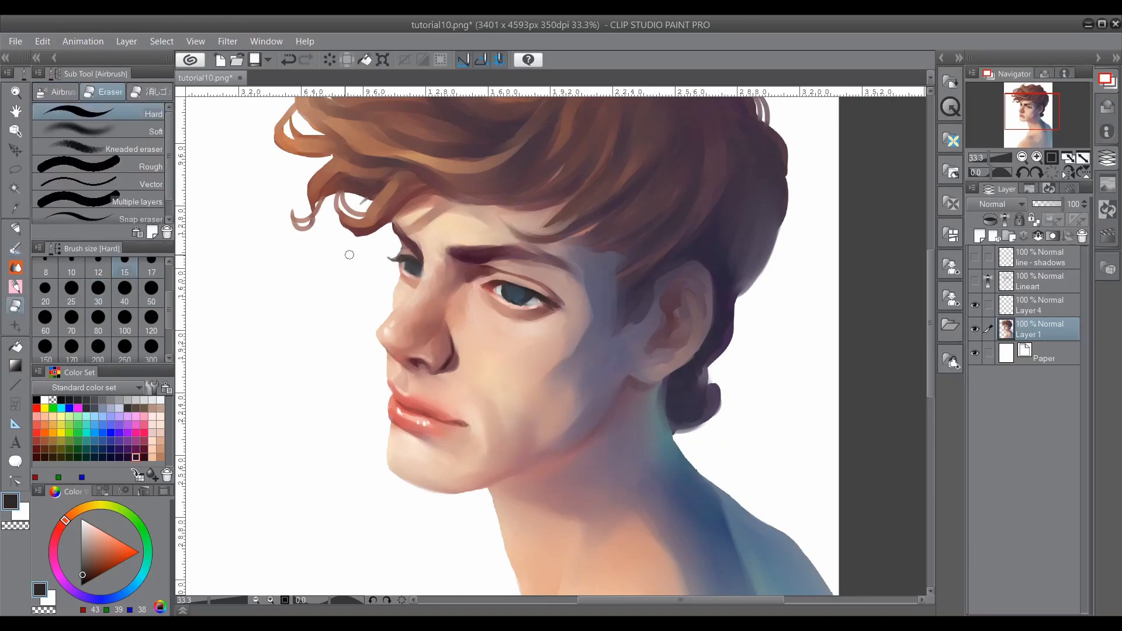
Step: Blend the near eye's upper lid and outer corner with picked tones and the Soft merging brush at size 30
key(b)
alt+click(511, 271)
click(129, 203)
alt+click(554, 304)
drag(555, 305, 579, 317)
alt+click(402, 262)
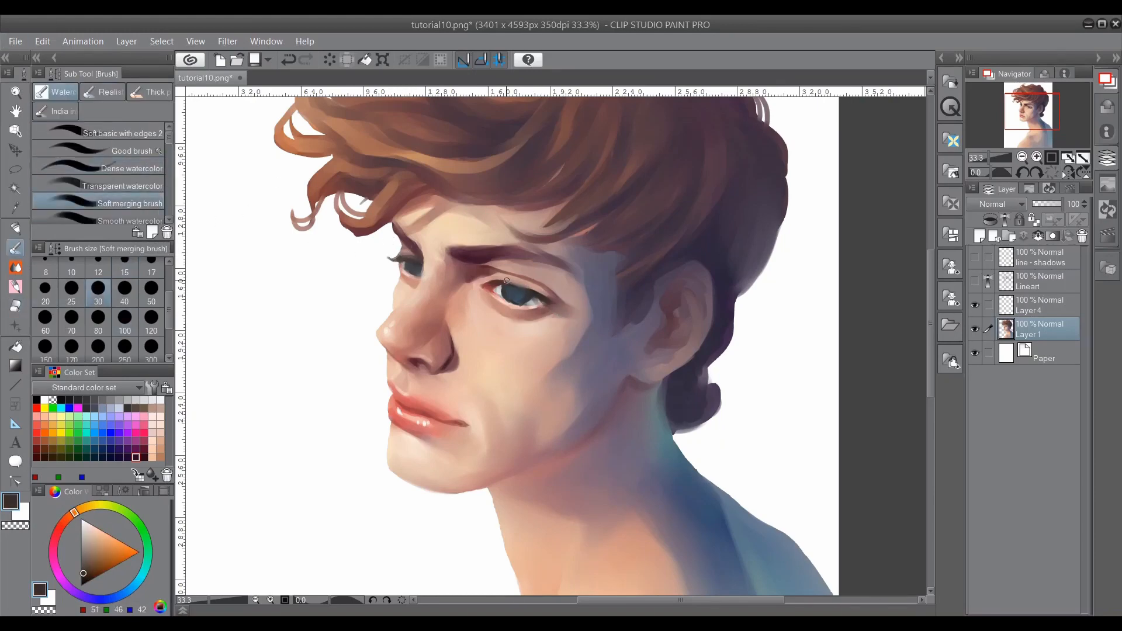
Step: Rework the far eye's lashes and deepen the irises with dark navy in Dense watercolor at size 30
key(e)
key(b)
alt+click(405, 266)
alt+click(407, 267)
click(99, 288)
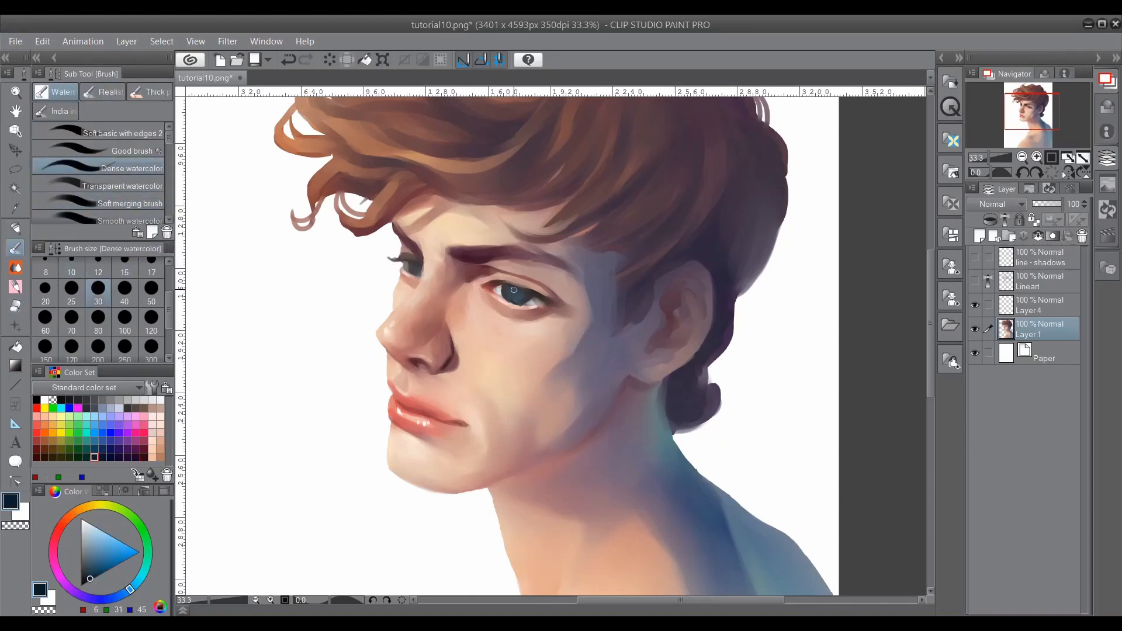
alt+click(518, 301)
alt+click(510, 304)
Step: Clean up the face's profile beside the nose and lips with picked tones, background white and the Hard eraser
alt+click(414, 406)
alt+click(360, 502)
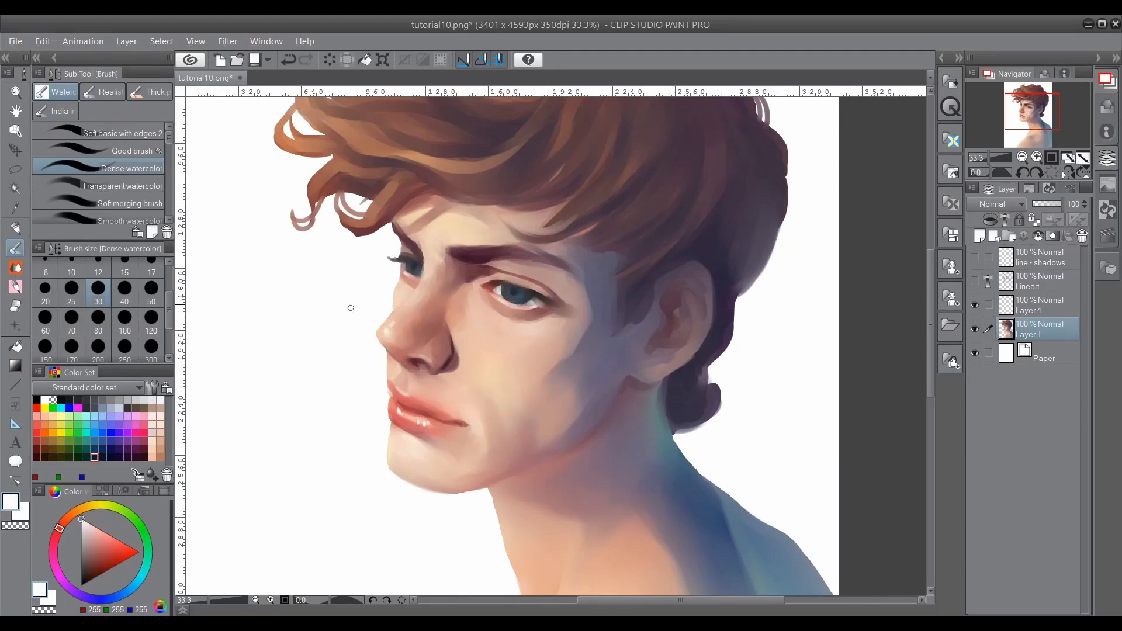
key(e)
key(b)
alt+click(357, 393)
Step: Brighten both irises with picked blues using the ps brush at size 50
scroll(100, 176, down, 5)
click(117, 163)
alt+click(530, 300)
alt+click(505, 287)
alt+click(406, 264)
alt+click(403, 249)
alt+click(523, 292)
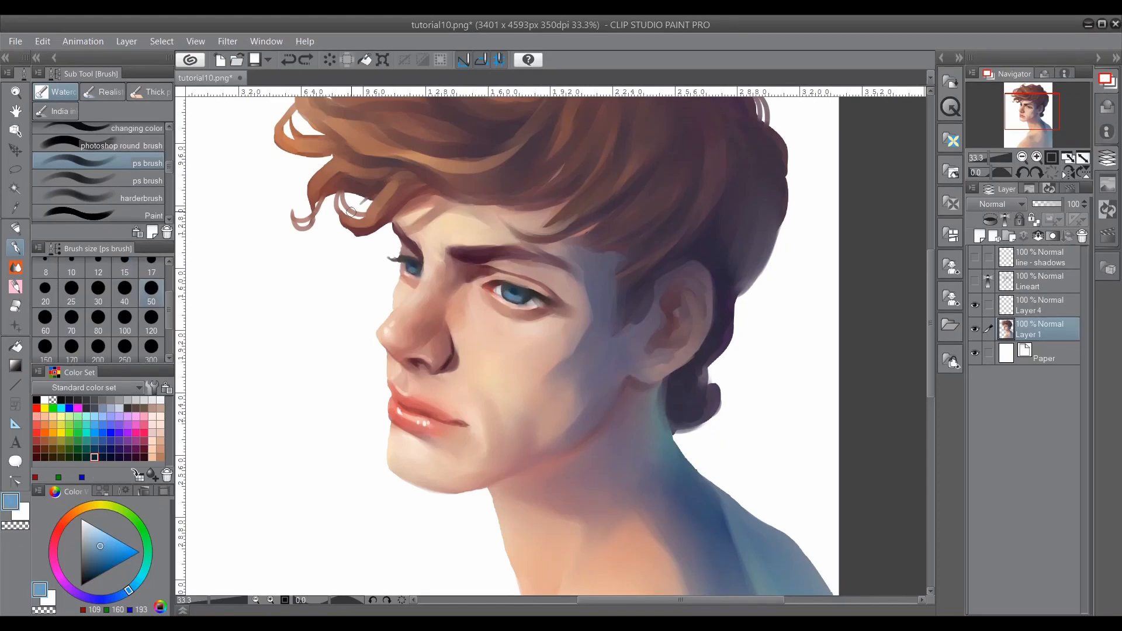
alt+click(524, 299)
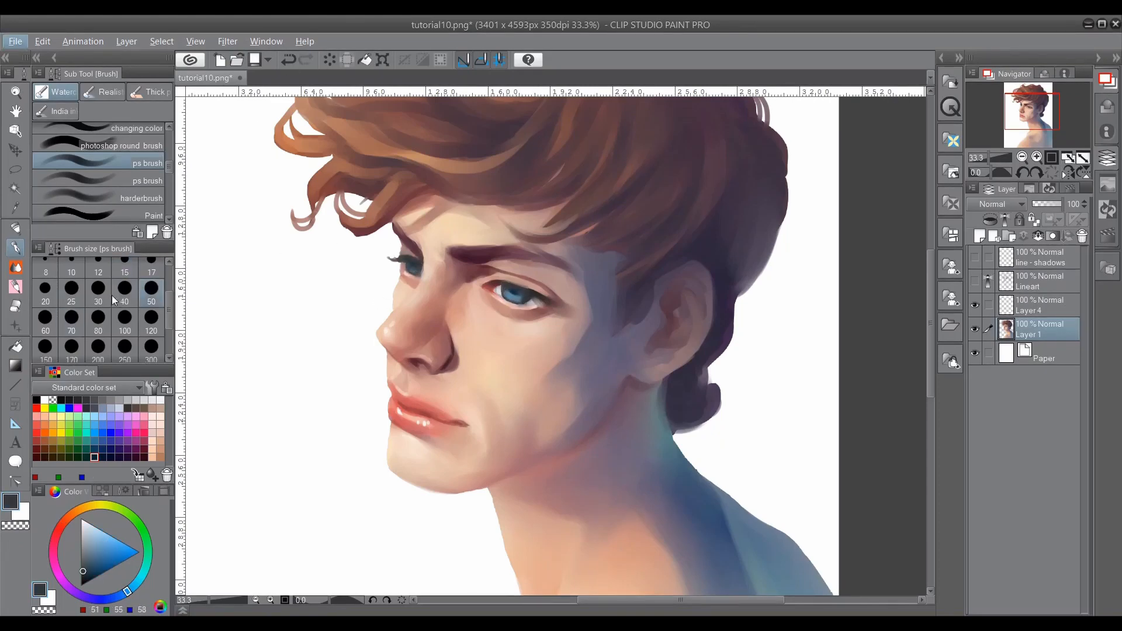
Step: Darken the near eye's upper lash line and pupil with picked tones using the ps brush at sizes 12 and 25
alt+click(416, 222)
click(97, 267)
alt+click(525, 290)
drag(507, 281, 523, 286)
click(72, 293)
alt+click(539, 283)
alt+click(533, 290)
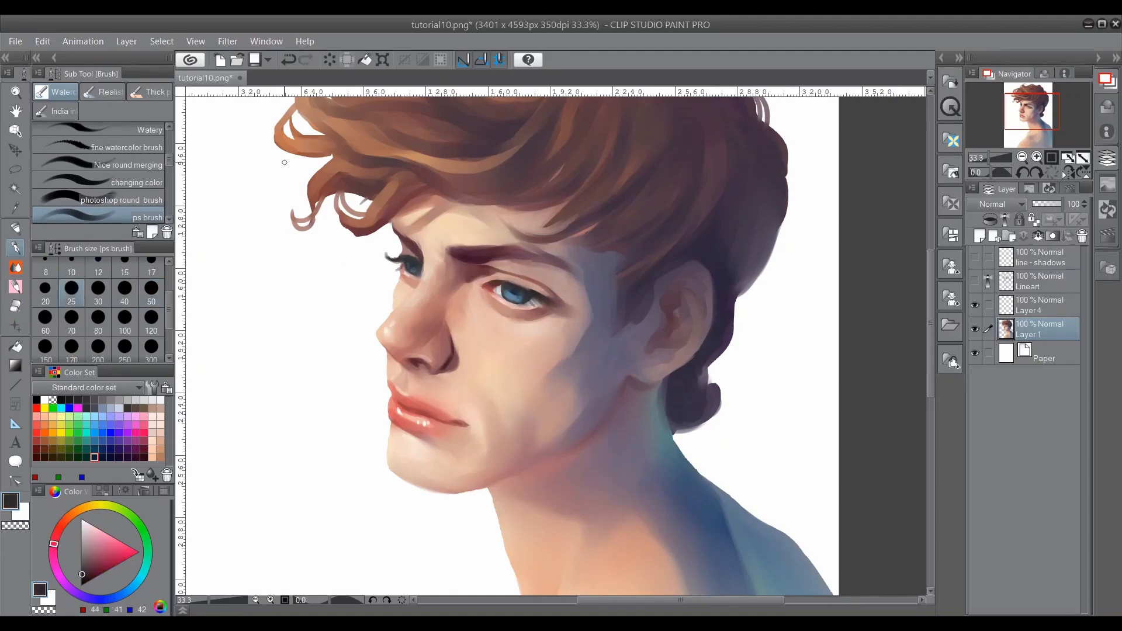
Step: Draw the far eye's lashes and the near eye's lower lashes with picked tones using the ps brush at sizes 25 and 17
drag(387, 255, 401, 262)
alt+click(506, 282)
alt+click(505, 306)
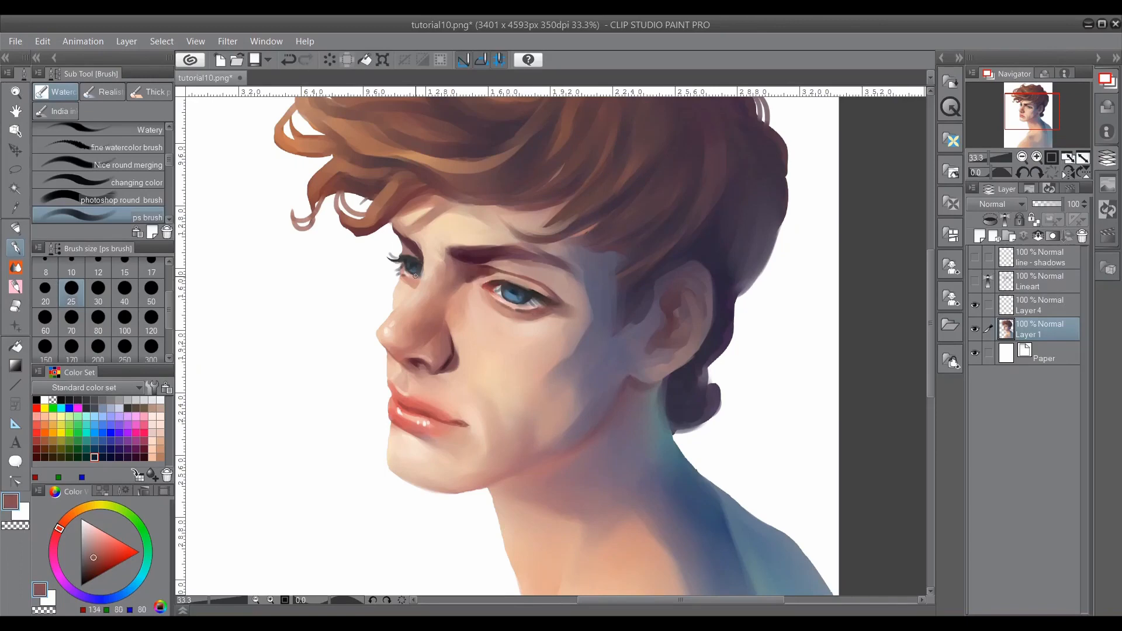
alt+click(418, 282)
click(144, 267)
alt+click(528, 312)
drag(495, 298, 500, 303)
Step: Soften the eye area with the Soft merging brush and smudge the far brow with the Blend tool
scroll(134, 203, up, 5)
click(134, 203)
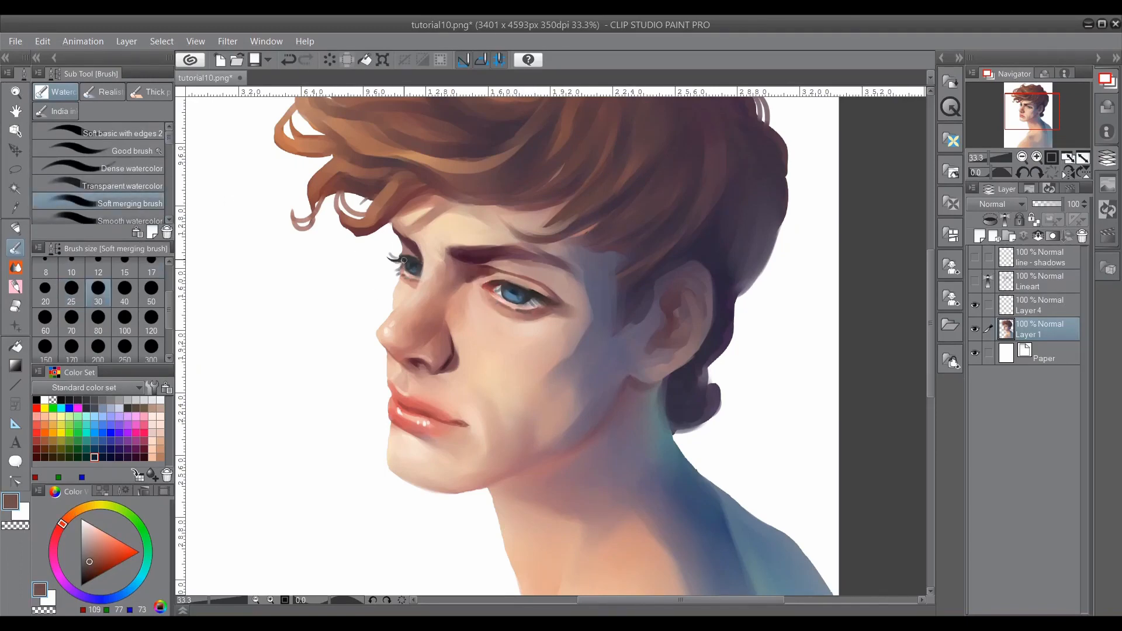
click(15, 267)
drag(394, 247, 397, 254)
Step: Add white highlights to the eyes with Dense watercolor at sizes 25 and 12 and the Milli pen at size 10
scroll(543, 351, down, 3)
click(15, 248)
click(131, 168)
click(82, 519)
click(71, 290)
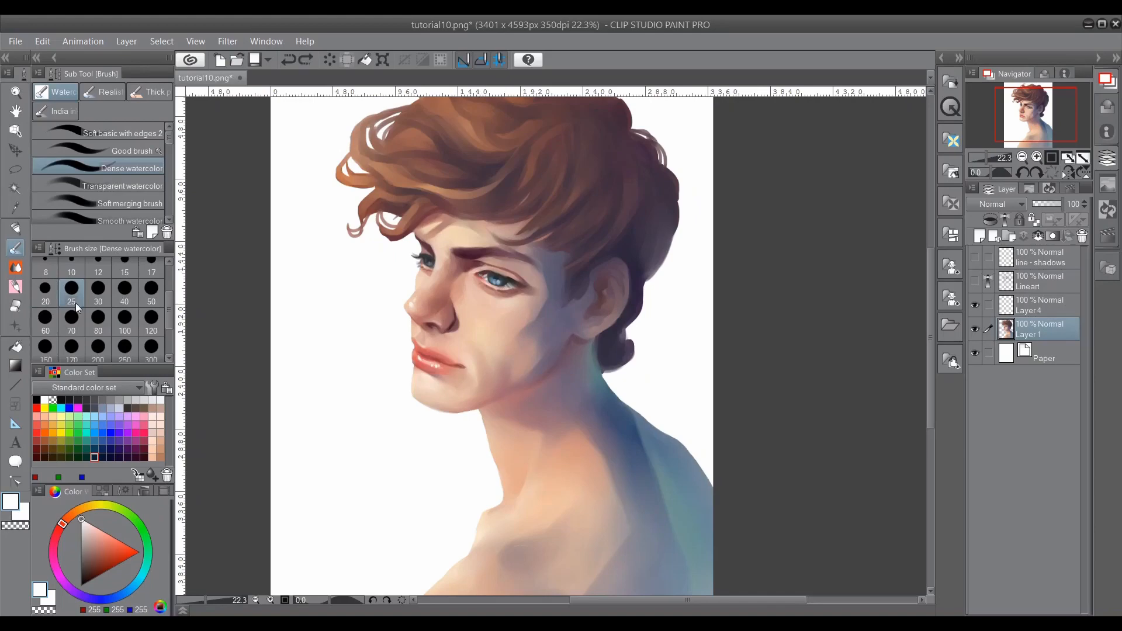
click(98, 268)
scroll(366, 235, up, 2)
key(p)
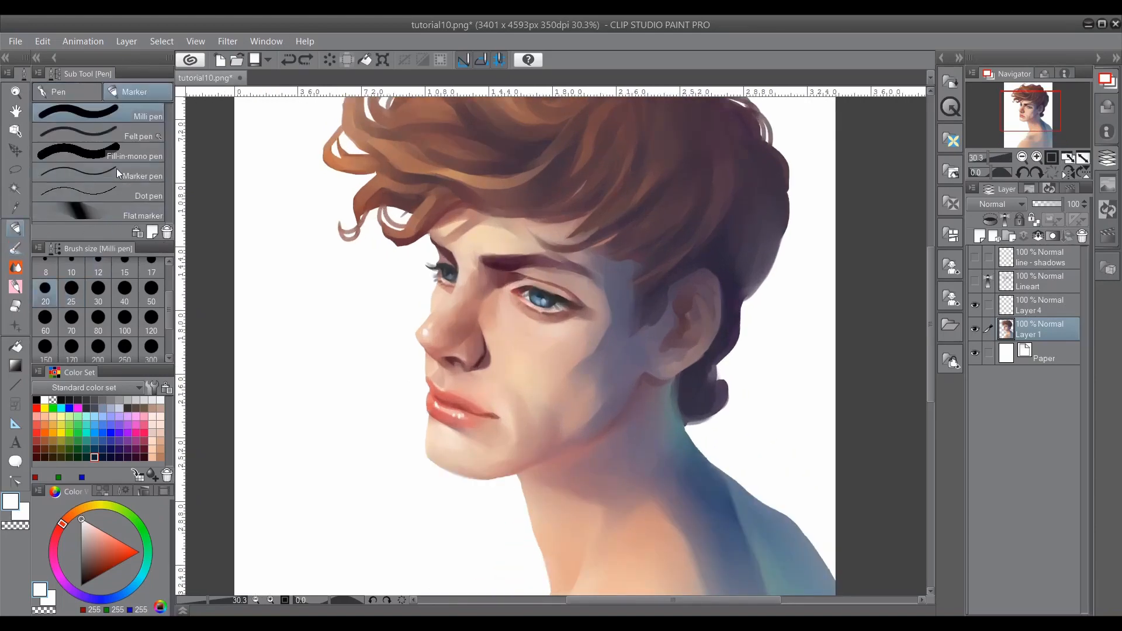
click(99, 113)
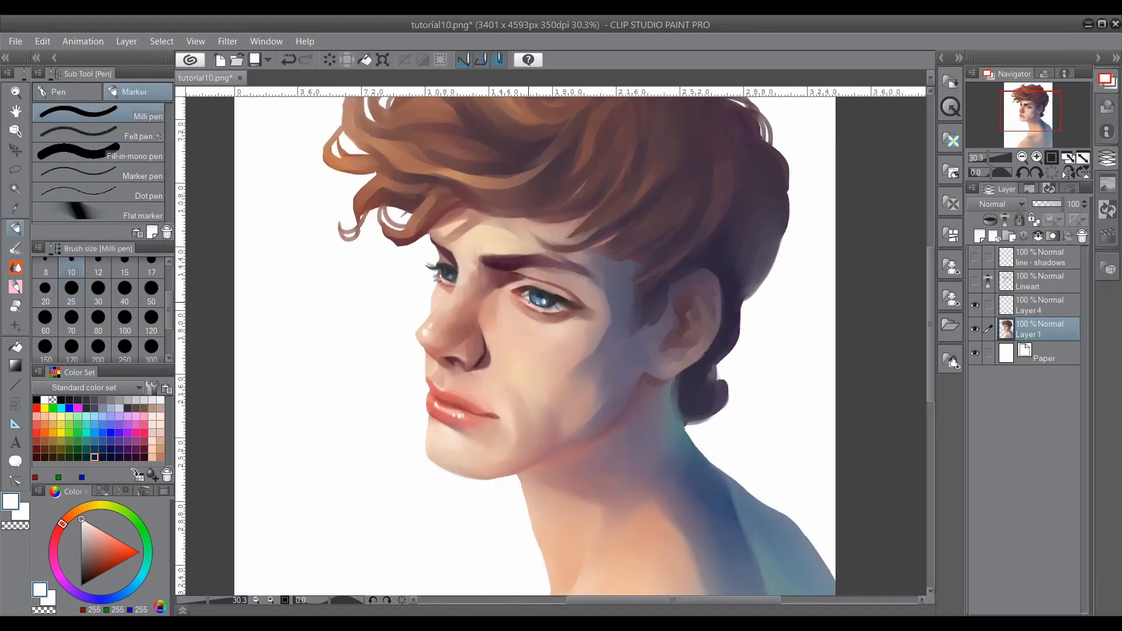
Step: Blend the far brow with a picked dark red and the Soft merging brush, and trim the fringe edge with the Hard eraser
click(16, 248)
click(146, 206)
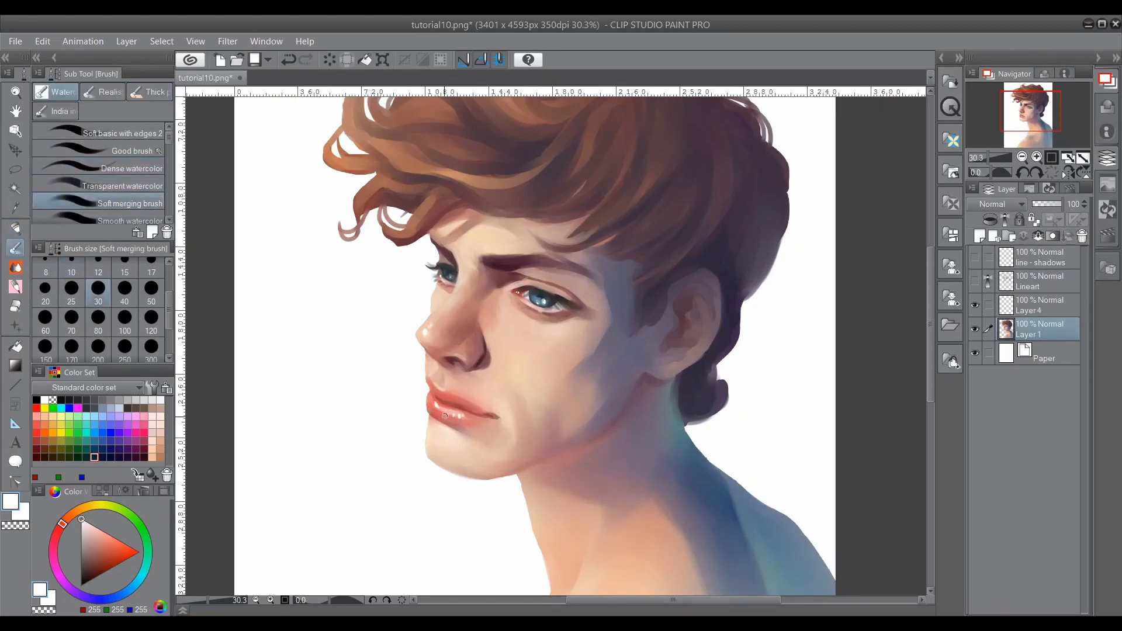
alt+click(421, 239)
scroll(288, 242, down, 1)
key(e)
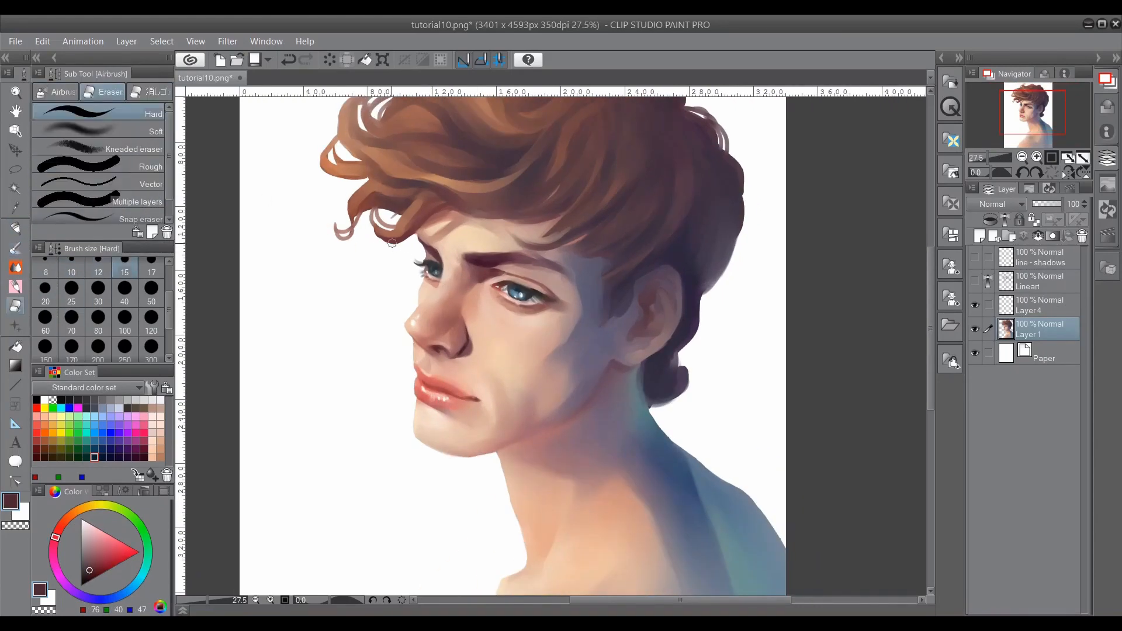
scroll(495, 215, up, 3)
Step: Refine the fringe, hairline and nape with picked skin and hair tones in Smooth watercolor at size 50
click(16, 248)
click(133, 216)
alt+click(346, 308)
key(ctrl+minus)
alt+click(407, 360)
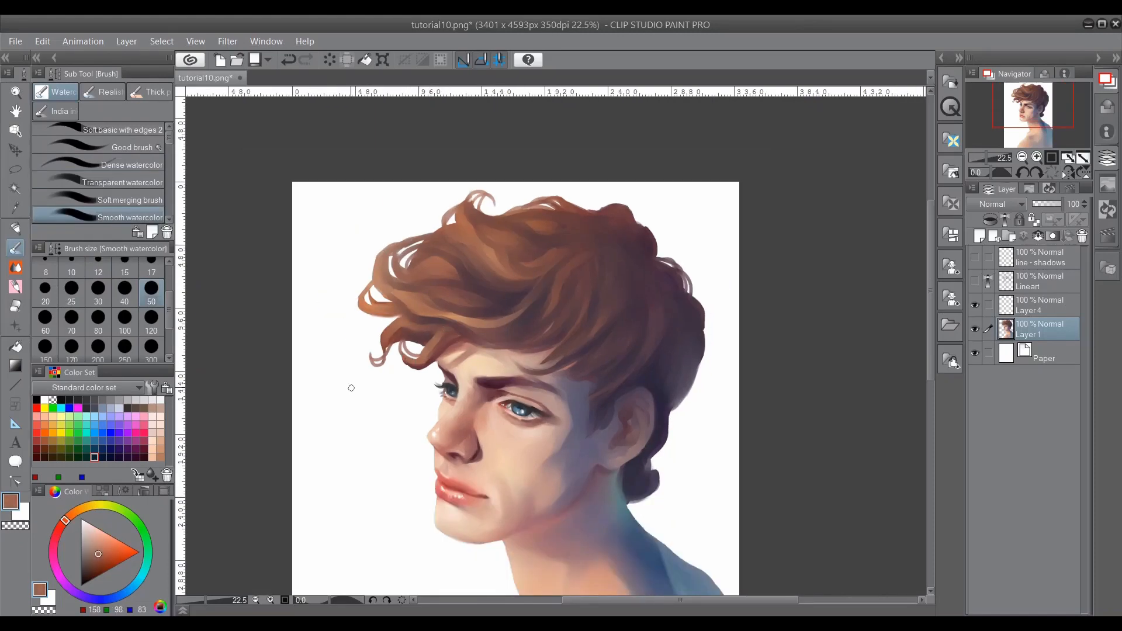
alt+click(645, 464)
alt+click(567, 363)
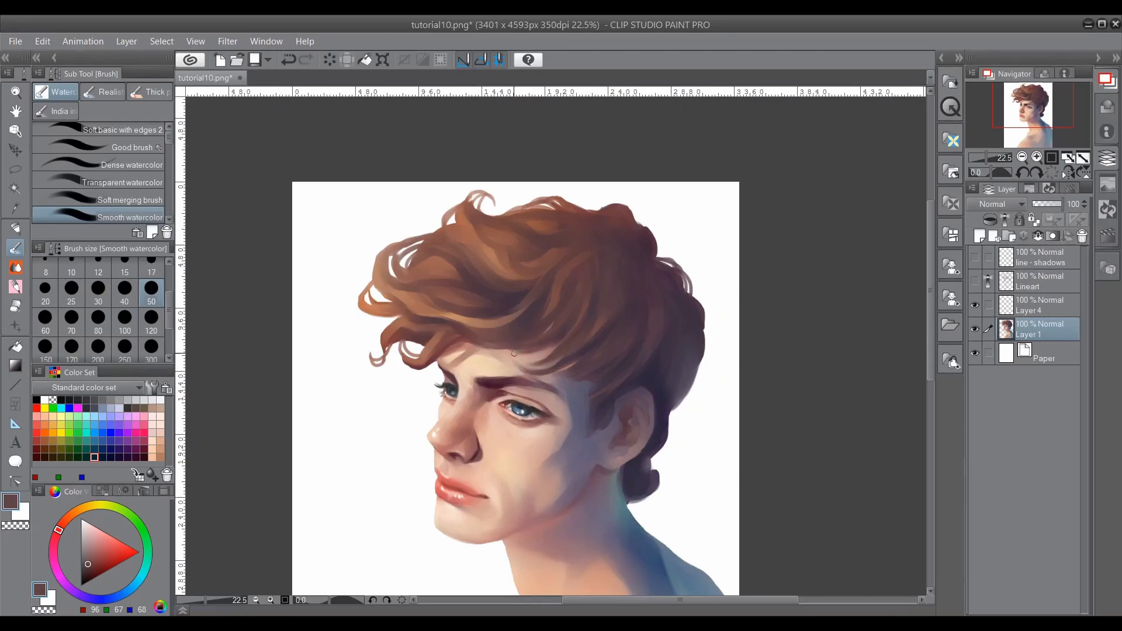
mouse_move(931, 264)
mouse_down()
mouse_move(930, 315)
mouse_move(931, 291)
mouse_up()
alt+click(512, 503)
scroll(435, 263, up, 1)
alt+click(451, 241)
Step: Smudge the front curls of the hair with Mime's Blender at size 250
click(15, 267)
click(55, 111)
click(56, 91)
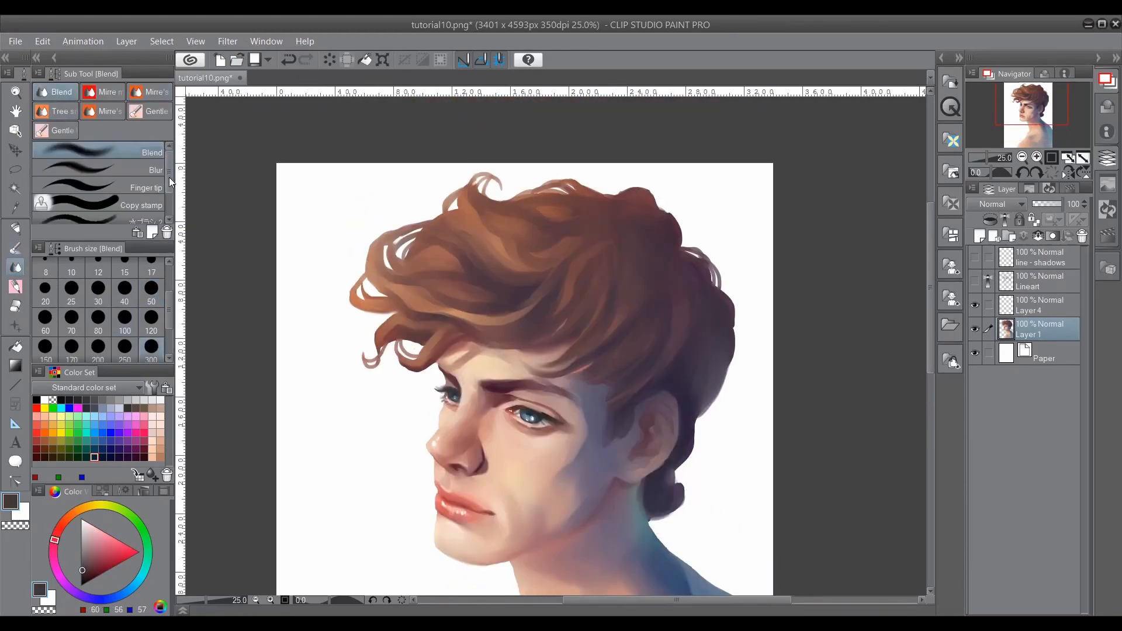
click(150, 111)
click(125, 318)
click(148, 93)
click(104, 111)
drag(379, 268, 378, 178)
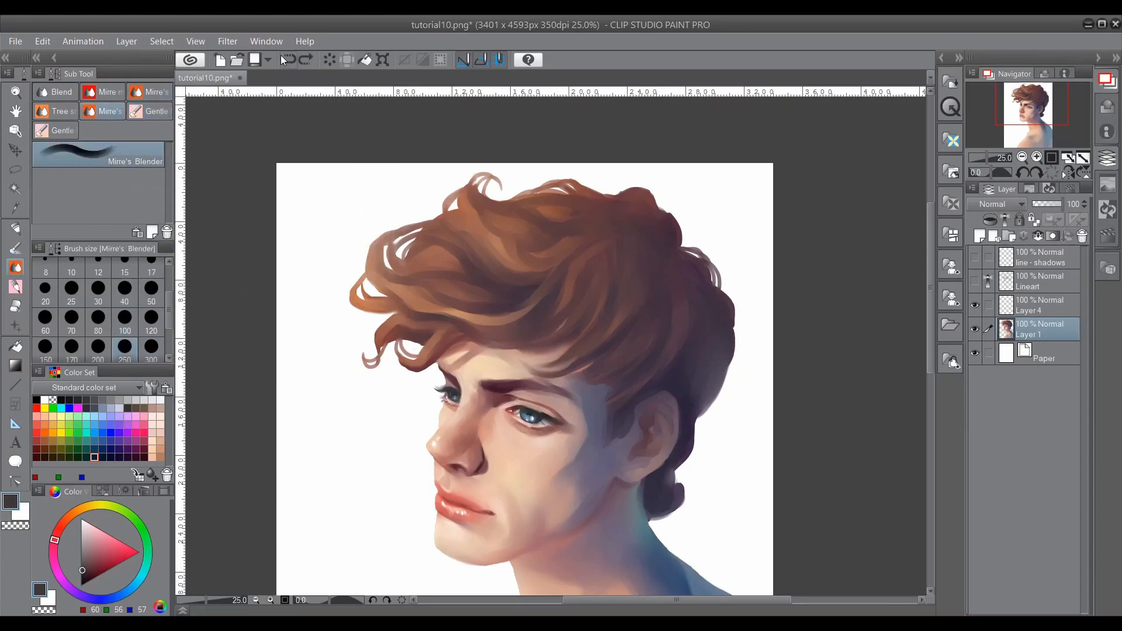
Step: Undo the last curl smudge and smear the hair color into the white background in front of the curls with Mime's Blender
click(286, 59)
drag(362, 298, 356, 190)
scroll(100, 310, down, 3)
click(152, 313)
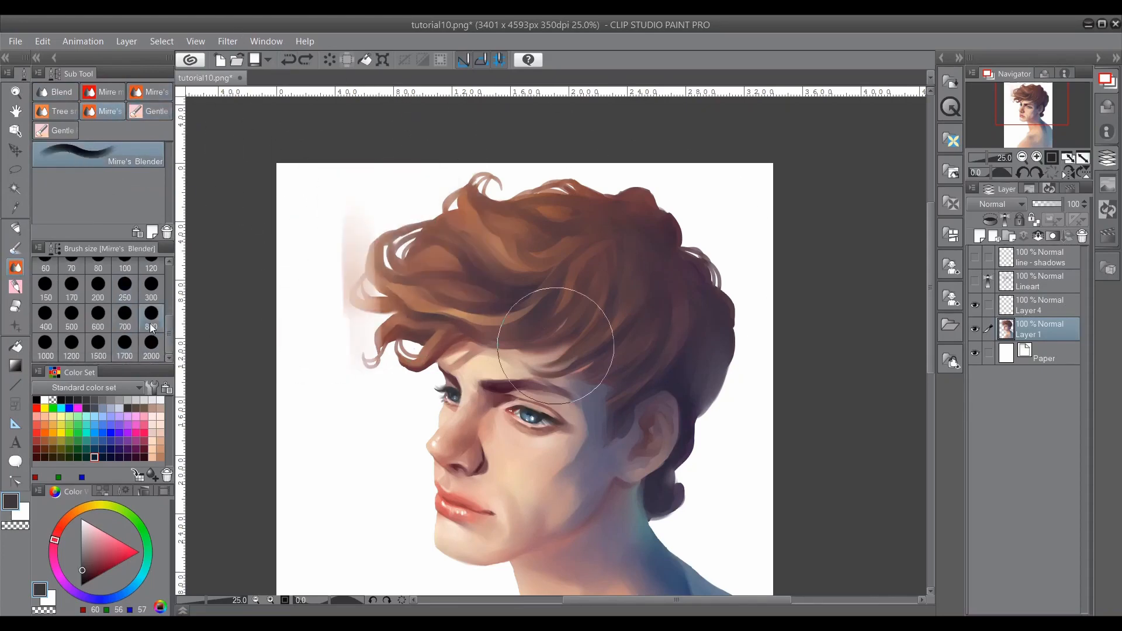
scroll(547, 309, down, 3)
drag(646, 503, 687, 522)
click(287, 59)
Step: Smudge the neck, chin and back-of-head edges into the background with Mime's Blender at sizes 600 and 500
drag(541, 561, 498, 553)
drag(482, 462, 444, 482)
drag(646, 357, 667, 386)
scroll(688, 508, up, 1)
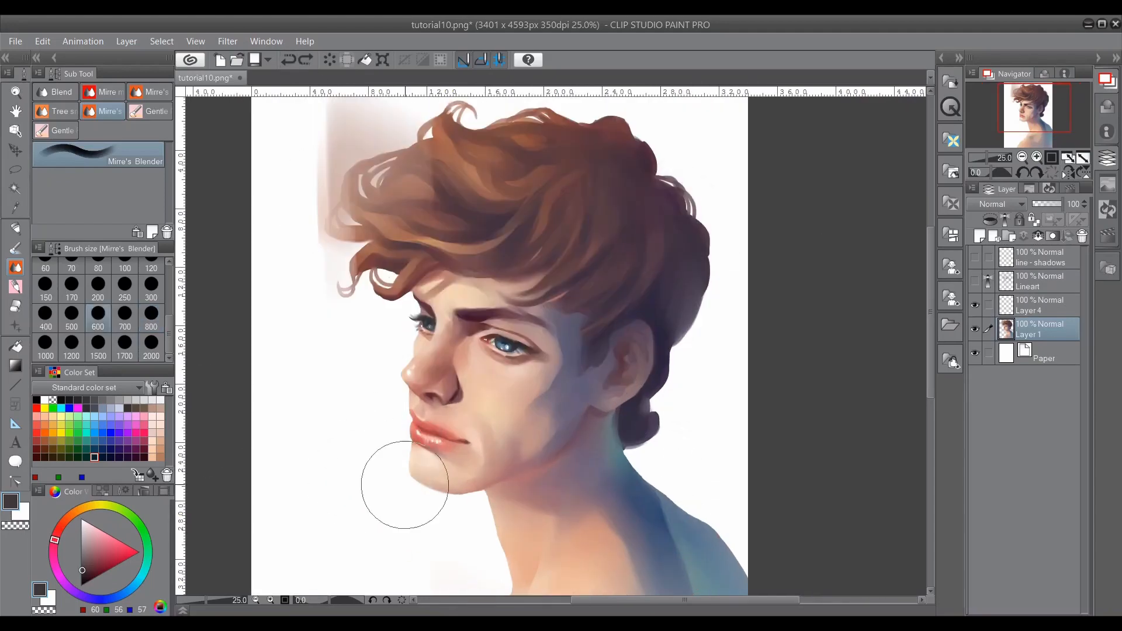
scroll(626, 426, down, 1)
drag(678, 336, 672, 362)
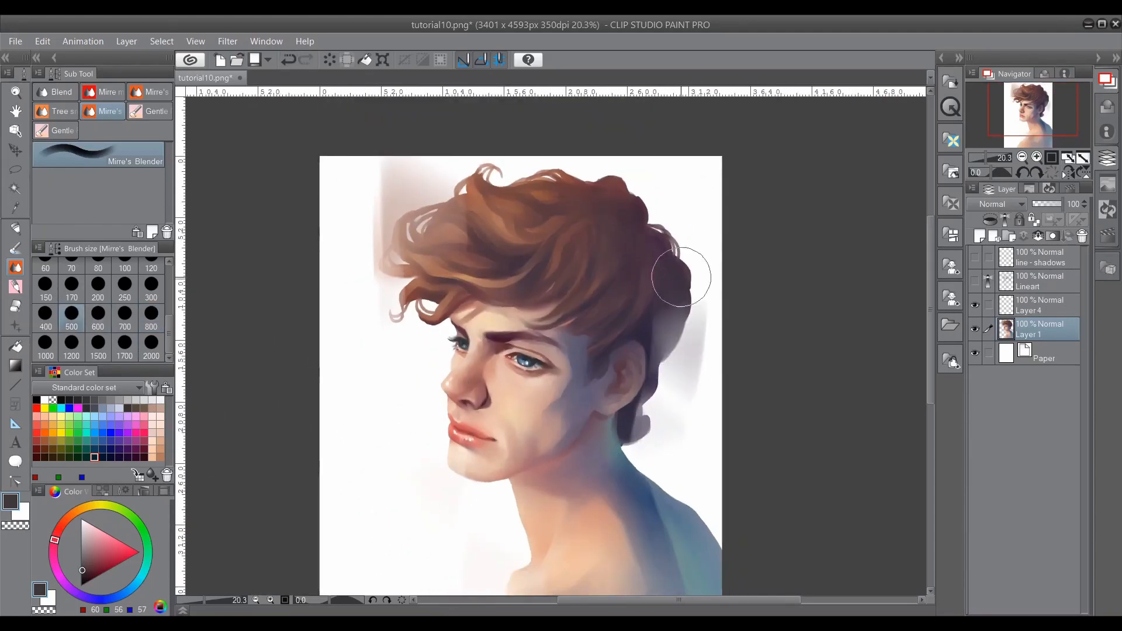
scroll(681, 369, down, 1)
scroll(808, 504, up, 1)
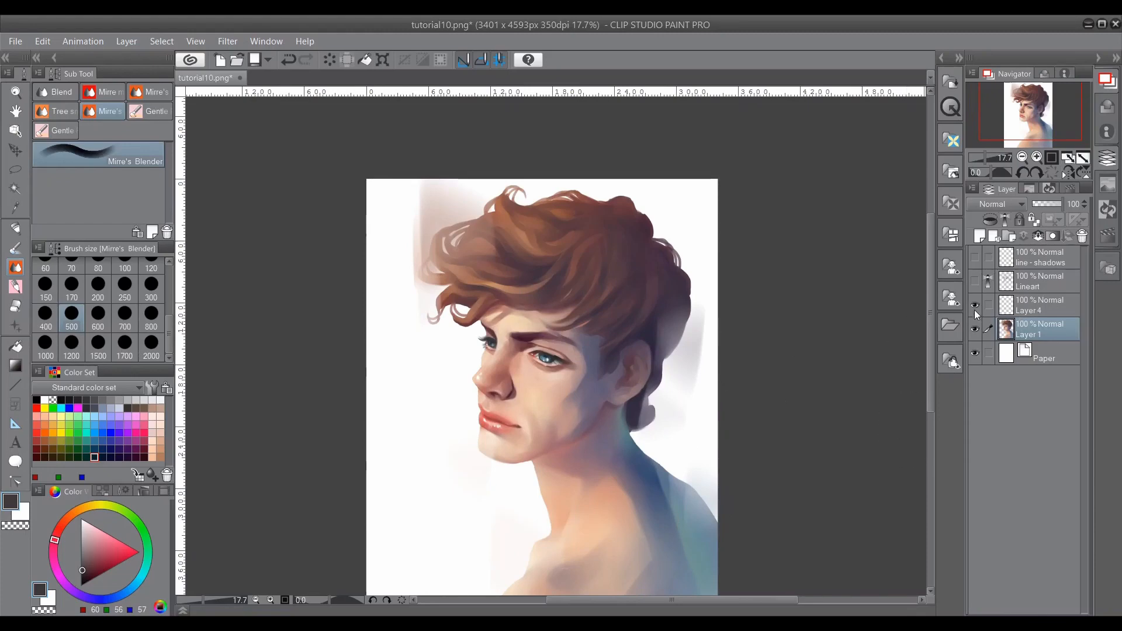
Step: Show the Lineart layer and set its blending mode to Overlay
click(1046, 281)
click(975, 281)
scroll(994, 204, down, 4)
click(994, 204)
click(996, 388)
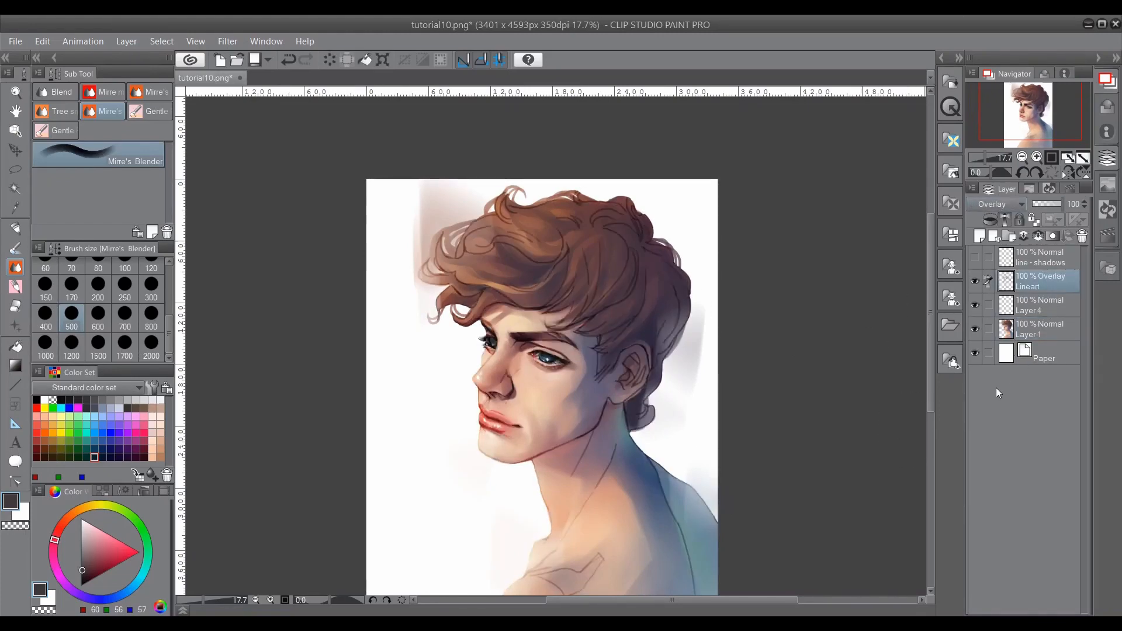
Step: Set the Lineart layer's opacity to 17% and pick the Soft eraser at size 700
click(1035, 204)
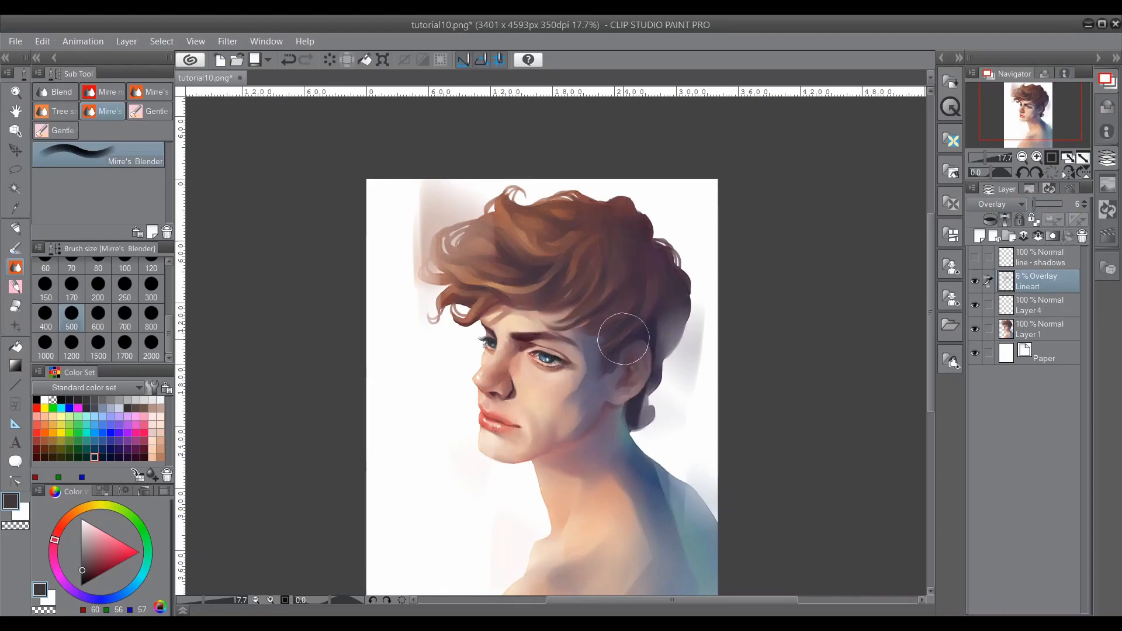
scroll(637, 304, up, 2)
scroll(646, 340, down, 1)
click(1039, 204)
click(16, 306)
click(124, 316)
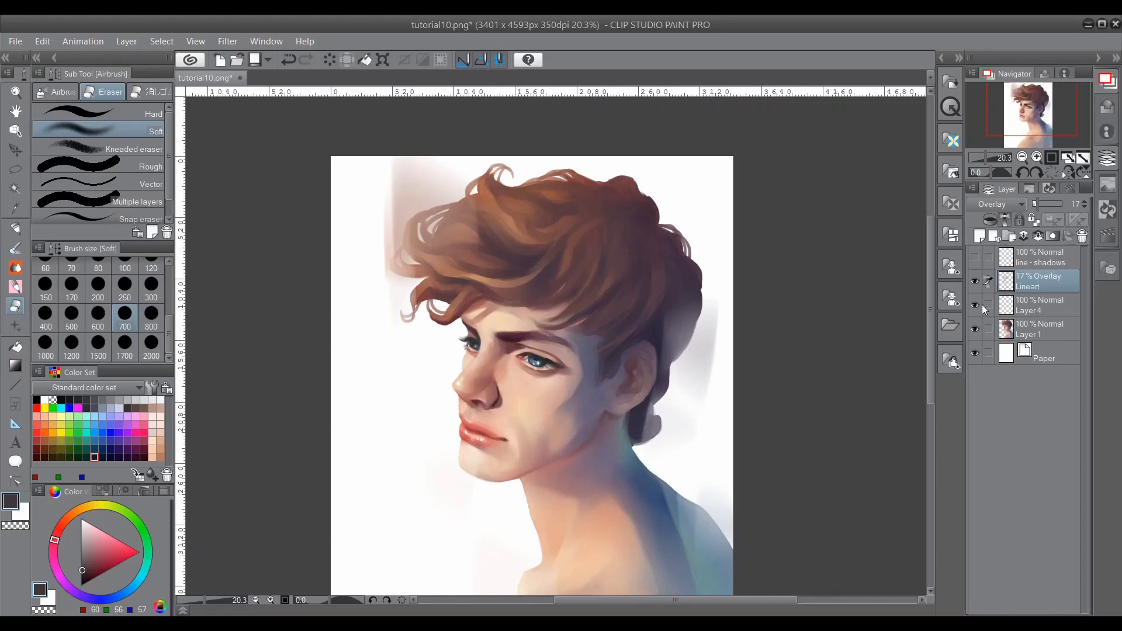
Step: Merge Layer 4 into Layer 1, keeping the Lineart overlay as a separate layer
click(1052, 316)
key(Delete)
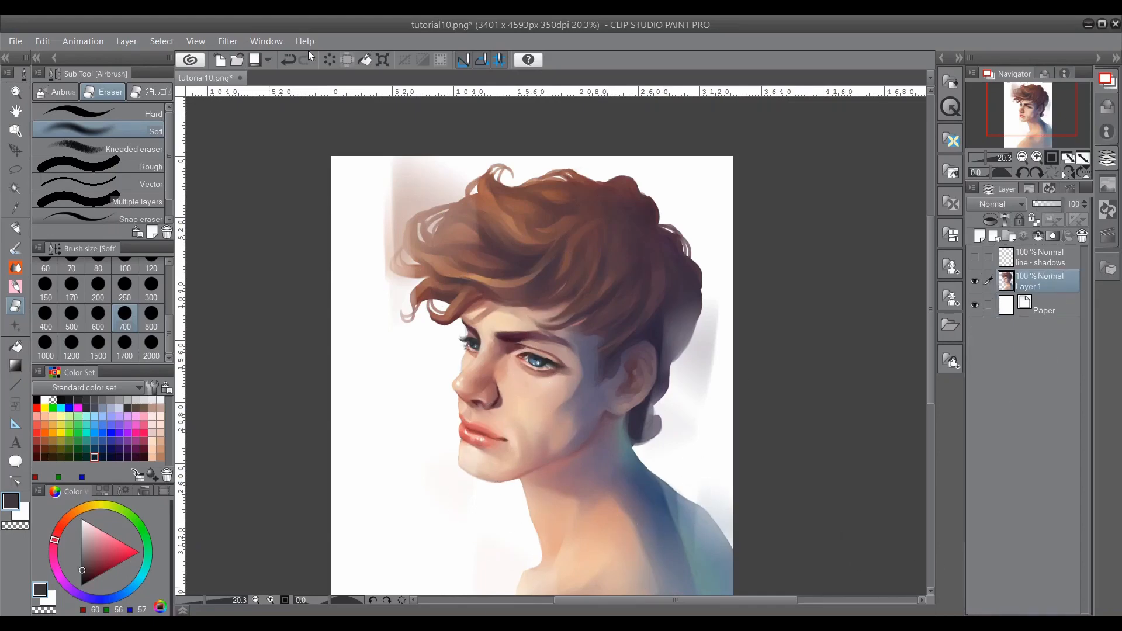
click(1054, 286)
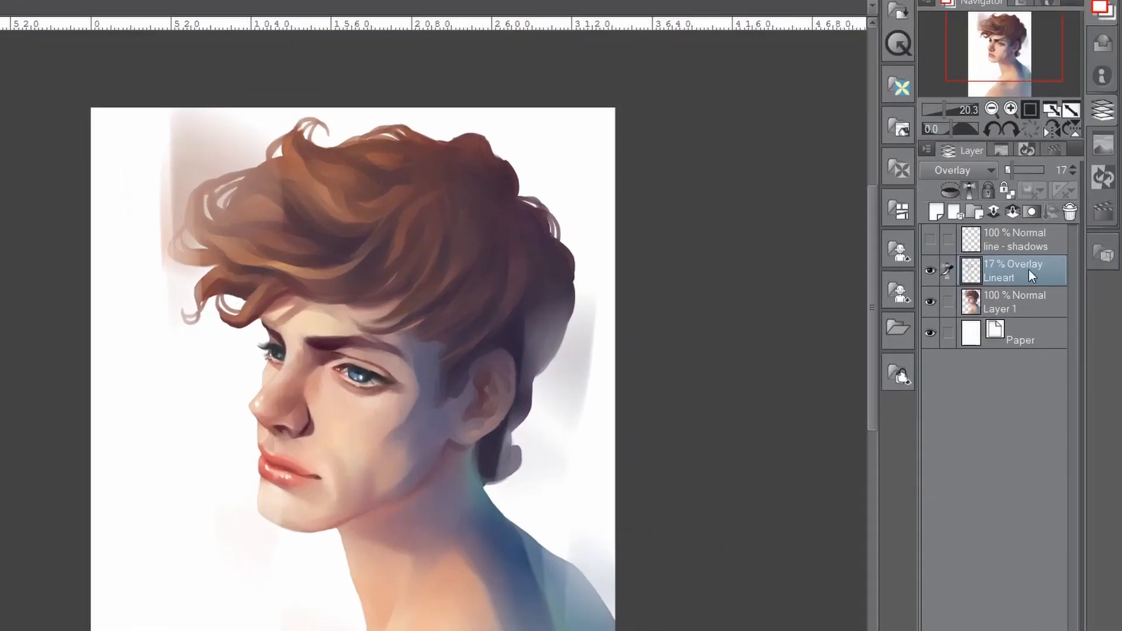
Step: Add a new layer above Layer 1 and set its blending mode to Glow dodge
click(1034, 310)
click(906, 194)
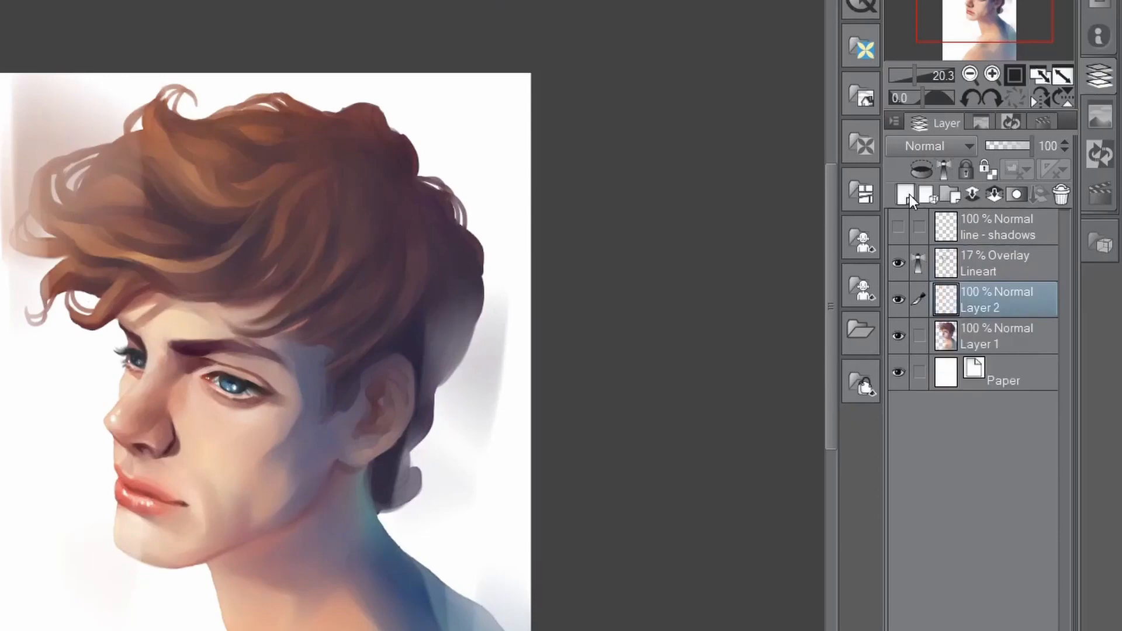
click(962, 147)
click(941, 295)
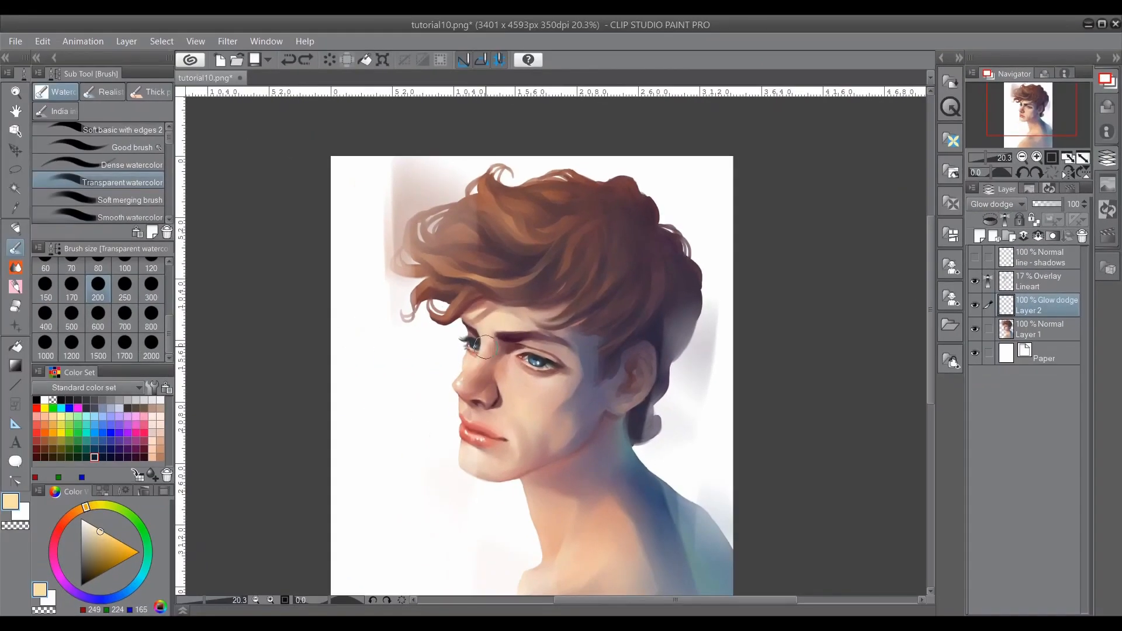
Step: Paint warm glows on the face and shoulder with Transparent watercolor, using pale yellow at size 170 and red at size 600
key(bracketleft)
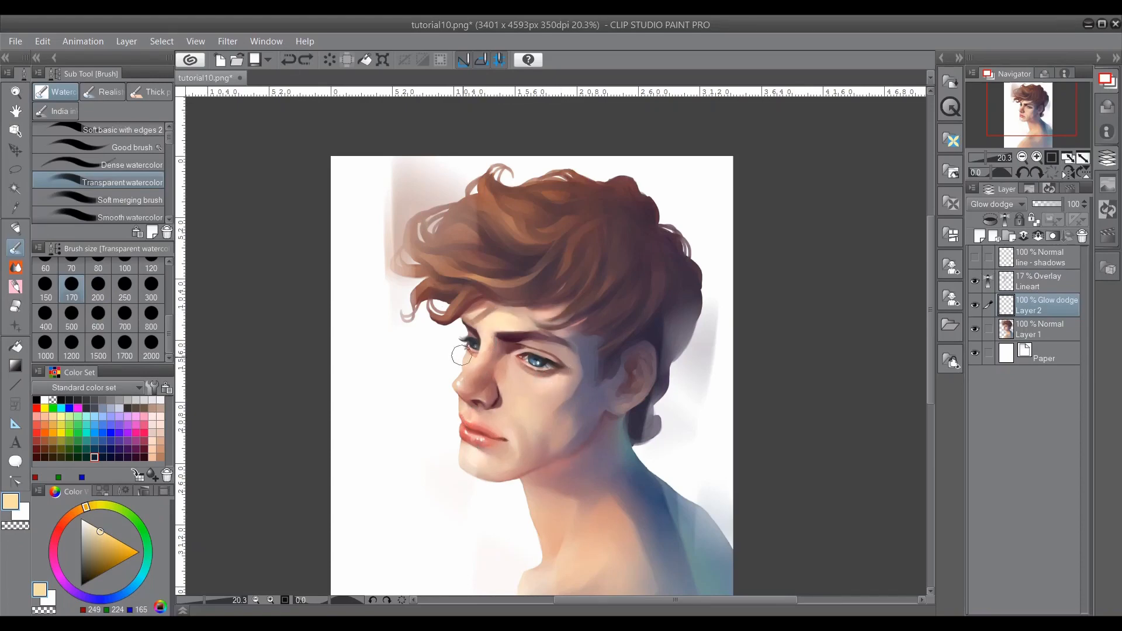
drag(933, 269, 933, 304)
key(bracketright)
key(bracketright)
key(bracketright)
key(bracketright)
key(bracketright)
key(bracketright)
key(bracketright)
key(bracketright)
click(98, 314)
click(36, 433)
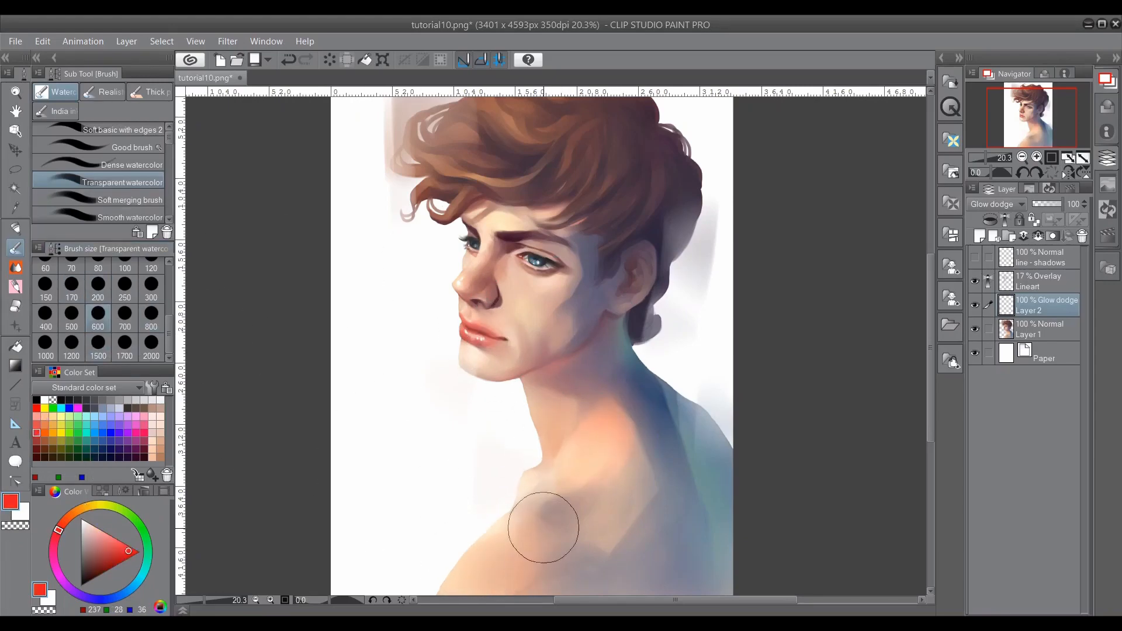
click(550, 559)
click(566, 525)
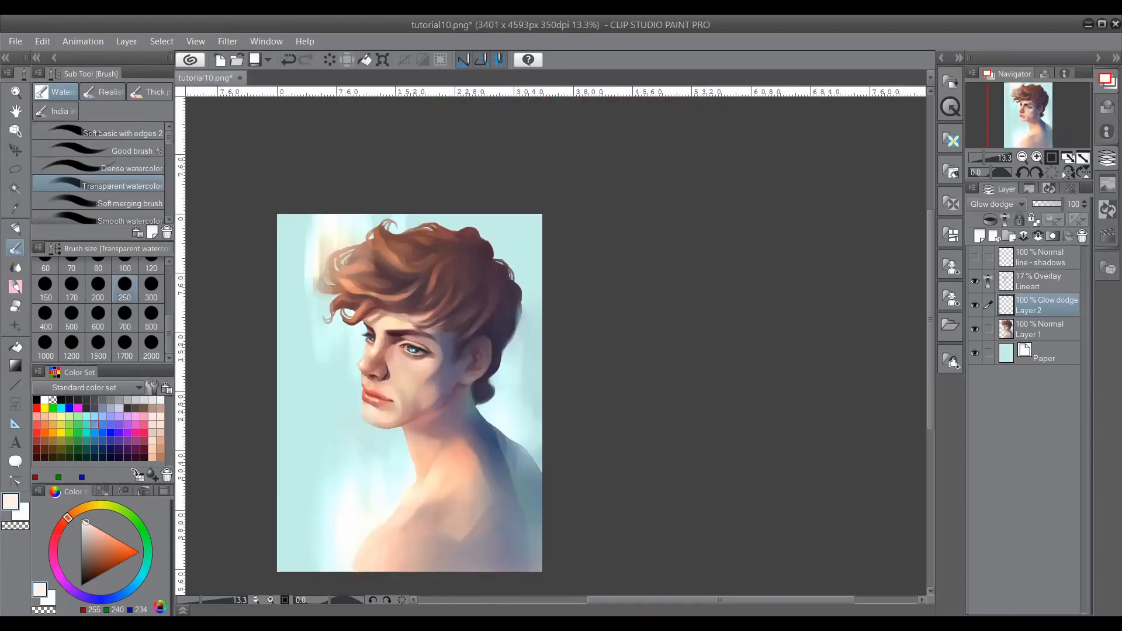
Step: On Layer 1, streak picked dark violet behind the head and touch up with picked peach at size 80 in Transparent watercolor
alt+click(316, 265)
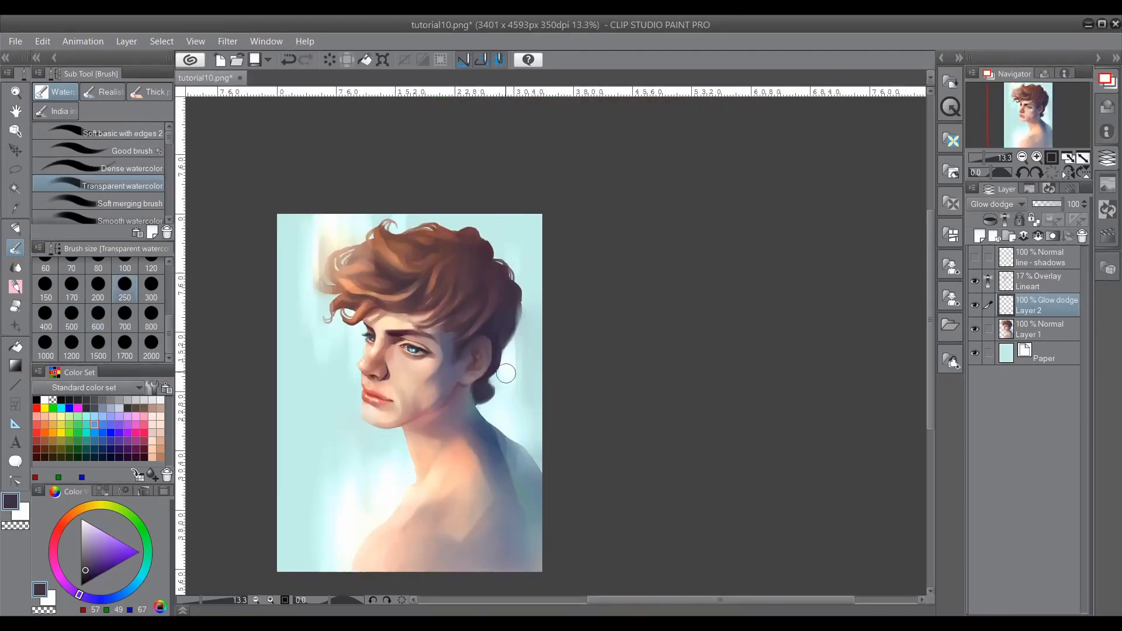
key(alt+bracketleft)
alt+click(432, 437)
alt+click(412, 429)
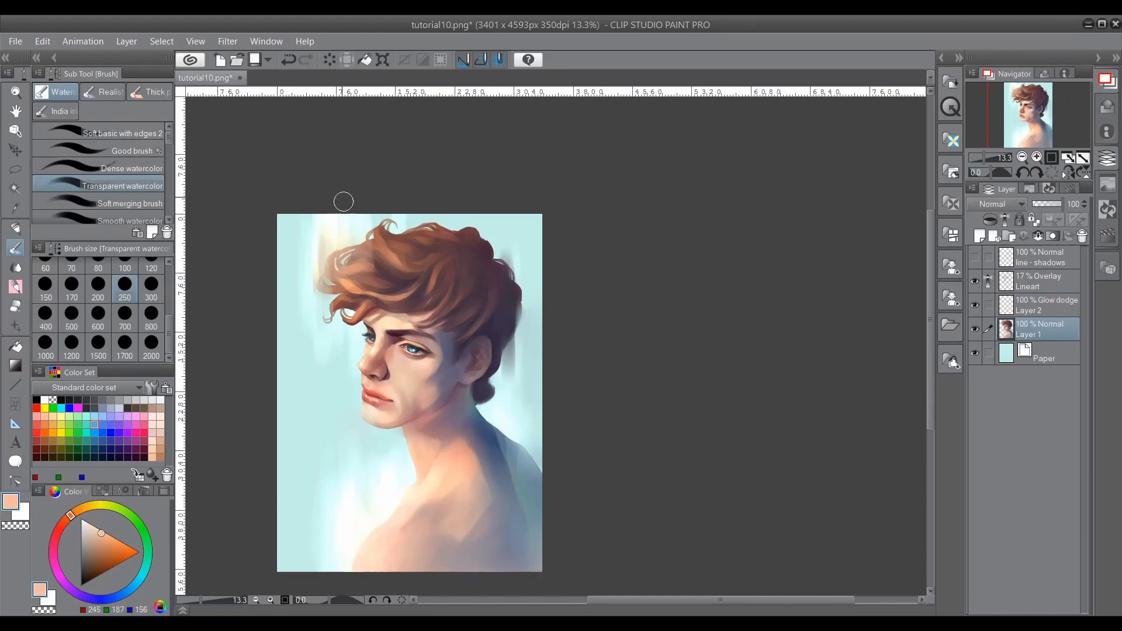
key(bracketleft)
key(bracketleft)
key(bracketleft)
key(bracketleft)
key(bracketleft)
key(bracketleft)
scroll(570, 393, down, 2)
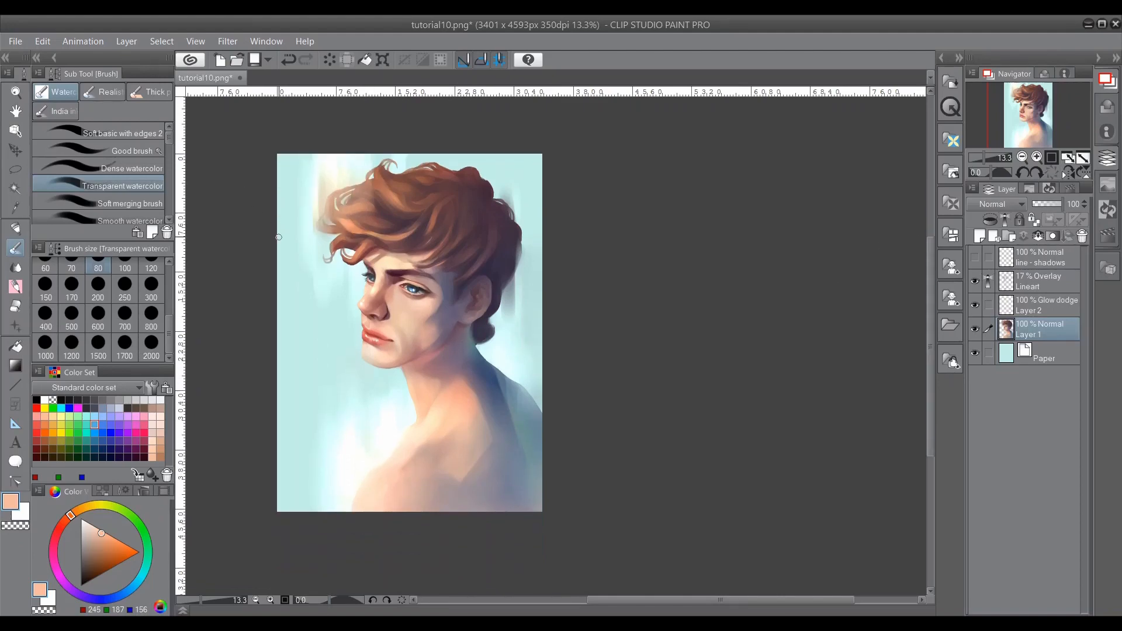
scroll(85, 124, down, 1)
Step: Choose the Dry Gouache brush and undo a trial stroke on the face
click(150, 92)
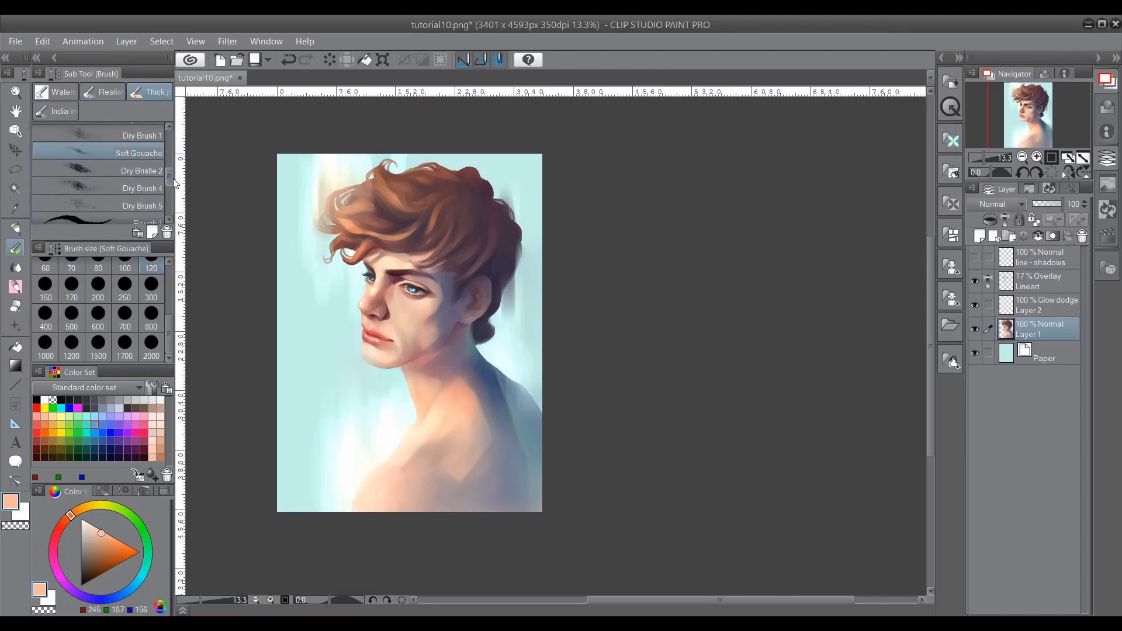
scroll(99, 175, up, 5)
click(117, 185)
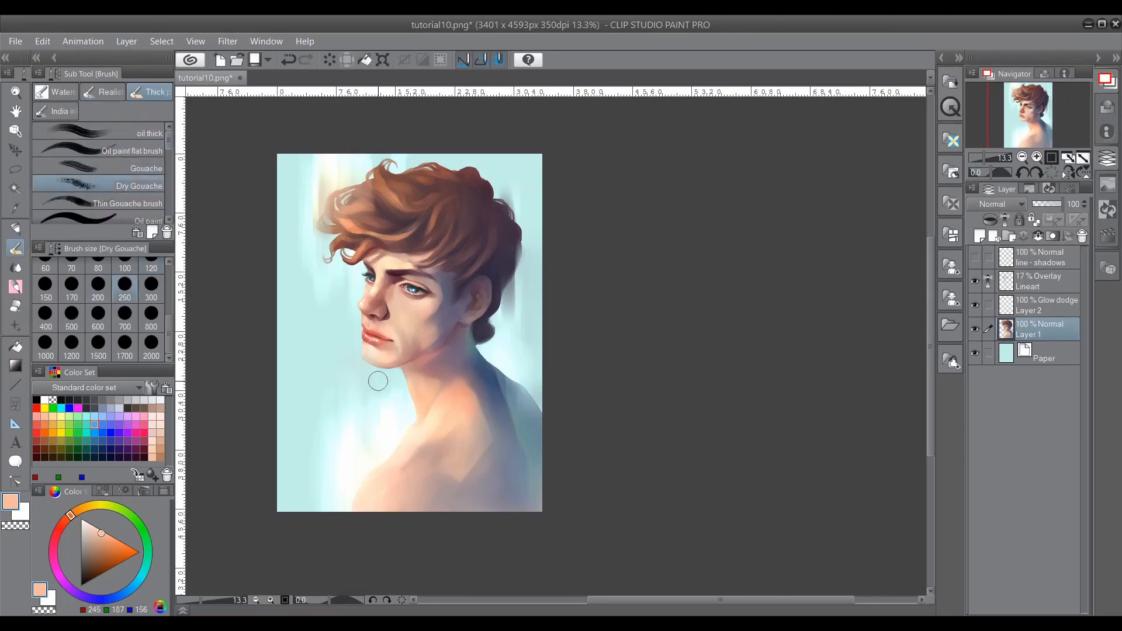
scroll(477, 382, up, 5)
alt+click(373, 270)
key(ctrl+z)
Step: Texture the cheek and face with Dry Gouache at size 100, using picked skin tones and a dark red
key(bracketleft)
key(bracketleft)
key(bracketleft)
key(bracketleft)
key(bracketleft)
drag(270, 370, 275, 380)
alt+click(456, 282)
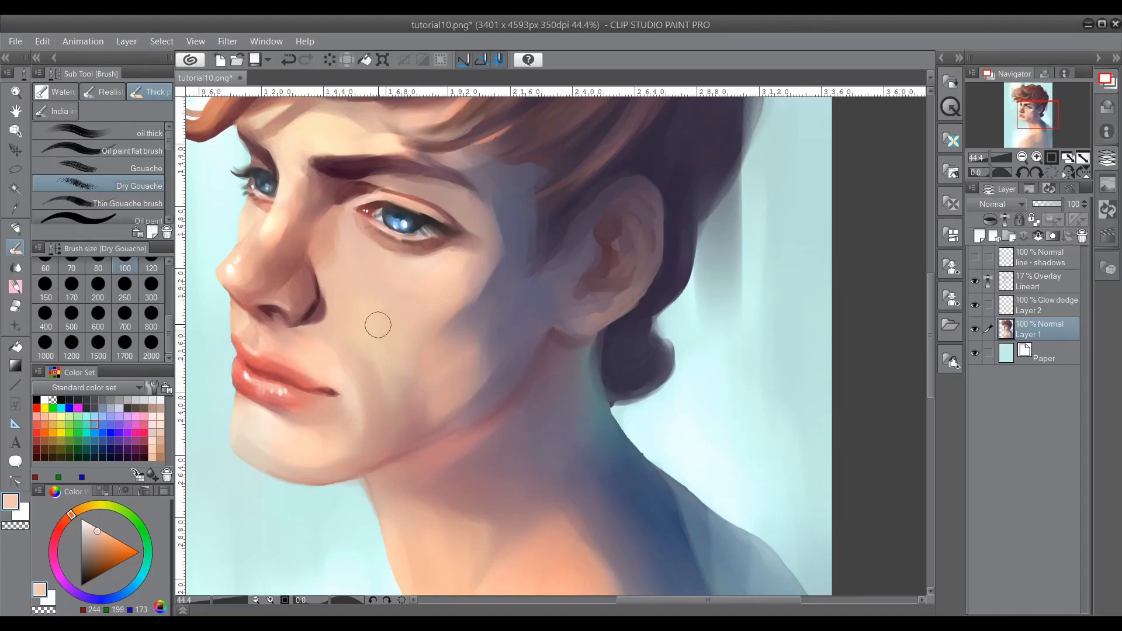
alt+click(319, 445)
alt+click(314, 322)
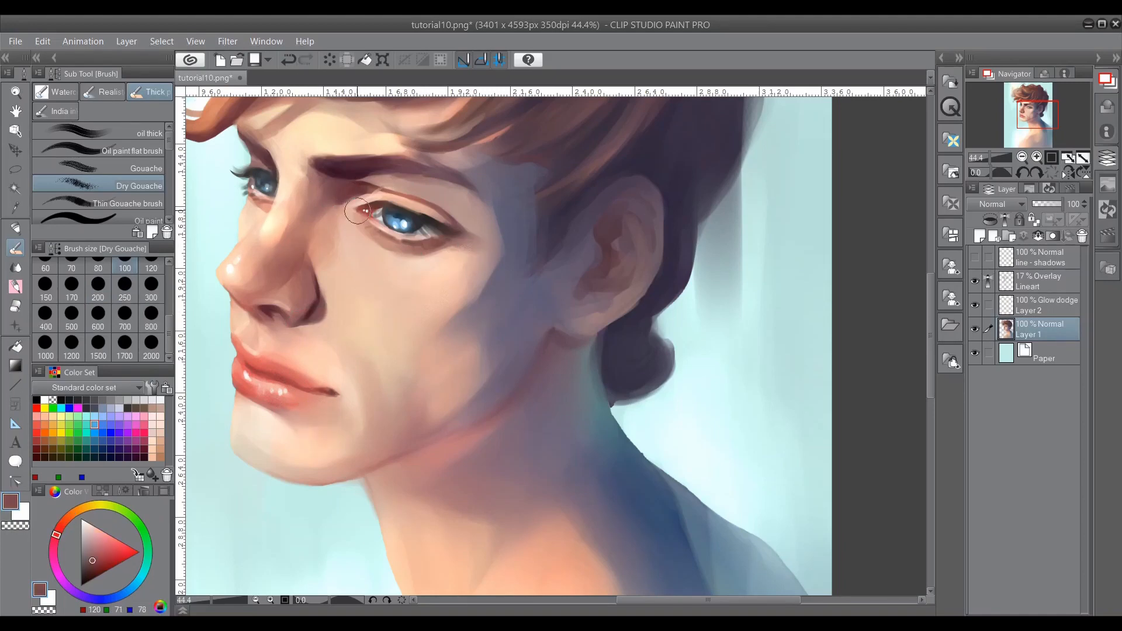
Step: Try small touches at the near eye's inner corner with Dense watercolor at sizes 80 and 60
scroll(666, 233, down, 3)
scroll(666, 233, up, 1)
click(57, 92)
click(129, 168)
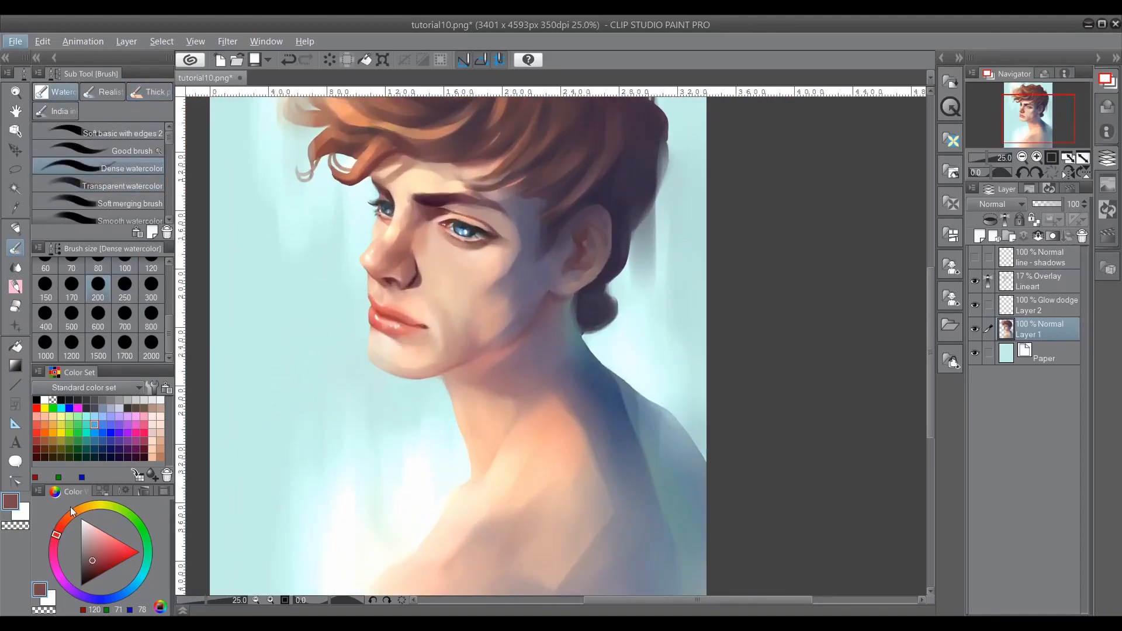
click(71, 287)
click(98, 267)
click(287, 60)
drag(443, 235, 445, 239)
click(45, 267)
click(286, 62)
Step: Blend the background beside the front curls with a picked pale cream and the Soft merging brush at size 250
scroll(413, 229, down, 2)
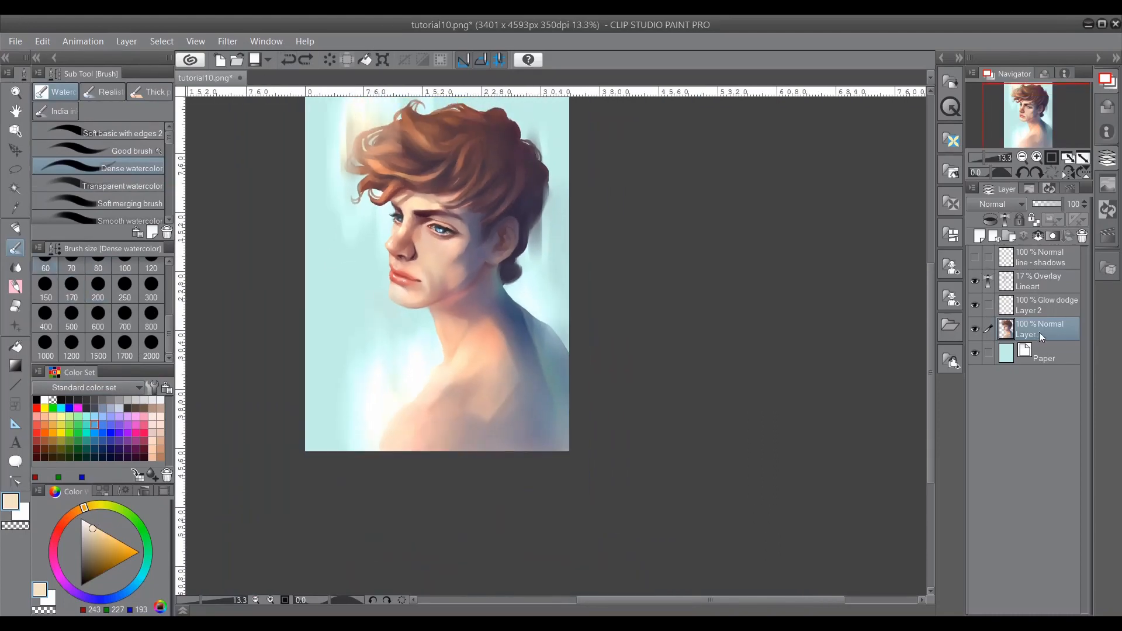
scroll(787, 274, up, 2)
click(128, 203)
alt+click(351, 172)
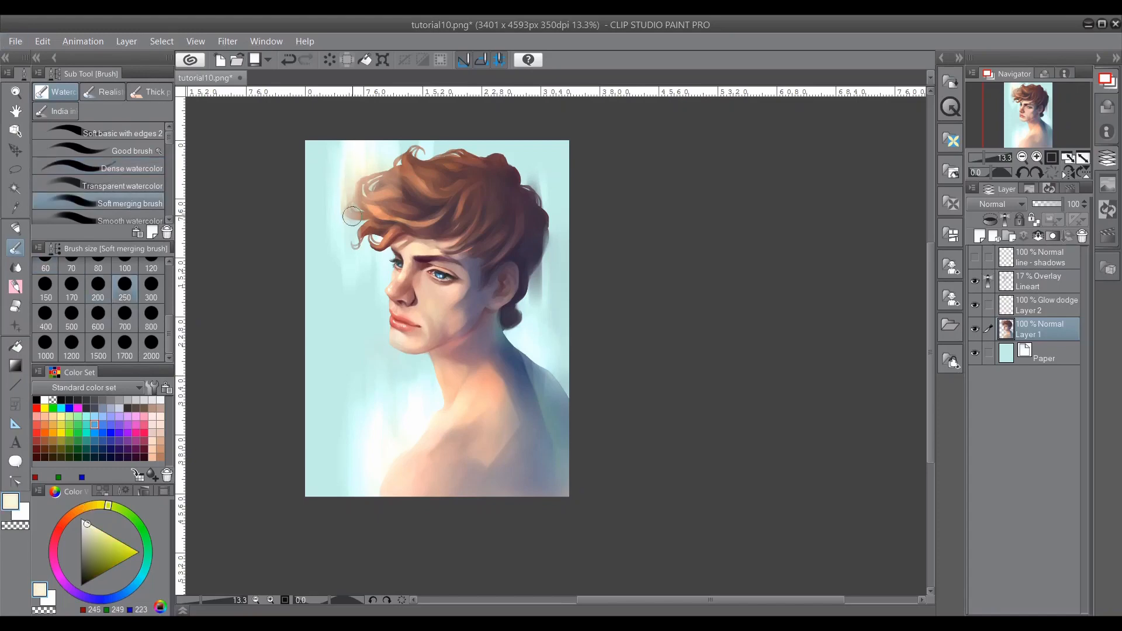
Step: Paint a soft pink glow behind the front curls with Transparent watercolor at size 300
click(136, 432)
click(122, 186)
click(113, 321)
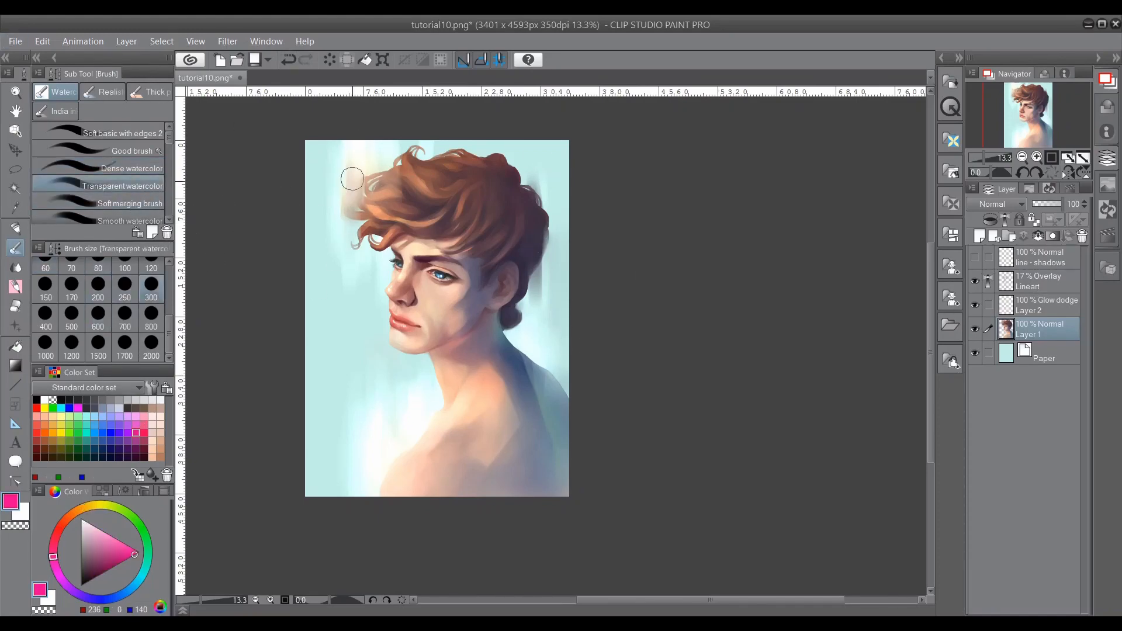
drag(355, 194, 354, 163)
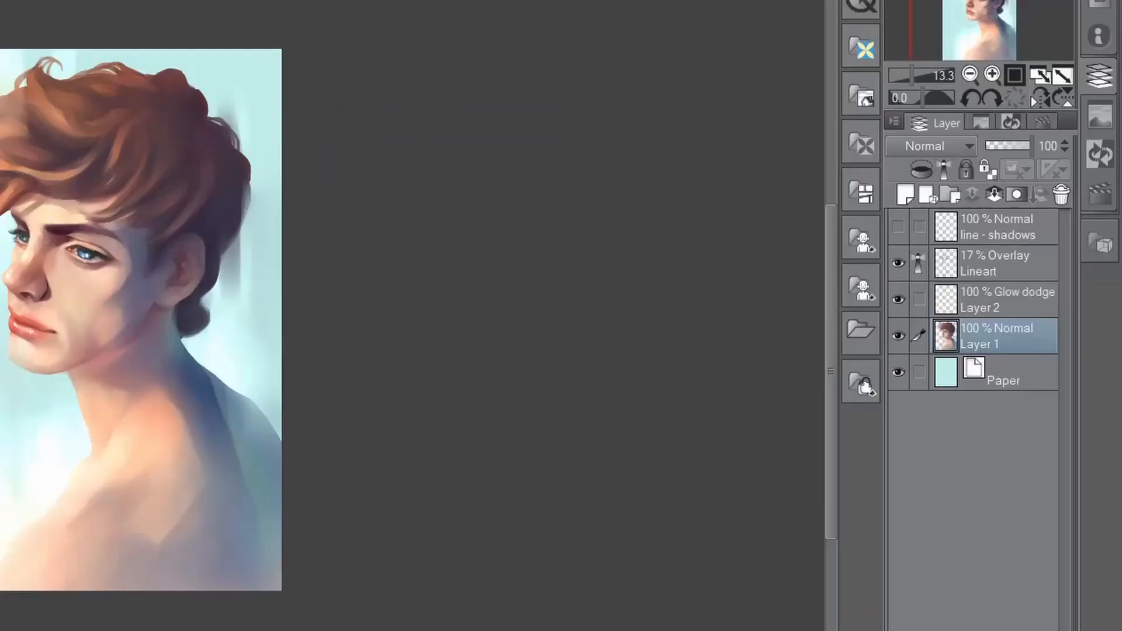
Step: On the Glow dodge layer, brush pink light over the background in front of the shoulder with Transparent watercolor at size 1500
click(1045, 306)
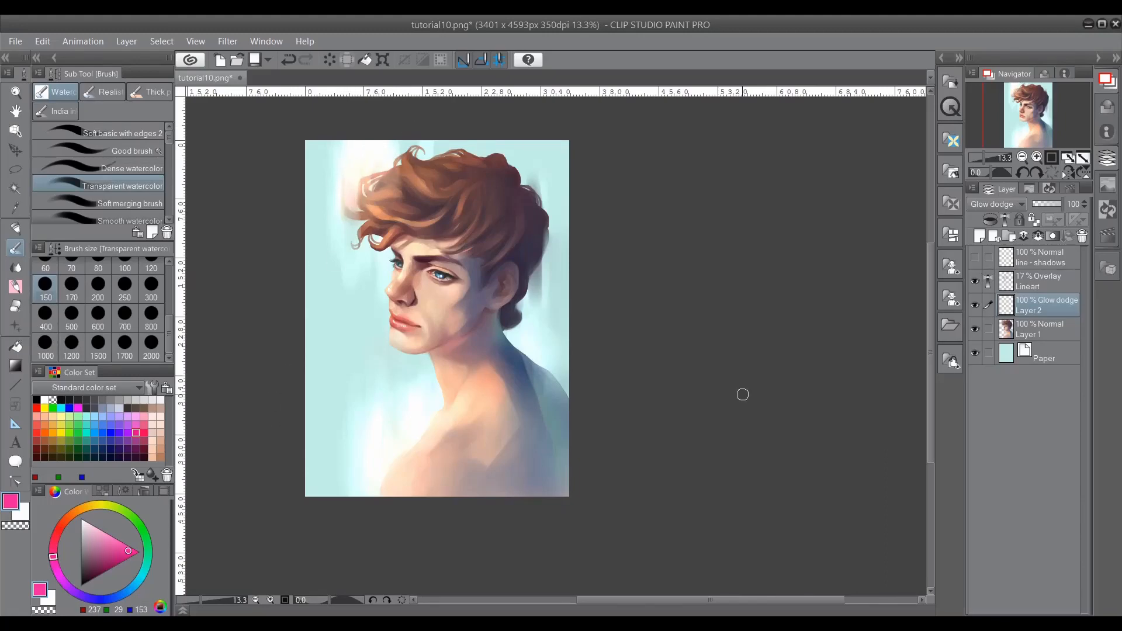
scroll(375, 190, up, 2)
scroll(374, 190, down, 2)
click(98, 349)
drag(358, 450, 356, 436)
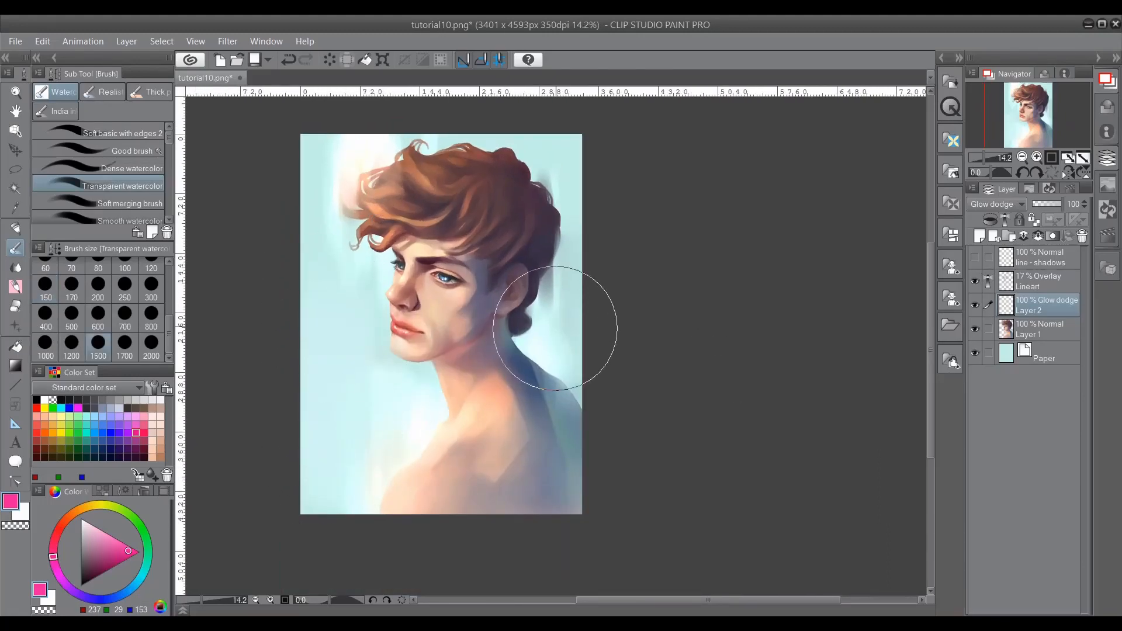
Step: Pick the background's pale teal and add a new normal layer above the Glow dodge layer
alt+click(315, 284)
drag(305, 292, 305, 329)
click(288, 60)
click(980, 237)
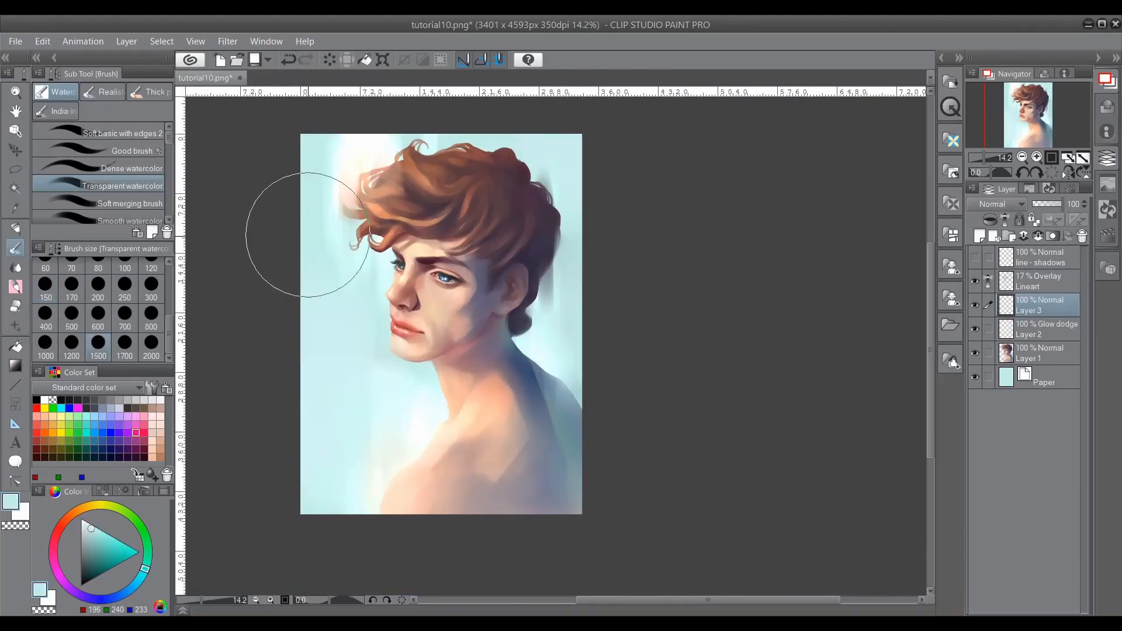
Step: Paint pale teal over the bright background beside the hair with Dense watercolor at size 700 and Transparent watercolor at size 200
click(129, 168)
click(125, 318)
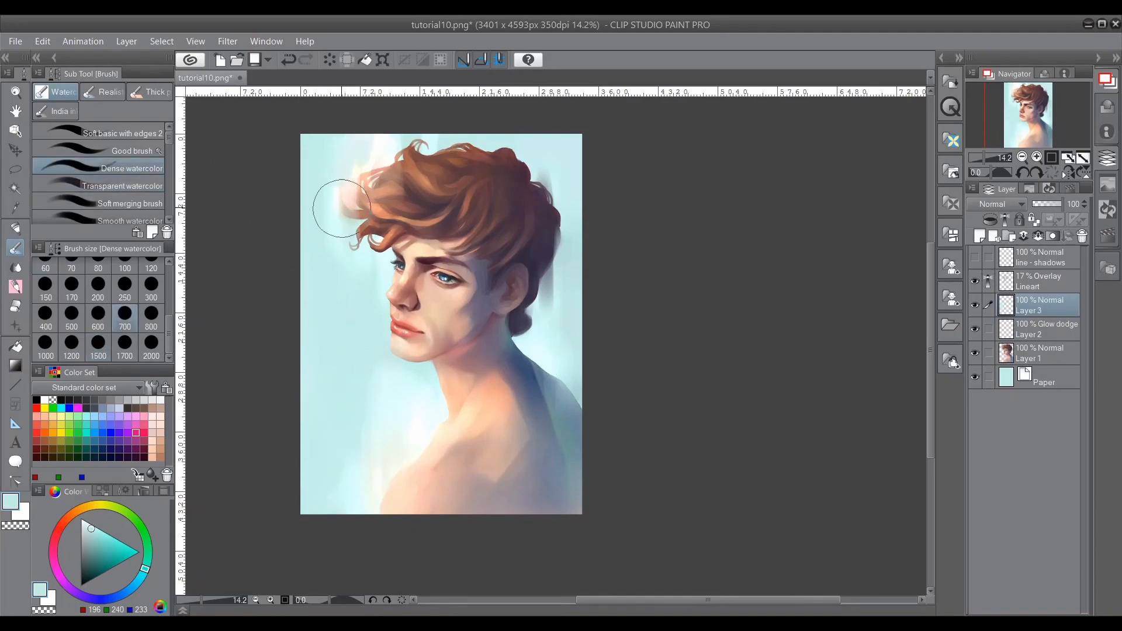
click(123, 186)
click(98, 290)
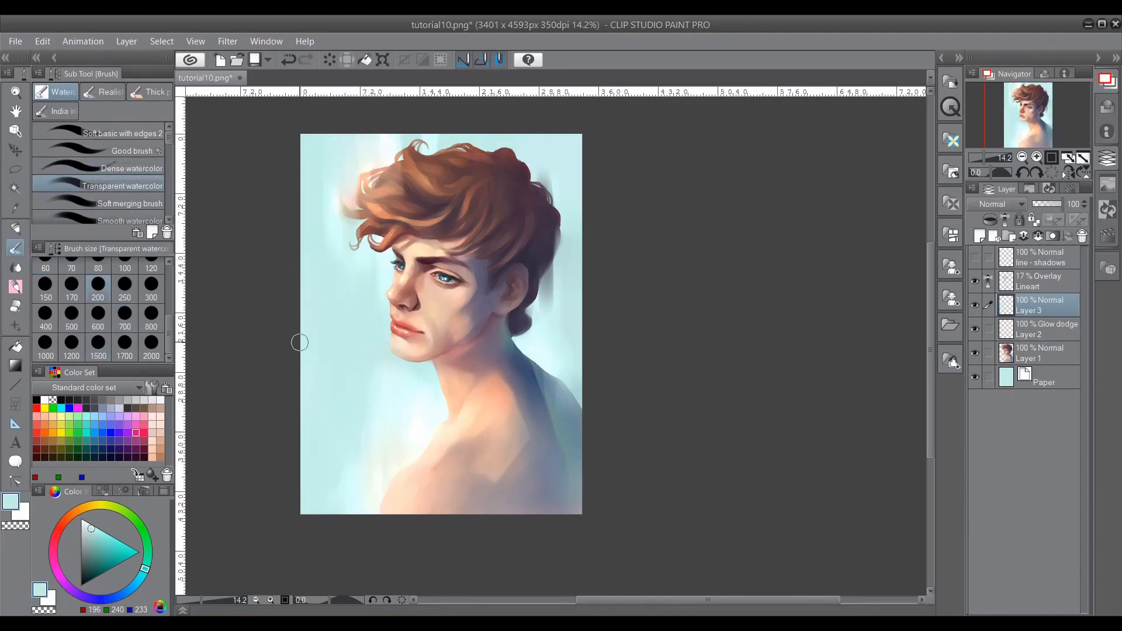
Step: Merge all layers into one and strengthen the portrait's contrast and color with a tonal correction
key(ctrl+shift+e)
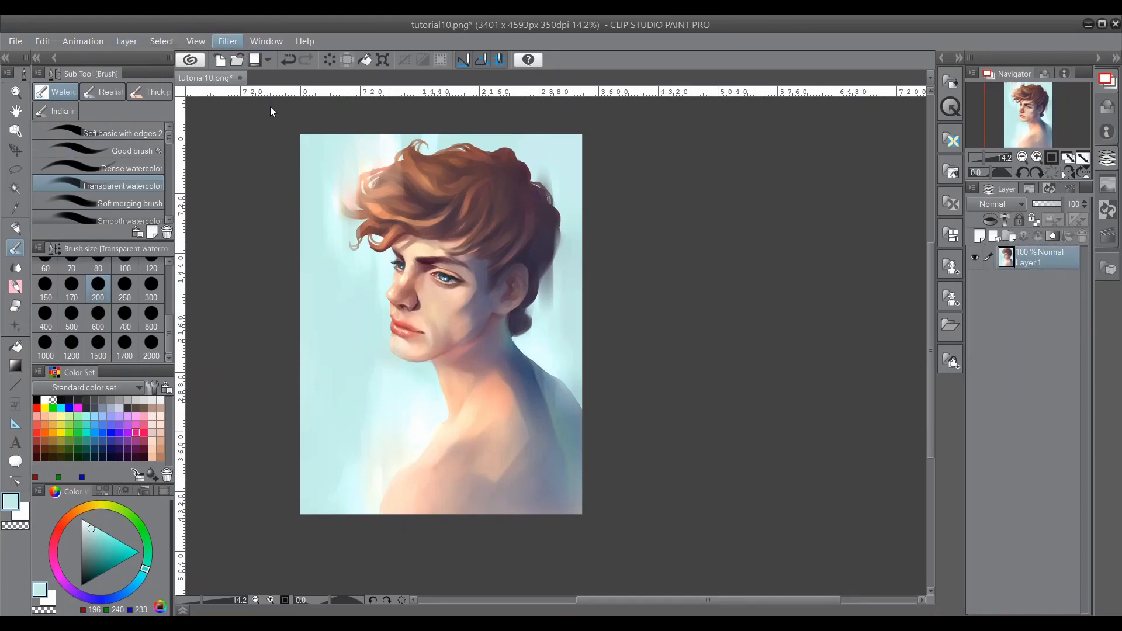
click(334, 367)
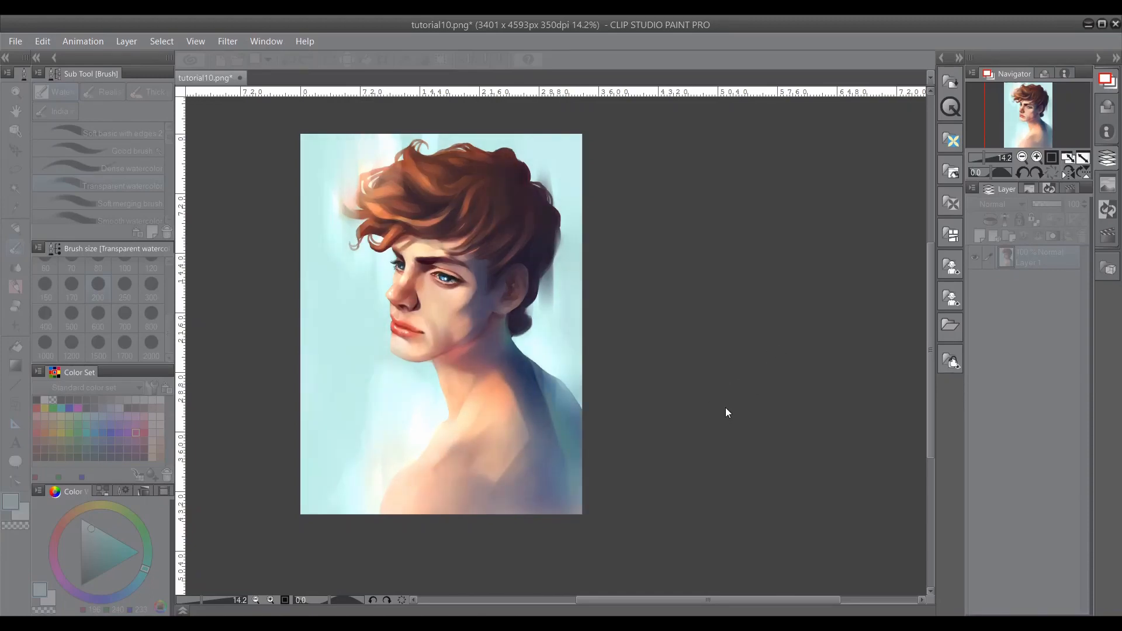
key(Return)
scroll(403, 322, up, 3)
scroll(403, 321, down, 2)
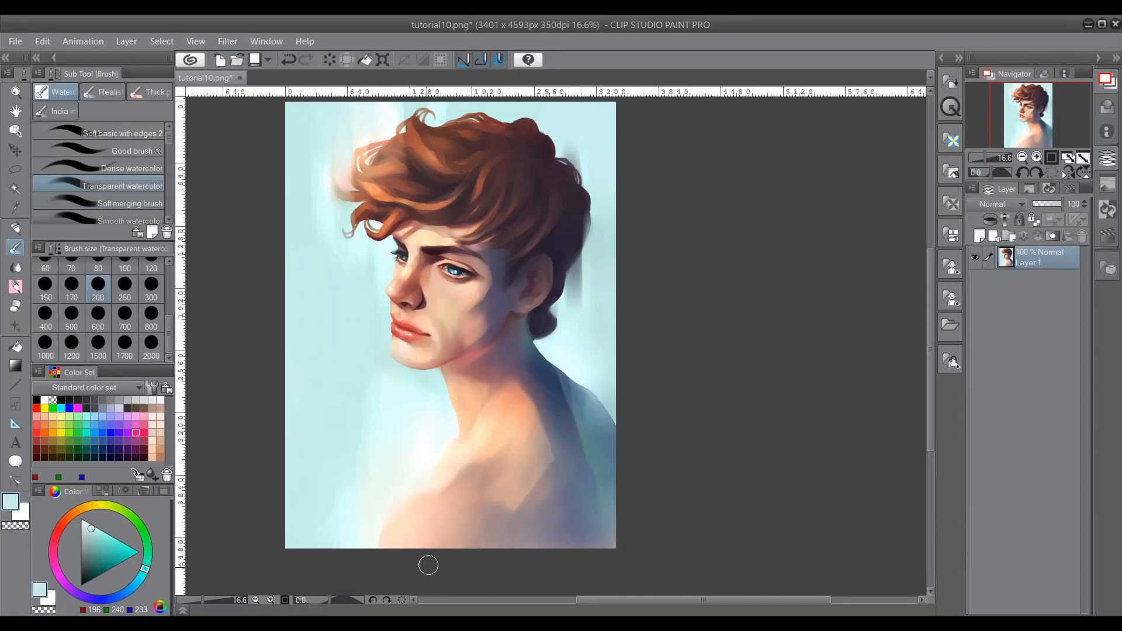
Step: Soften the shading on the shoulder and back with the Soft merging brush at size 700
scroll(579, 307, up, 2)
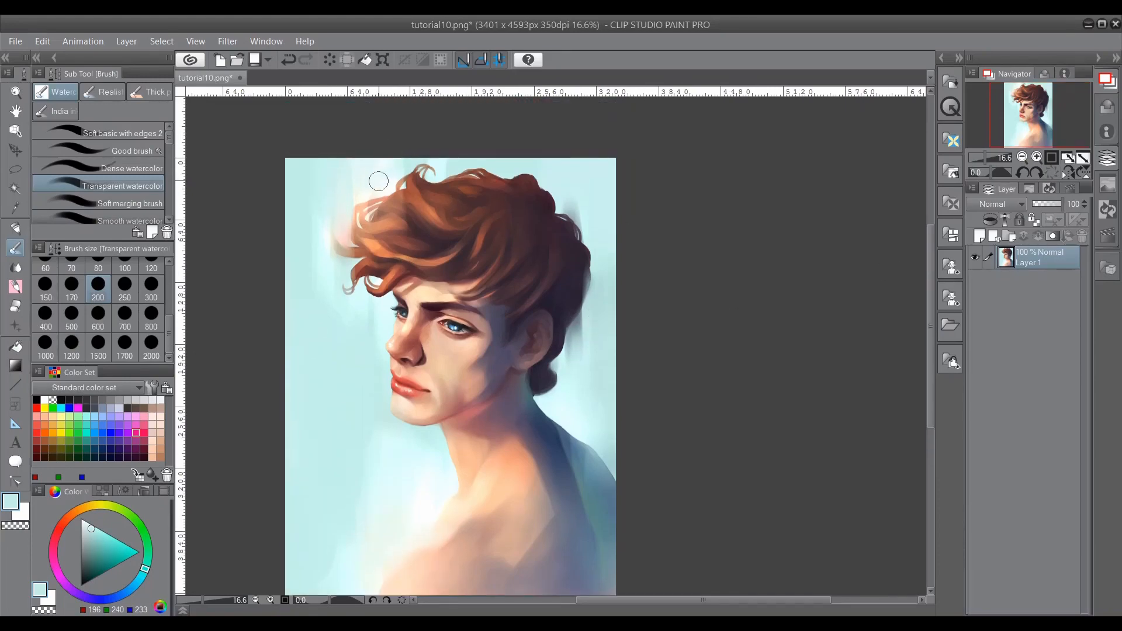
scroll(581, 399, down, 1)
key(period)
mouse_move(538, 493)
mouse_down()
mouse_move(502, 551)
mouse_move(513, 467)
mouse_up()
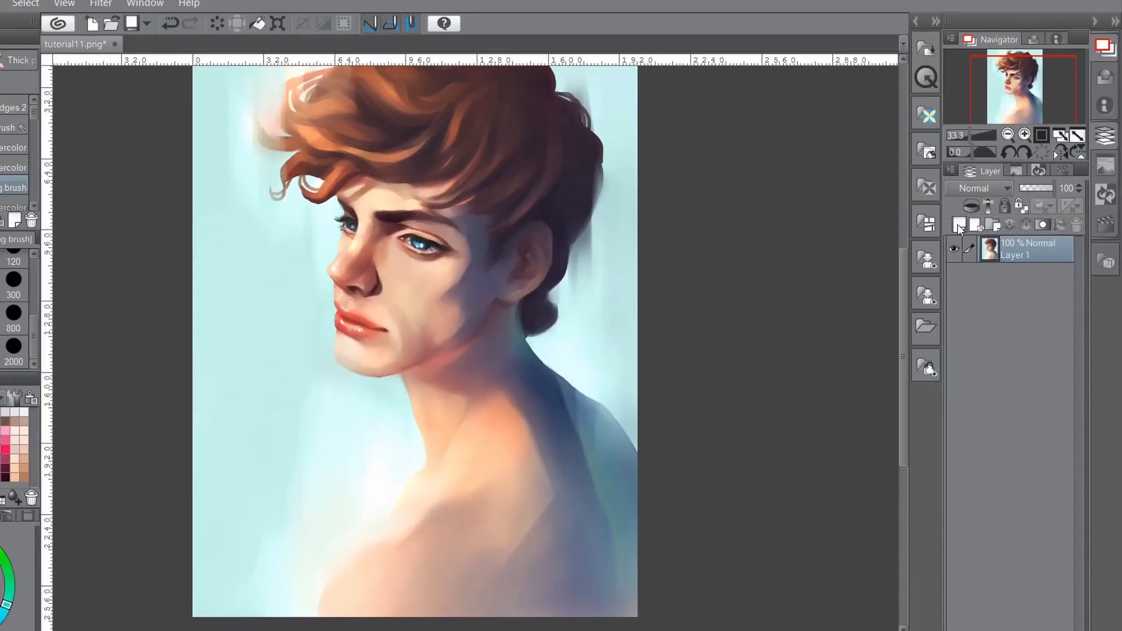
Step: Add a new layer above the portrait and render fine gray Perlin noise on it
click(957, 224)
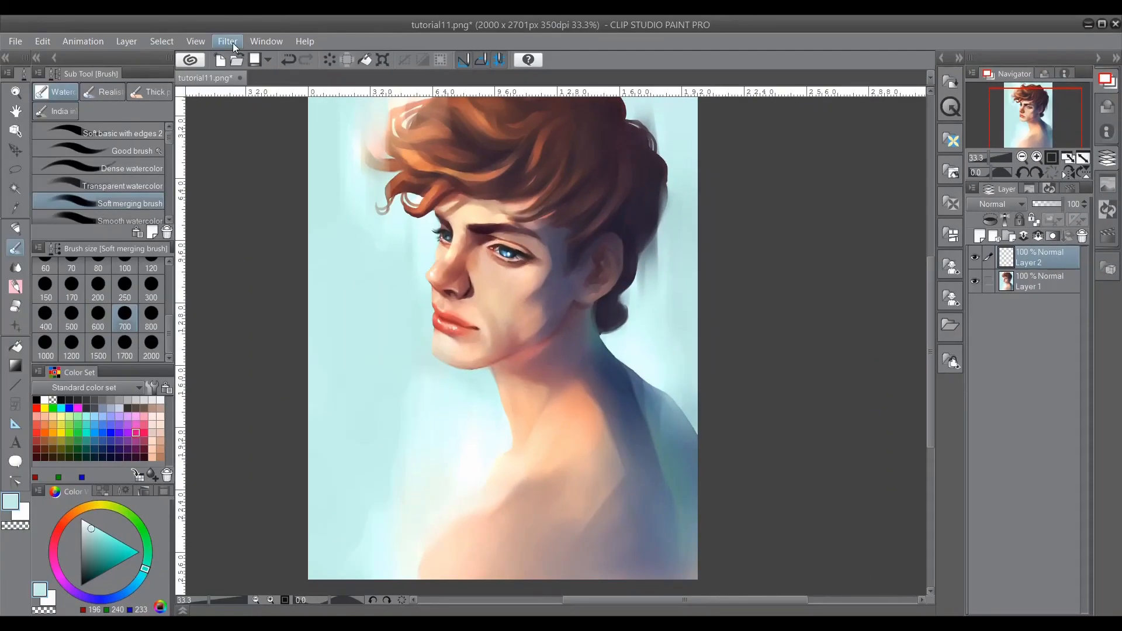
click(361, 131)
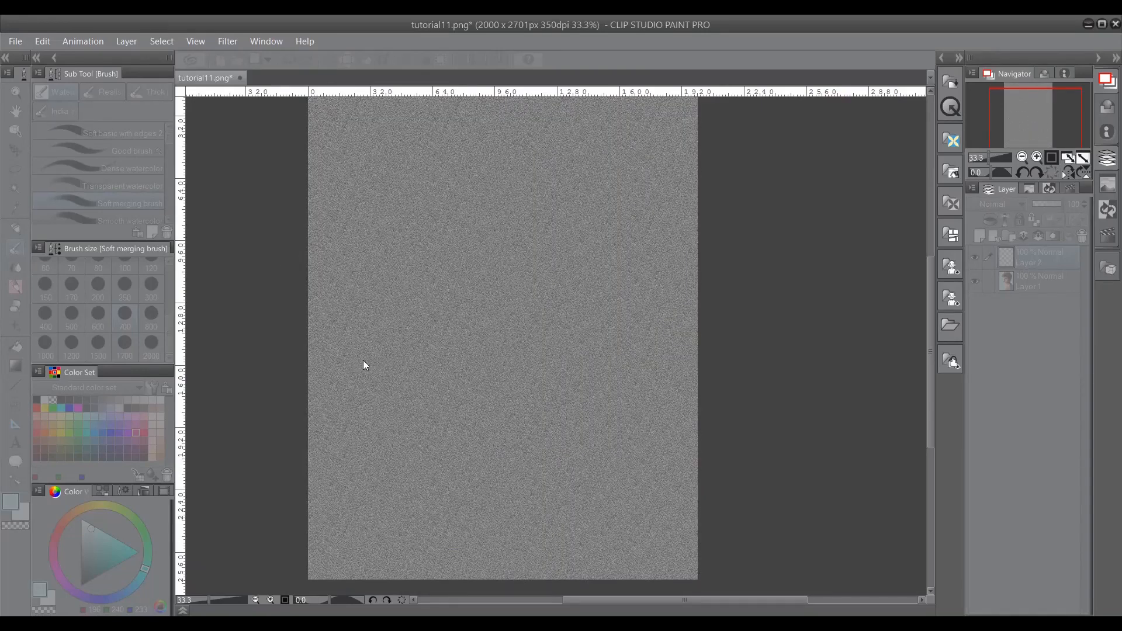